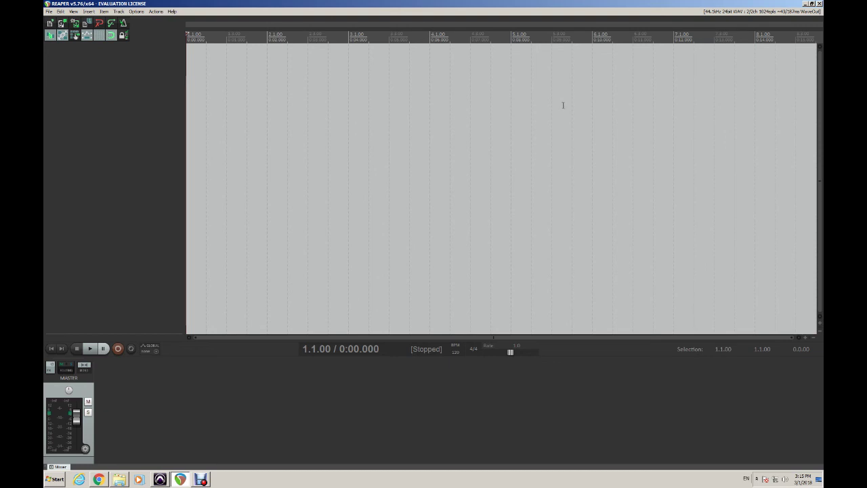
- In Windows Explorer, open the 2018.02.10 interview folder inside Deeper Waters on the 8TB Studio (D:) drive
click(121, 480)
key(alt+Up)
double_click(453, 83)
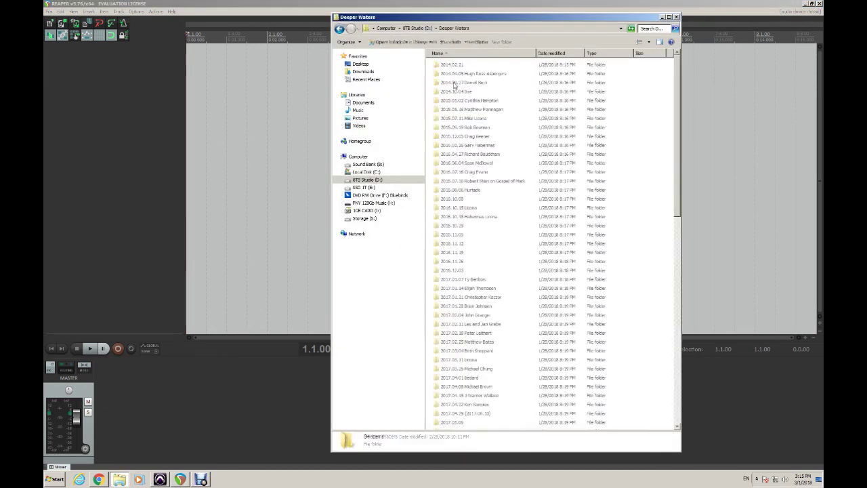
scroll(469, 323, down, 15)
double_click(471, 283)
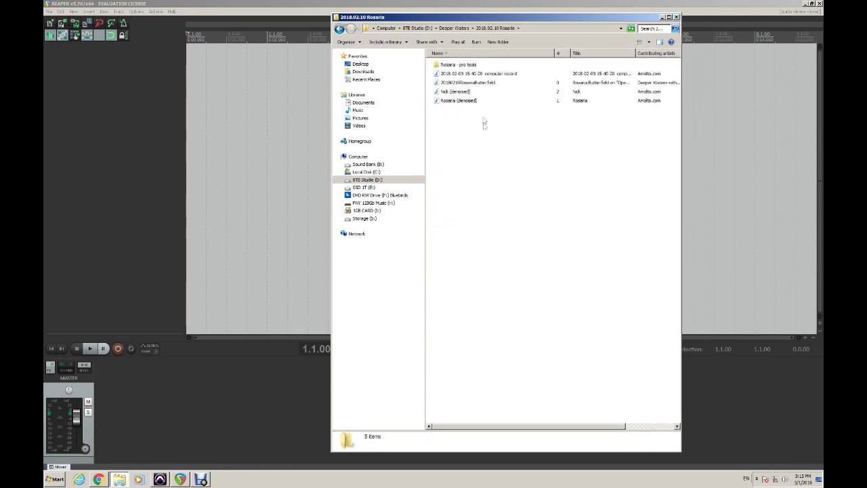
- Examine the original computer record file and the two denoised voice files in the interview folder
click(478, 74)
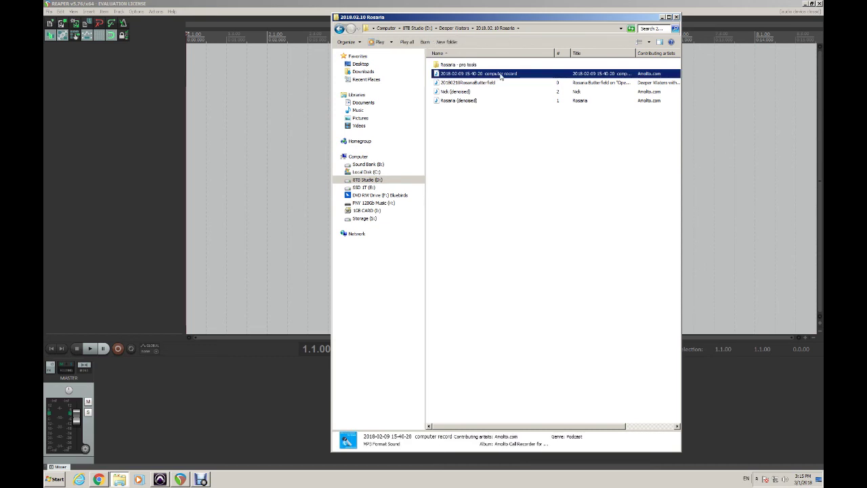
click(466, 123)
click(456, 92)
click(453, 101)
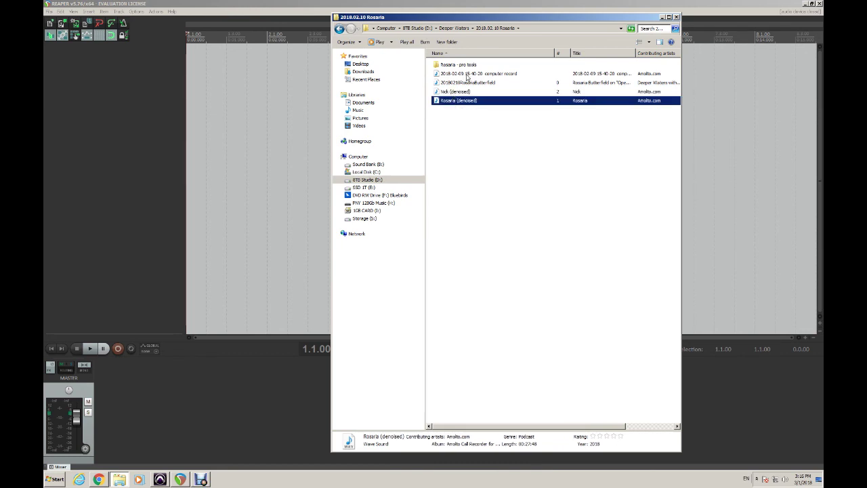
click(466, 74)
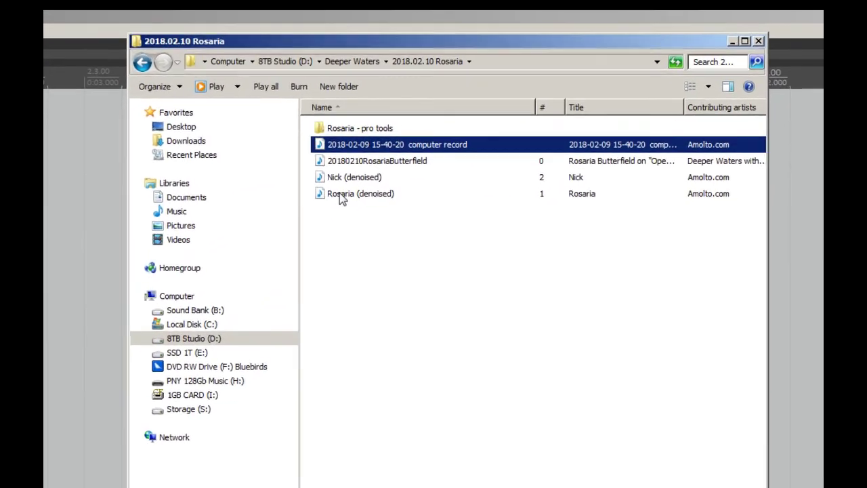
click(342, 177)
click(342, 193)
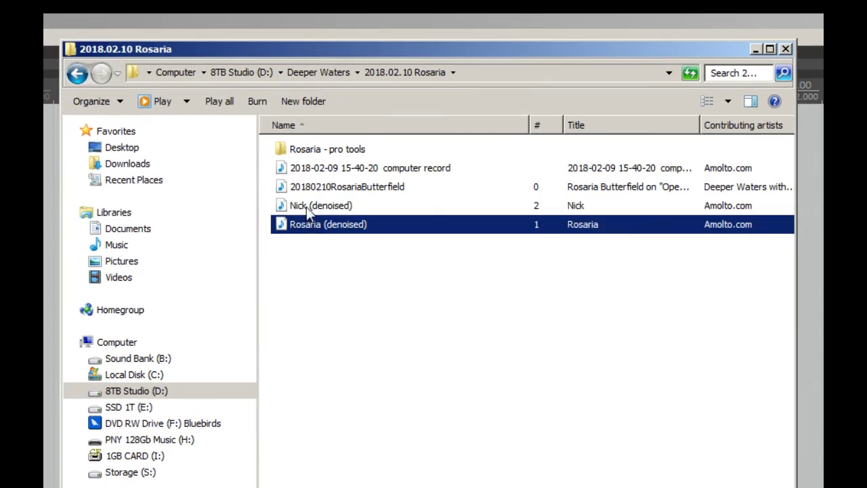
click(306, 207)
click(308, 225)
click(307, 209)
click(308, 224)
click(307, 209)
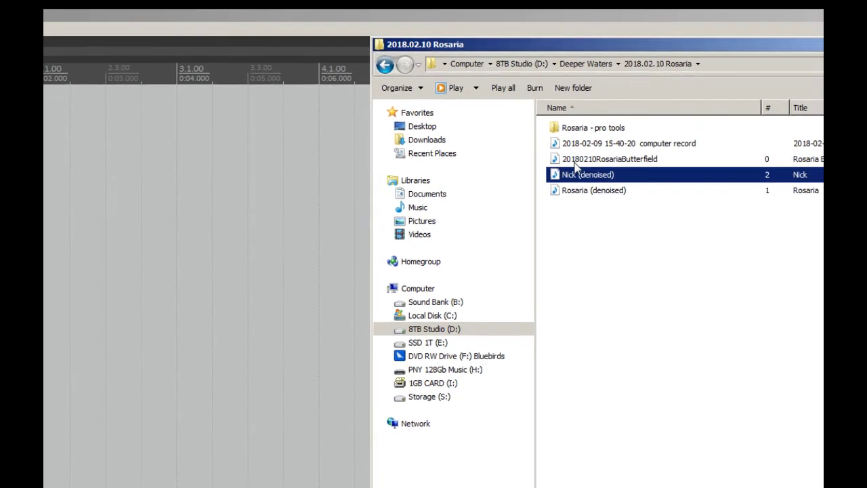
- Insert the two denoised voice files into the REAPER project on separate tracks, starting at 0:04.000
click(581, 205)
ctrl+click(576, 164)
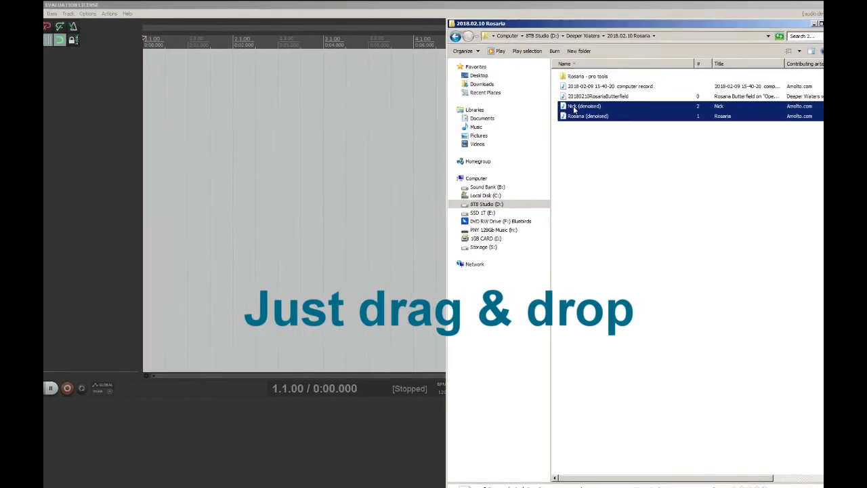
drag(573, 103, 357, 79)
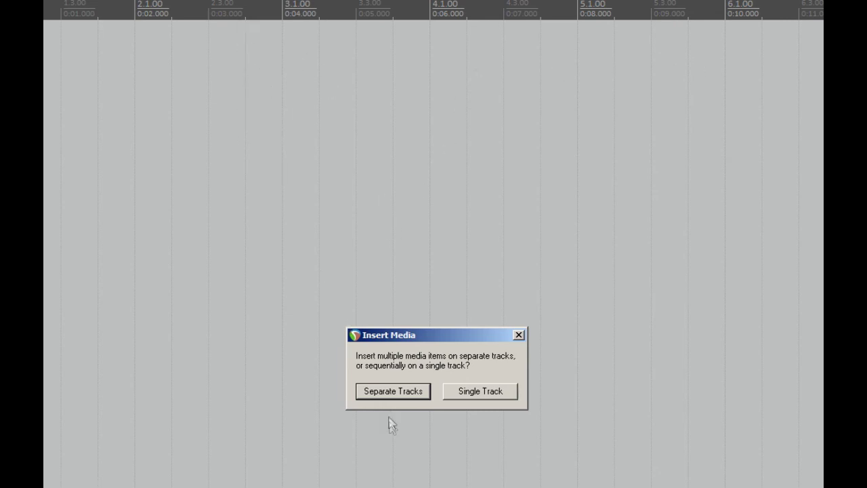
click(392, 390)
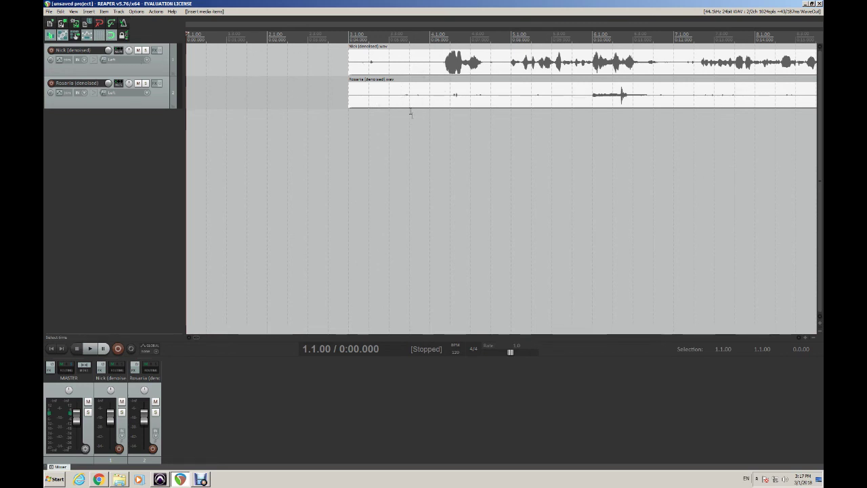
- Play both tracks from 0:07.500 for a few seconds and stop playback
click(492, 97)
key(space)
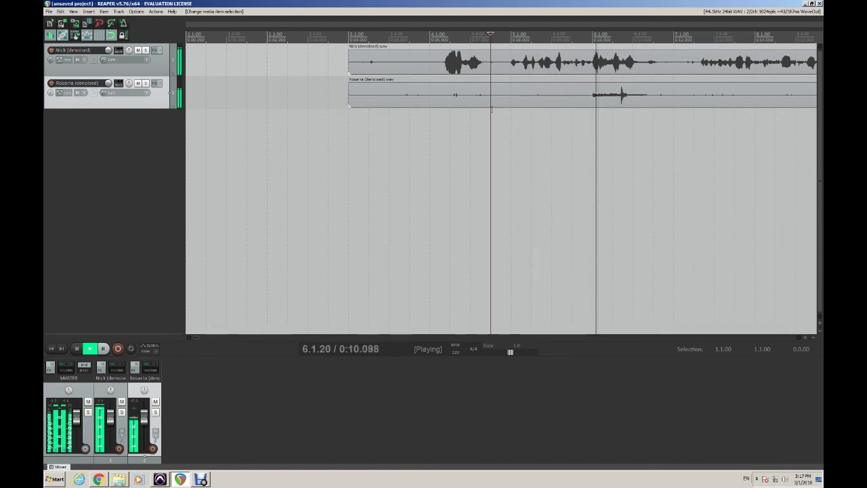
key(space)
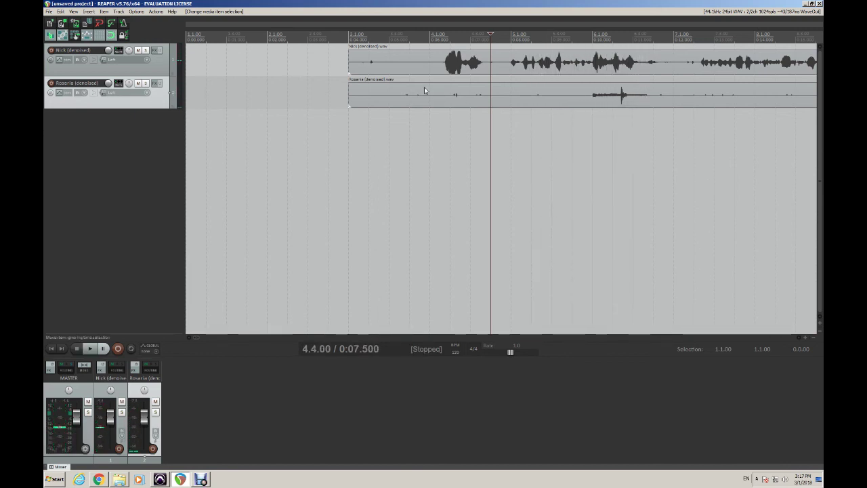
- Move the edit cursor to 0:03.000 and change the timeline ruler's unit to Minutes:Seconds
click(308, 38)
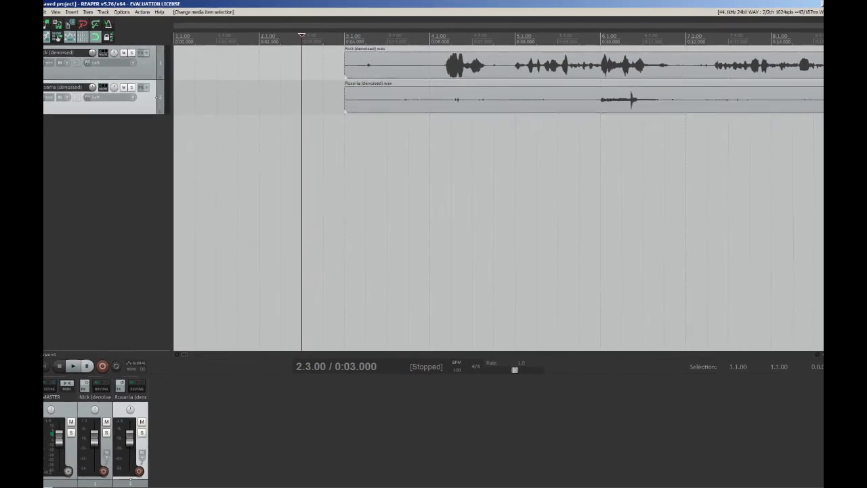
right_click(344, 40)
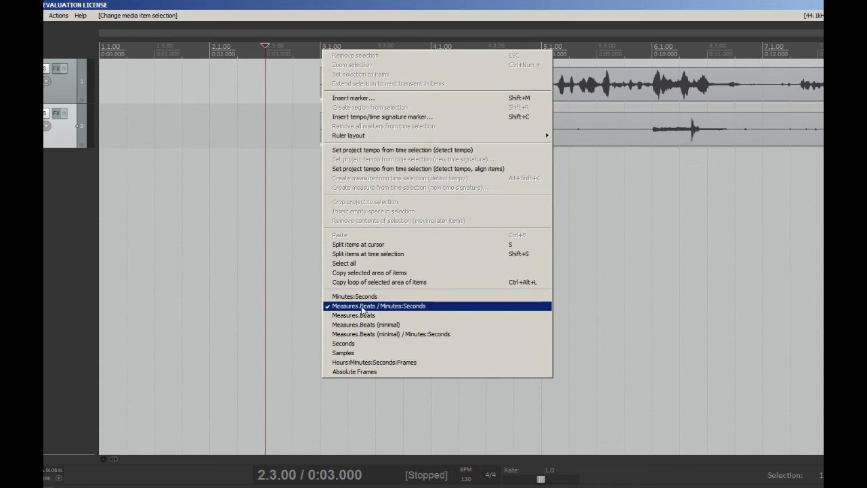
click(205, 75)
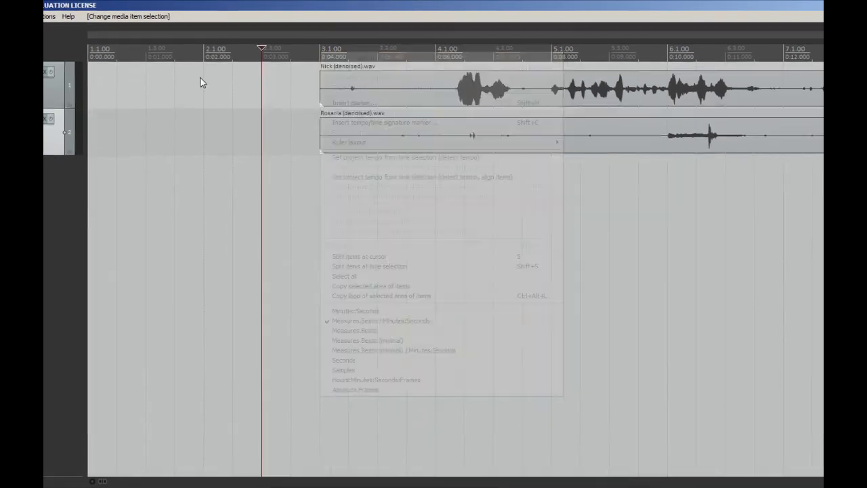
click(224, 77)
click(253, 83)
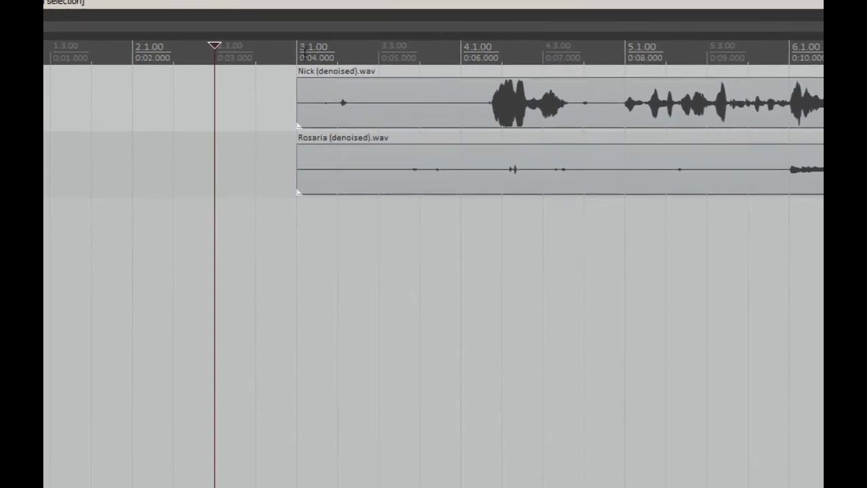
right_click(312, 75)
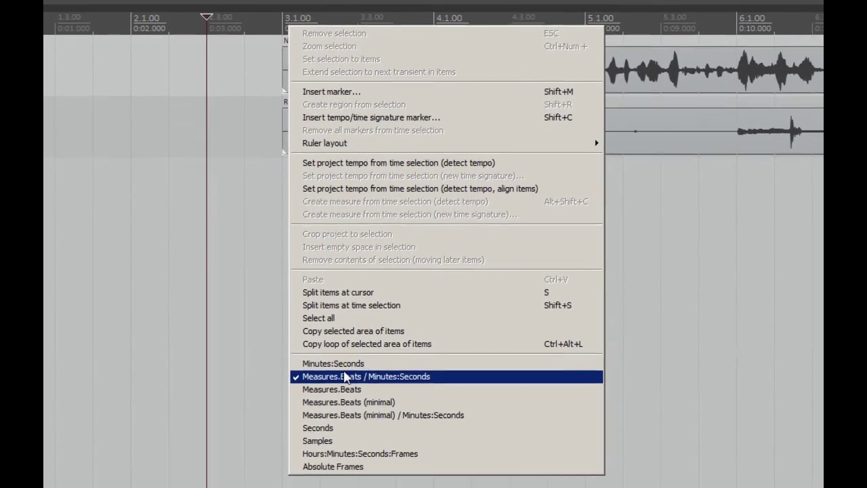
click(344, 363)
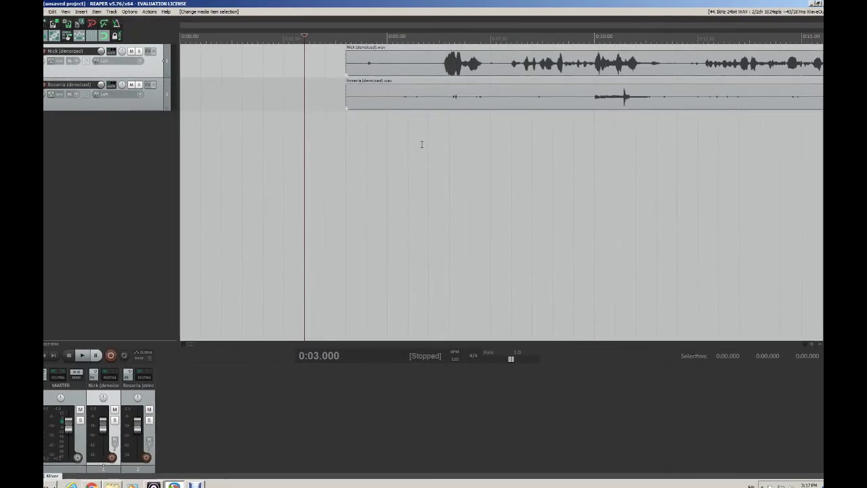
- Place the edit cursor at various points in the empty area below the clips to check how it snaps to the grid
click(395, 207)
click(420, 146)
click(407, 148)
click(395, 149)
click(358, 159)
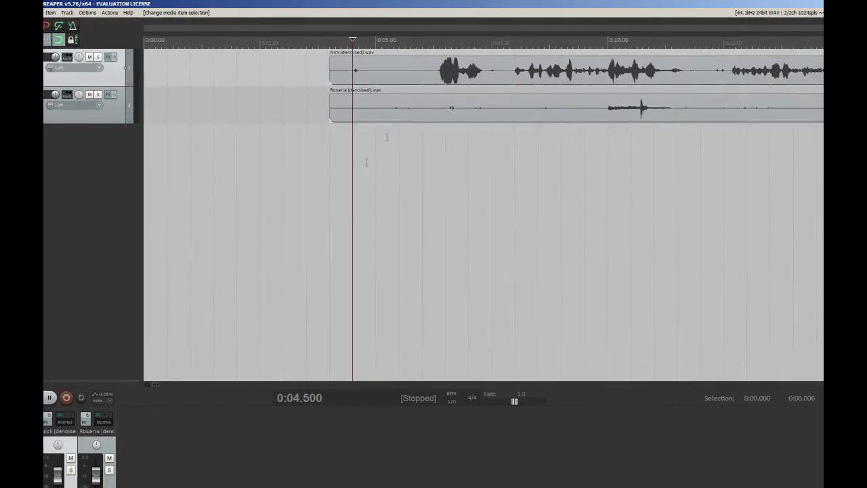
click(468, 147)
click(496, 151)
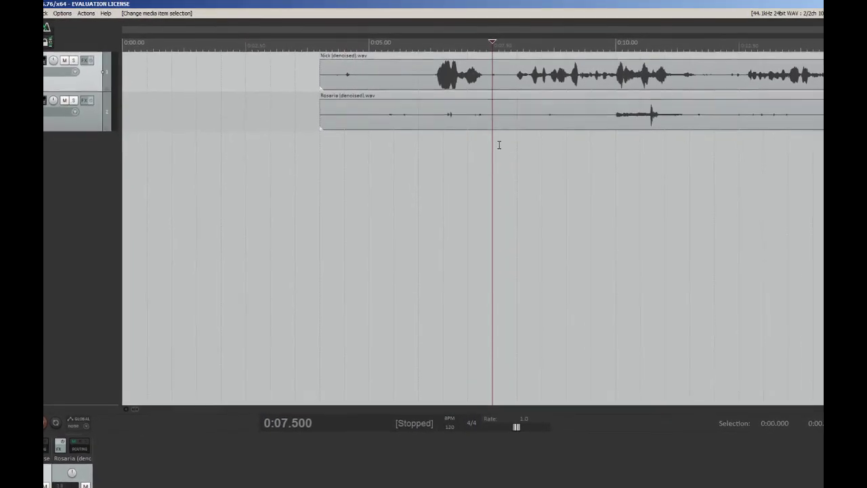
click(468, 157)
click(441, 170)
click(413, 172)
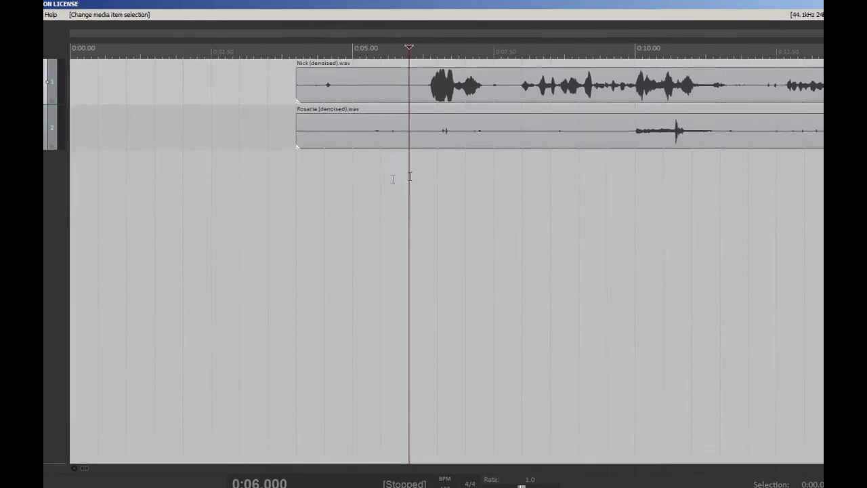
click(387, 174)
click(354, 185)
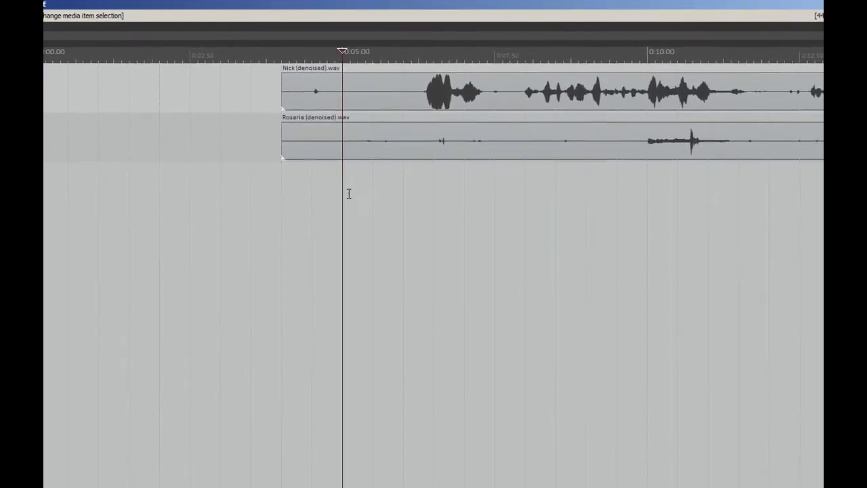
click(381, 187)
click(402, 197)
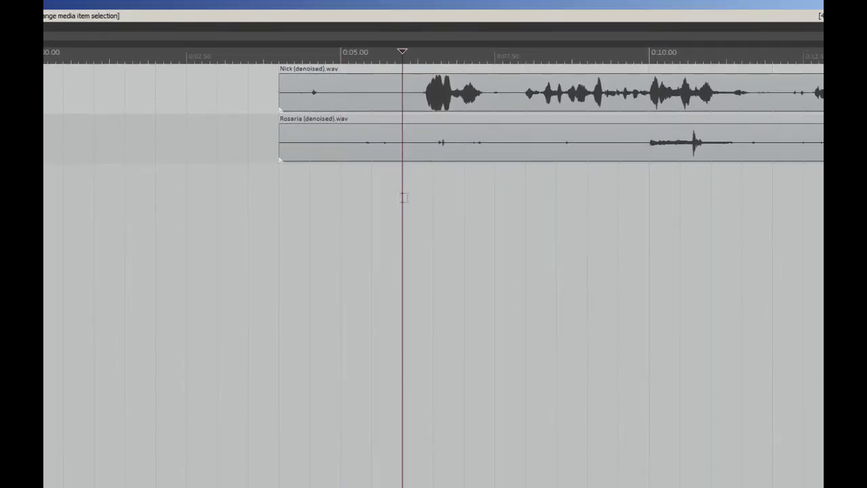
- Make a time selection from 0:06.000 to 0:08.500 and select the clip on the first track
drag(414, 61, 546, 61)
click(438, 201)
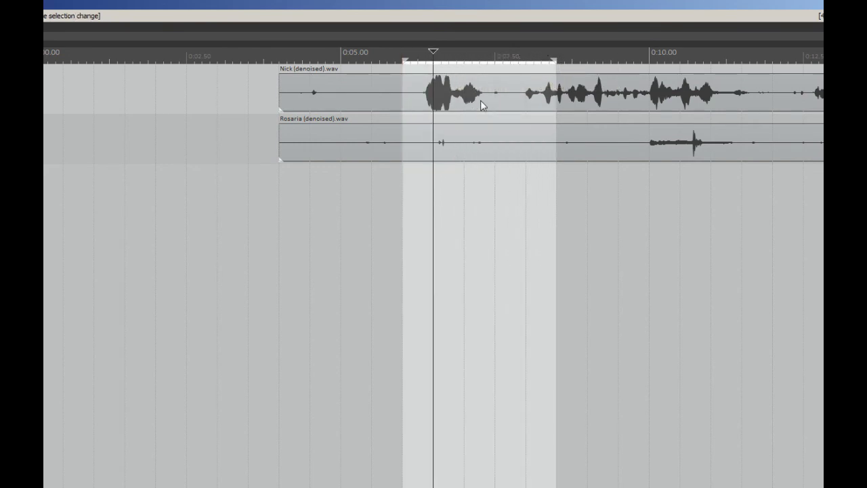
click(513, 93)
click(510, 90)
click(529, 91)
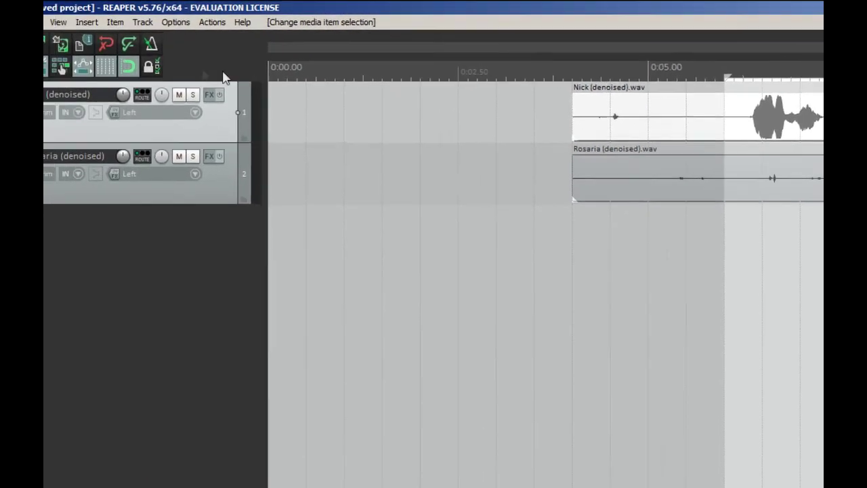
- Turn off the grid lines and snapping for the project
click(151, 79)
click(152, 79)
click(152, 80)
click(152, 79)
click(151, 79)
click(151, 80)
click(152, 79)
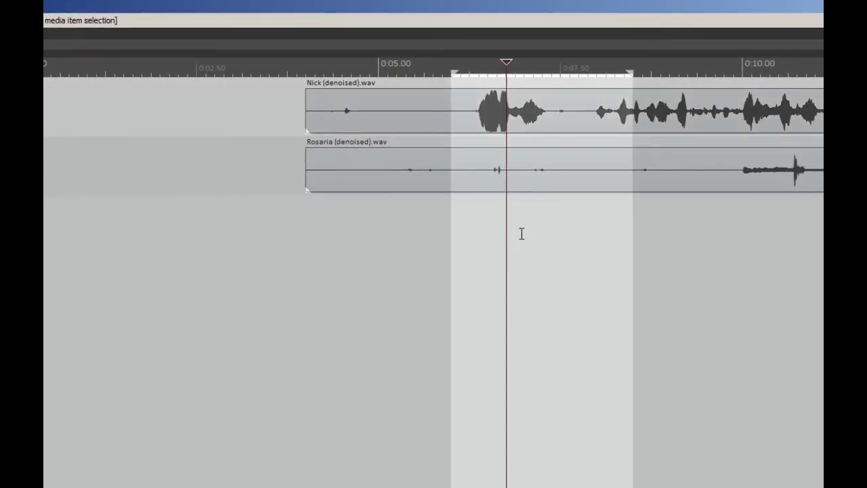
- Place the edit cursor at various unsnapped points on the timeline, ending at 0:05.440, to check free positioning
click(540, 234)
click(550, 232)
click(567, 229)
click(582, 227)
click(557, 225)
click(581, 225)
click(552, 69)
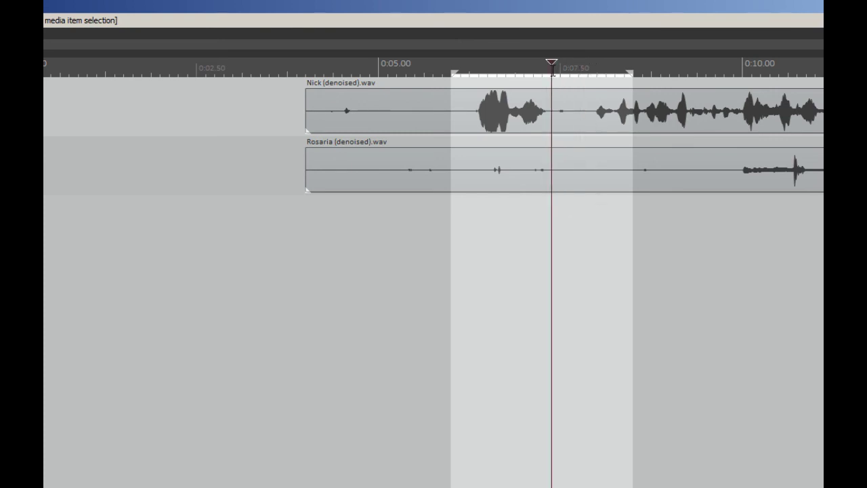
right_click(552, 68)
click(396, 67)
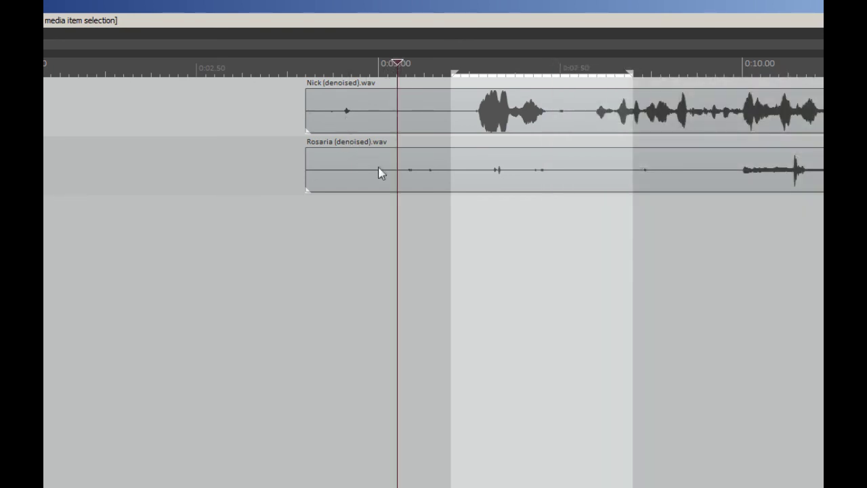
click(411, 201)
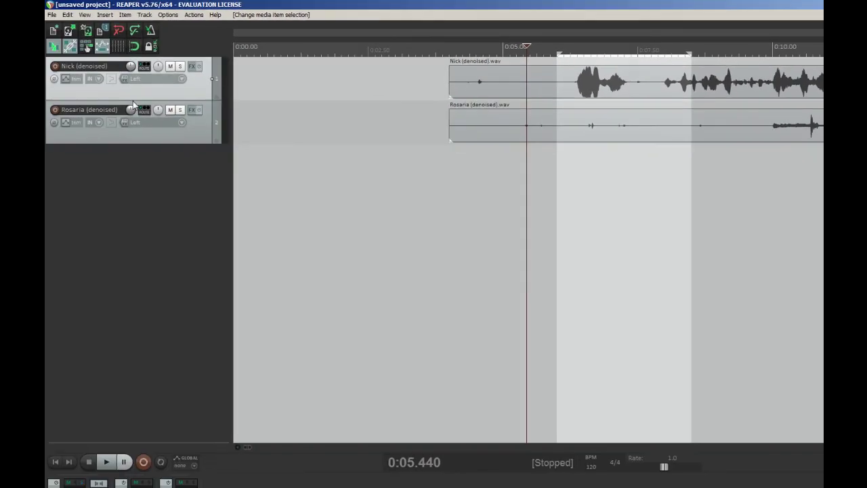
- Increase the height of both tracks so their waveforms are shown several times taller
drag(133, 98, 133, 169)
drag(123, 212, 124, 306)
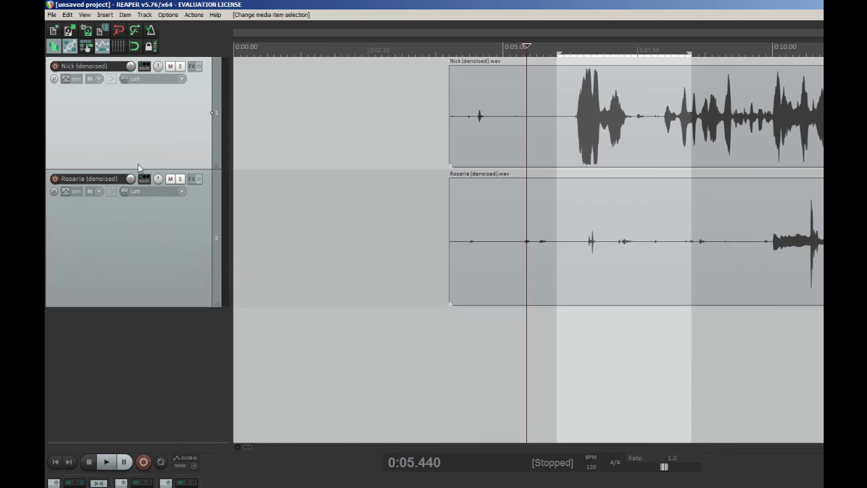
drag(137, 166, 138, 175)
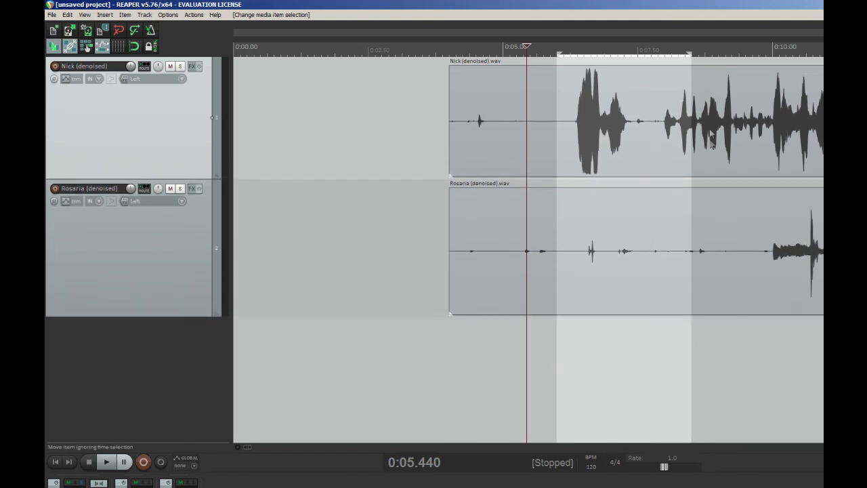
- Examine the waveforms of both tracks at different zoom levels, from single words to the first seven minutes
click(708, 113)
scroll(709, 114, down, 5)
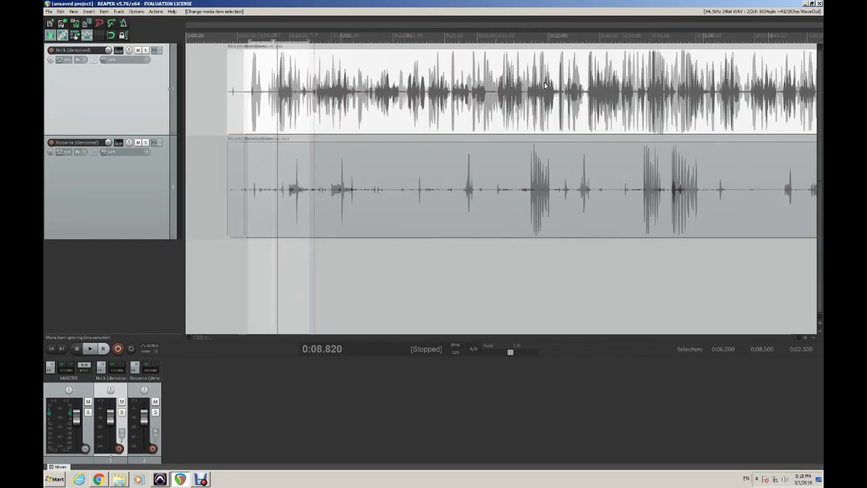
click(635, 100)
scroll(489, 75, up, 3)
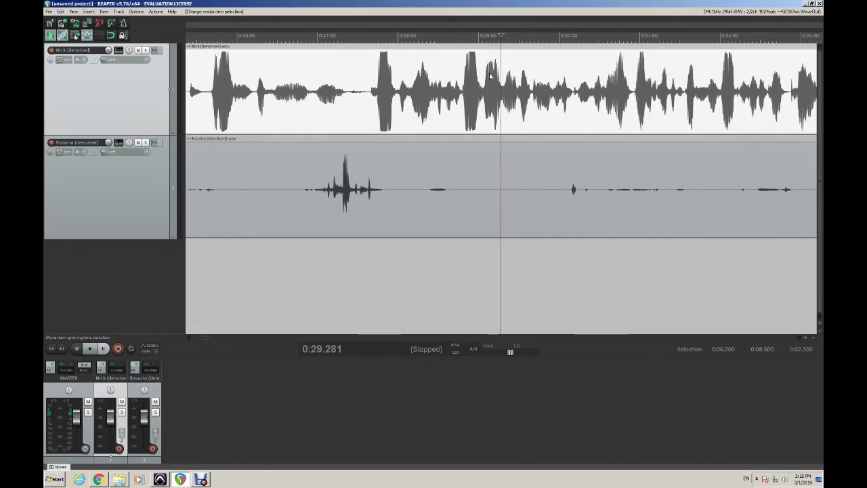
scroll(490, 77, down, 6)
scroll(492, 77, down, 5)
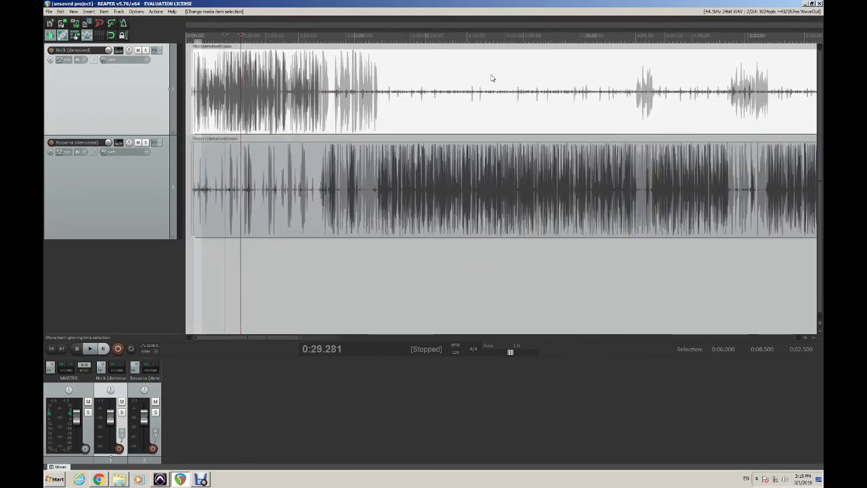
scroll(493, 77, up, 3)
scroll(493, 77, down, 4)
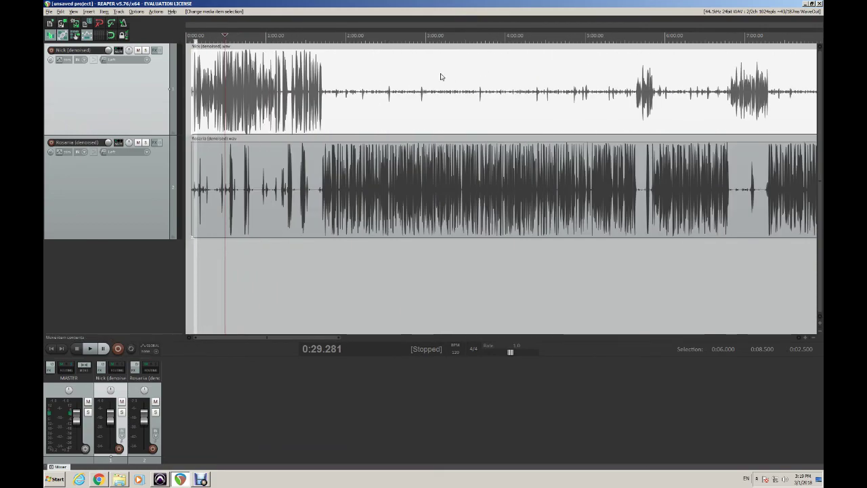
- Examine the waveforms of both tracks along the timeline from the start to about the ninth minute
scroll(441, 74, right, 3)
scroll(441, 74, left, 3)
scroll(441, 76, right, 9)
scroll(441, 77, left, 9)
scroll(441, 76, right, 15)
scroll(440, 76, left, 3)
scroll(441, 76, left, 12)
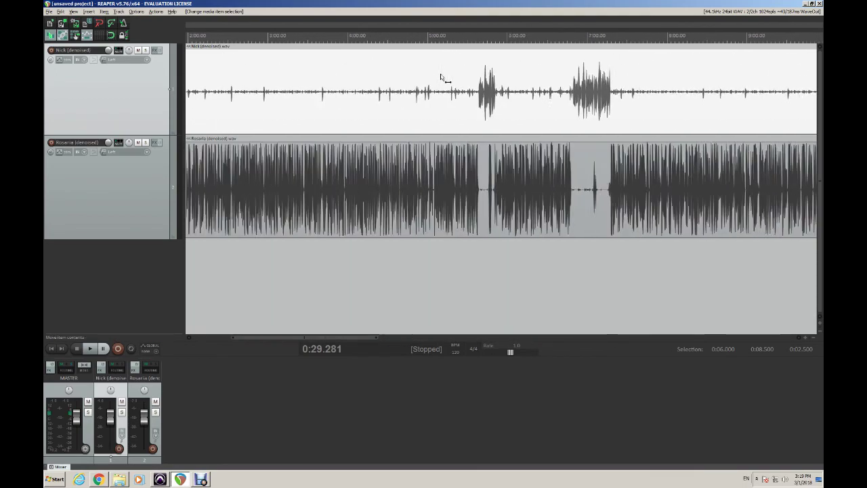
scroll(441, 77, right, 10)
scroll(441, 76, right, 1)
scroll(441, 76, left, 6)
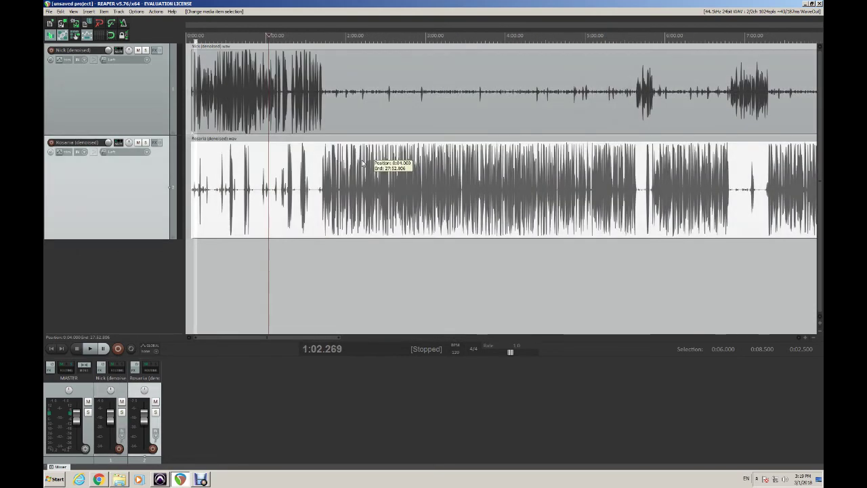
- Play the lower track's speech from 2:05.638 for a few seconds and stop playback
click(362, 165)
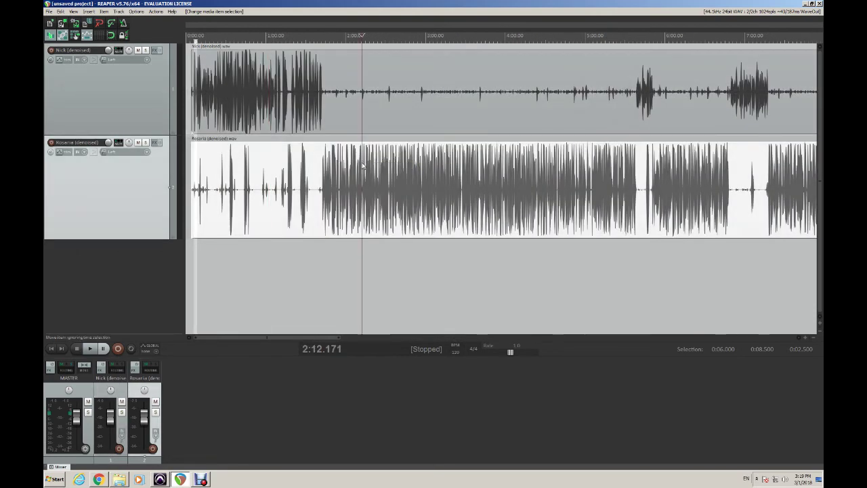
scroll(361, 165, up, 8)
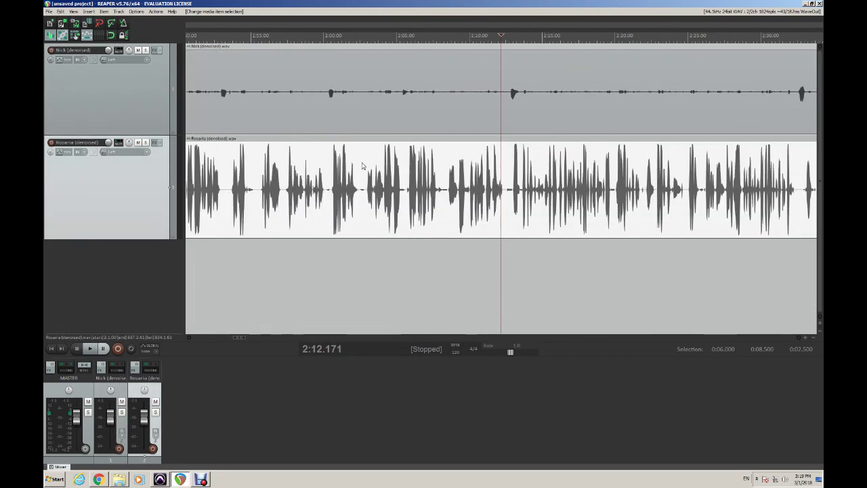
scroll(361, 165, up, 3)
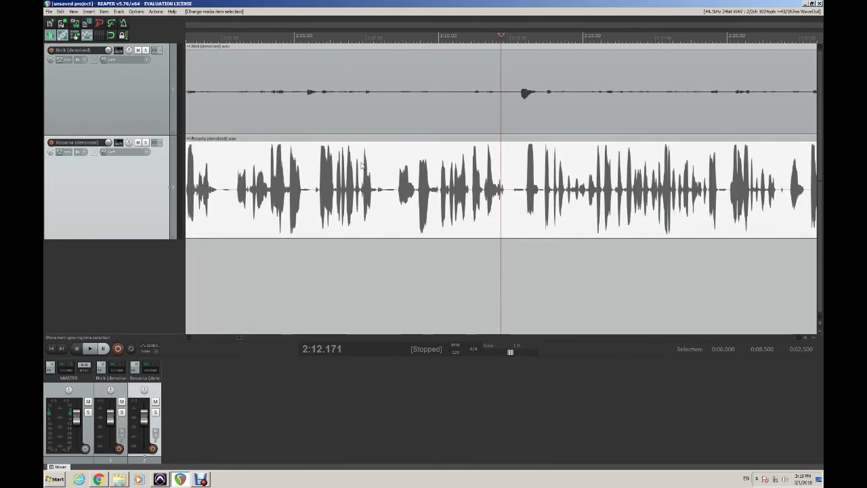
click(312, 165)
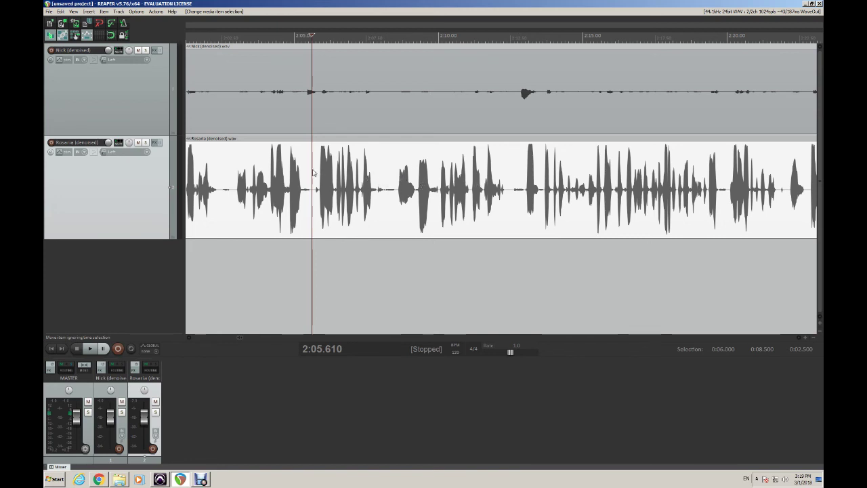
click(313, 169)
key(space)
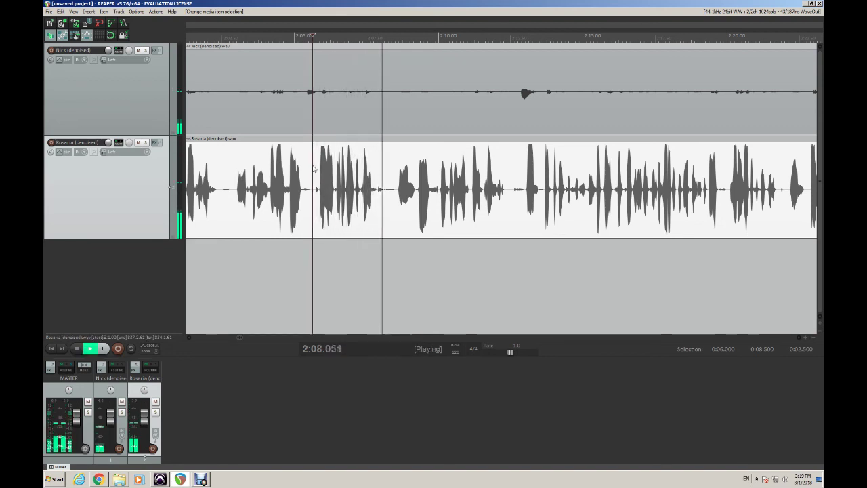
key(space)
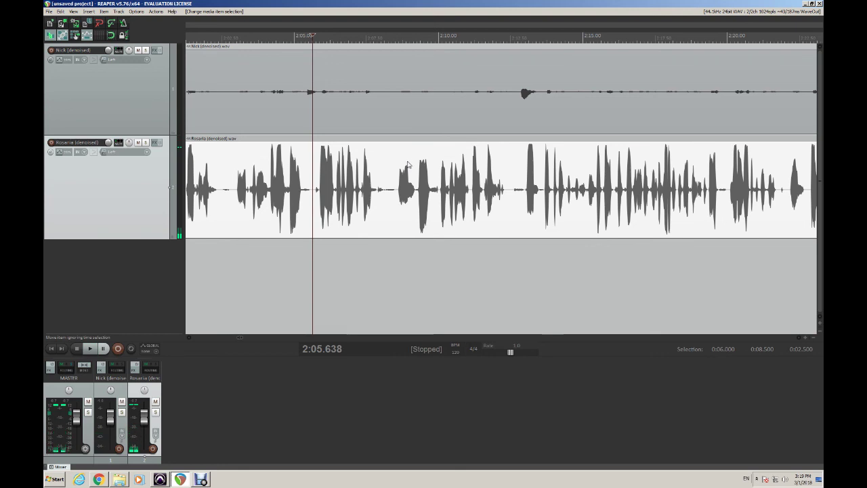
- Set a time selection from 2:08.556 to 2:09.222 around the short word on the lower track
click(402, 164)
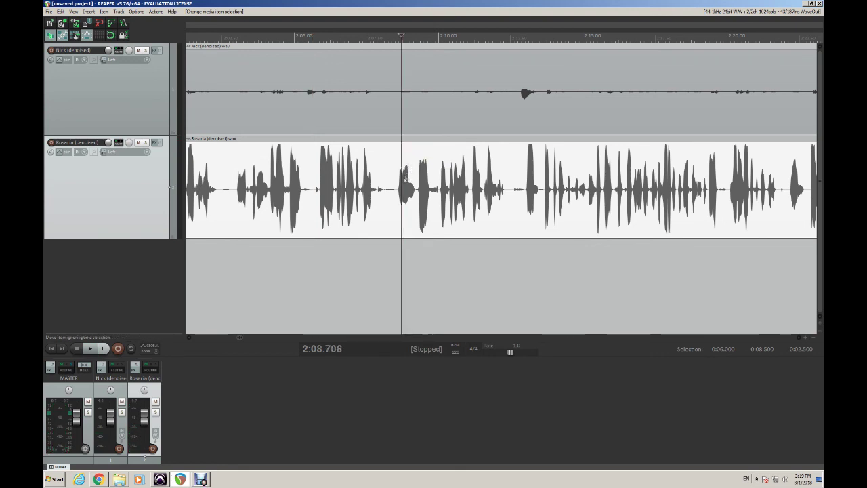
scroll(406, 169, up, 6)
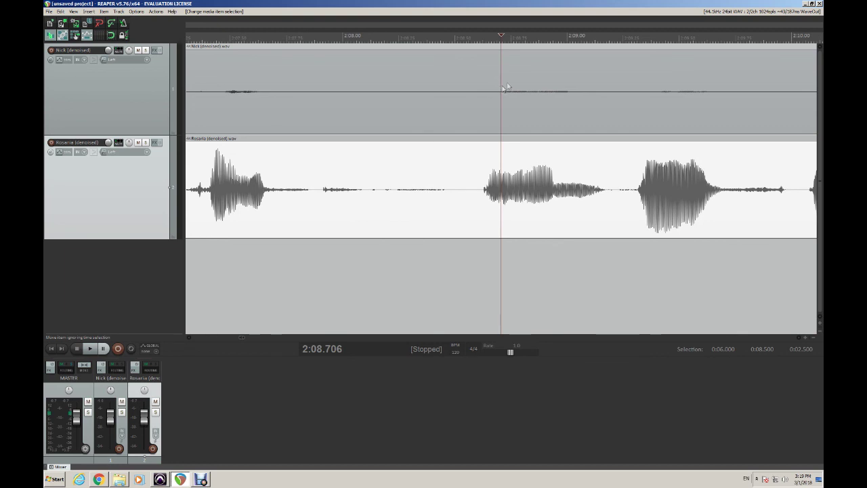
drag(616, 39, 598, 39)
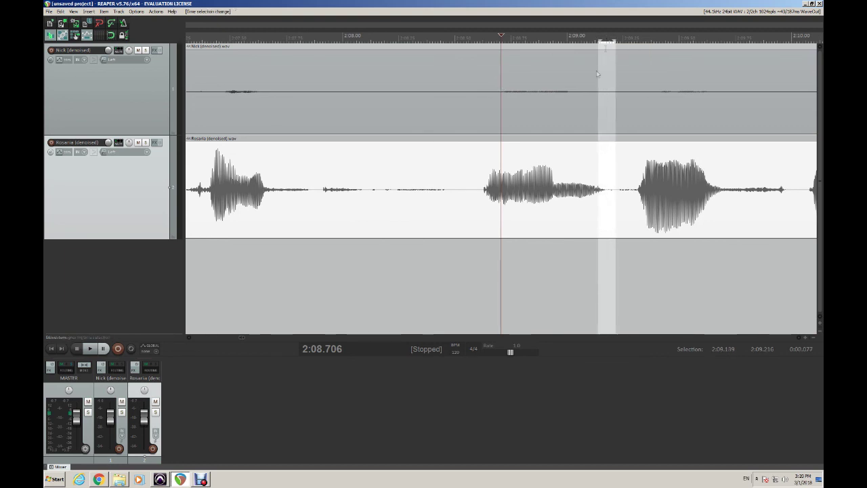
drag(479, 159, 538, 165)
key(ctrl+z)
click(460, 45)
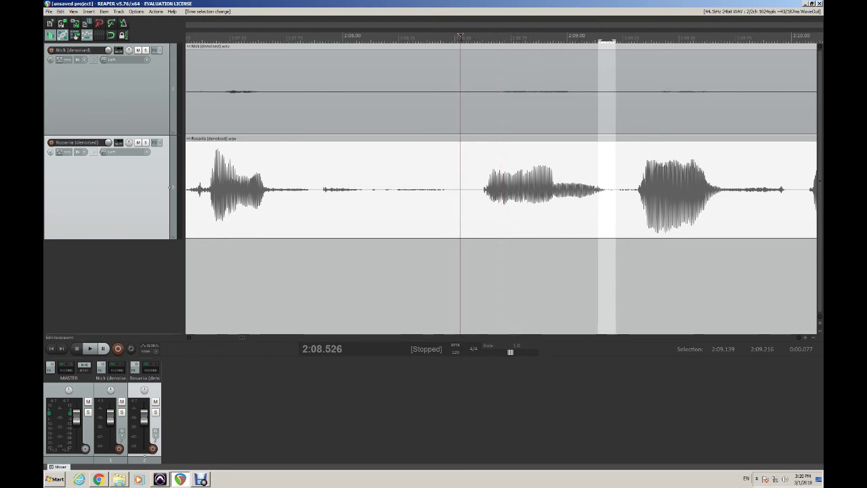
drag(468, 45, 617, 46)
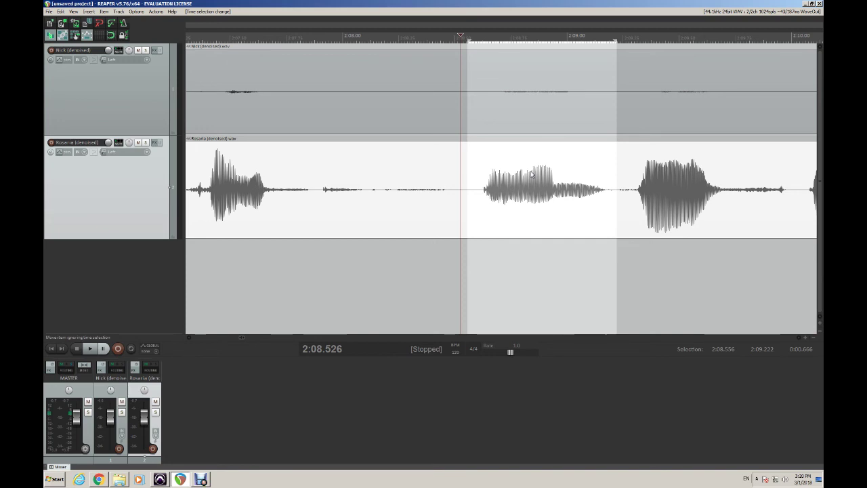
- Try cutting the time-selected portion out of the lower track's item, and undo the cut
key(ctrl+x)
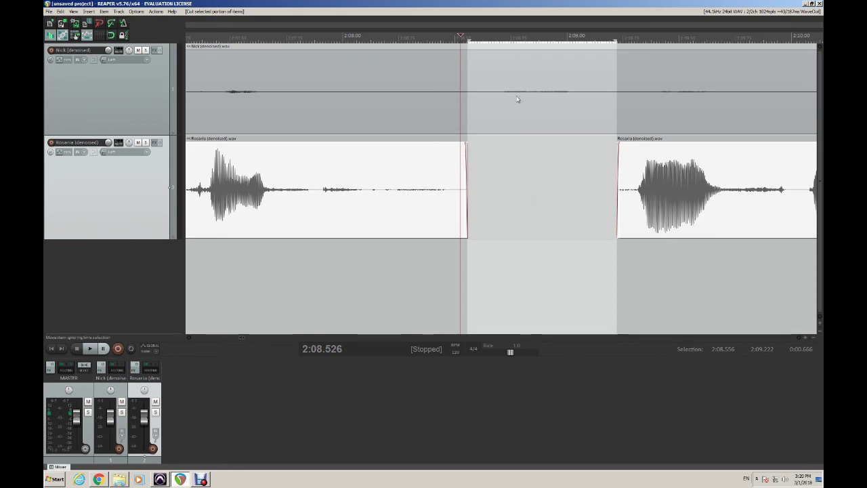
key(ctrl+z)
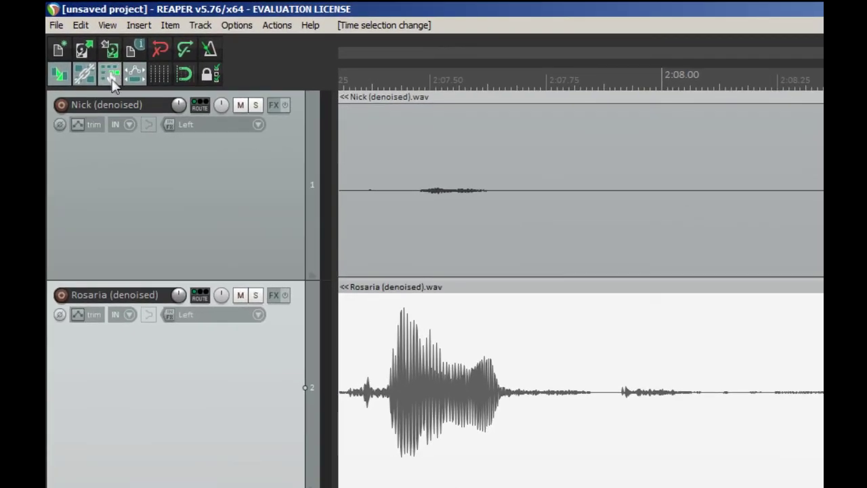
- Turn on ripple editing for all tracks, try cutting the time-selected portion, and undo the cut
click(109, 76)
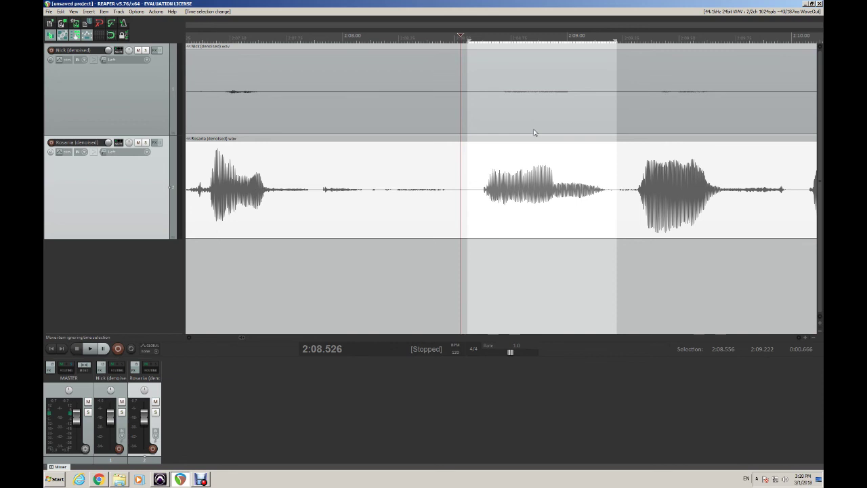
key(ctrl+x)
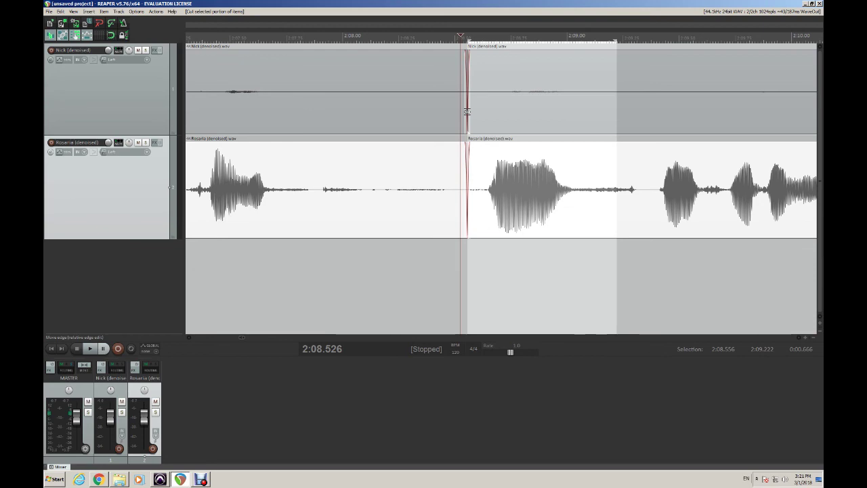
key(ctrl+z)
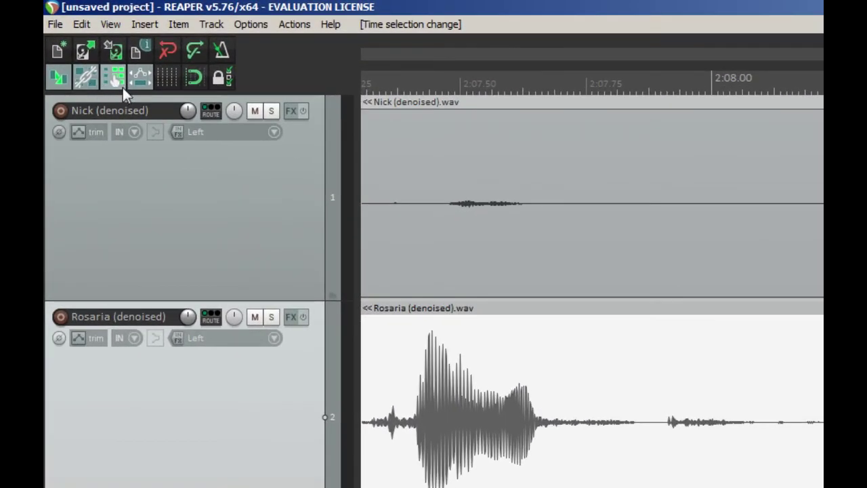
- Turn ripple editing off, try the cut on the lower track's item again, and undo it
click(118, 82)
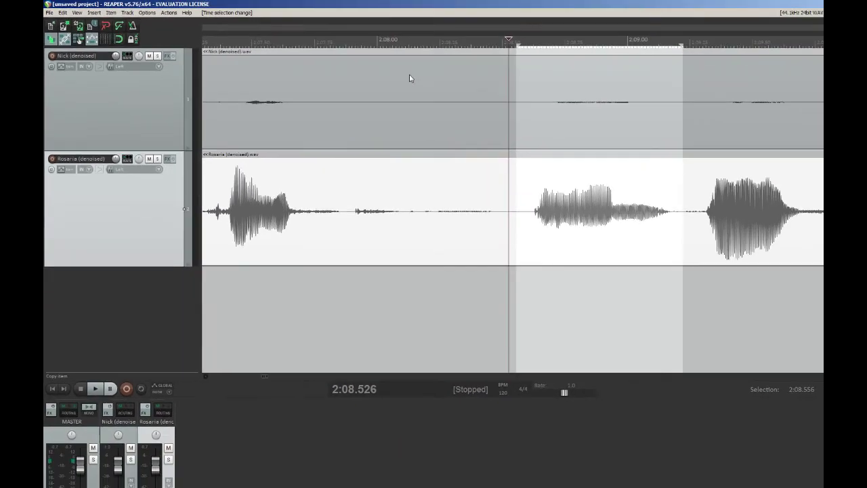
key(ctrl+x)
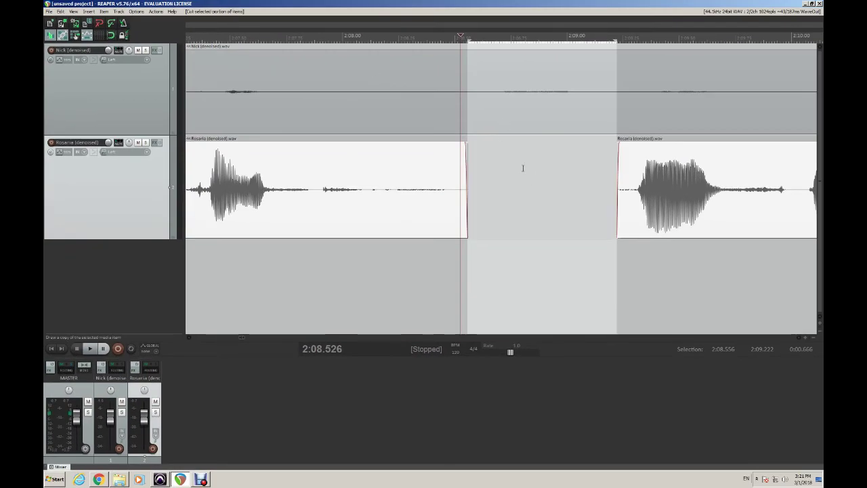
key(ctrl+z)
- Select the items on both tracks together and cut the time-selected portion out of them
click(430, 61)
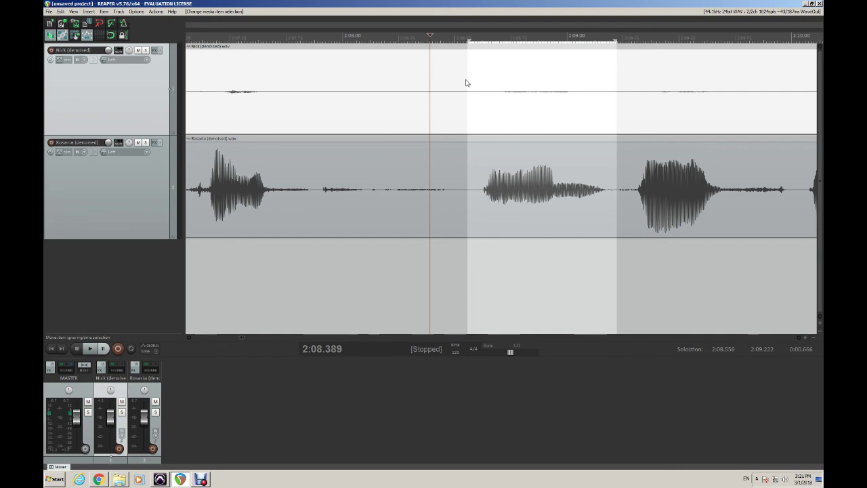
click(493, 118)
shift+click(508, 178)
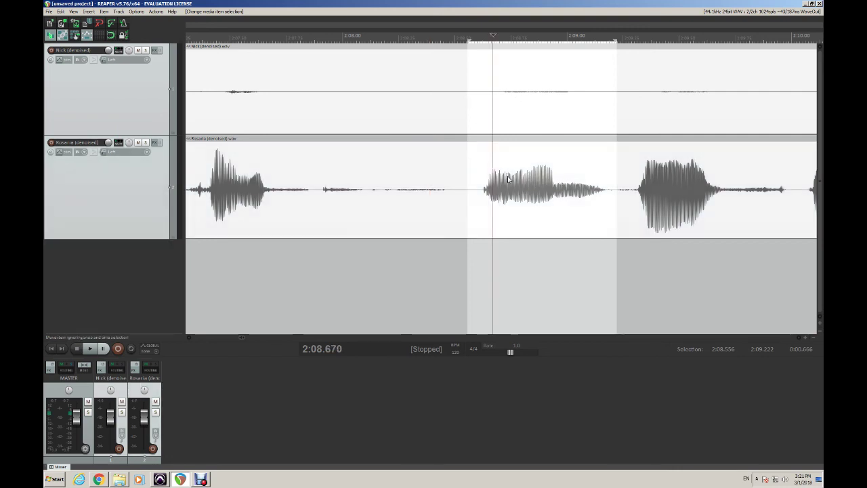
click(521, 98)
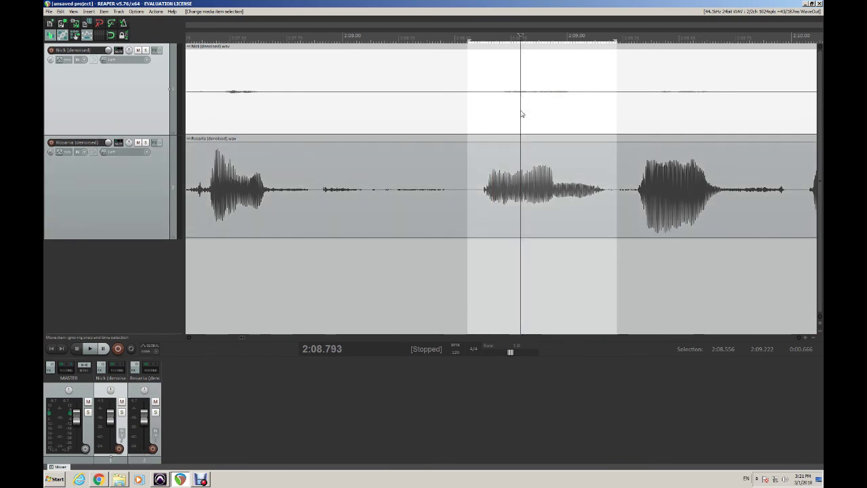
shift+click(520, 178)
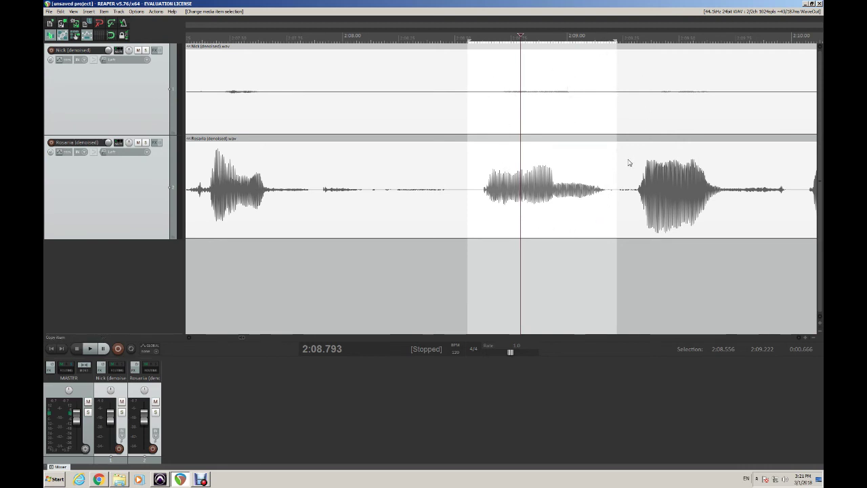
key(ctrl+x)
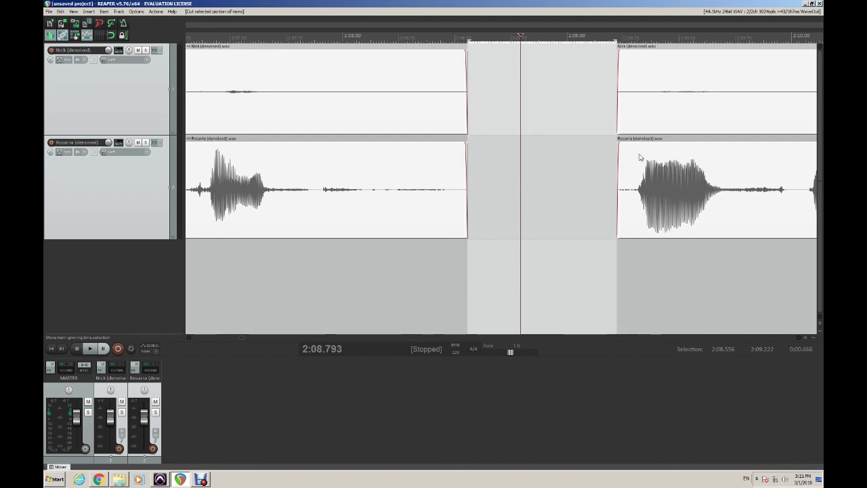
- Move the items after the gap on both tracks earlier together so they slightly overlap and crossfade with the preceding items
click(649, 113)
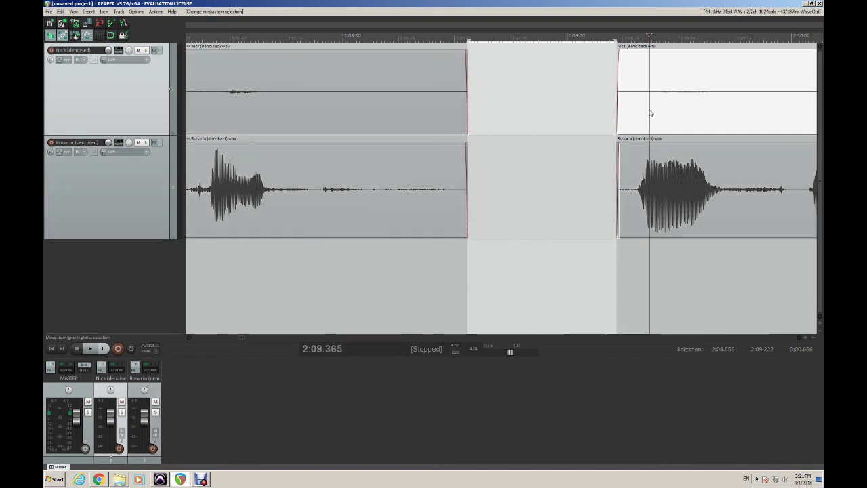
ctrl+click(663, 196)
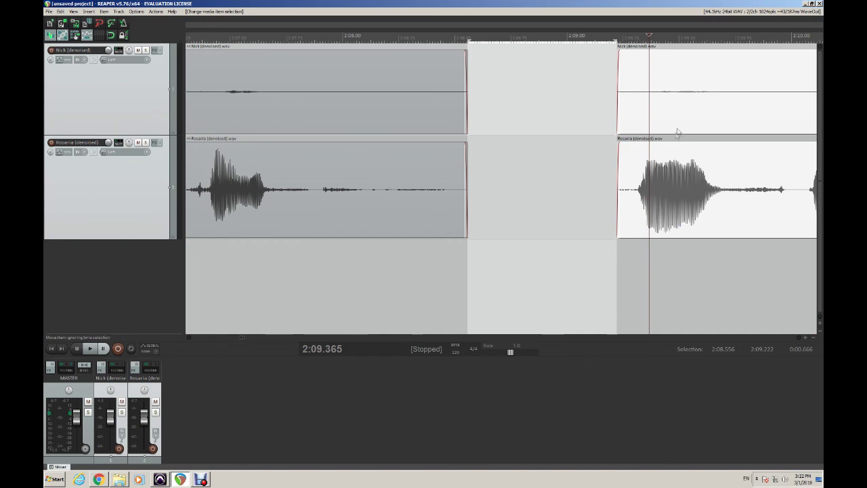
drag(682, 123, 516, 124)
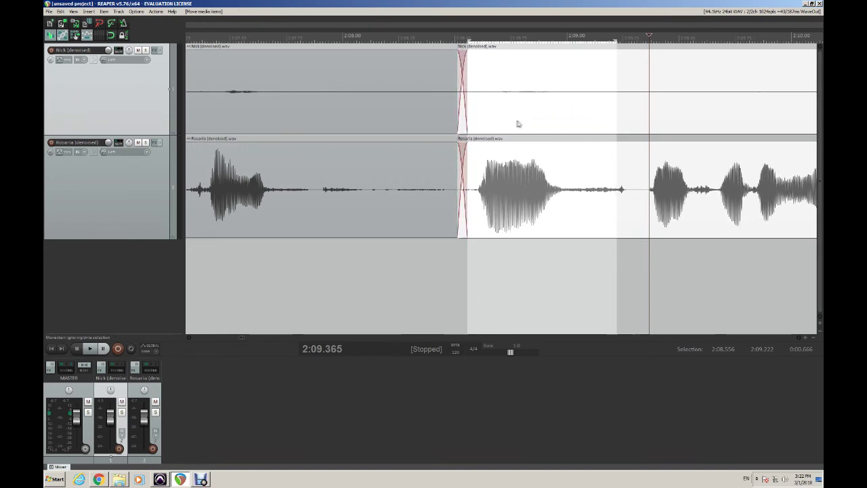
- Examine the crossfades on both tracks and the waveform of the following word on the lower track up close
click(479, 109)
scroll(478, 109, up, 5)
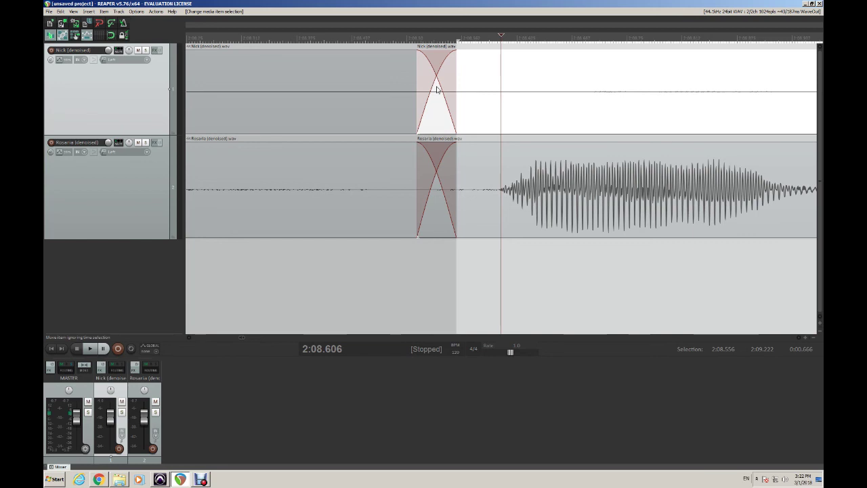
click(583, 176)
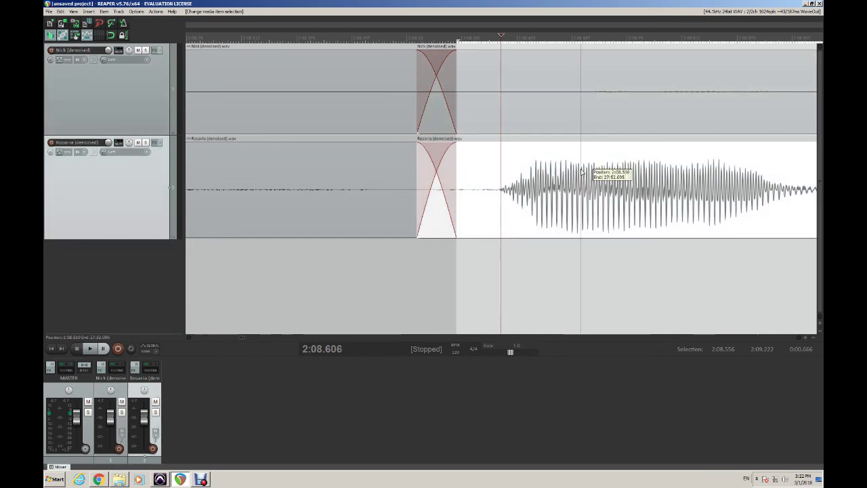
scroll(584, 177, up, 4)
scroll(583, 177, up, 6)
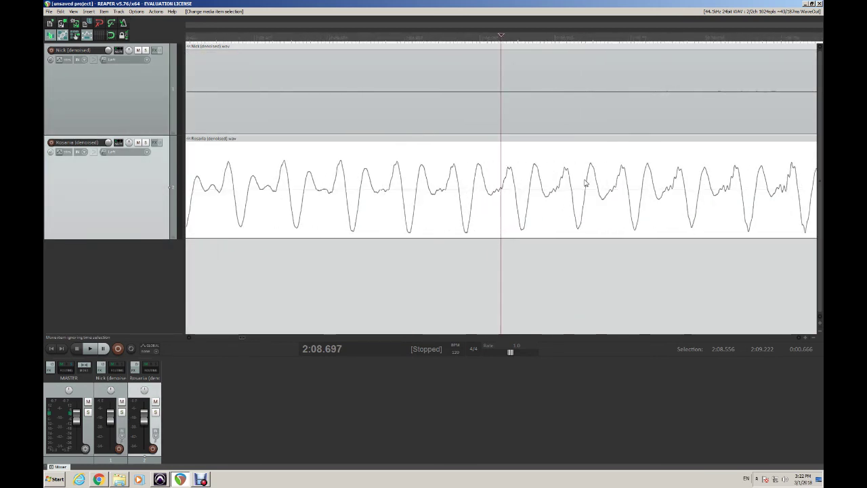
- Place the edit cursor on a waveform peak of the lower track, then on the adjacent zero crossing at 2:08.695
click(458, 160)
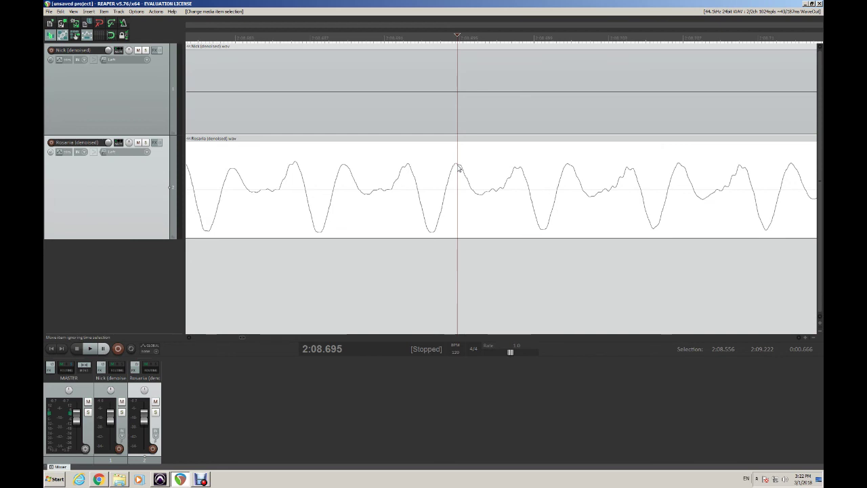
click(473, 184)
scroll(481, 197, up, 1)
scroll(480, 196, up, 8)
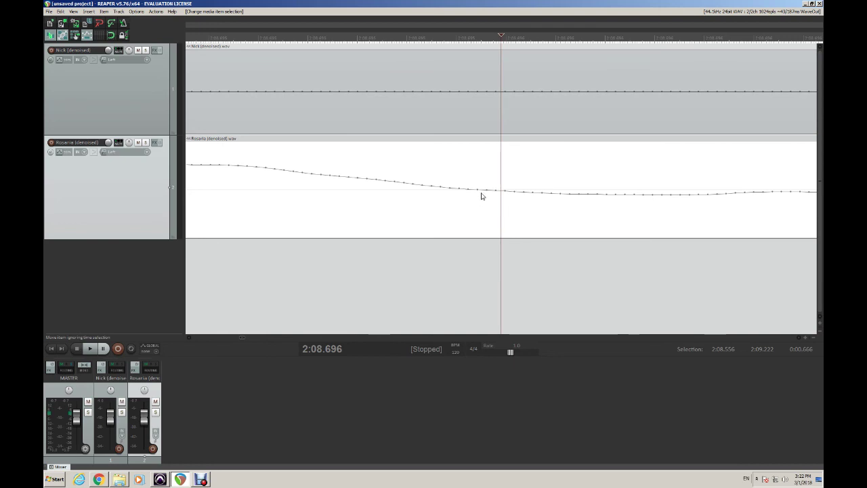
click(482, 180)
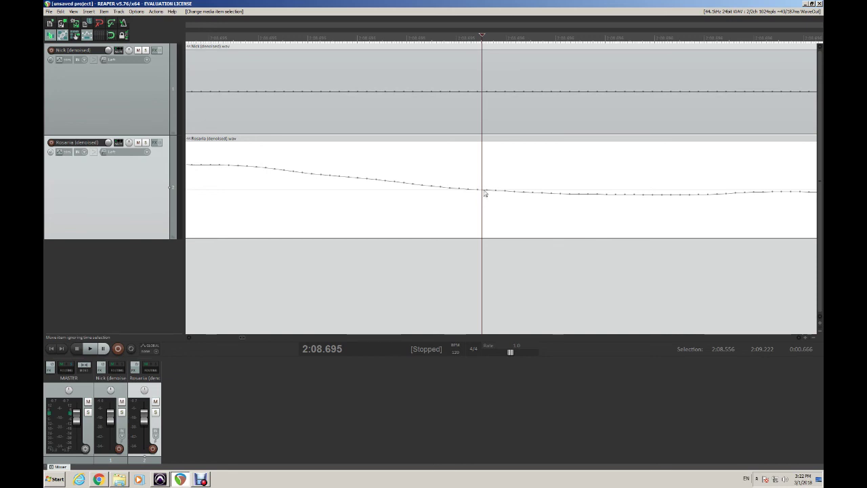
scroll(483, 193, up, 6)
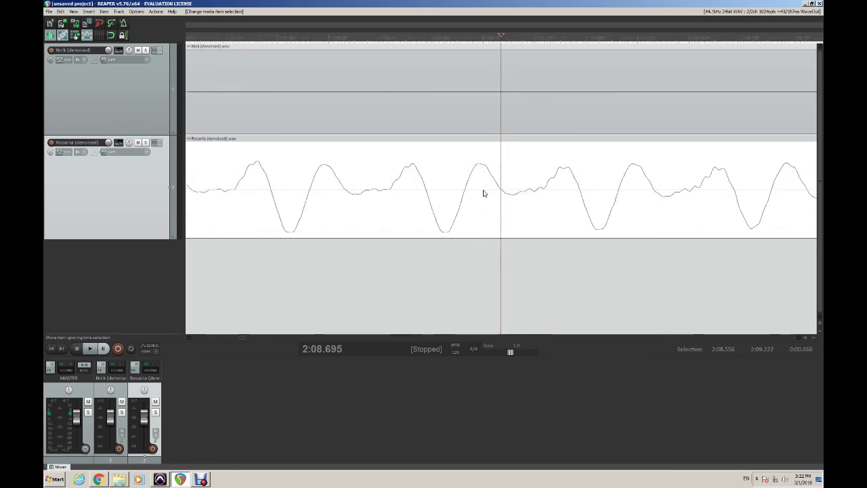
- Examine the crossfaded edit on both tracks up close and within the surrounding speech
scroll(500, 192, up, 3)
scroll(499, 191, down, 6)
scroll(500, 191, down, 8)
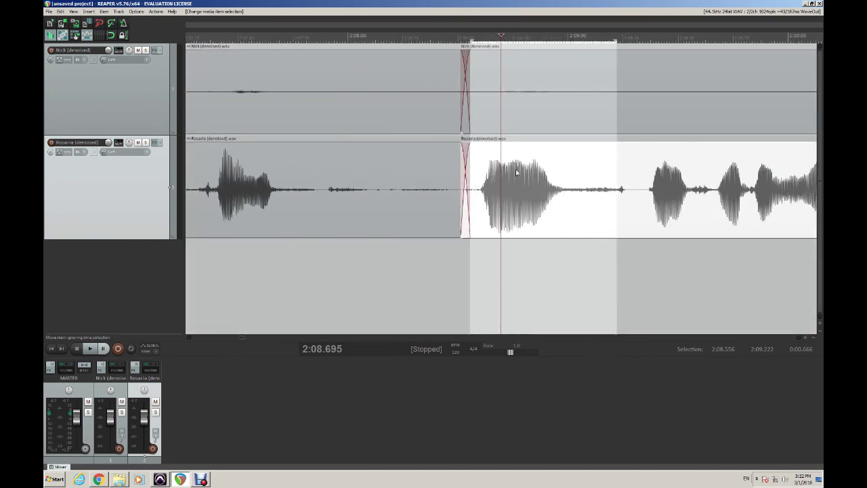
scroll(528, 189, down, 2)
scroll(528, 189, down, 4)
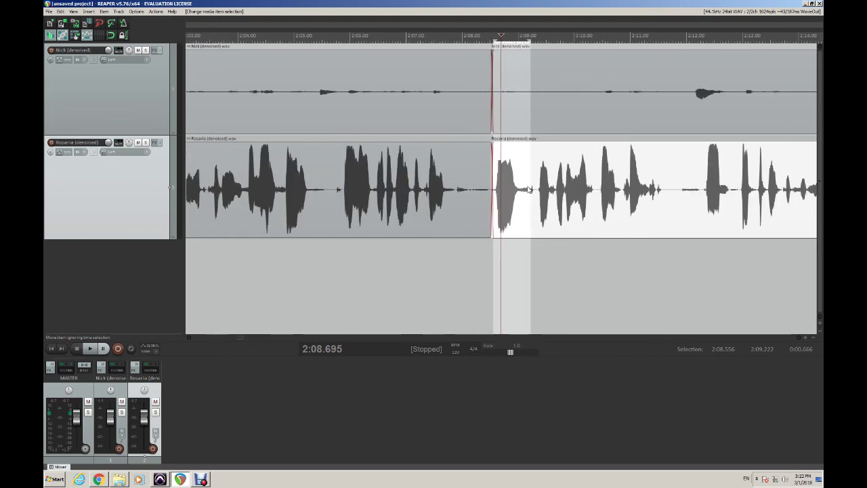
scroll(529, 189, down, 3)
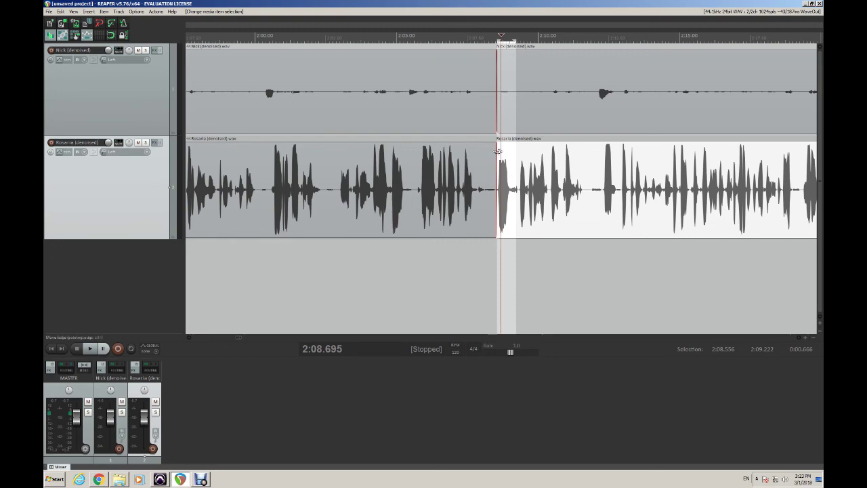
click(498, 249)
scroll(498, 249, up, 3)
scroll(498, 248, up, 5)
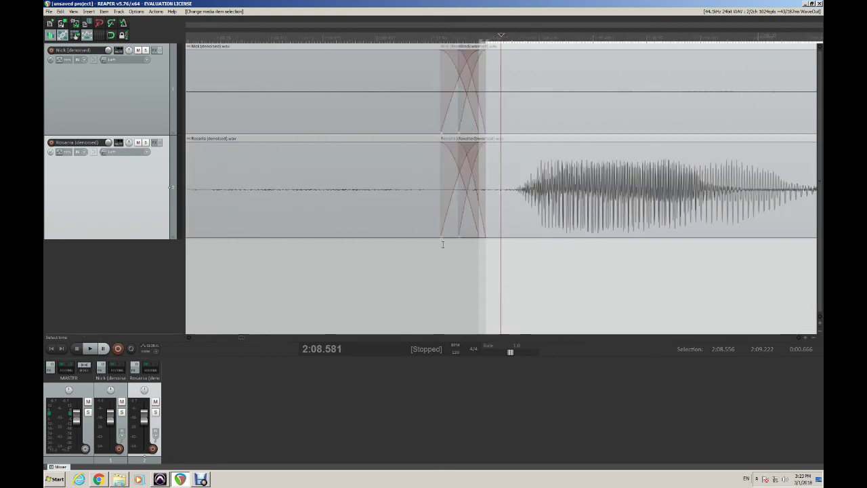
scroll(444, 243, down, 8)
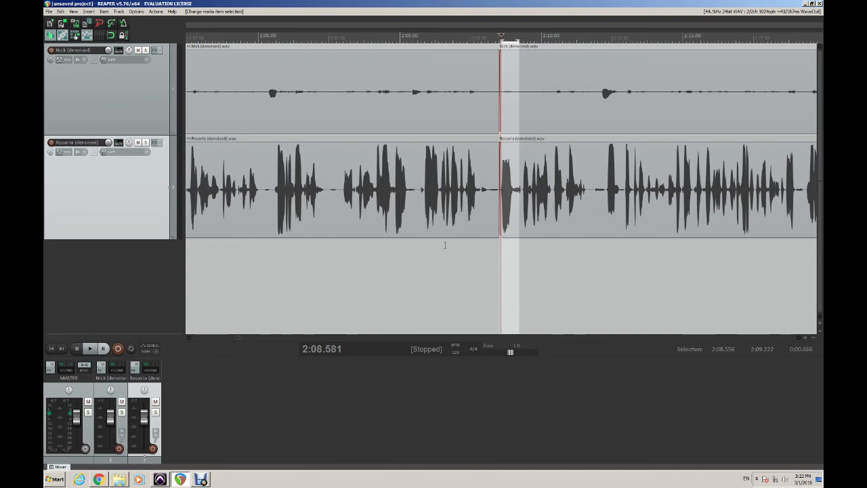
- Undo the earlier item moves and cut on both tracks, and cut 2:08.556 to 2:09.222 out of both again with ripple editing on
key(ctrl+z)
key(ctrl+z)
key(ctrl+z)
key(ctrl+z)
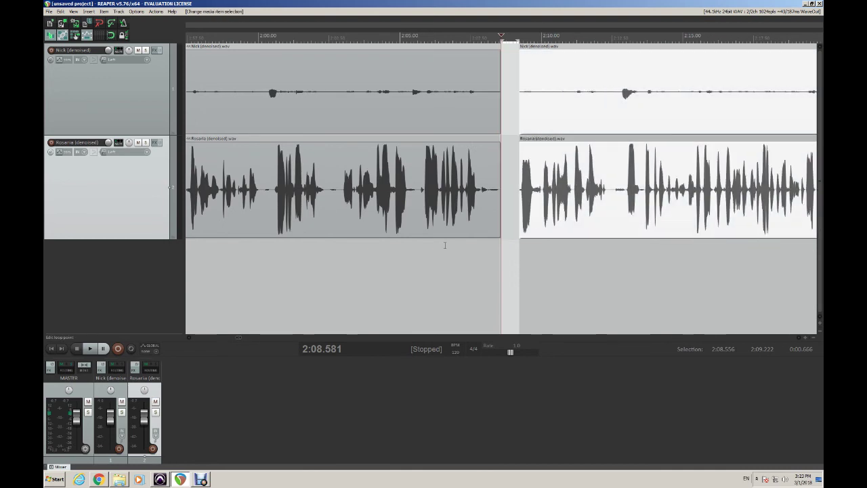
key(ctrl+z)
key(ctrl+z)
key(ctrl+z)
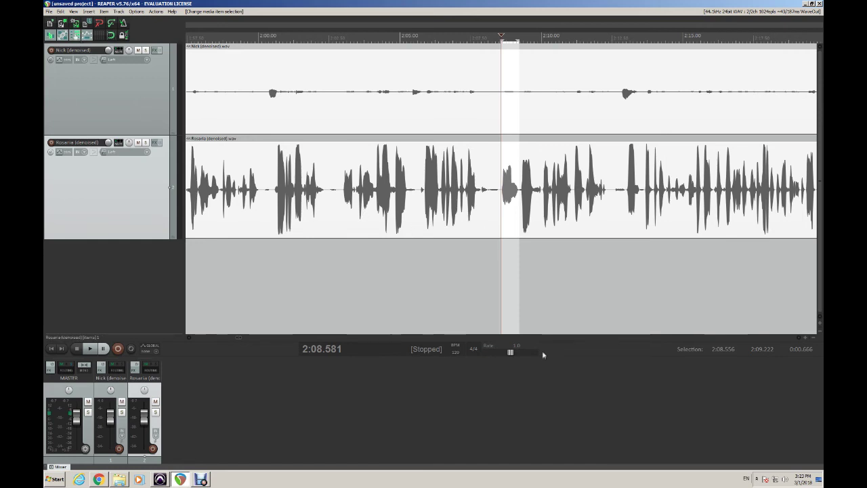
key(ctrl+x)
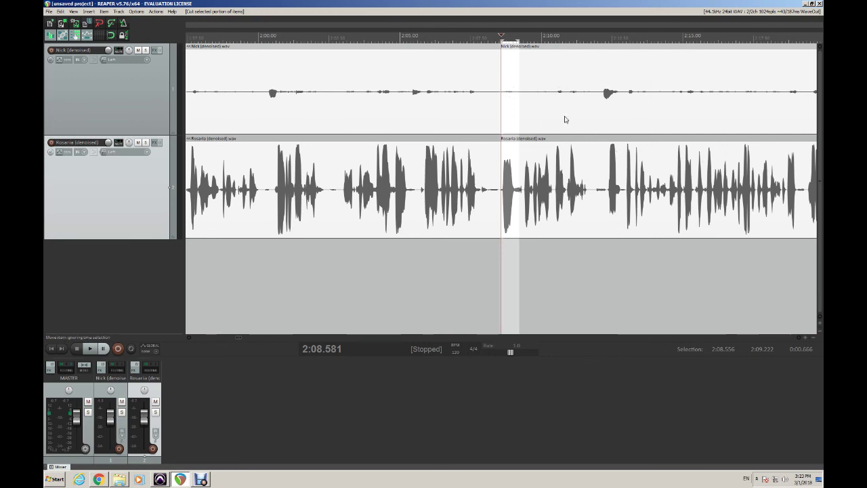
- Try moving the items after the cut on both tracks slightly later together, and undo that move
click(609, 130)
ctrl+click(615, 184)
mouse_move(620, 177)
mouse_down()
mouse_move(606, 177)
mouse_move(630, 177)
mouse_up()
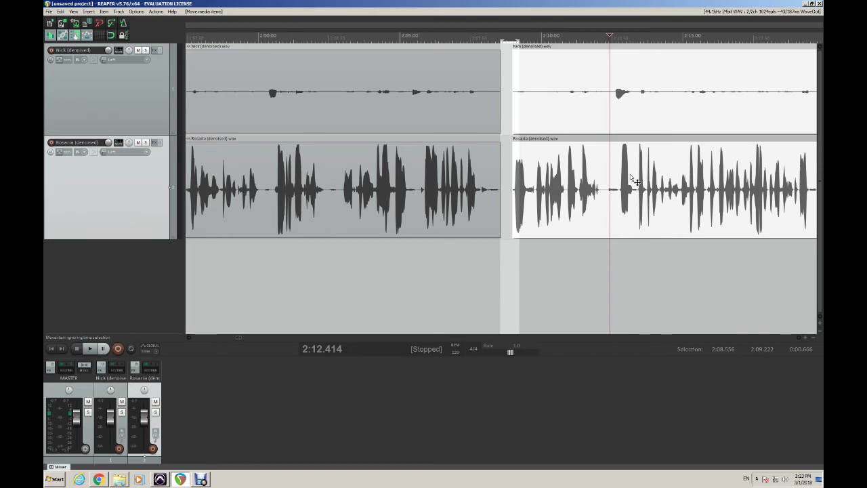
key(ctrl+z)
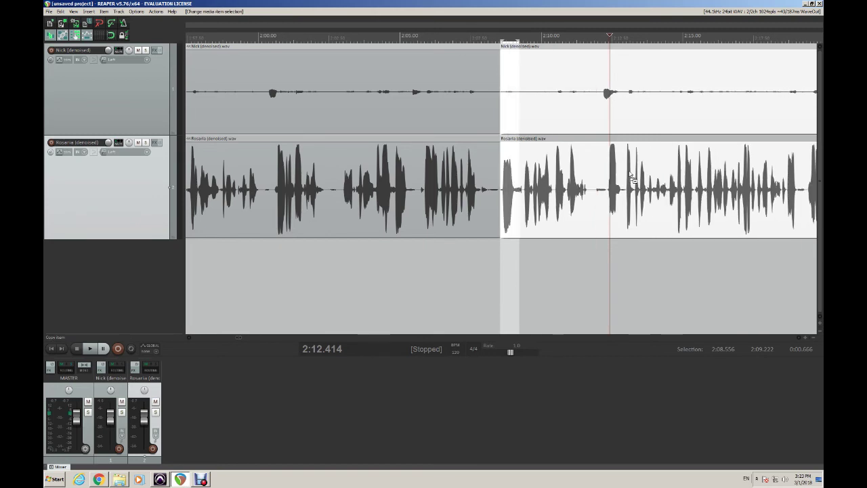
- Listen to the interview after the cut and get a closer view of the passage around 2:15
click(588, 63)
key(space)
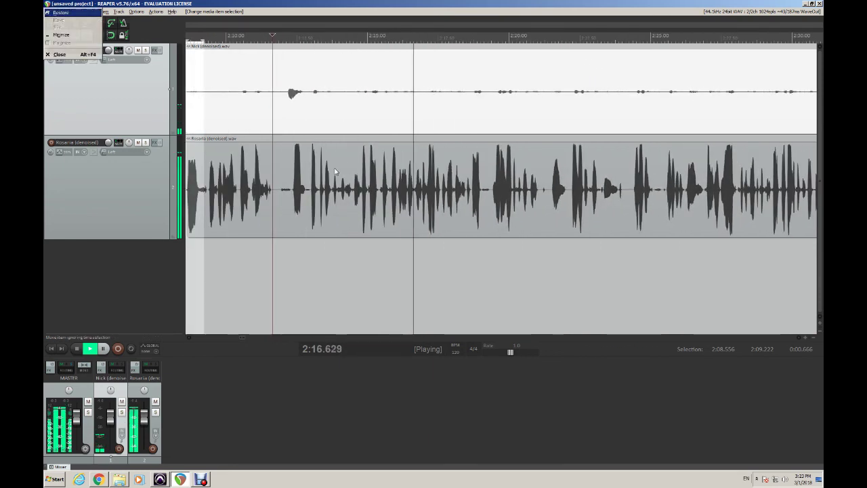
click(383, 74)
key(space)
scroll(382, 73, up, 4)
scroll(383, 73, up, 4)
- Play the passage from 2:14.239 and repeatedly from 2:14.889 to locate where the unwanted words start
click(299, 75)
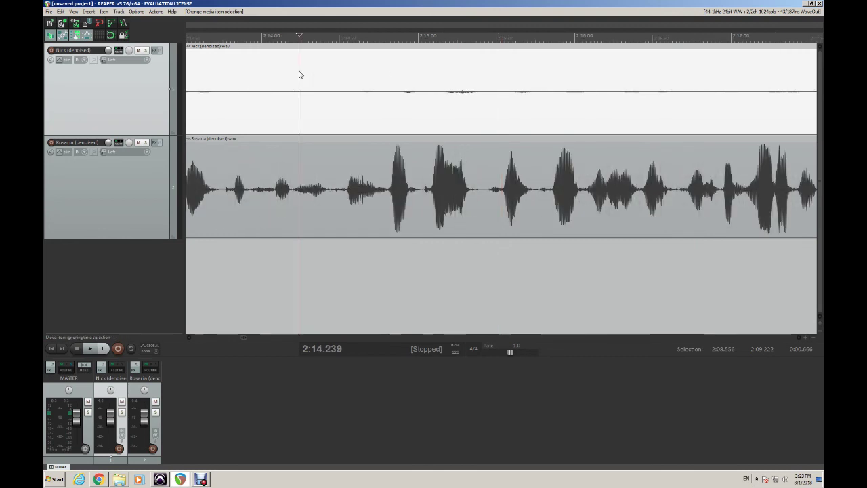
key(space)
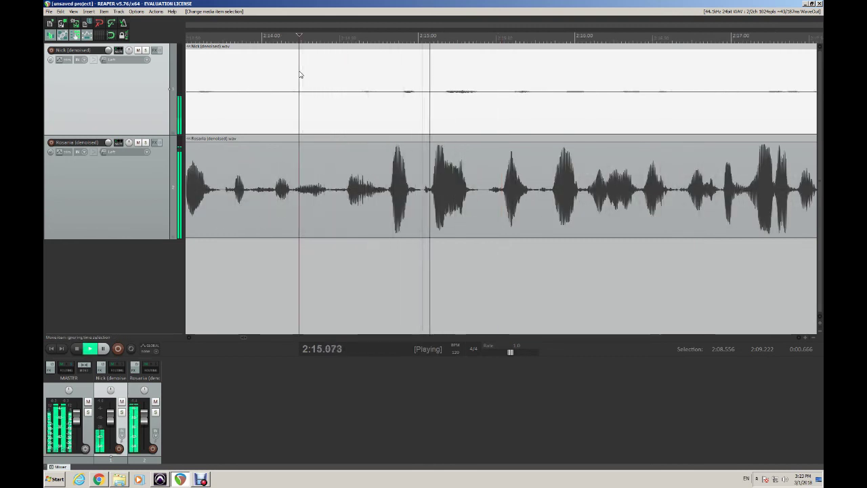
key(space)
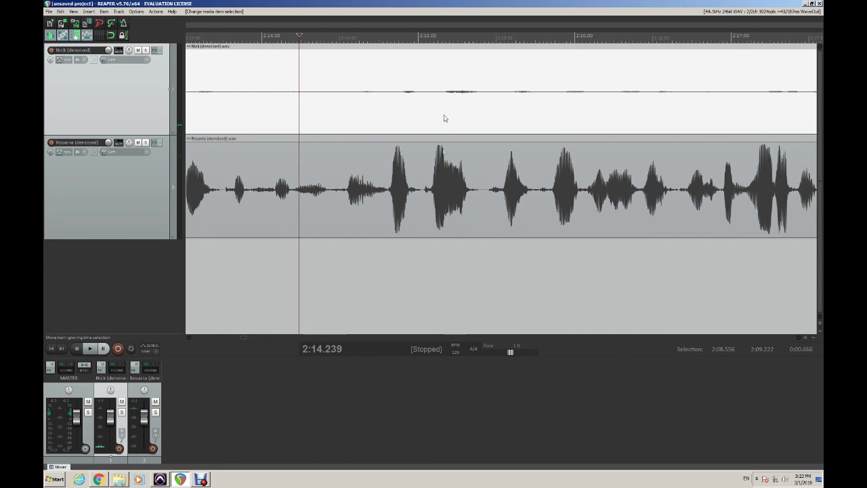
click(402, 35)
key(space)
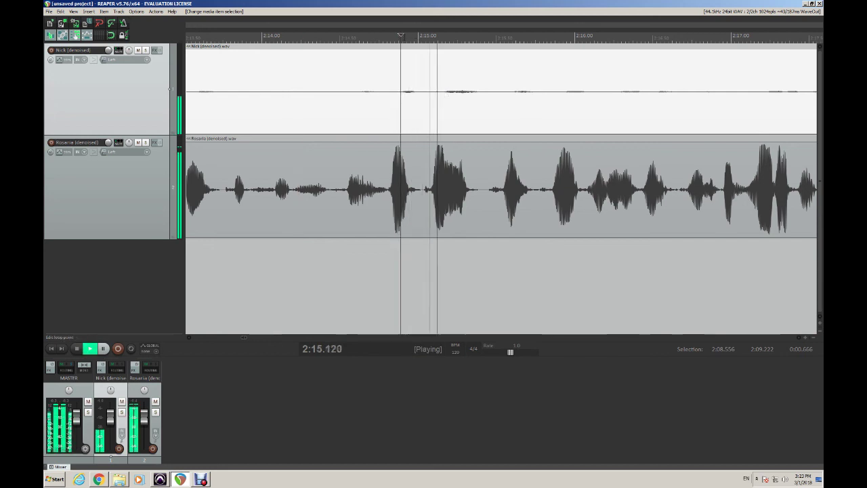
key(space)
key(space)
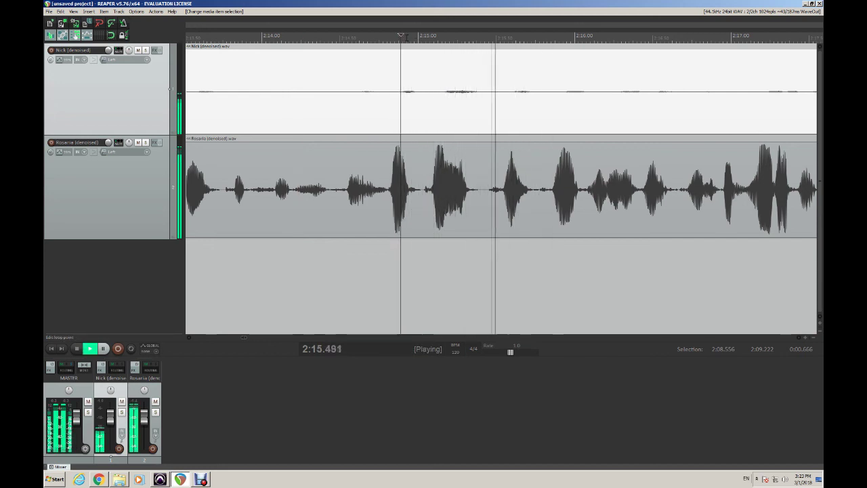
key(space)
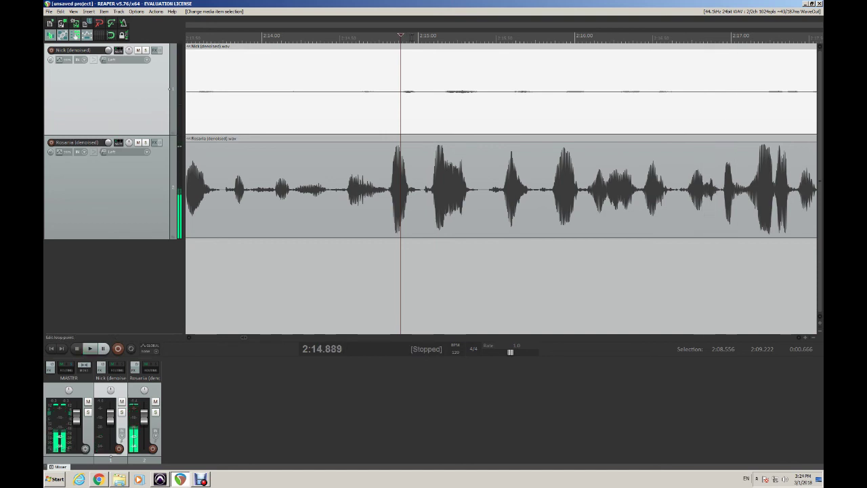
- Set a time selection from 2:15.023 to 2:16.671 and ripple-cut that portion out of both tracks
click(422, 41)
click(412, 41)
drag(422, 41, 679, 49)
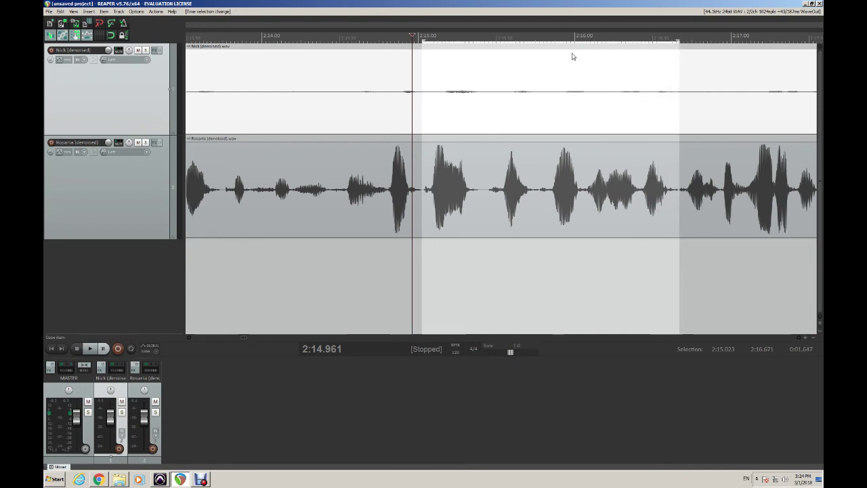
key(ctrl+x)
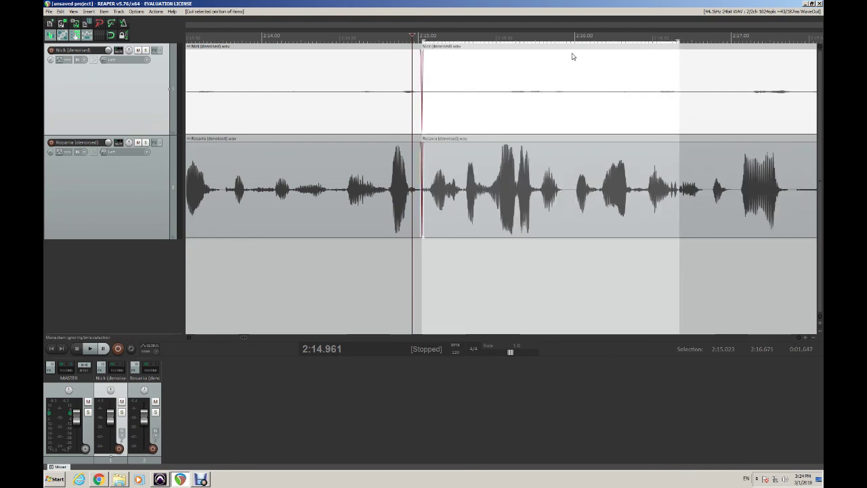
- Play back across the new edit from 2:13.644 and inspect the crossfades at the joint on both tracks
click(207, 161)
key(space)
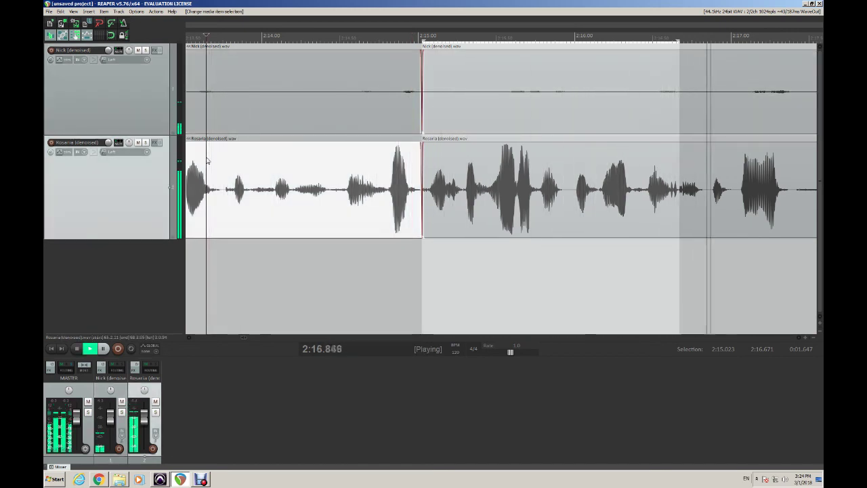
key(space)
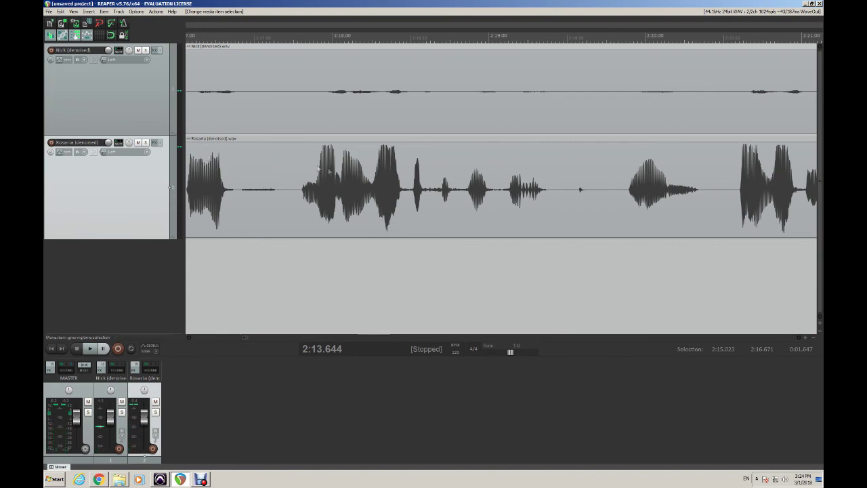
scroll(342, 175, left, 10)
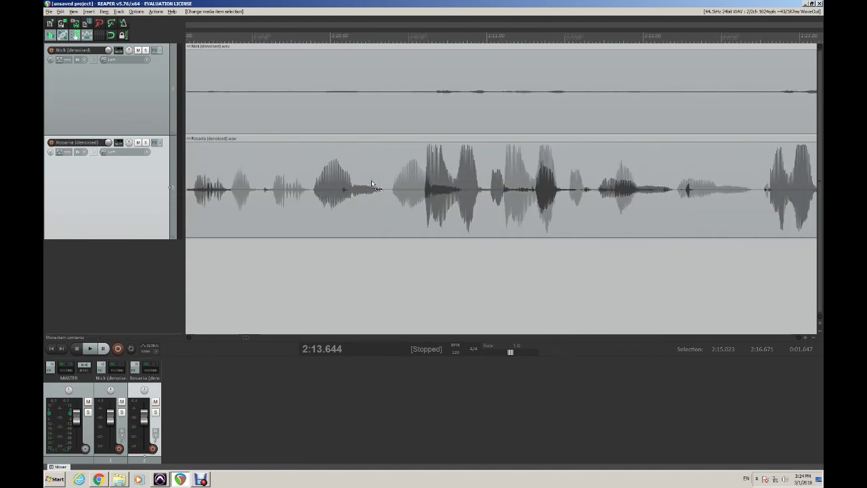
scroll(371, 182, left, 2)
click(392, 76)
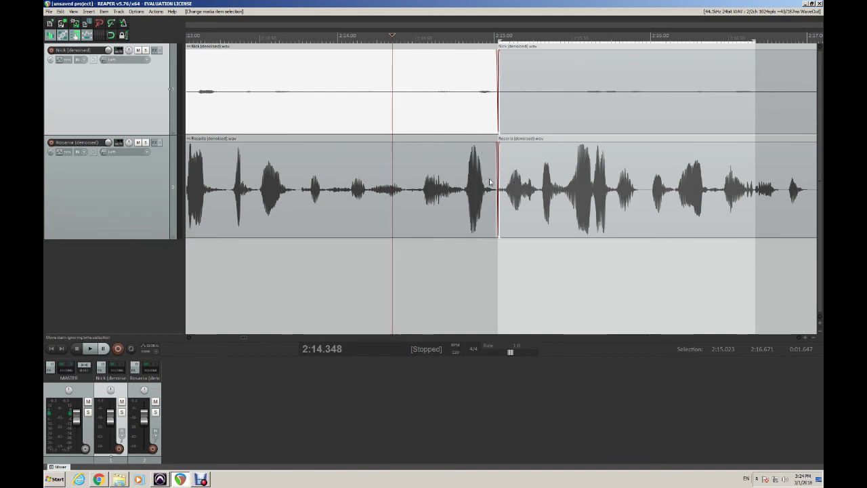
click(368, 163)
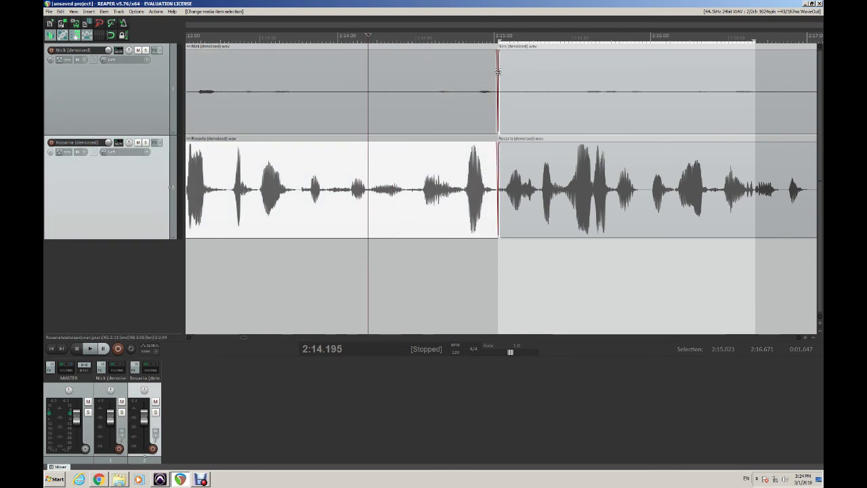
click(501, 249)
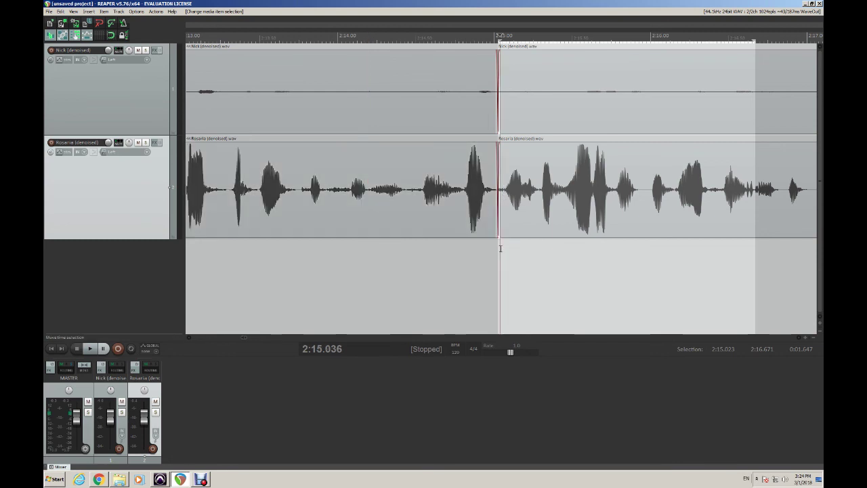
- Listen to the following passage from 2:17.759 to find the next unwanted sound
scroll(514, 254, right, 10)
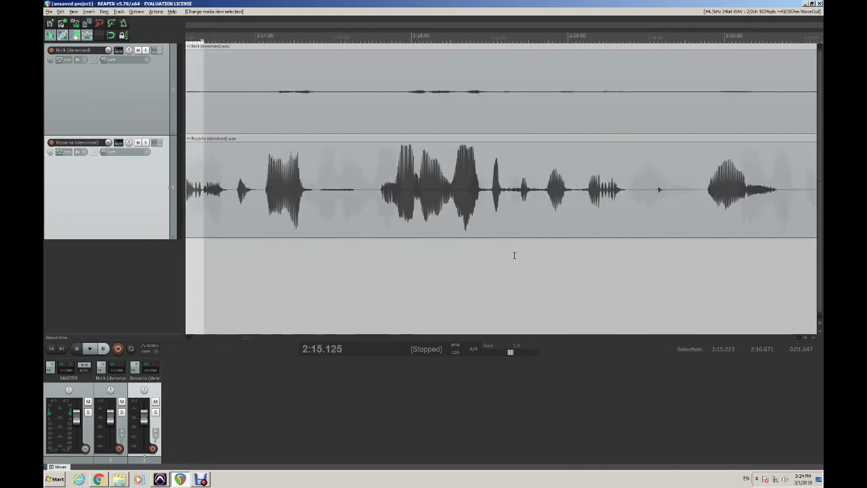
scroll(514, 254, left, 5)
click(374, 161)
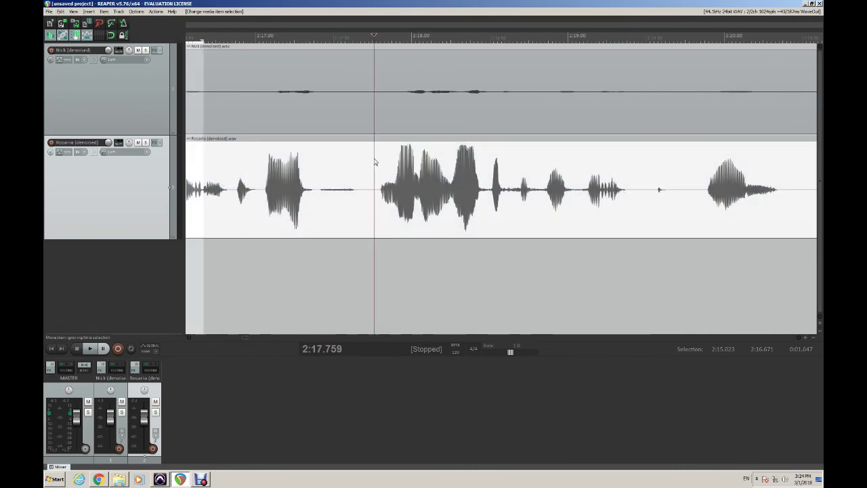
key(space)
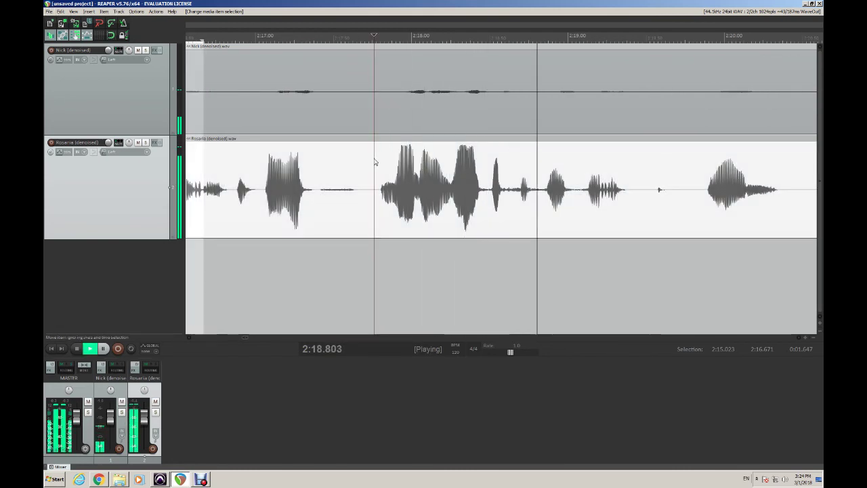
scroll(375, 162, right, 5)
- Stop playback and ripple-cut the span from 2:19.357 to 2:20.586 around the isolated sound out of both tracks
click(417, 163)
key(space)
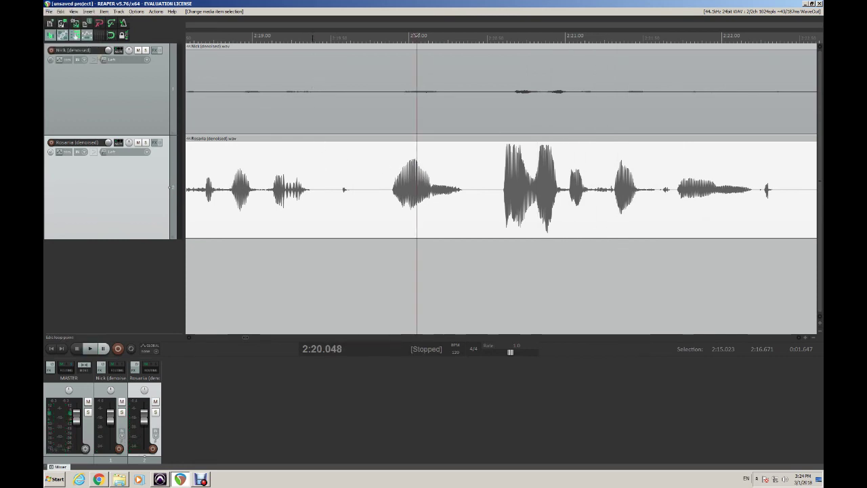
drag(308, 42, 500, 43)
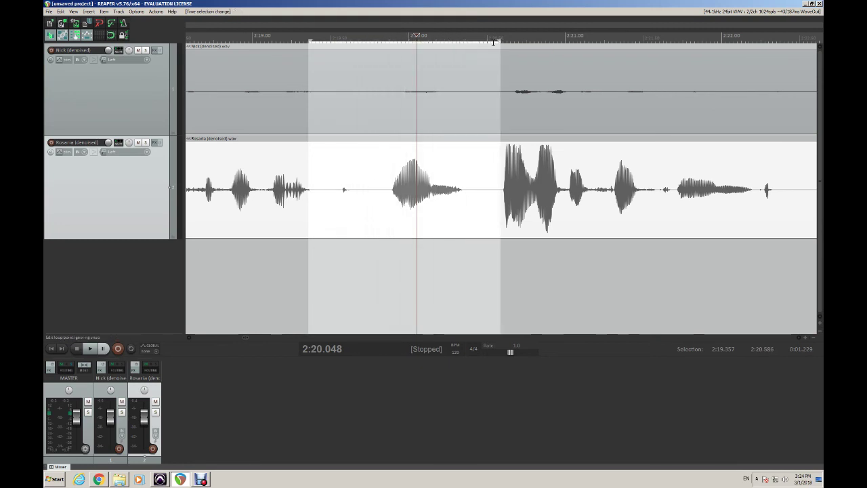
key(ctrl+x)
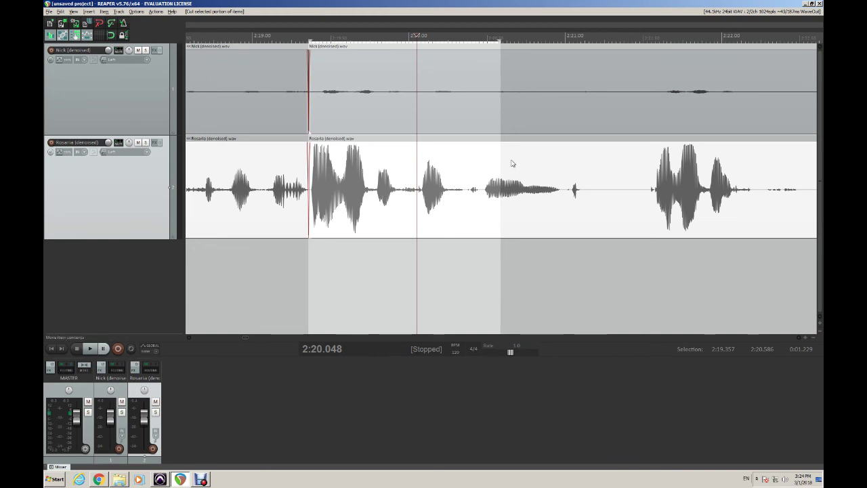
- Play back from 2:17.715 across the latest cut to check how the edit sounds
scroll(511, 163, right, 3)
scroll(511, 163, left, 7)
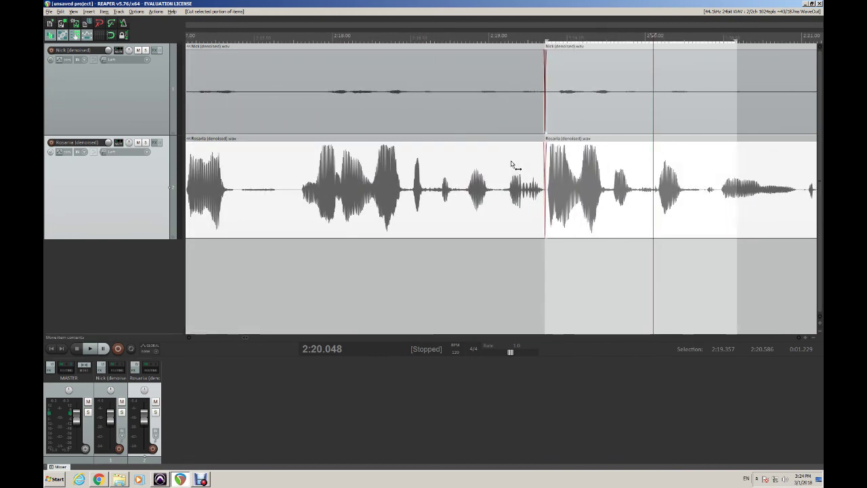
scroll(512, 164, left, 1)
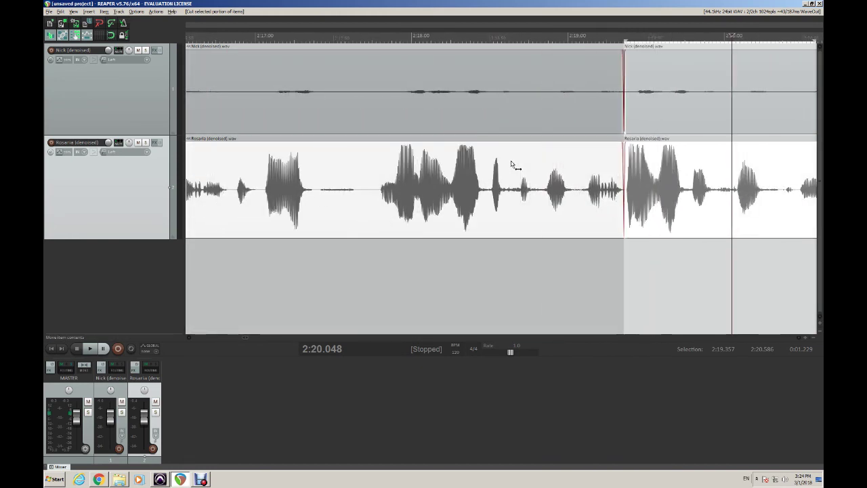
click(368, 165)
key(space)
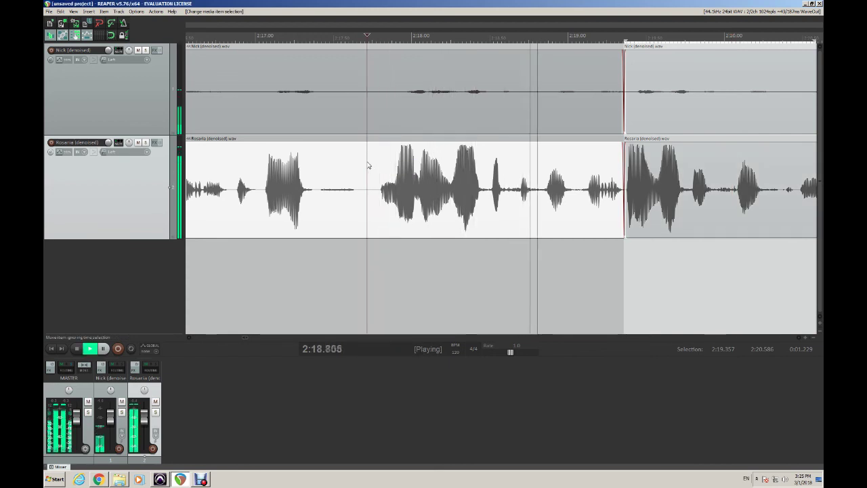
key(space)
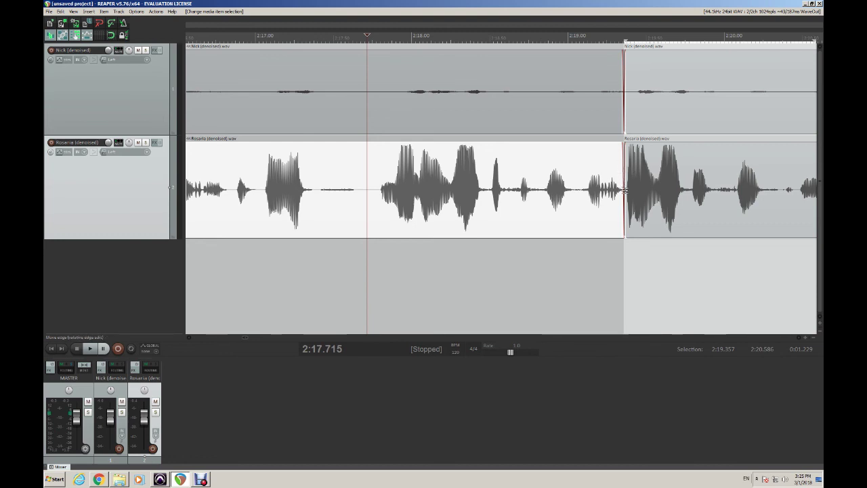
- Play back from 2:17.715 across the latest joint, stop, and undo the last ripple cut
key(space)
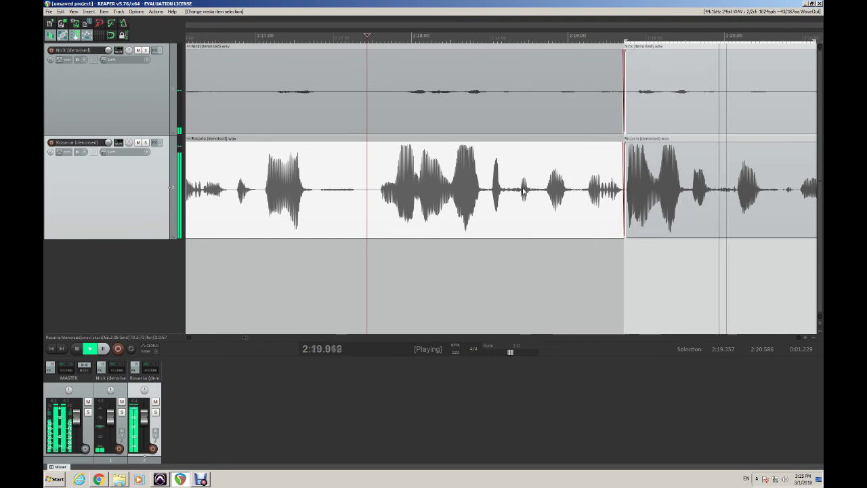
key(space)
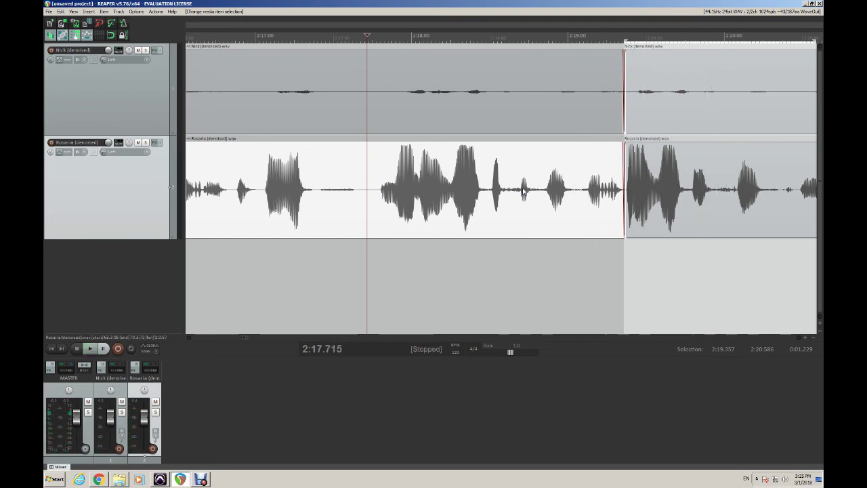
key(ctrl+z)
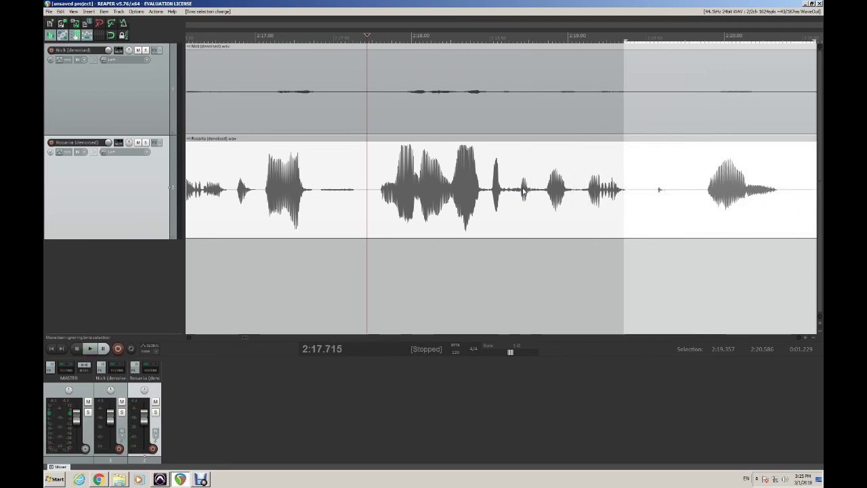
- Ripple-cut the narrower span from 2:19.802 to 2:20.402 around the isolated sound out of both tracks, keeping some silence on either side
scroll(528, 180, right, 5)
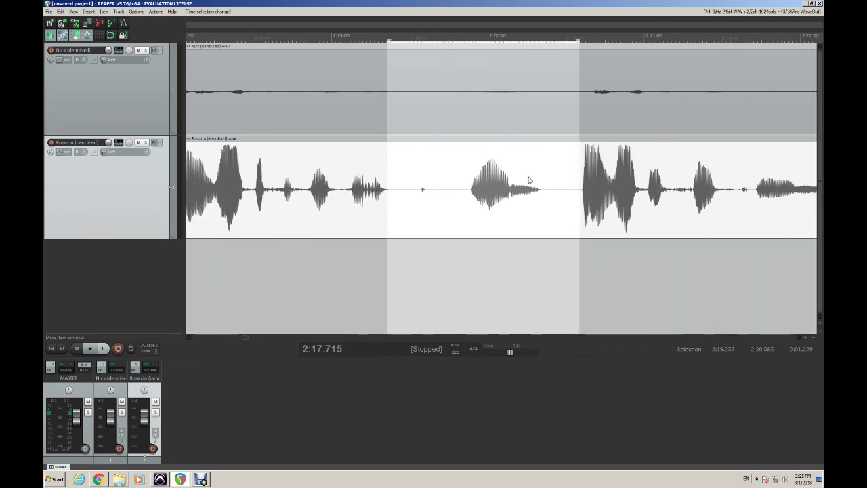
click(281, 44)
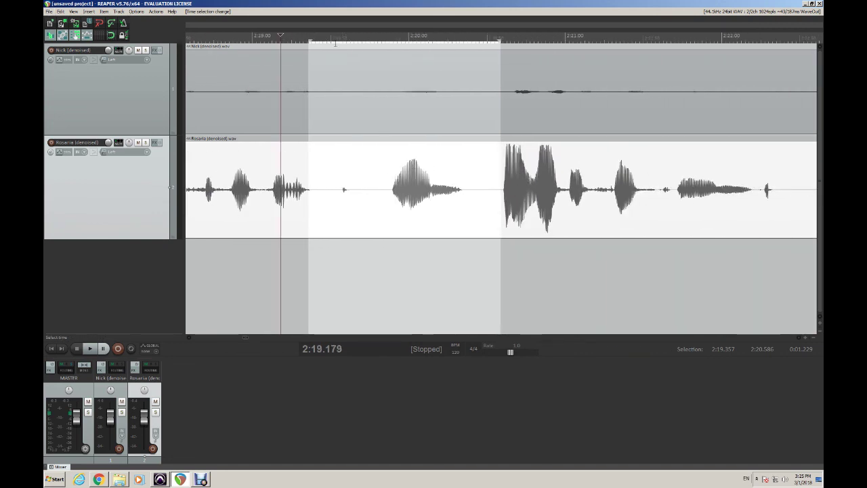
drag(360, 40, 472, 43)
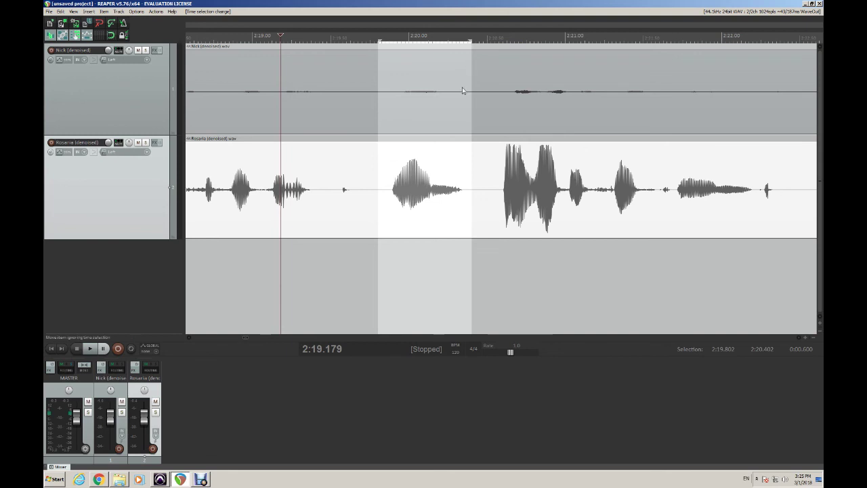
key(ctrl+x)
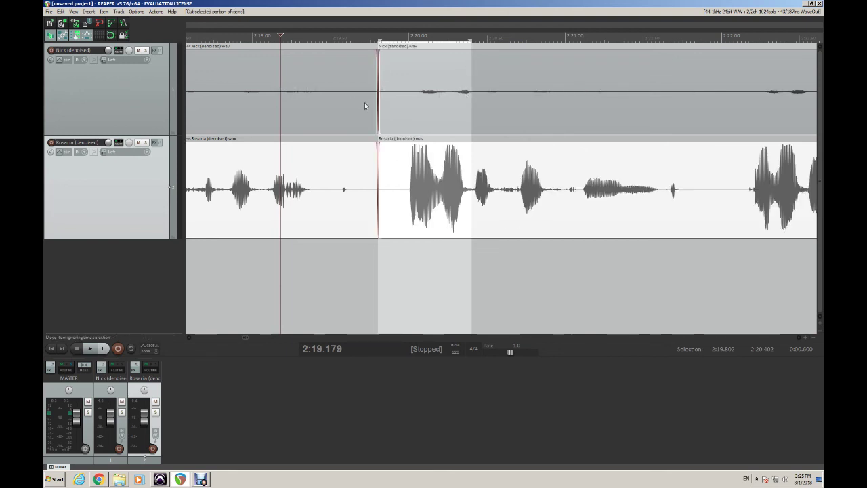
- Play back from 2:17.767 across the new joint at 2:19.802 to check its timing
scroll(305, 94, left, 5)
click(298, 101)
key(space)
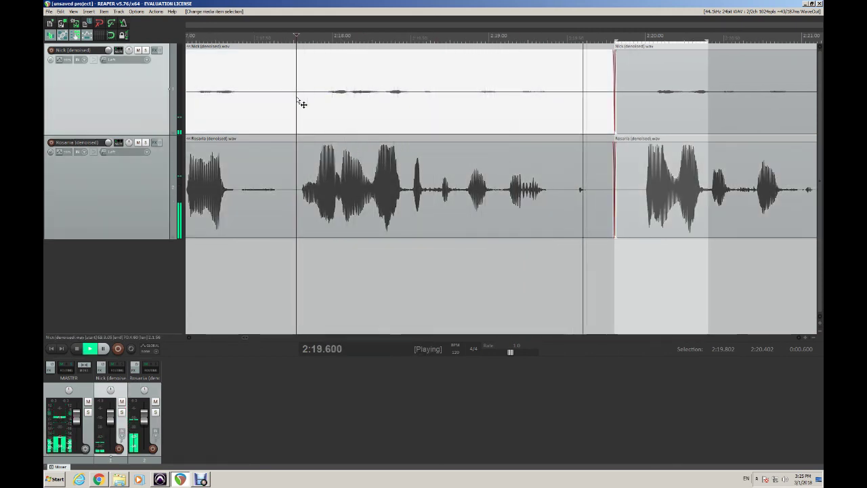
key(space)
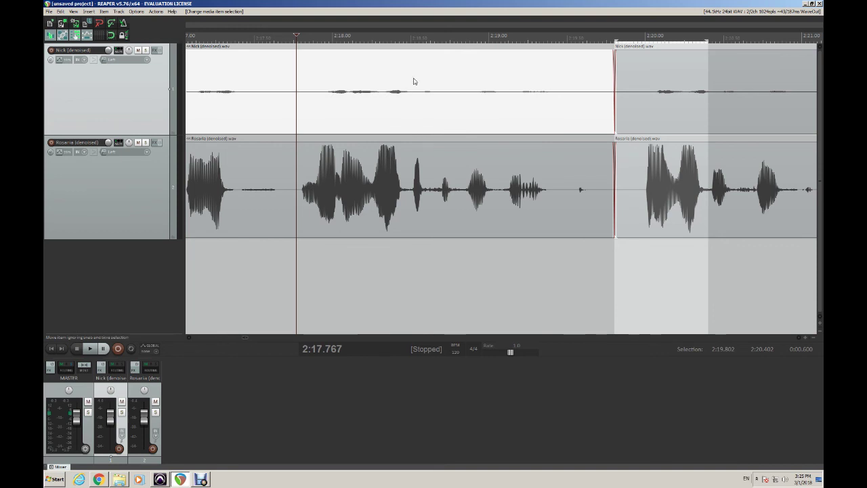
- Examine the pauses around the 2:19.802 joint on both tracks and audition the faint noise just before it
scroll(413, 81, left, 3)
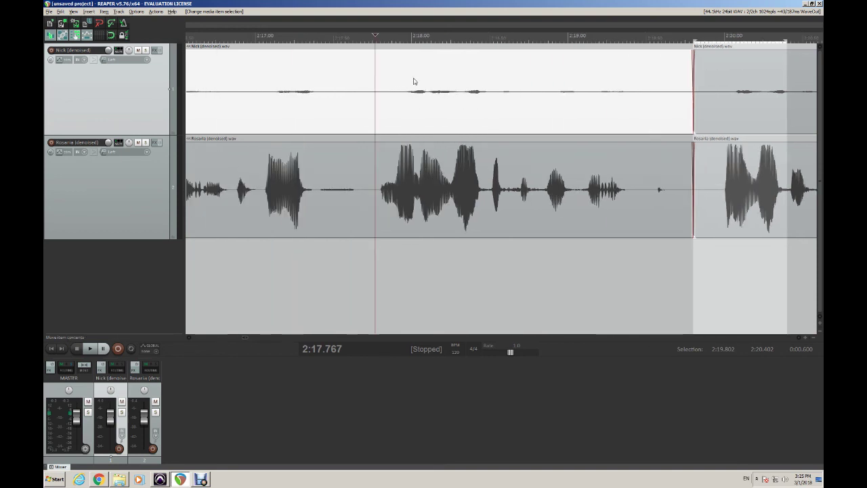
scroll(414, 81, right, 15)
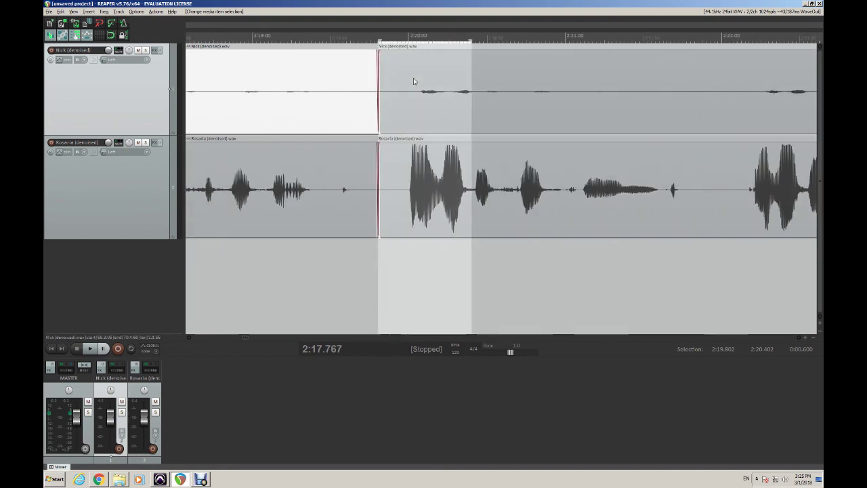
scroll(414, 81, left, 6)
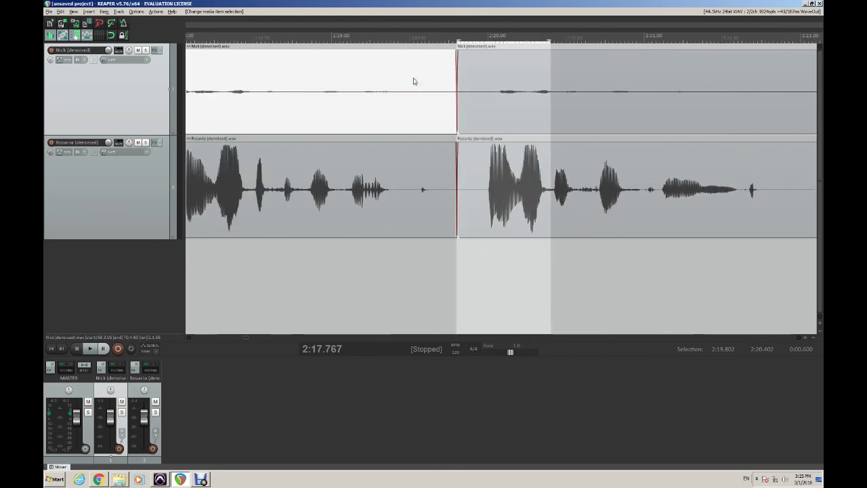
scroll(413, 81, right, 6)
scroll(414, 81, left, 9)
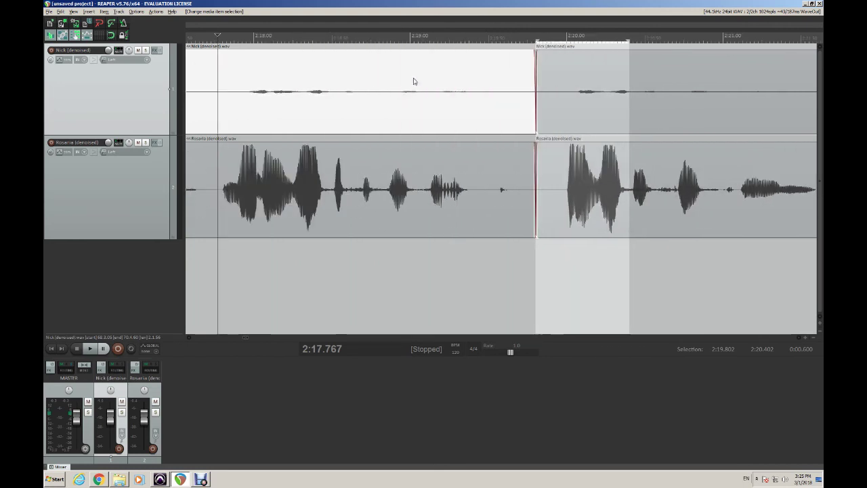
click(387, 77)
scroll(388, 77, left, 3)
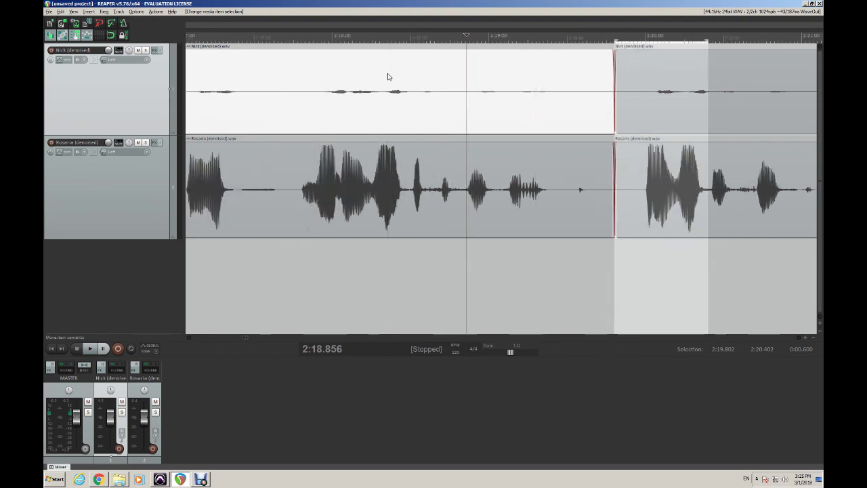
scroll(387, 76, left, 6)
scroll(388, 77, right, 18)
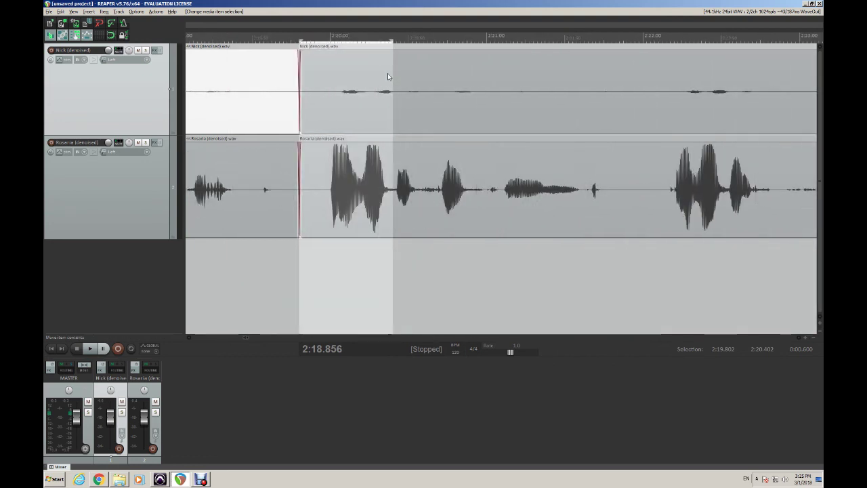
click(256, 70)
key(space)
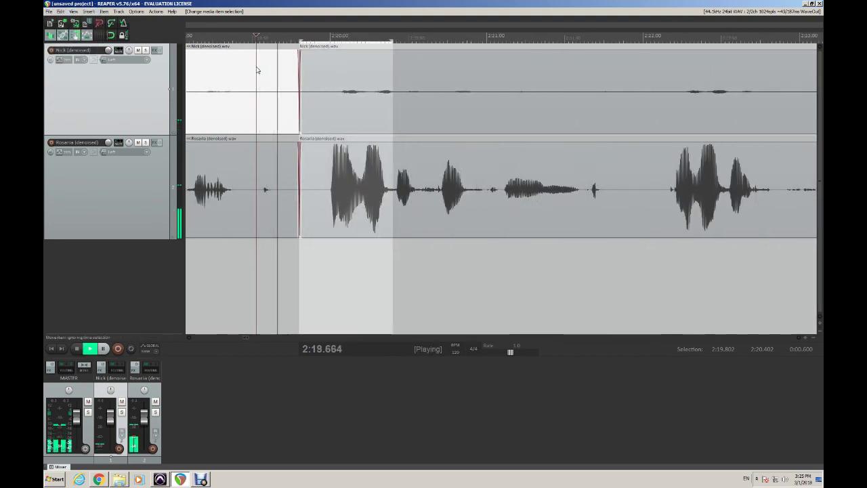
key(space)
- Audition the sound around 2:21.632 and ripple-cut the span from 2:21.101 to 2:21.756 out of both tracks
click(504, 75)
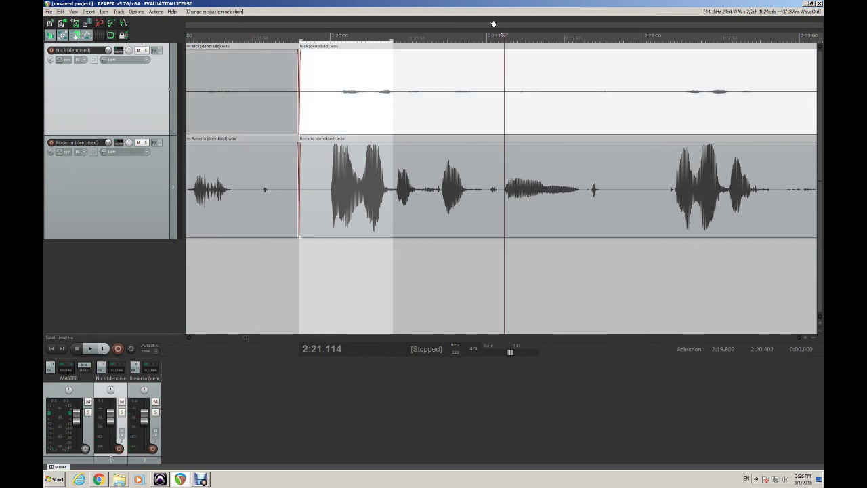
click(586, 49)
key(space)
key(space)
drag(599, 39, 502, 42)
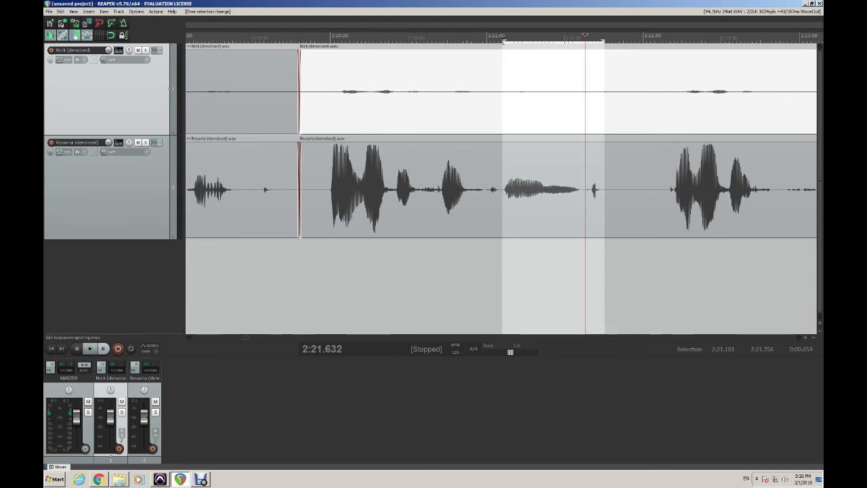
key(ctrl+x)
- Play back from 2:19.259 across the joint at 2:21.101, stop, and undo that ripple cut
click(215, 69)
key(space)
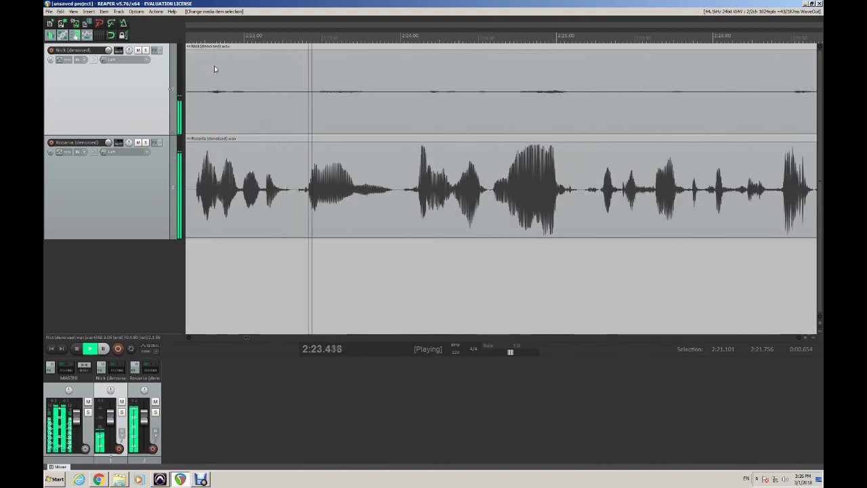
key(space)
scroll(315, 68, left, 6)
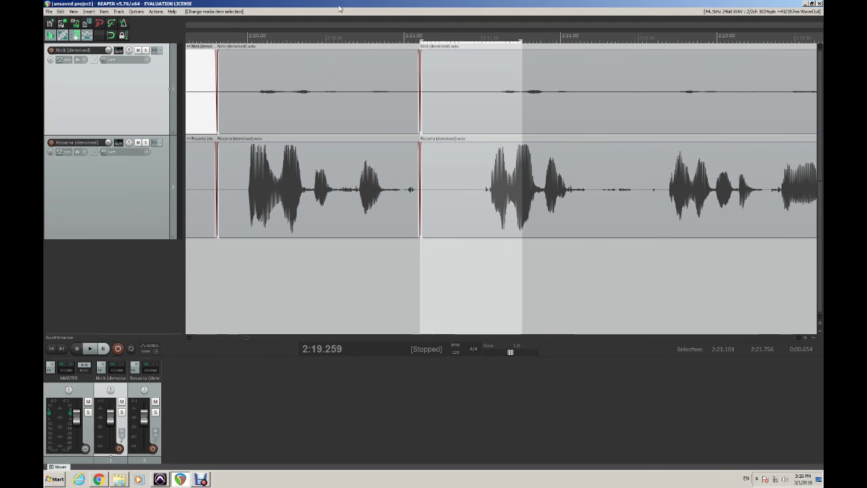
key(ctrl+z)
key(ctrl+z)
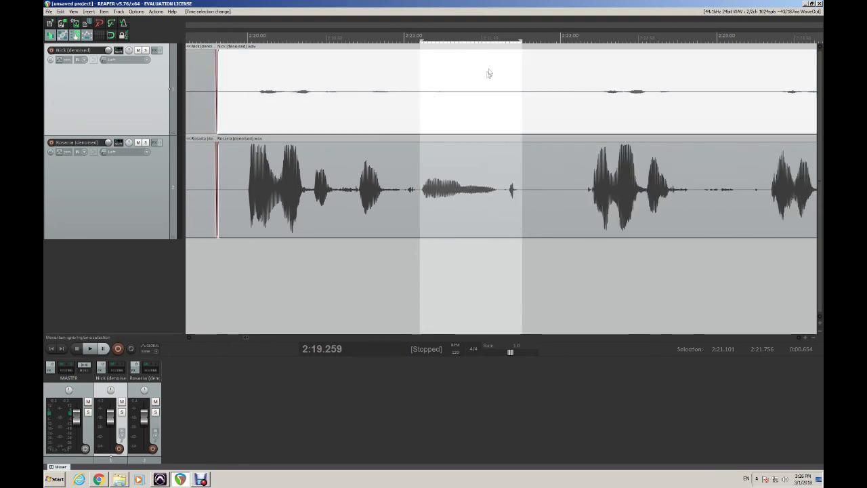
- Set the time selection from 2:21.098 to 2:23.975 and play it back to judge a longer cut
scroll(500, 80, right, 3)
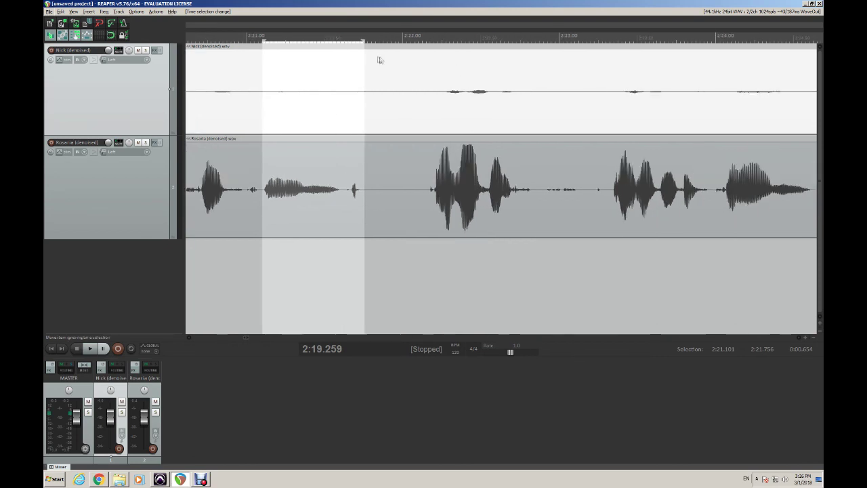
drag(366, 43, 394, 43)
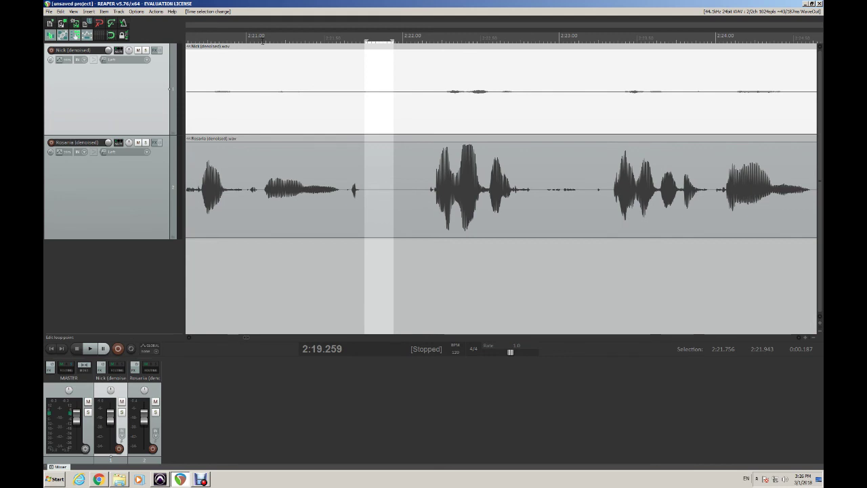
drag(263, 42, 711, 45)
key(space)
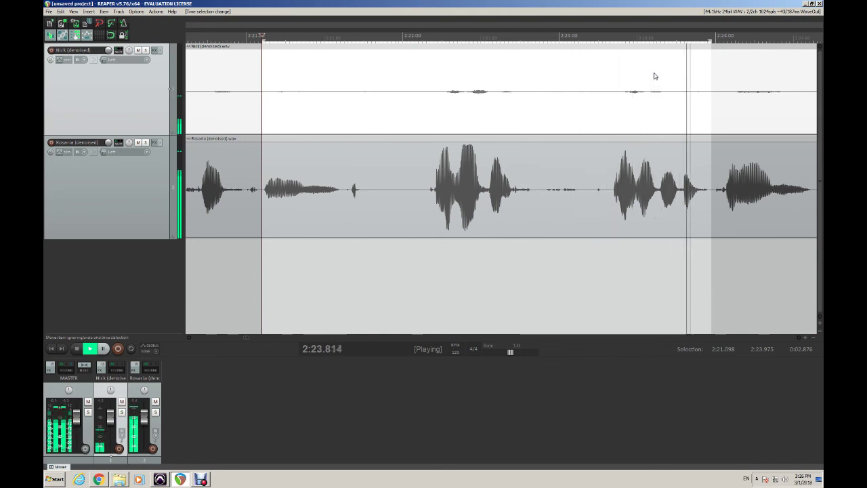
key(space)
- Extend the time selection's end to 2:24.658, audition it, and ripple-cut the selected span out of both tracks
scroll(466, 101, right, 4)
scroll(466, 101, left, 5)
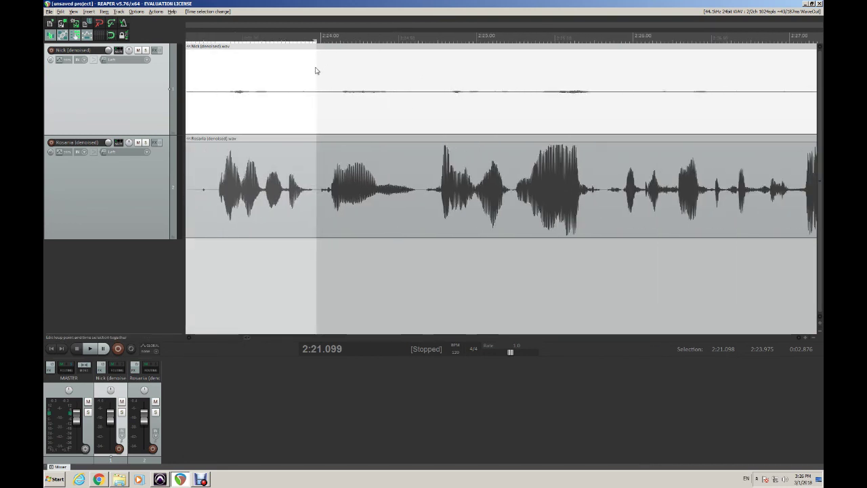
drag(315, 43, 328, 45)
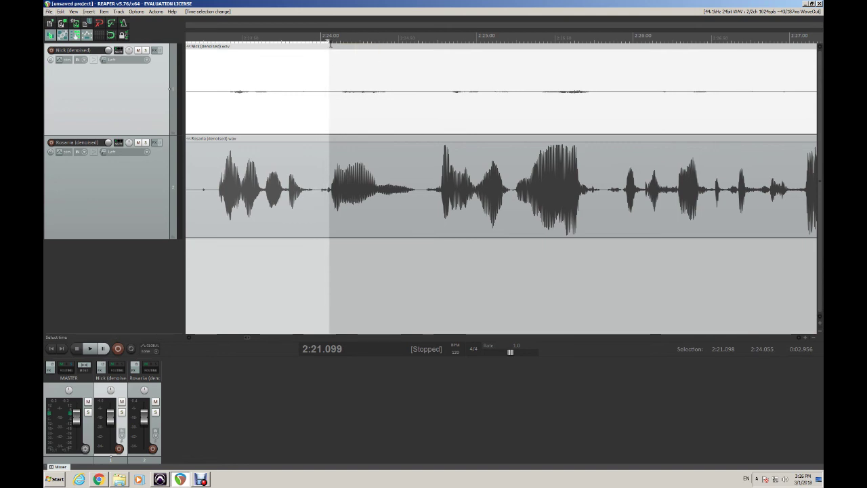
drag(329, 44, 424, 47)
key(space)
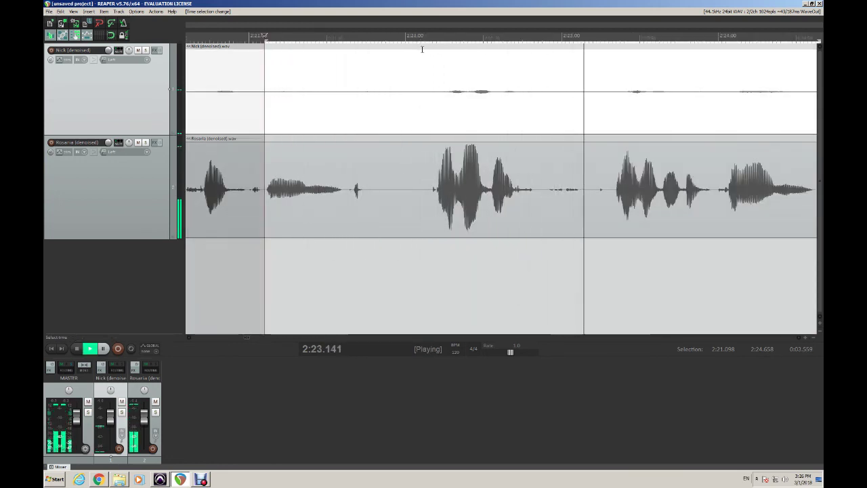
key(space)
key(ctrl+x)
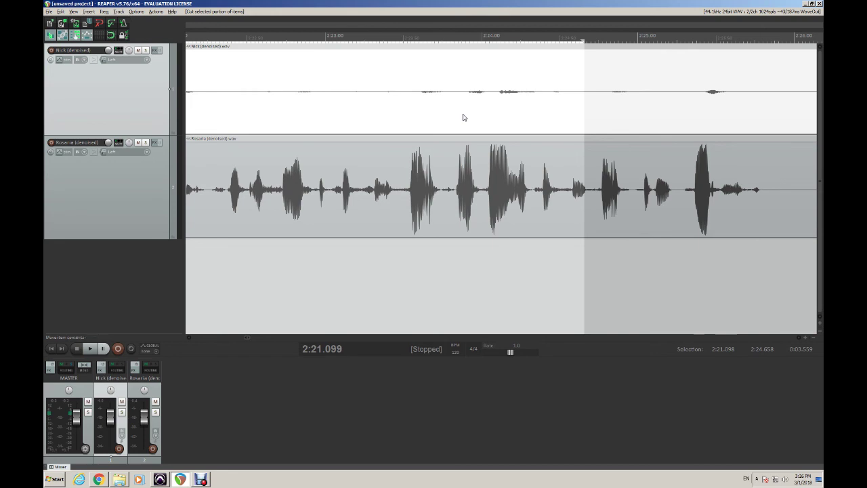
- Play back from 2:18.713 across the joints at 2:19.802 and 2:21.098
scroll(463, 117, left, 8)
click(208, 66)
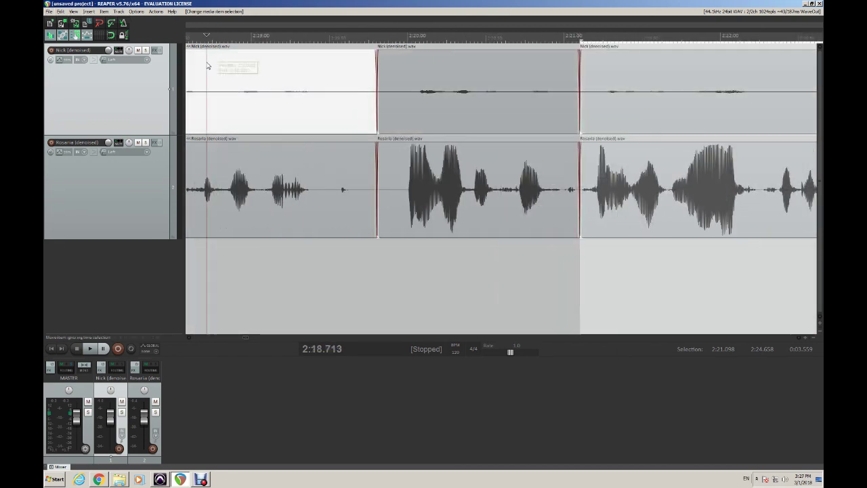
key(space)
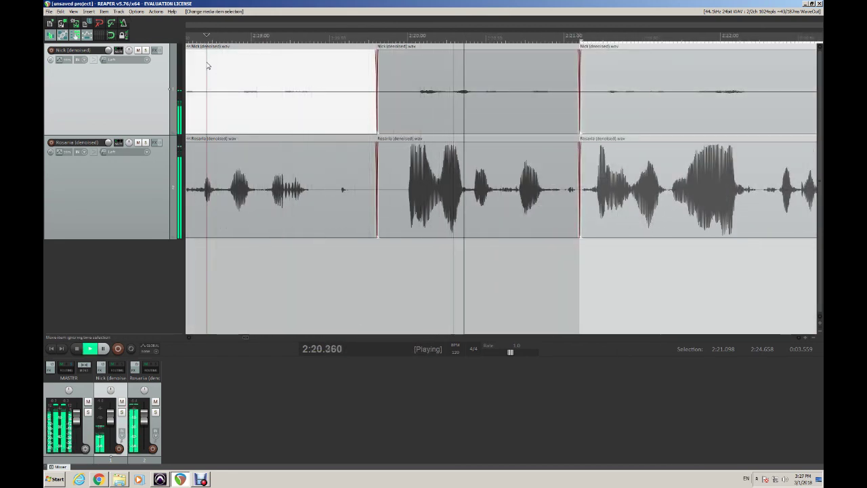
key(space)
- Replay from about 2:19.05 and listen through both joints to the end of the phrase at about 2:25.5
click(260, 70)
key(space)
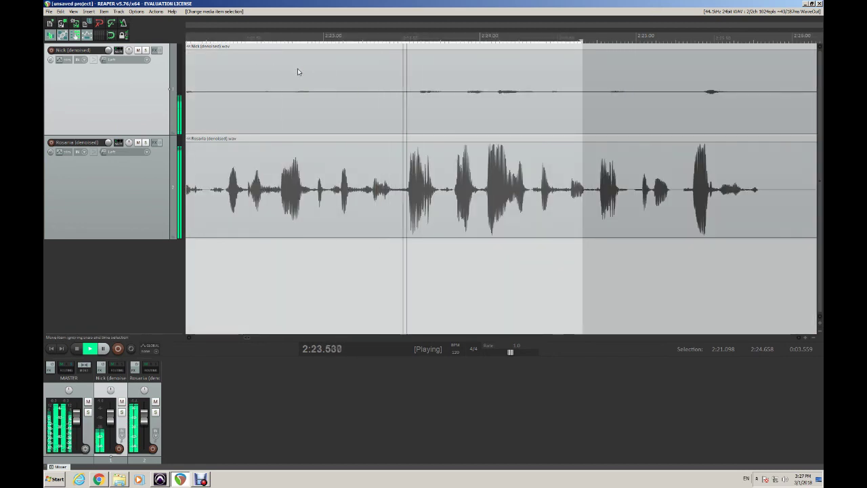
click(477, 93)
key(alt+space)
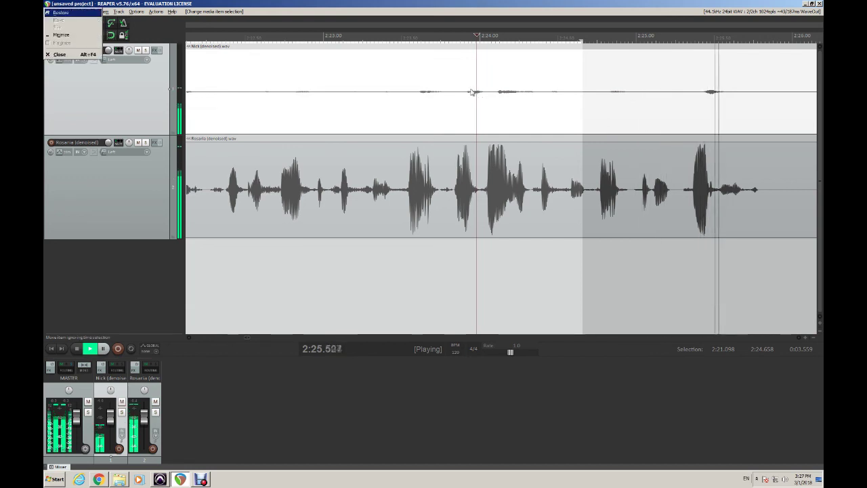
click(465, 88)
key(space)
- Recheck the joints at 2:19.802 and 2:21.098 by playing from about 2:19.2 and again from 2:23.528
scroll(466, 88, left, 5)
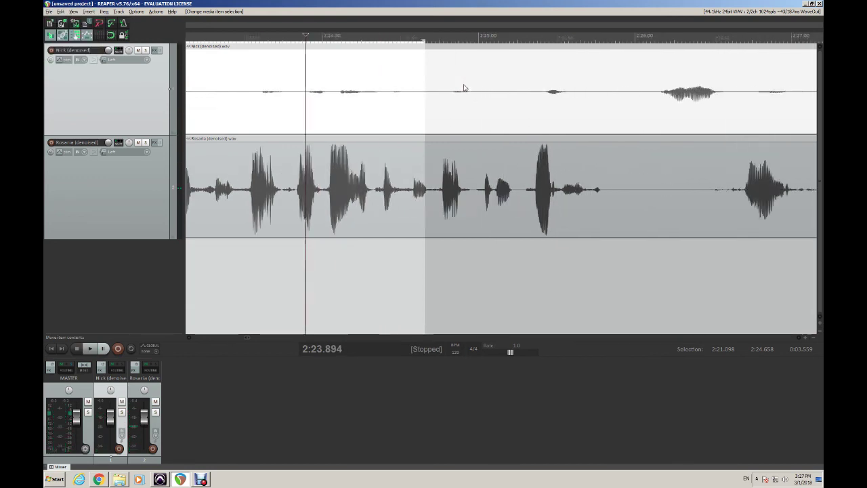
scroll(406, 93, left, 2)
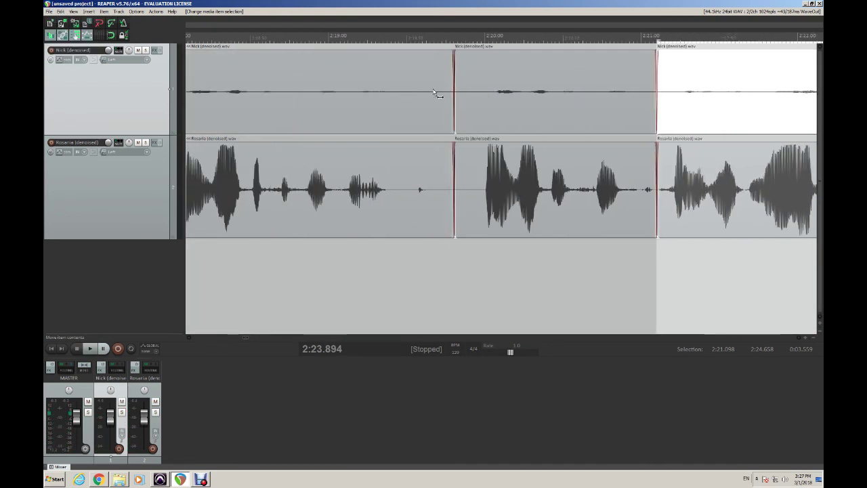
click(370, 71)
key(space)
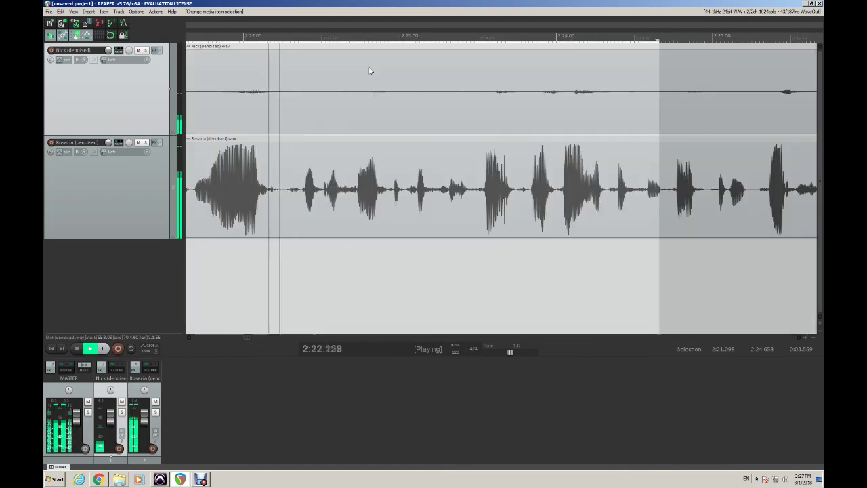
click(483, 71)
key(space)
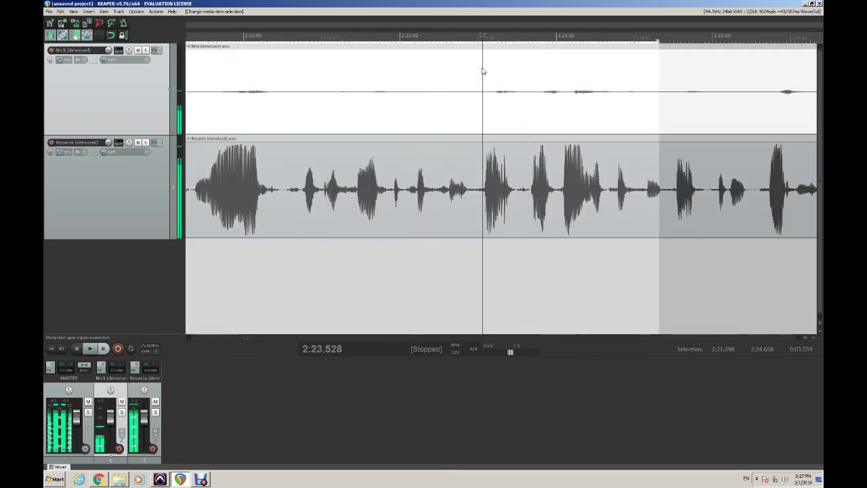
scroll(482, 71, left, 5)
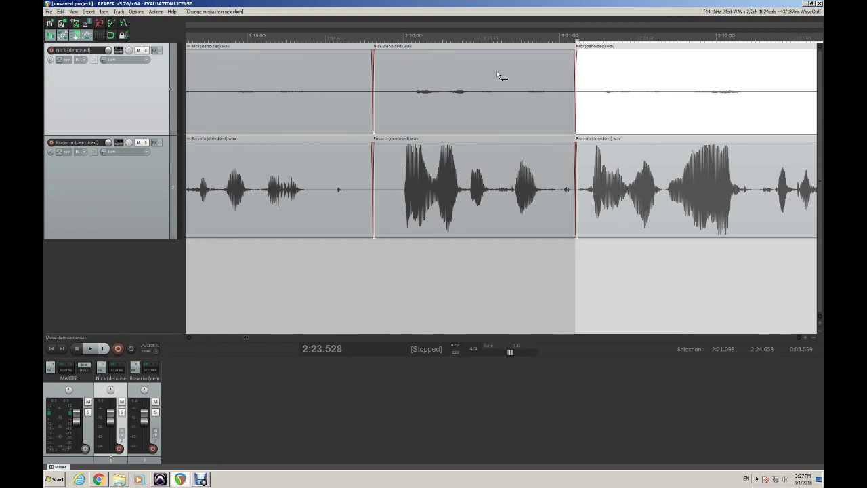
click(510, 72)
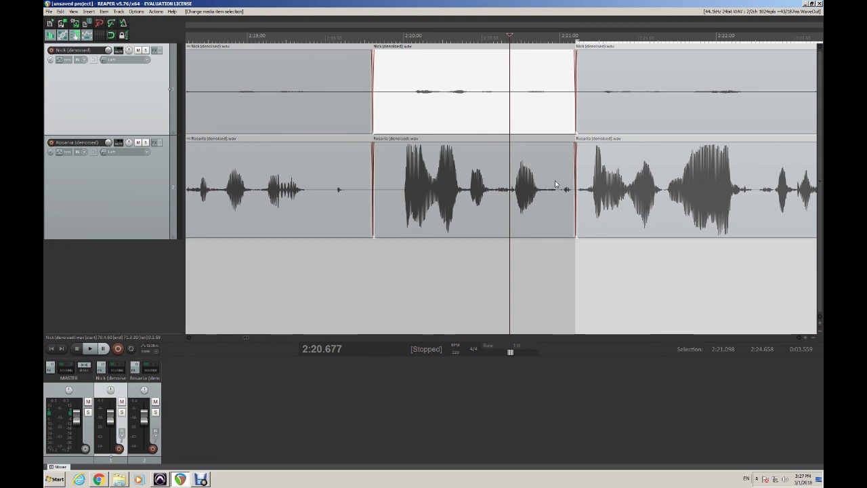
- Audition the passage between about 2:25 and 2:27 to locate the other speaker's interjection on the first track
scroll(555, 184, right, 1)
scroll(546, 80, right, 2)
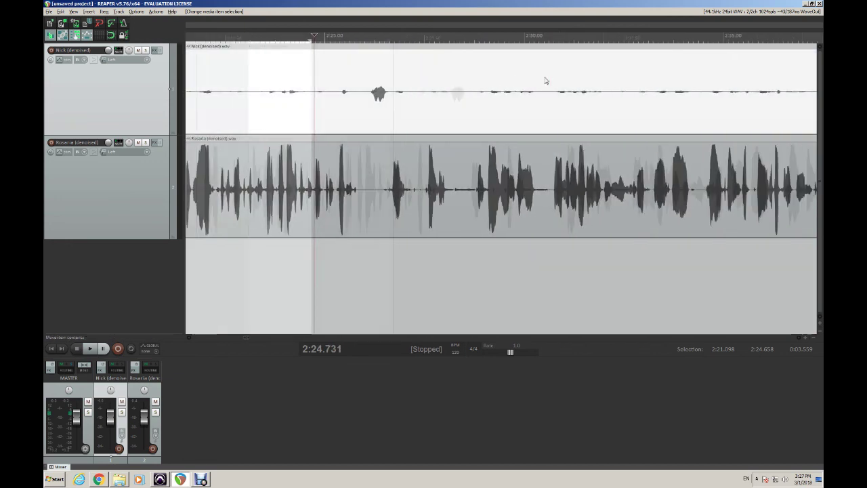
scroll(545, 80, left, 1)
click(482, 73)
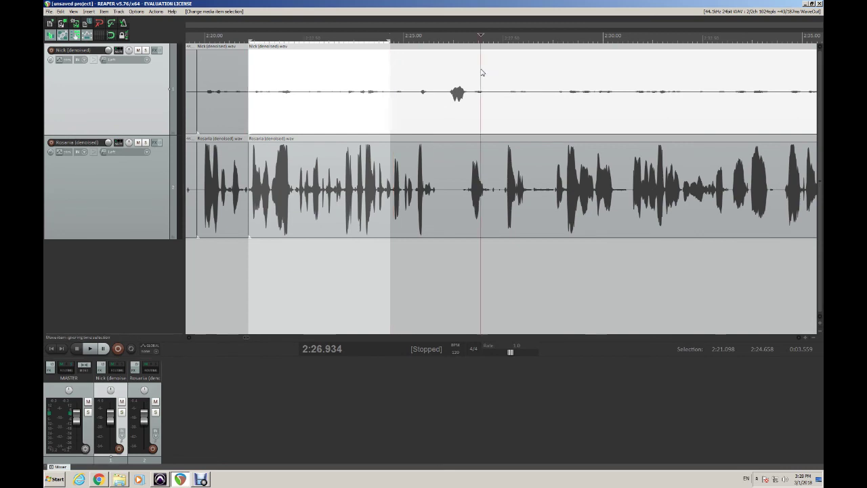
key(space)
click(412, 68)
key(space)
key(space)
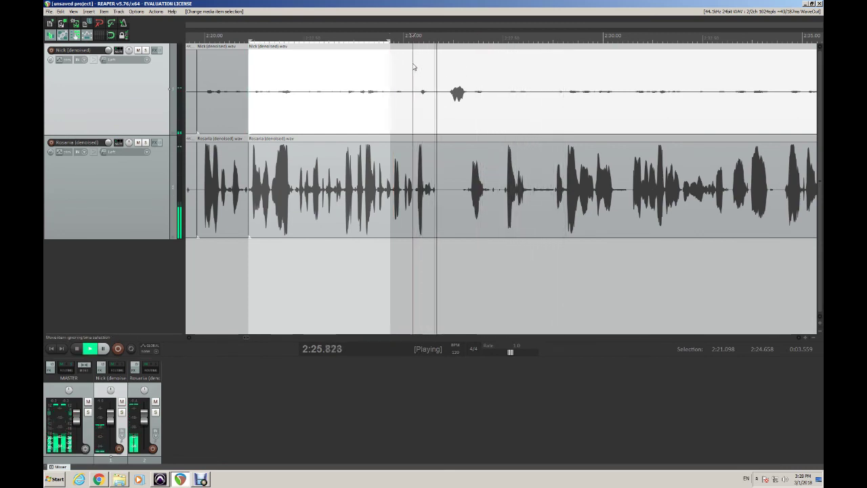
key(space)
click(451, 67)
- Turn off ripple editing and cut the interjection between 2:26.026 and 2:26.720 out of the first track only
drag(439, 39, 472, 39)
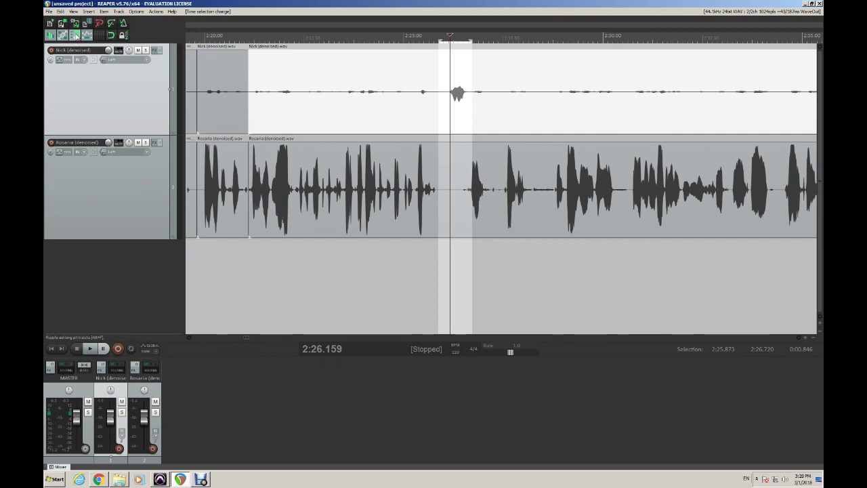
click(76, 36)
mouse_move(426, 36)
mouse_down()
mouse_move(449, 41)
mouse_move(438, 40)
mouse_up()
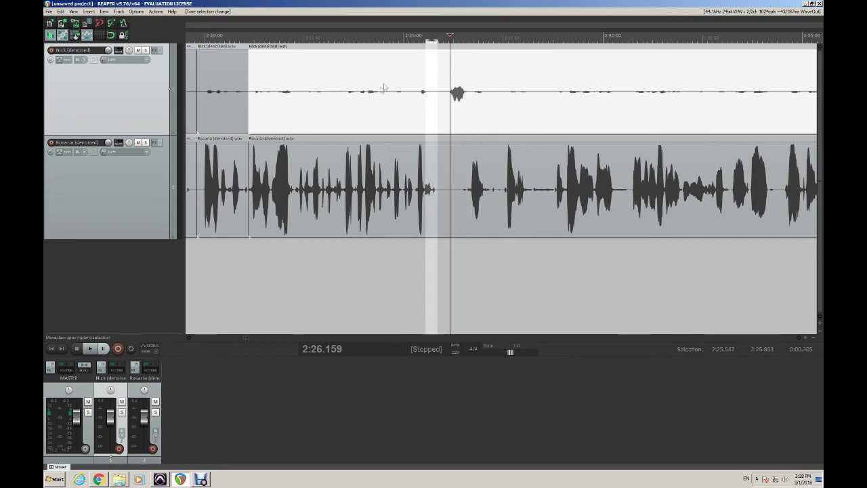
click(396, 113)
click(403, 147)
click(403, 115)
drag(445, 39, 472, 38)
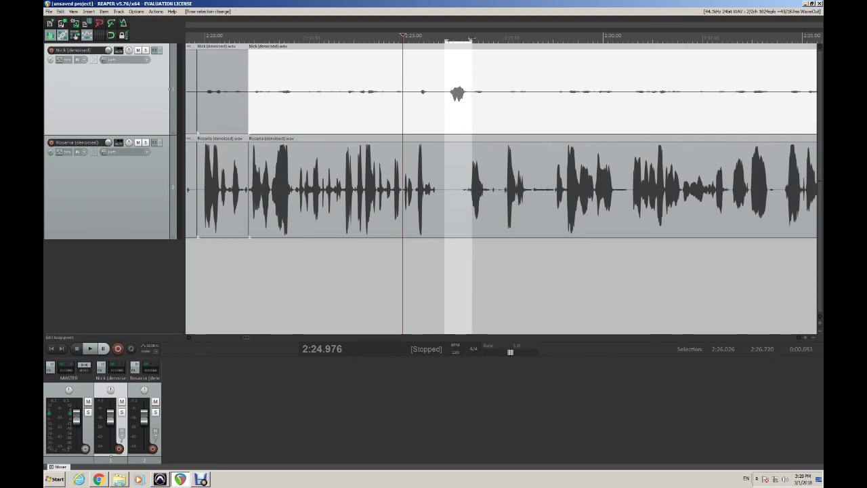
key(ctrl+x)
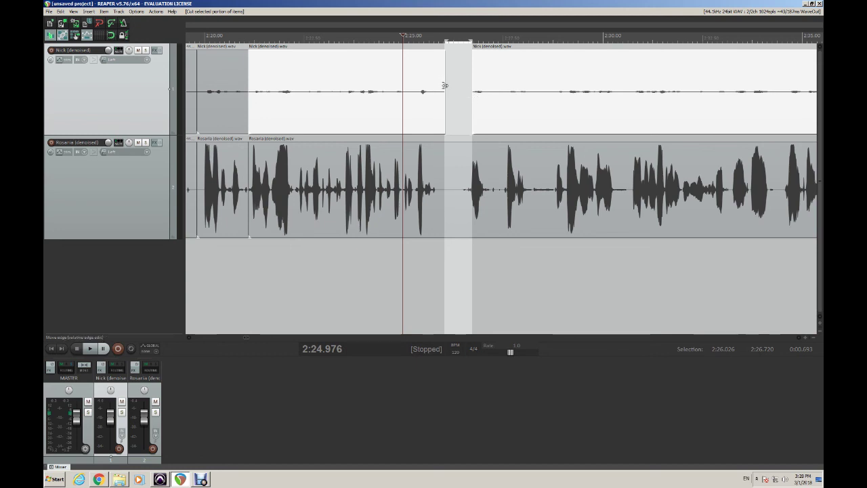
- Trim the first track's items back on both sides of the gap, leaving it empty from about 2:21 to 2:32
drag(443, 86, 338, 88)
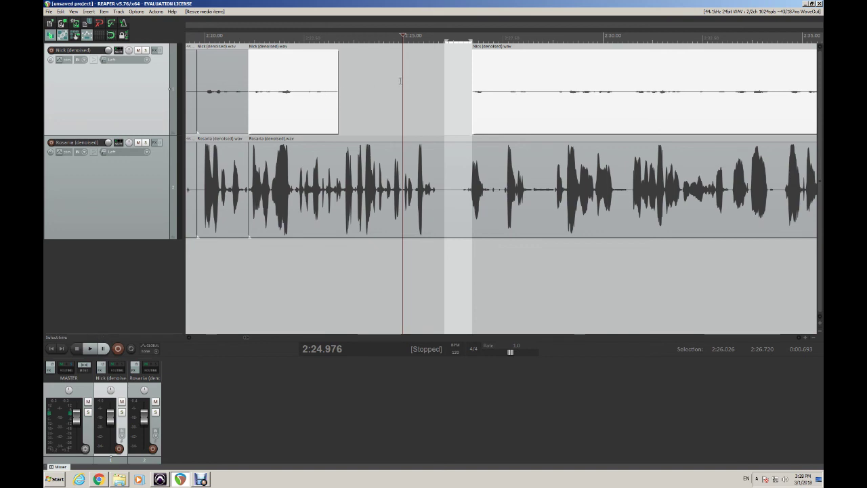
drag(474, 81, 693, 84)
click(653, 83)
- Listen from about 2:20.5 across the first track's emptied stretch and look over the surrounding timeline
click(227, 78)
key(space)
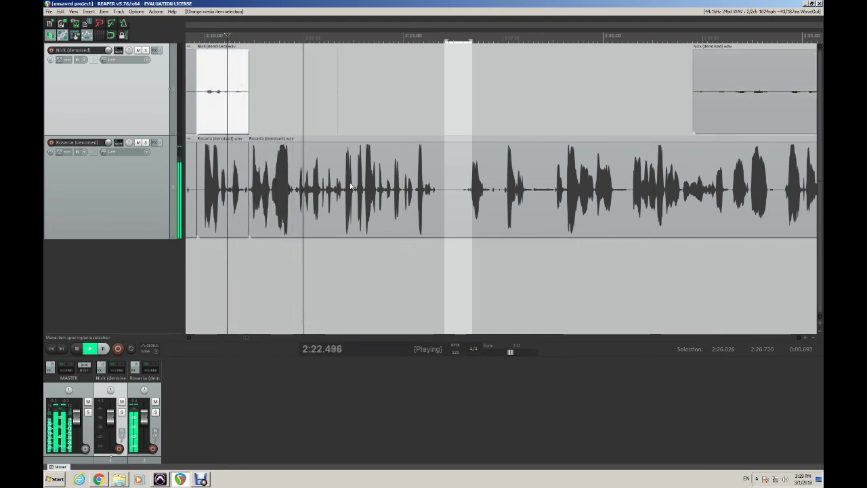
key(space)
click(425, 118)
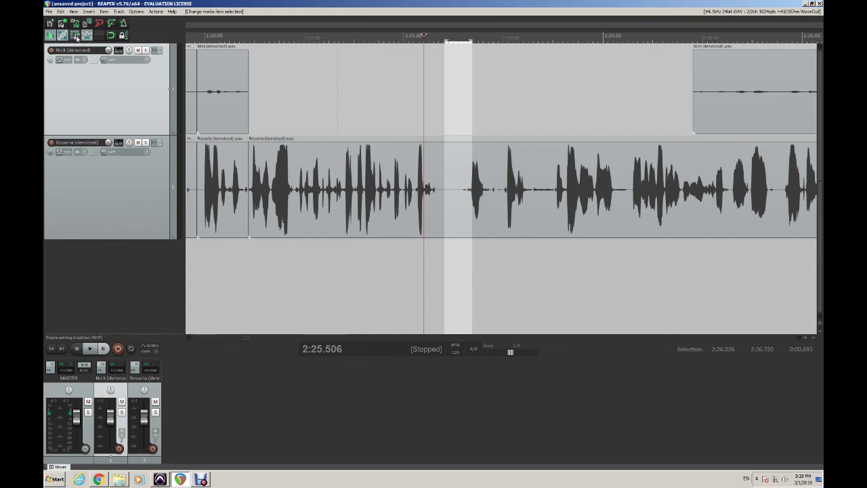
click(516, 75)
scroll(489, 84, left, 5)
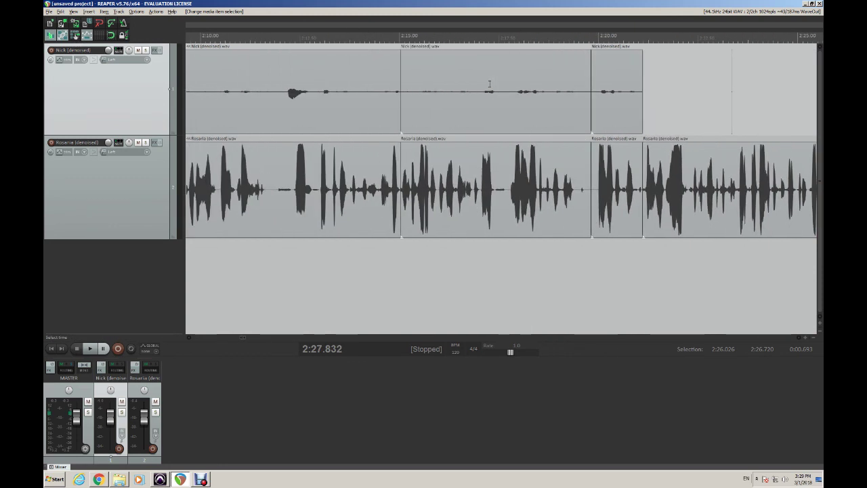
scroll(490, 84, right, 6)
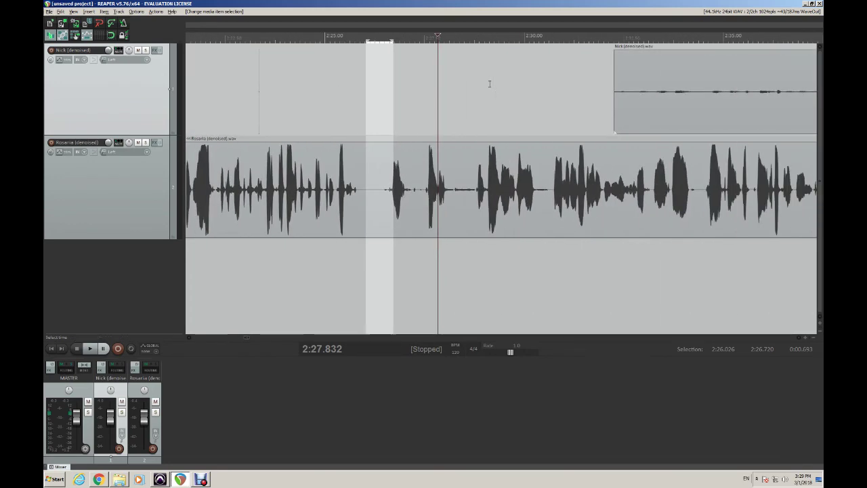
scroll(489, 84, down, 8)
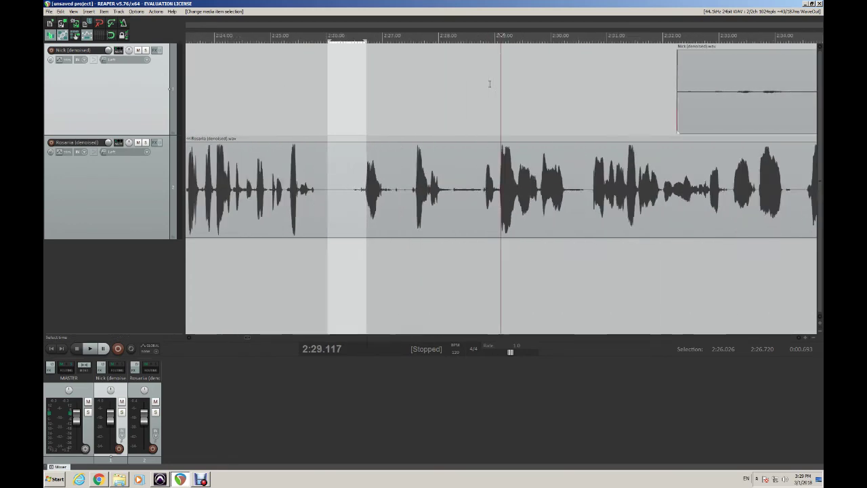
scroll(495, 84, down, 3)
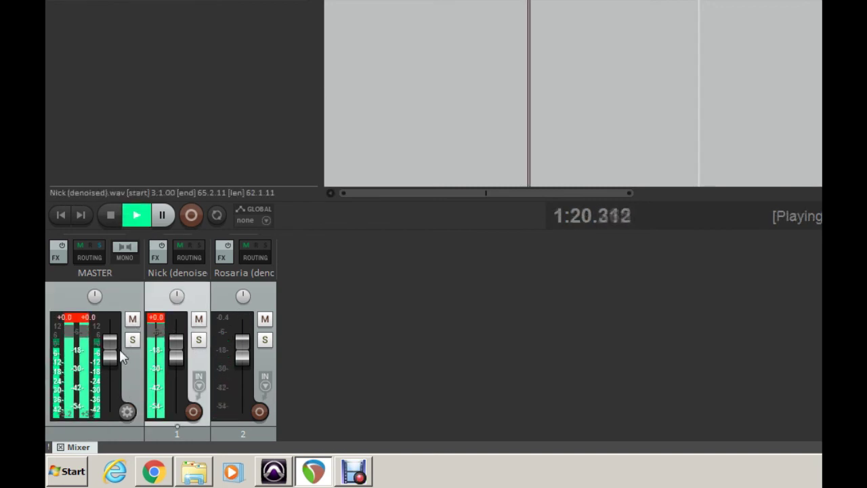
- Pull the master fader fully down to watch the track and master meters during playback, and reset it to 0.00 dB
drag(110, 348, 119, 413)
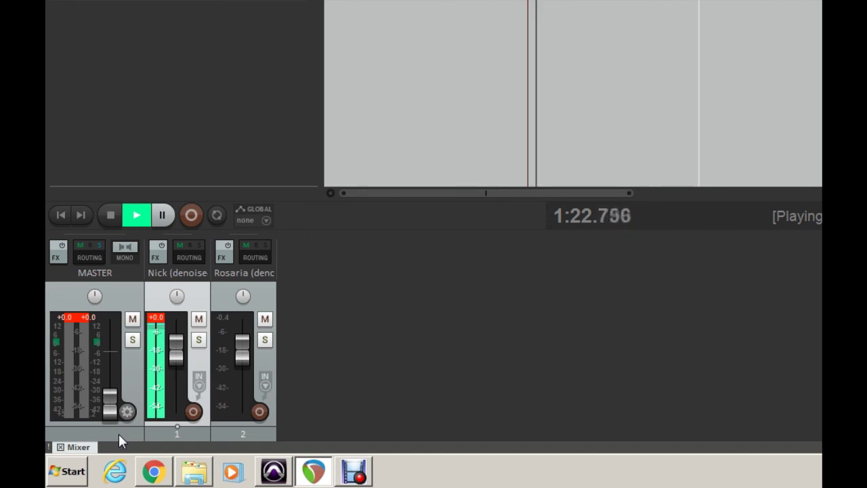
click(662, 49)
key(space)
key(space)
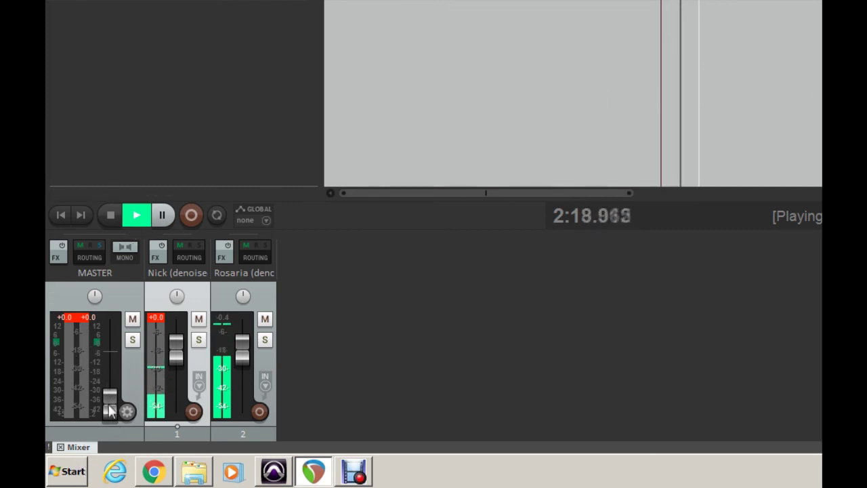
double_click(108, 408)
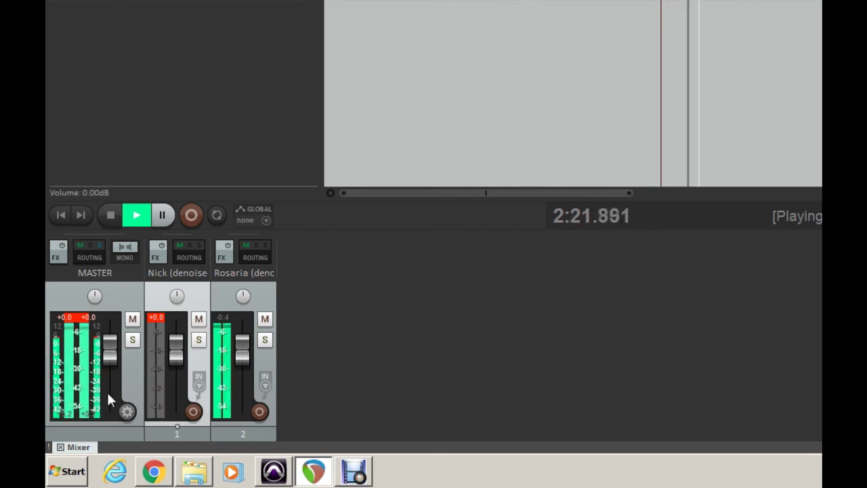
key(space)
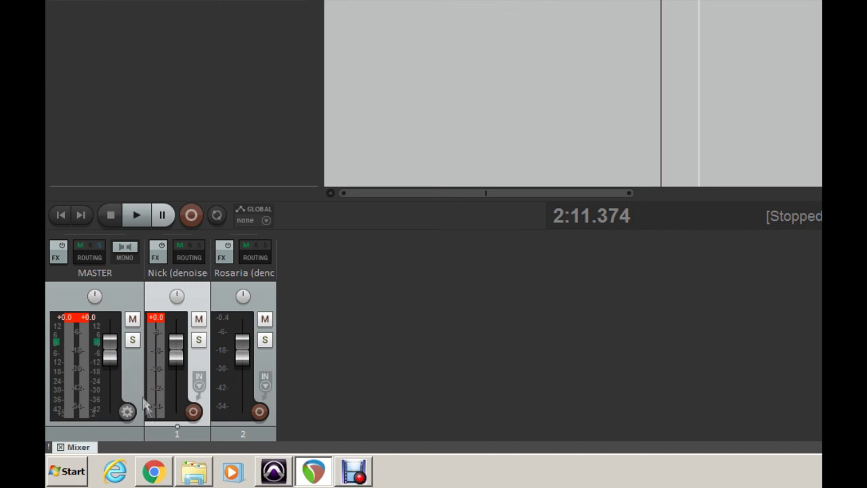
drag(110, 359, 110, 412)
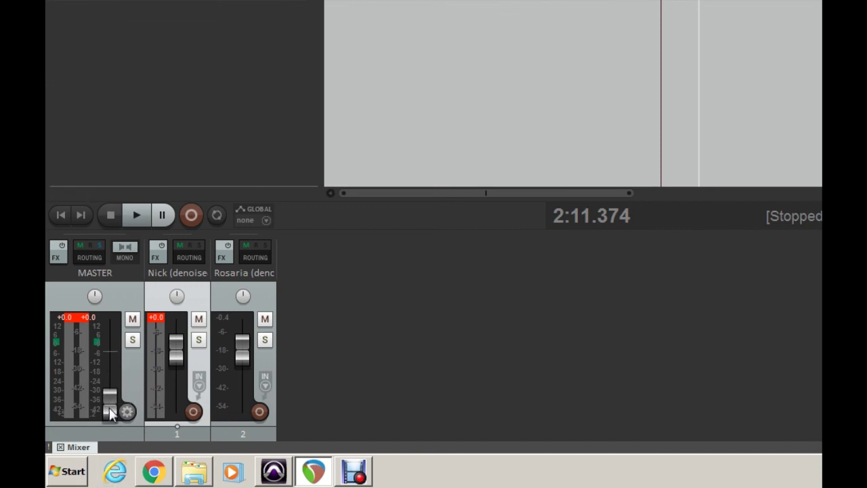
double_click(110, 410)
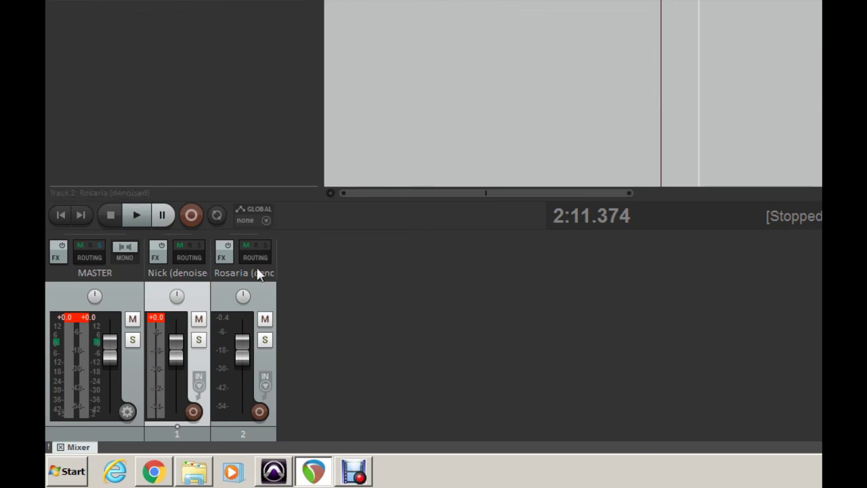
- Insert a new track, move it below the two speaker tracks, and name it Both
right_click(270, 76)
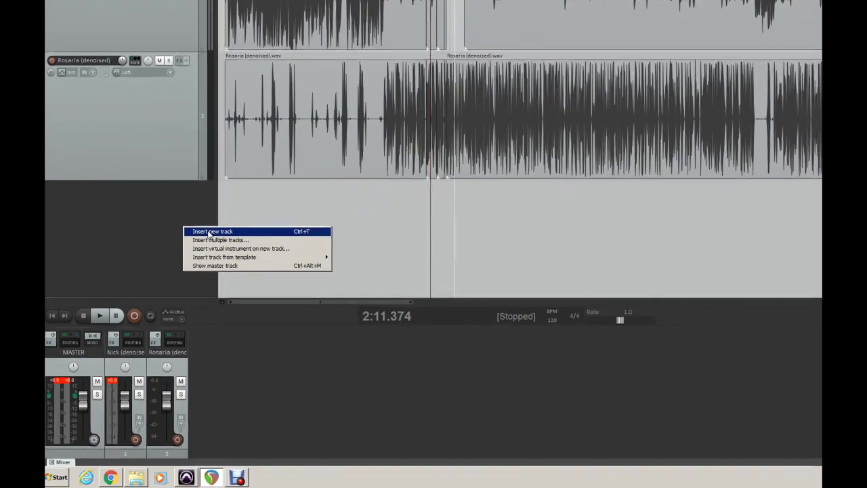
click(248, 124)
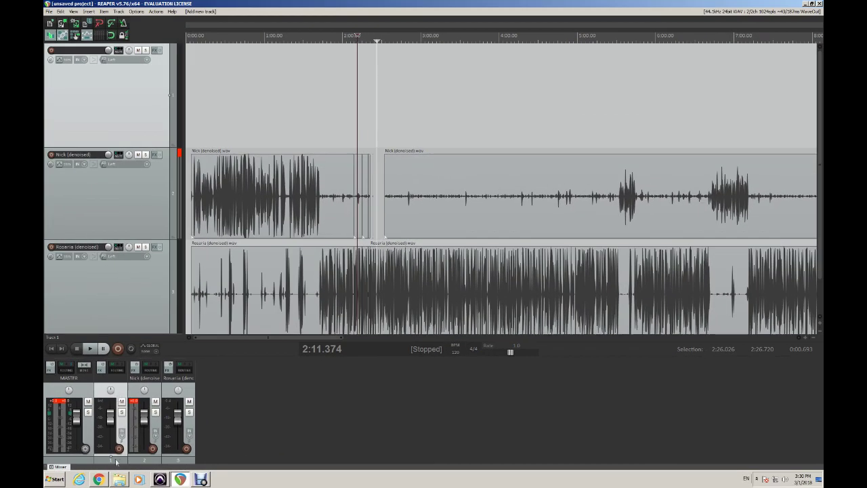
drag(117, 461, 199, 462)
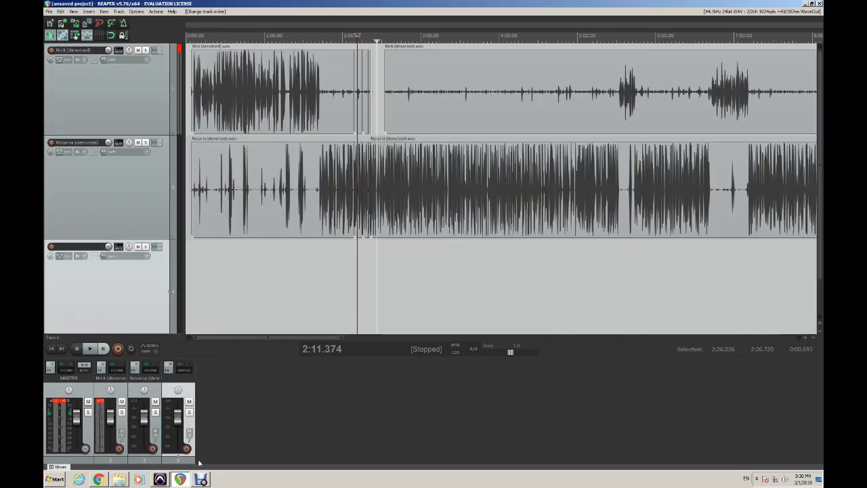
double_click(178, 379)
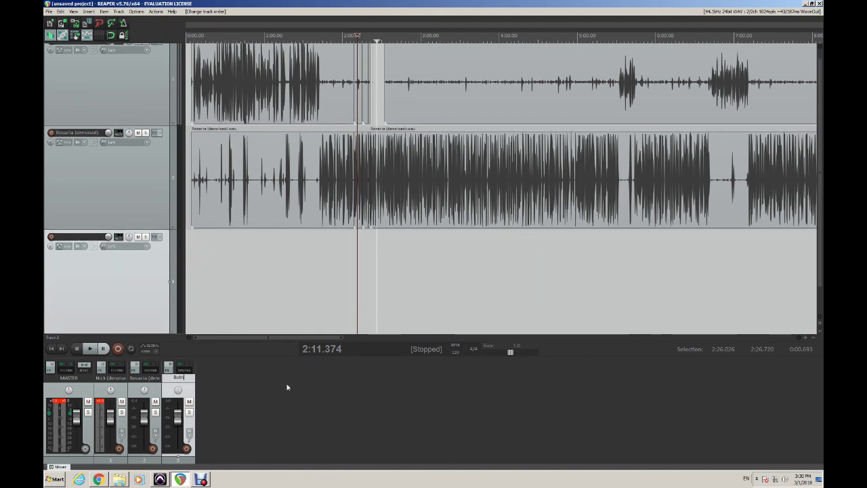
key(Return)
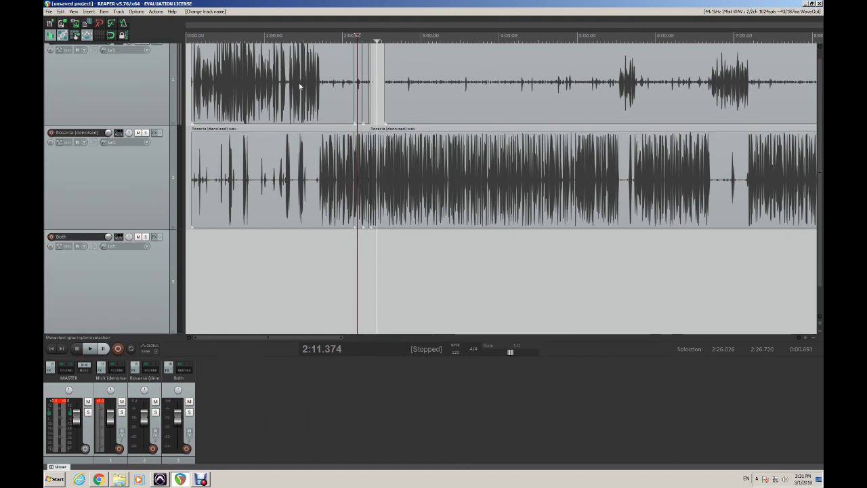
- Clear the clip indicators on the first track and the master, and lower the two speaker tracks' faders slightly
click(189, 394)
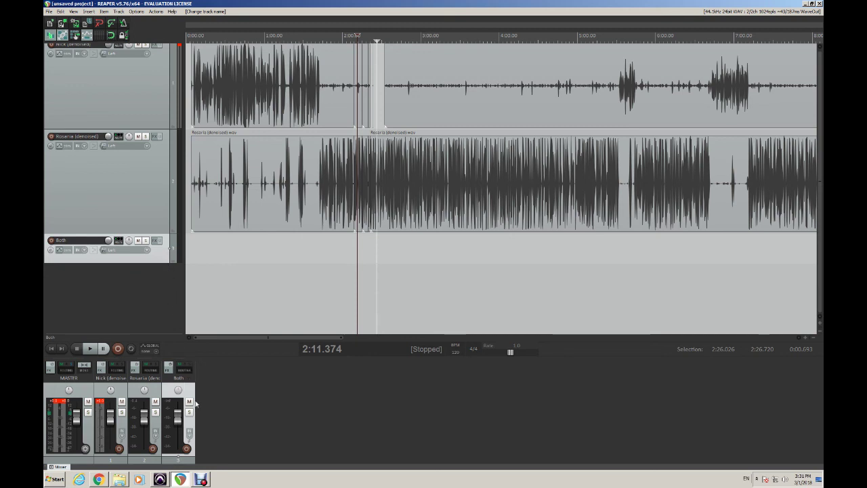
click(101, 402)
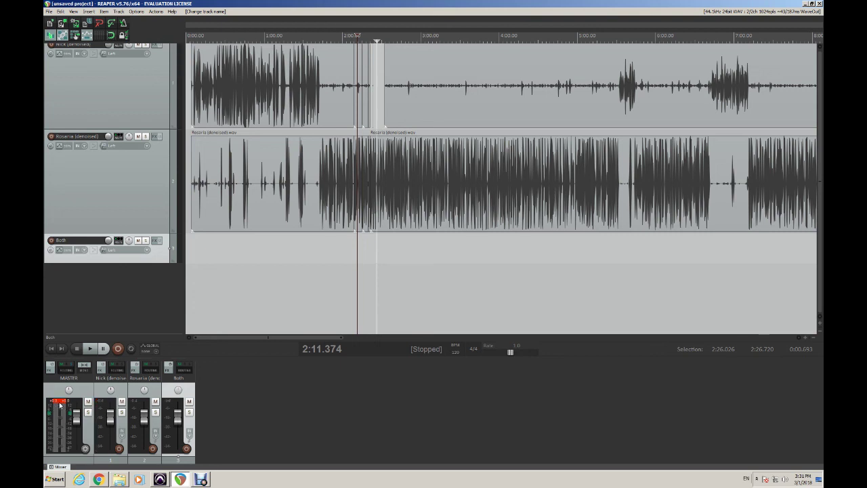
click(60, 402)
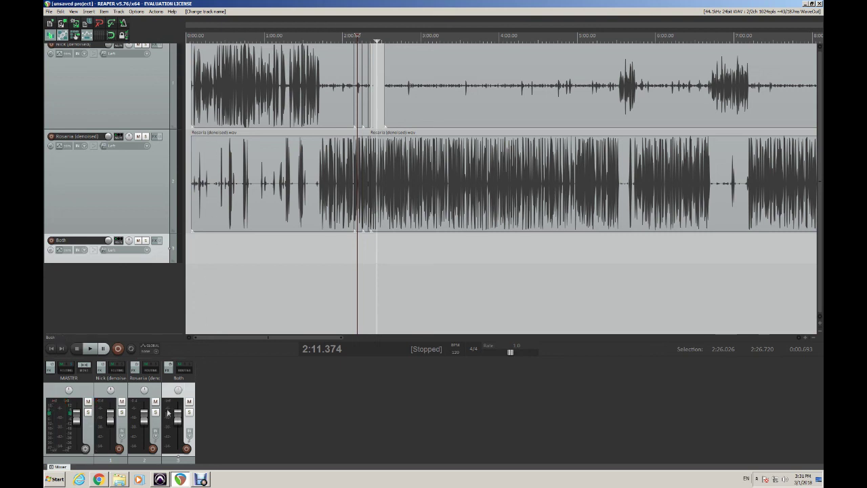
drag(142, 423, 114, 430)
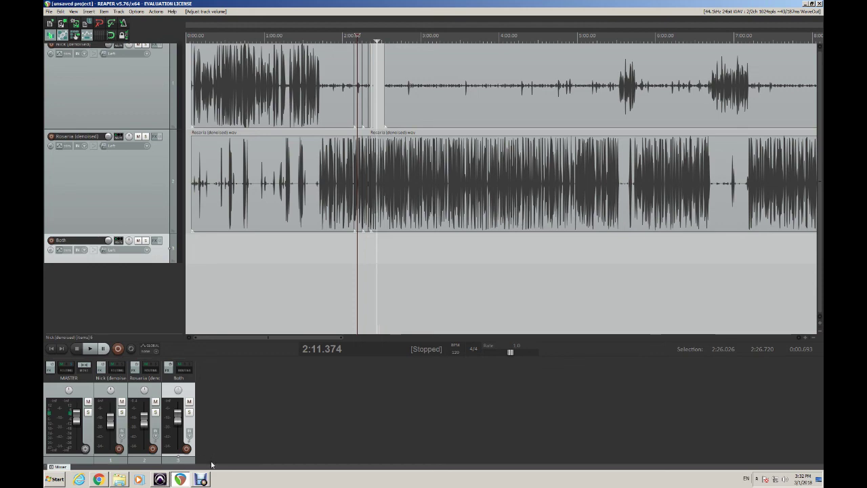
- Switch to Chrome and open the audio plugins page of the Tokyo Dawn Records site
click(101, 479)
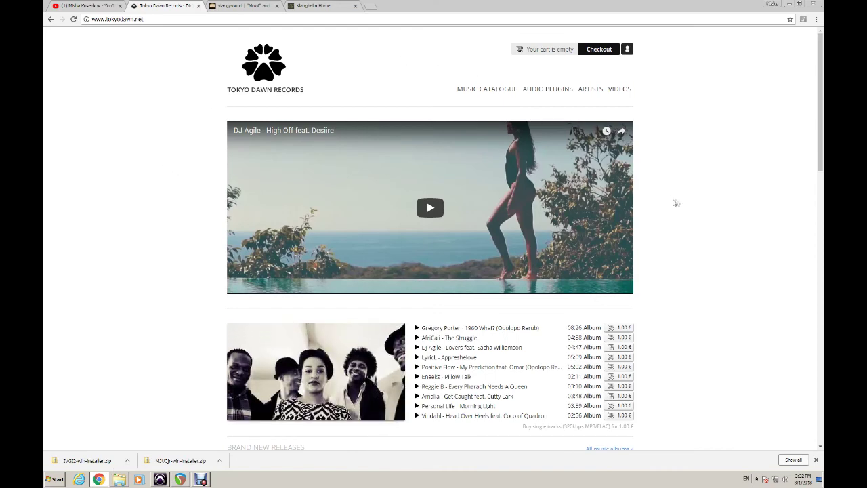
scroll(673, 202, down, 2)
scroll(671, 199, up, 2)
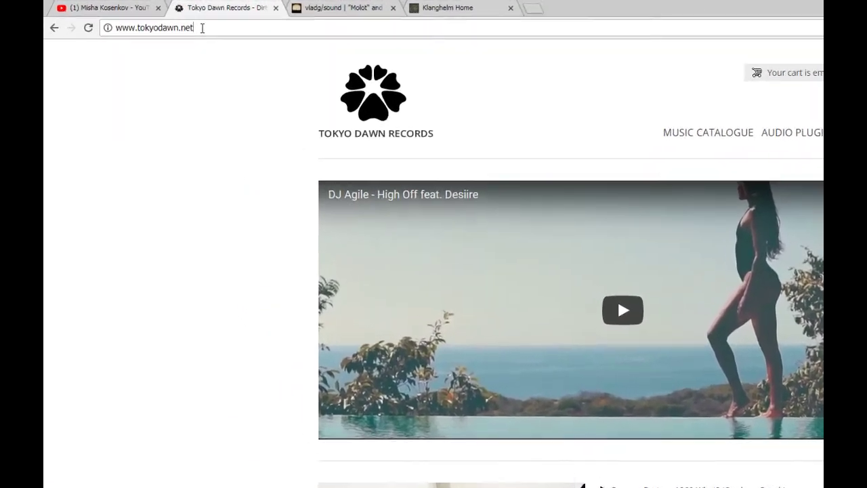
drag(145, 20, 109, 22)
drag(277, 73, 267, 73)
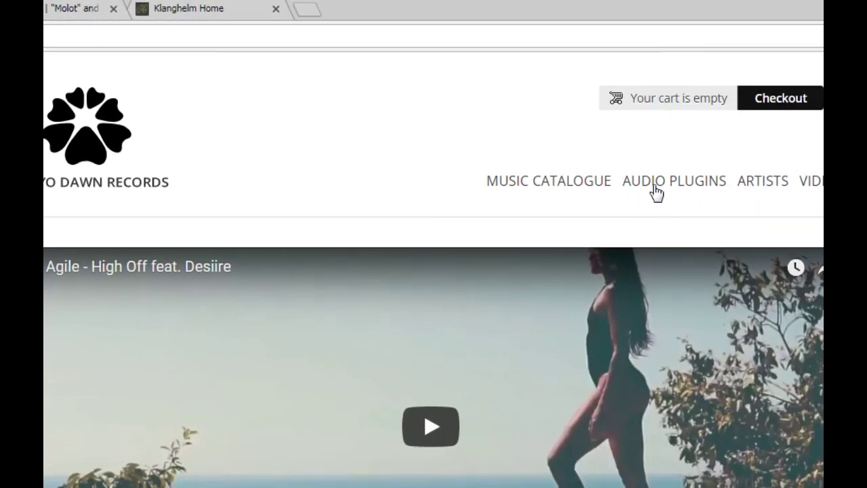
click(654, 184)
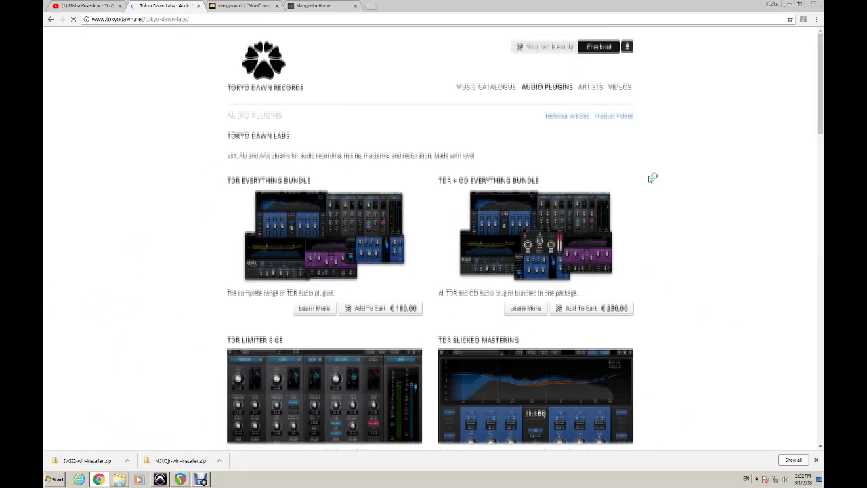
- Download the free TDR Nova Windows installer, accepting the licence agreement and dismissing the newsletter offer
scroll(648, 179, down, 2)
scroll(648, 179, down, 4)
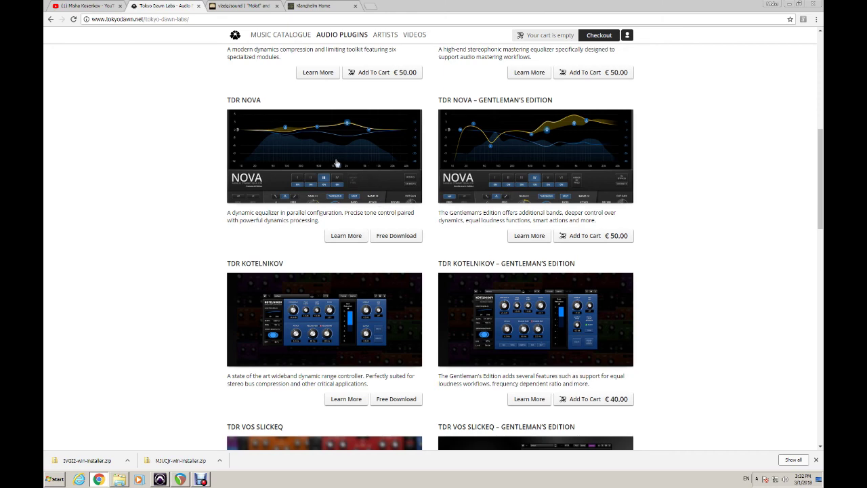
click(394, 237)
scroll(474, 284, down, 4)
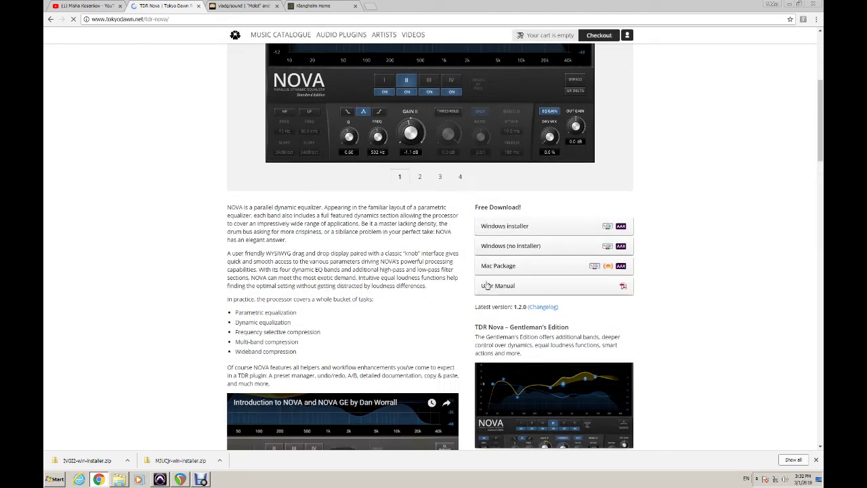
click(514, 229)
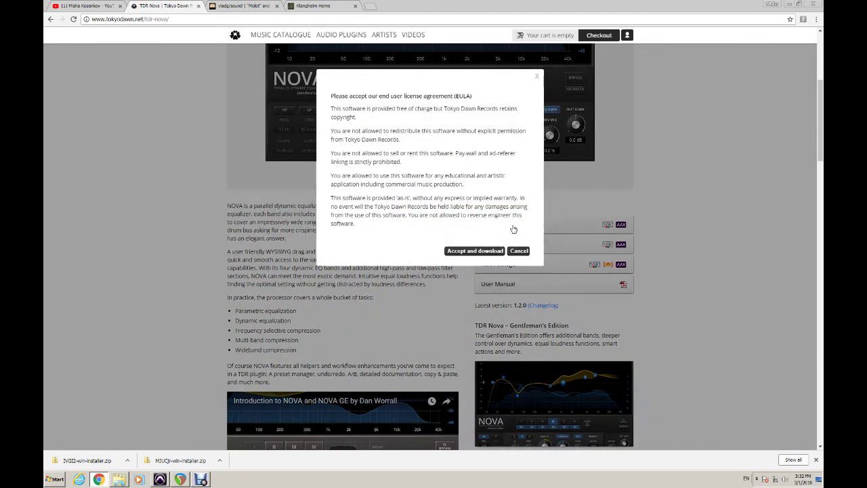
click(485, 254)
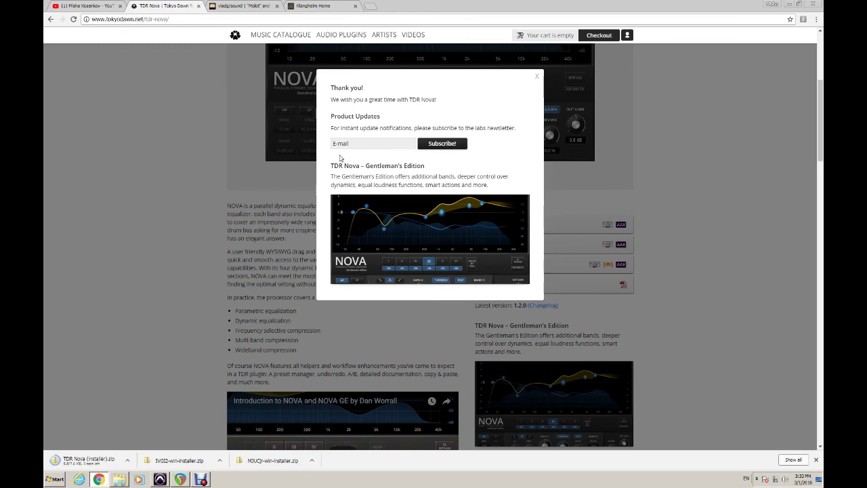
click(536, 78)
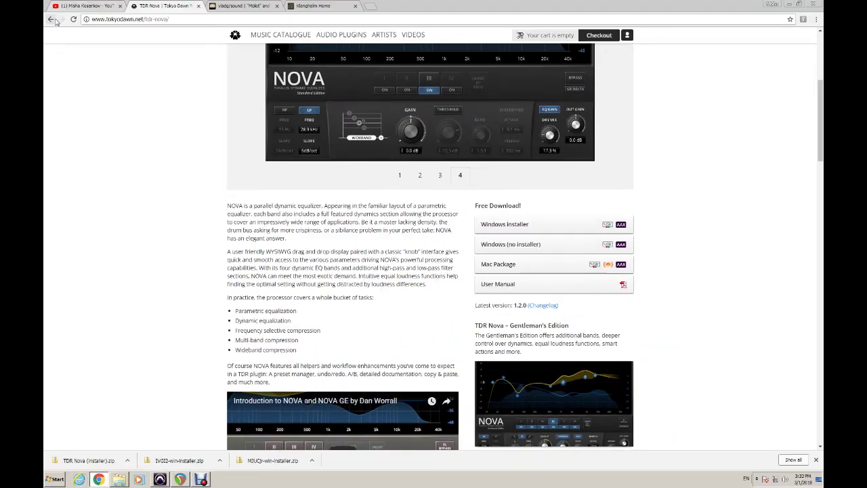
- Return to the plugin list and download the TDR VOS SlickEQ Windows installer, accepting its licence agreement and dismissing the newsletter offer
click(51, 20)
scroll(111, 237, down, 3)
scroll(112, 237, down, 4)
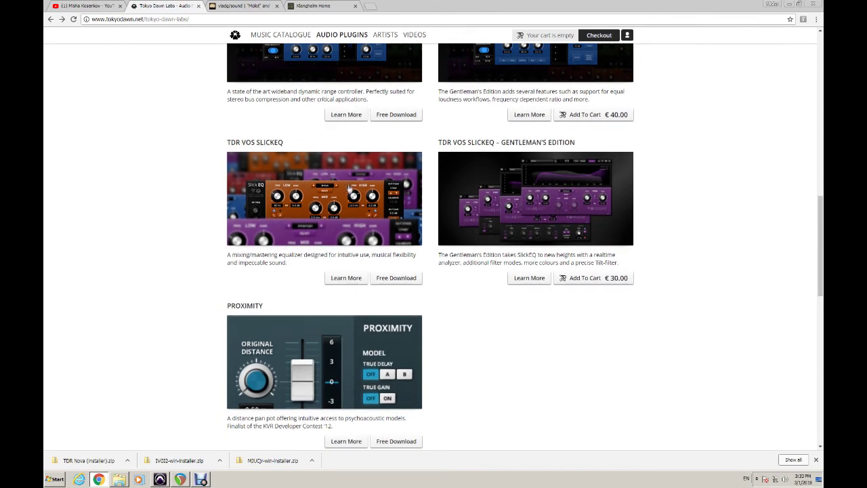
click(401, 283)
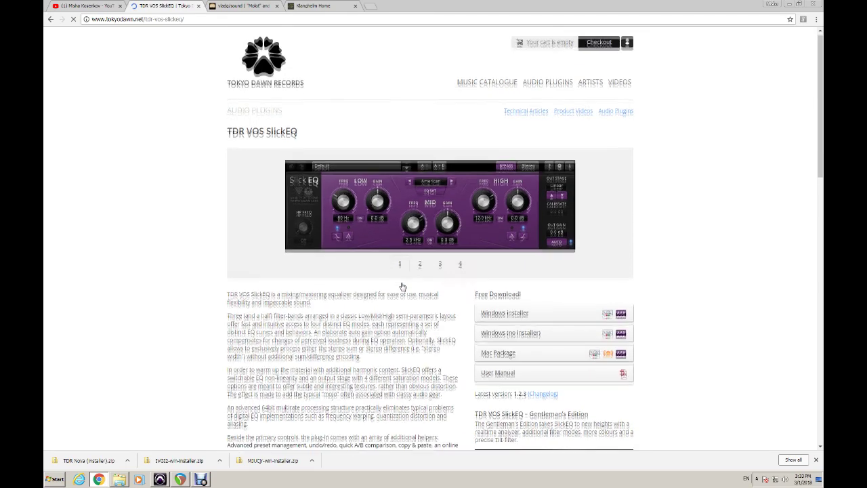
click(508, 285)
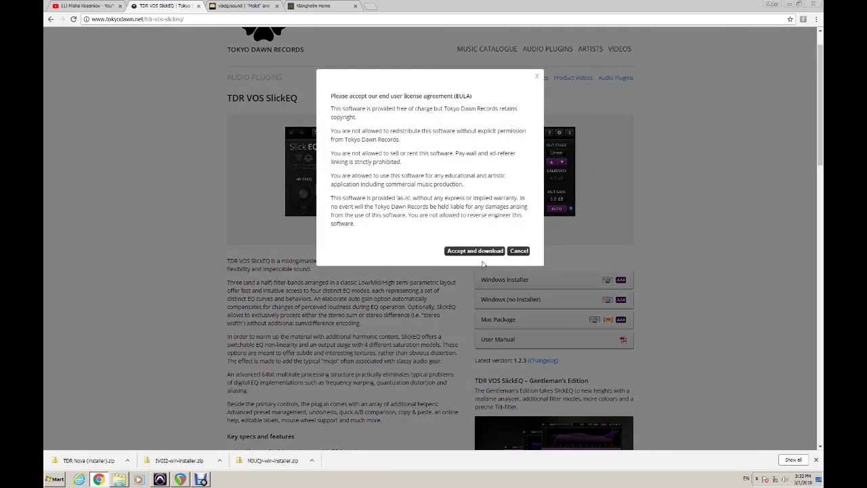
click(475, 250)
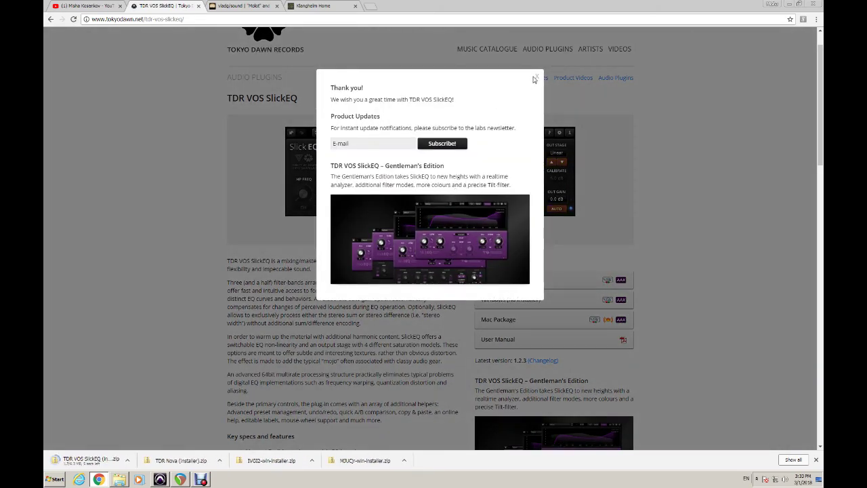
click(535, 79)
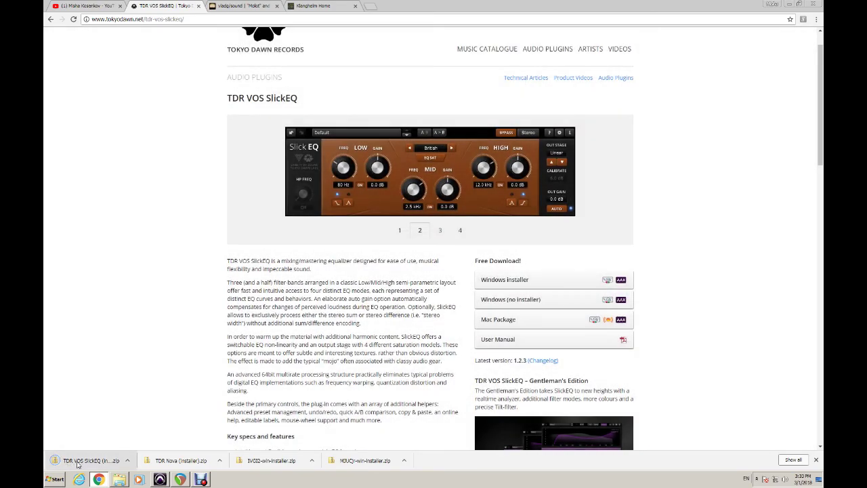
- Go to the vladgsound.wordpress.com site and open its Limiter №6 plugin page
click(238, 9)
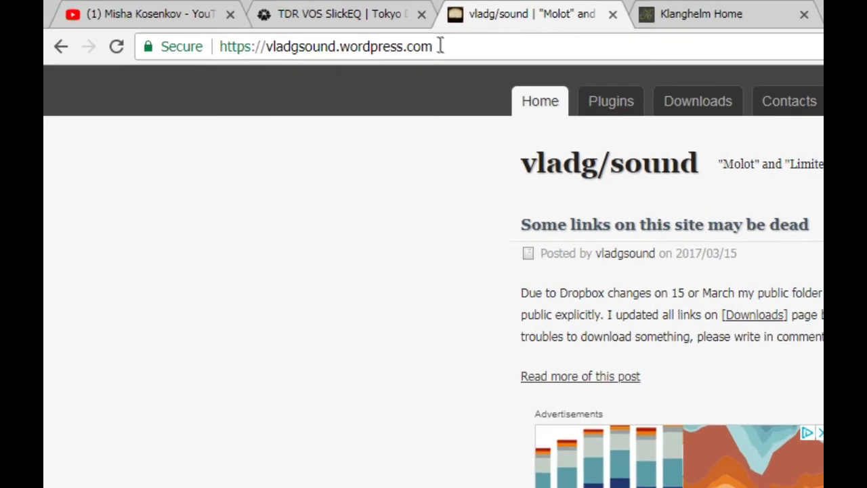
drag(440, 46, 266, 46)
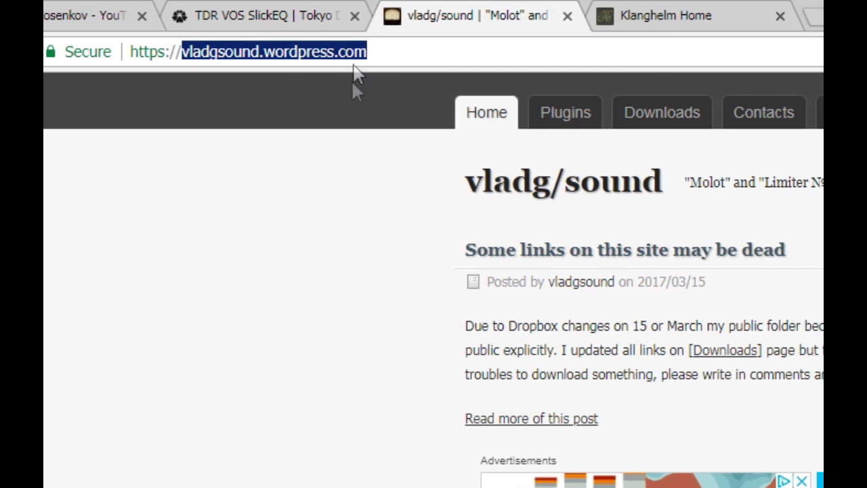
click(282, 480)
mouse_move(535, 121)
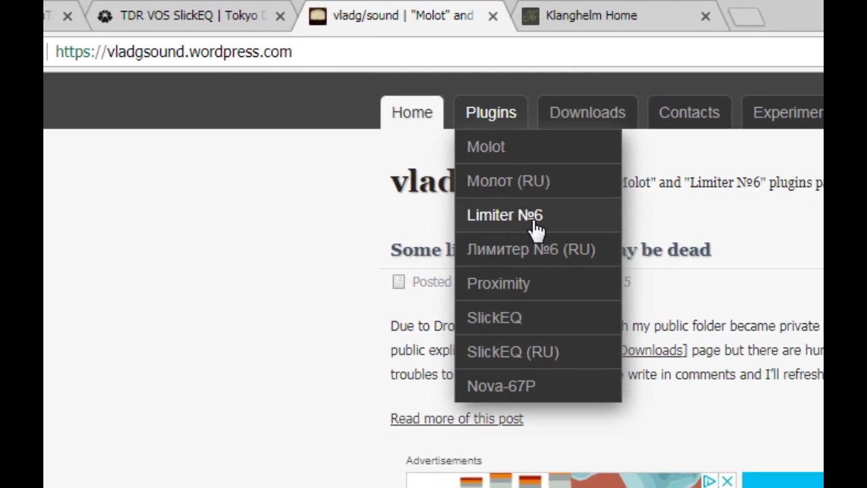
click(505, 224)
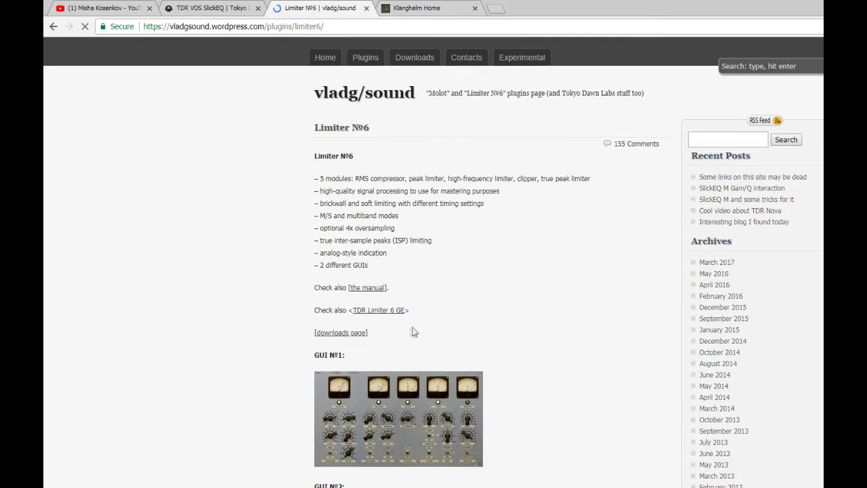
- Go through the plugin's downloads page and download Limiter6-v102b.zip directly from Dropbox
click(353, 332)
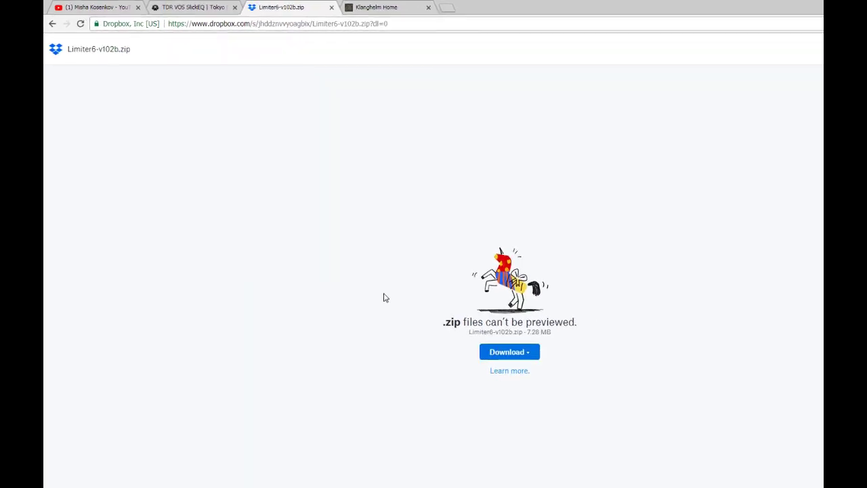
click(464, 318)
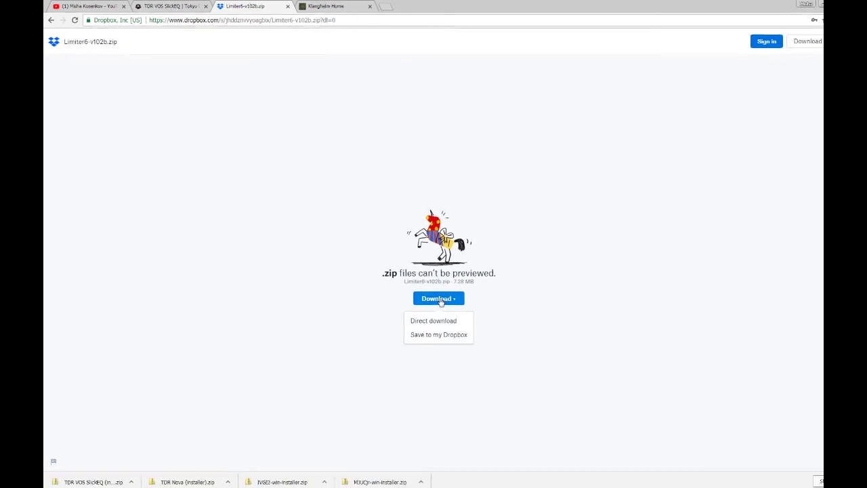
click(421, 308)
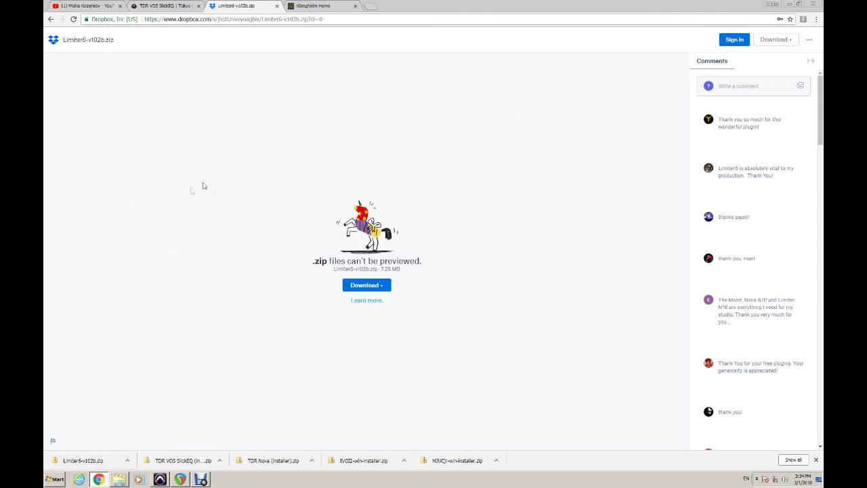
- Minimize the browser, open the Downloads folder in Windows Explorer, and point out the three downloaded plugin archives
click(787, 6)
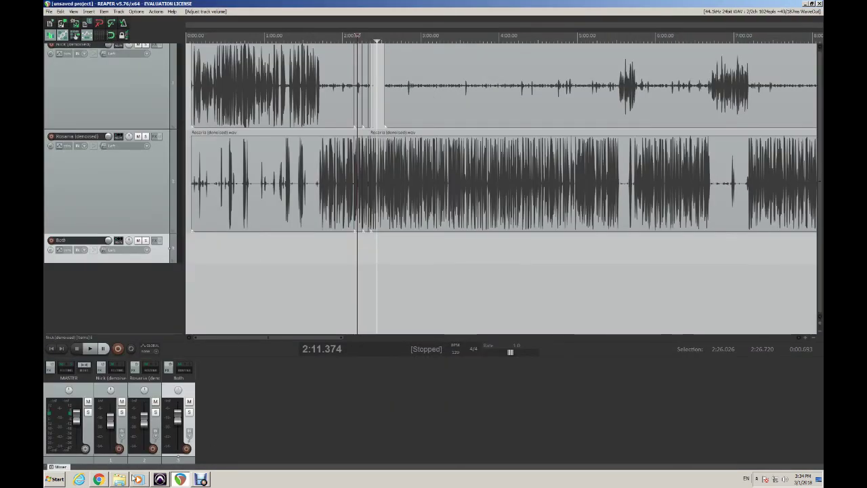
click(119, 479)
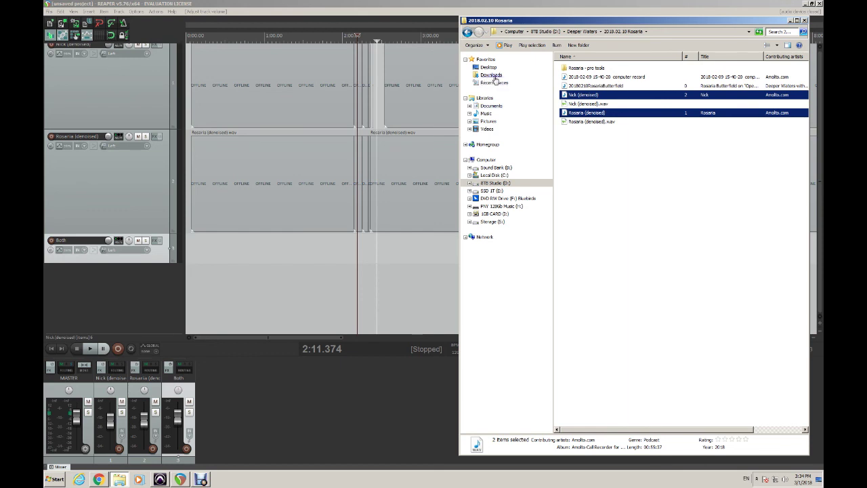
click(492, 75)
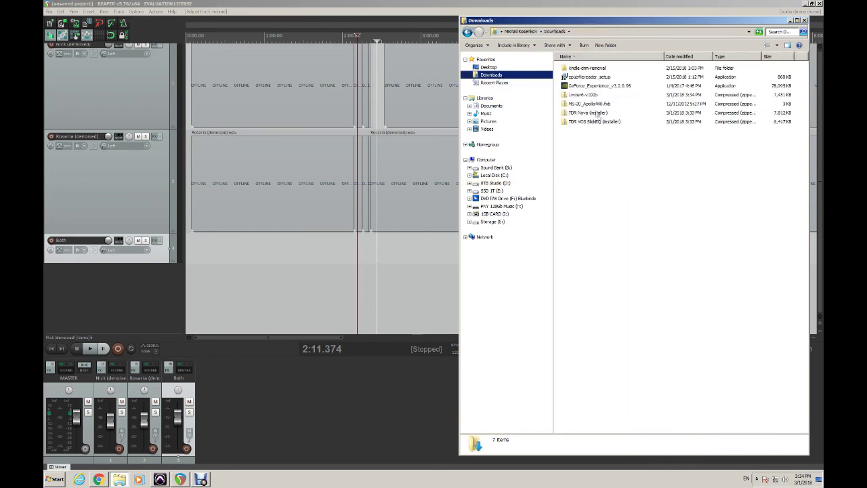
click(594, 96)
click(587, 113)
click(587, 122)
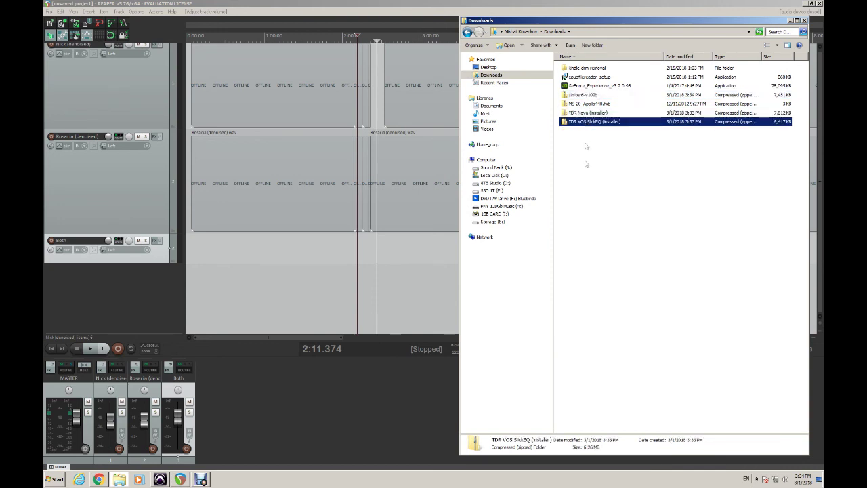
- Extract the Limiter6-v102b archive with 7-Zip into a Limiter6-v102b folder in Downloads
right_click(585, 96)
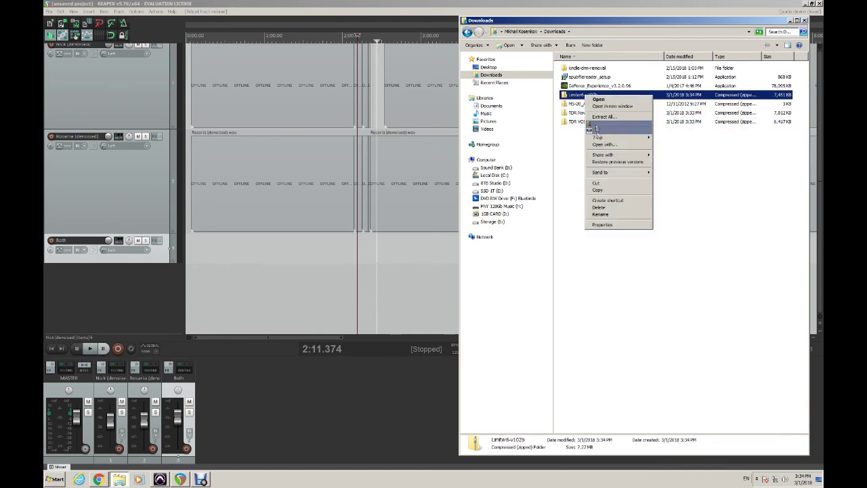
mouse_move(644, 138)
click(674, 145)
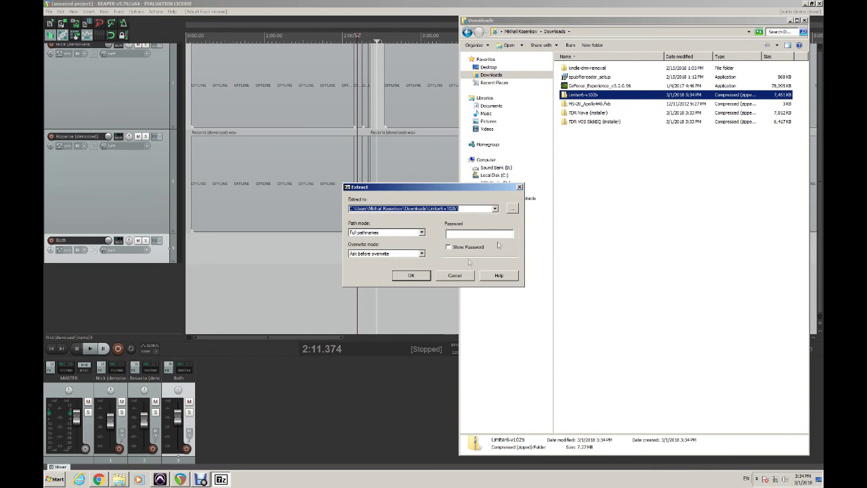
click(410, 276)
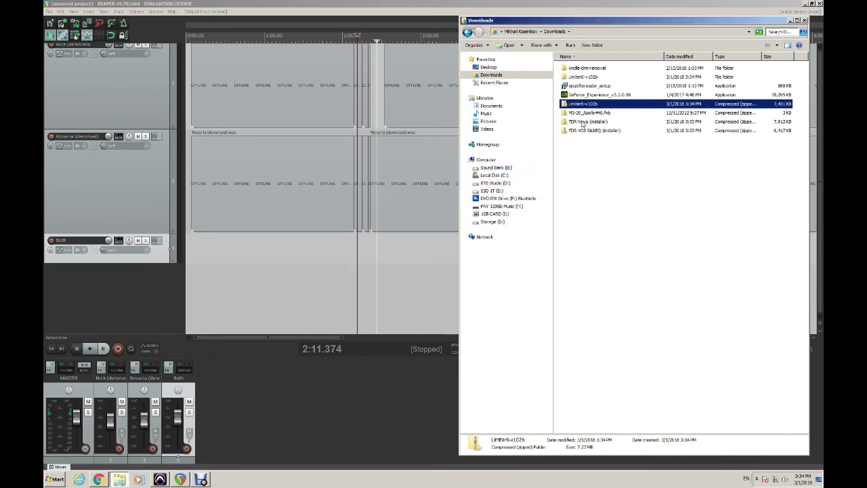
- Extract the TDR Nova and TDR VOS SlickEQ installer archives, each into its own folder in Downloads
right_click(583, 121)
mouse_move(610, 166)
click(683, 176)
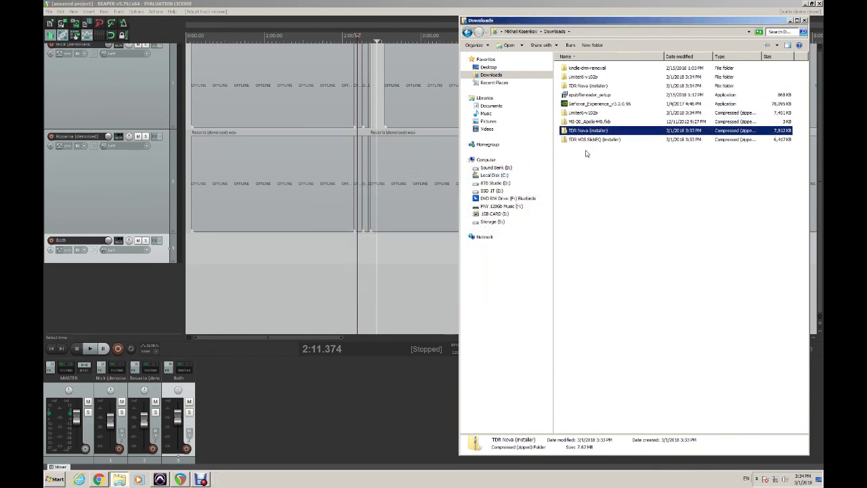
right_click(586, 139)
mouse_move(609, 184)
click(684, 193)
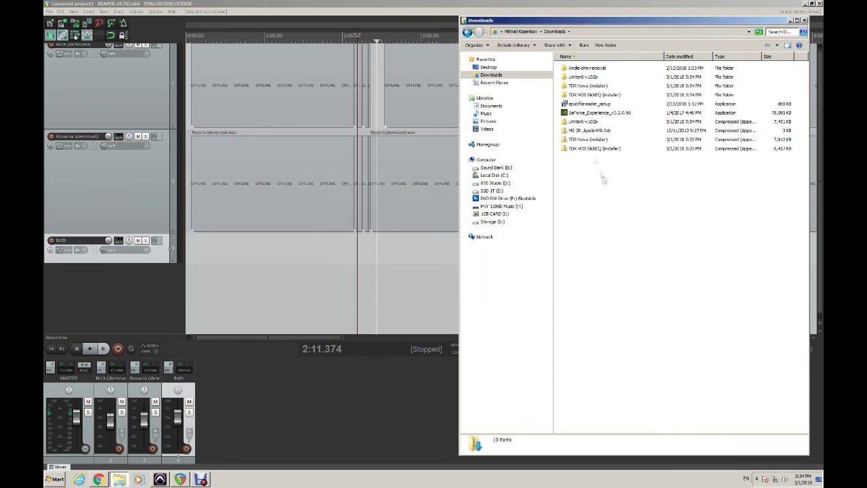
- Delete the Limiter6-v102b, TDR Nova and TDR VOS SlickEQ zip archives from the Downloads folder
click(583, 121)
ctrl+click(586, 139)
ctrl+click(588, 147)
right_click(587, 148)
click(609, 248)
click(466, 245)
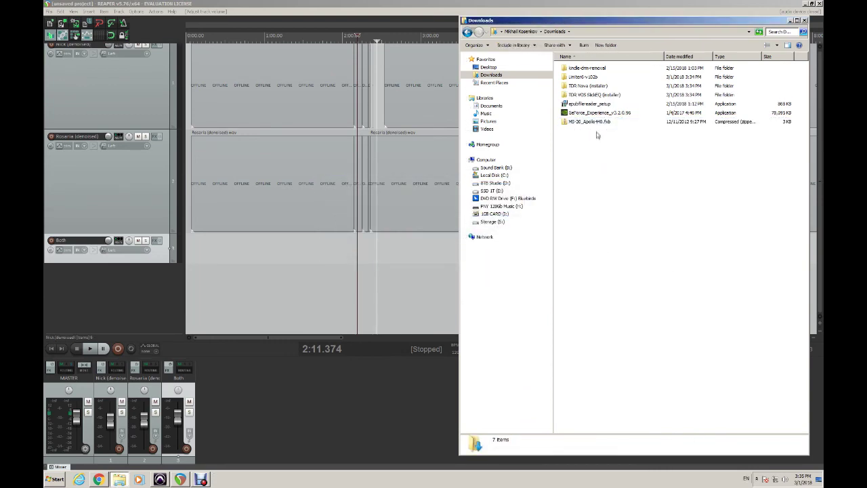
- Launch the TDR Nova setup from its folder in Downloads, accept the license agreement and proceed to the component selection
double_click(589, 86)
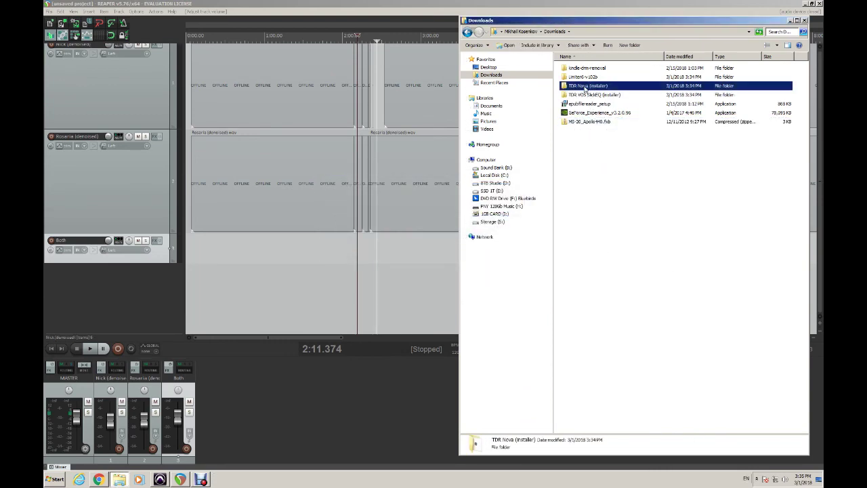
click(583, 69)
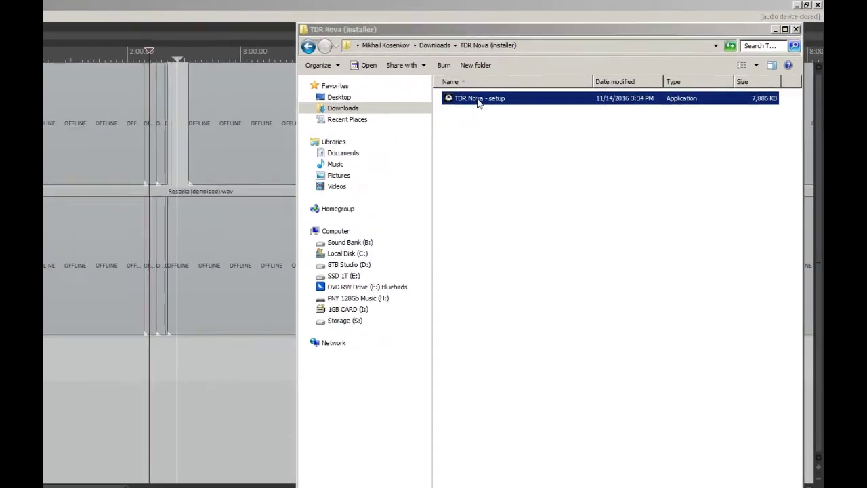
double_click(478, 100)
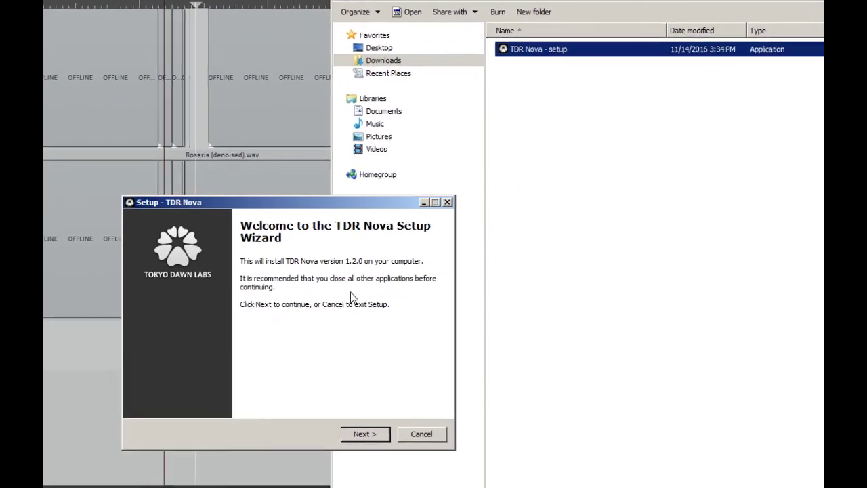
click(331, 437)
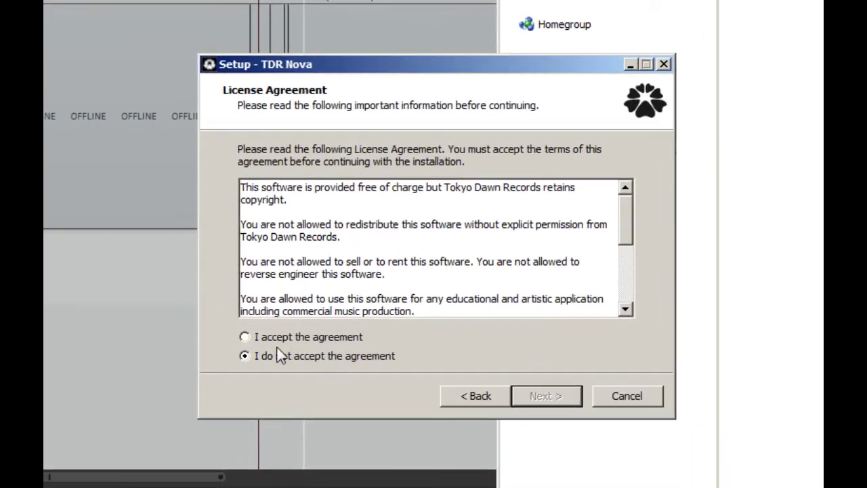
click(245, 337)
click(547, 397)
click(546, 394)
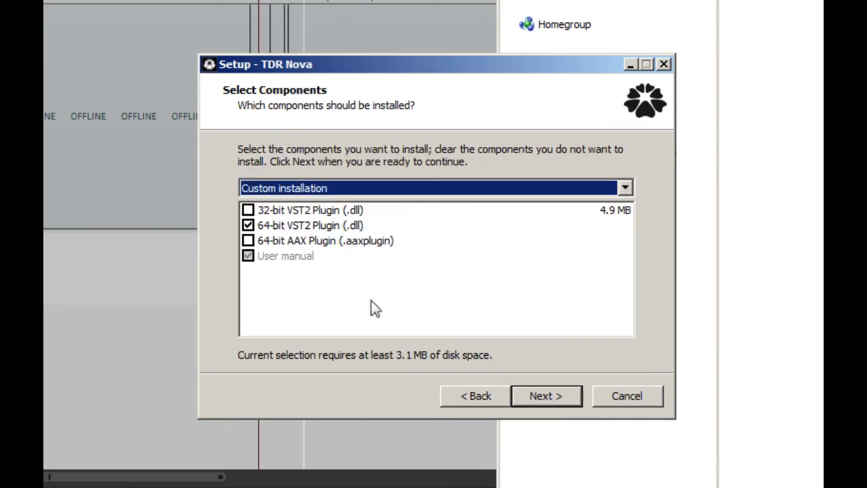
- Add the 32-bit VST2 plugin alongside the 64-bit VST2 plugin and complete the TDR Nova installation
click(248, 210)
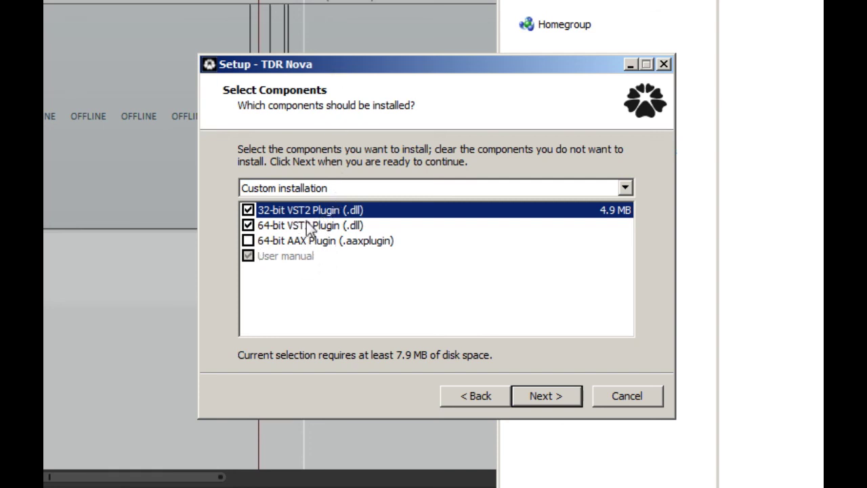
click(248, 211)
click(551, 405)
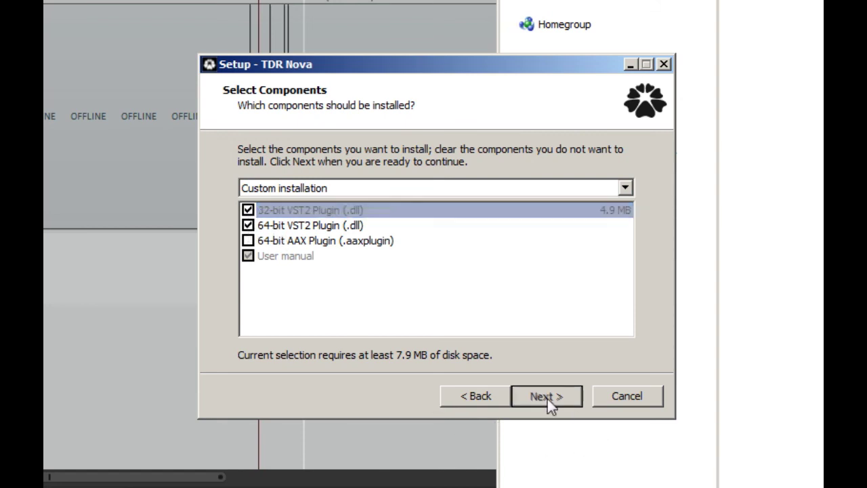
click(551, 405)
click(558, 406)
click(557, 400)
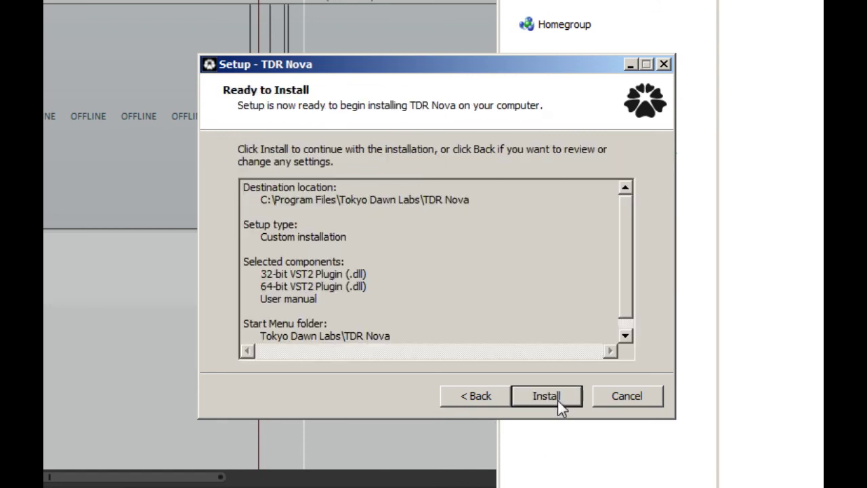
click(557, 400)
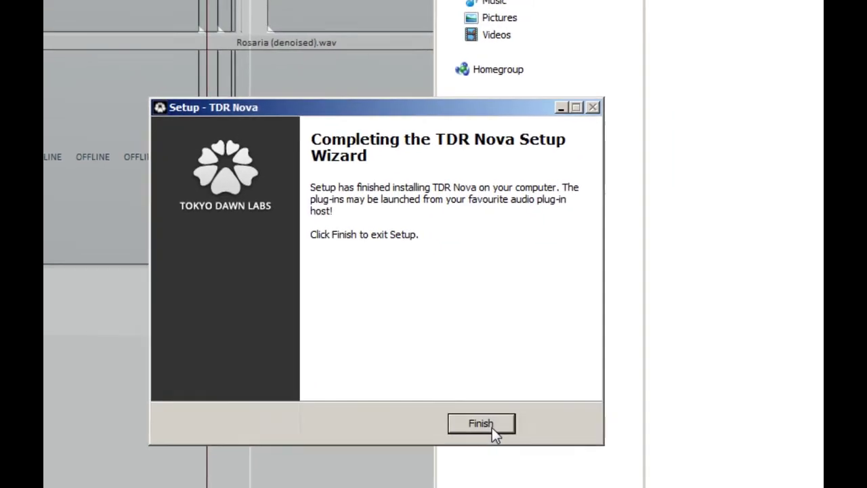
click(492, 427)
- Launch the TDR VOS SlickEQ setup from its folder in Downloads, accept the license agreement and proceed to the component selection
click(210, 37)
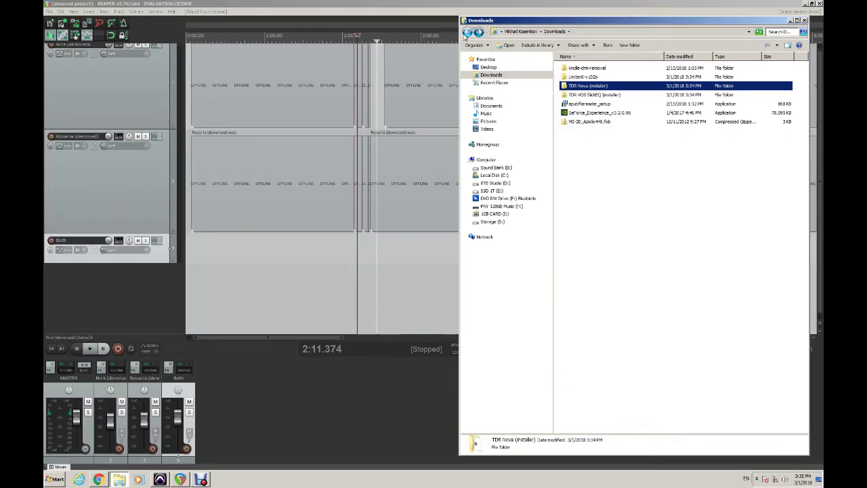
double_click(591, 95)
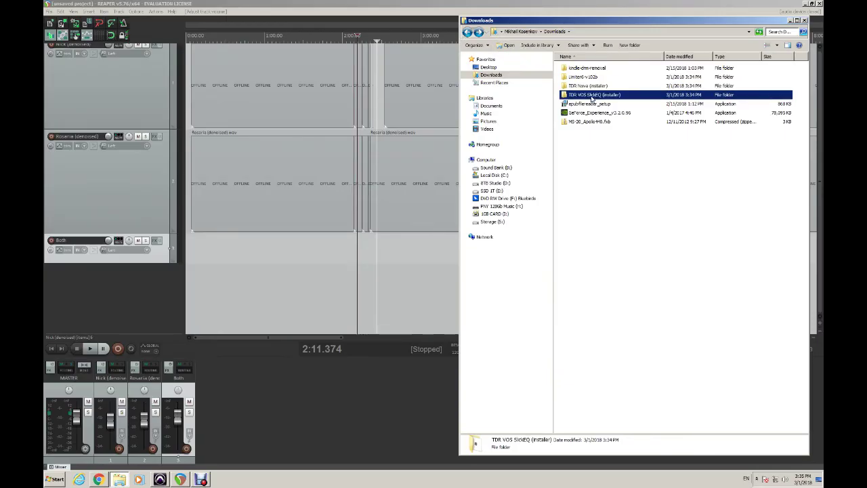
click(592, 69)
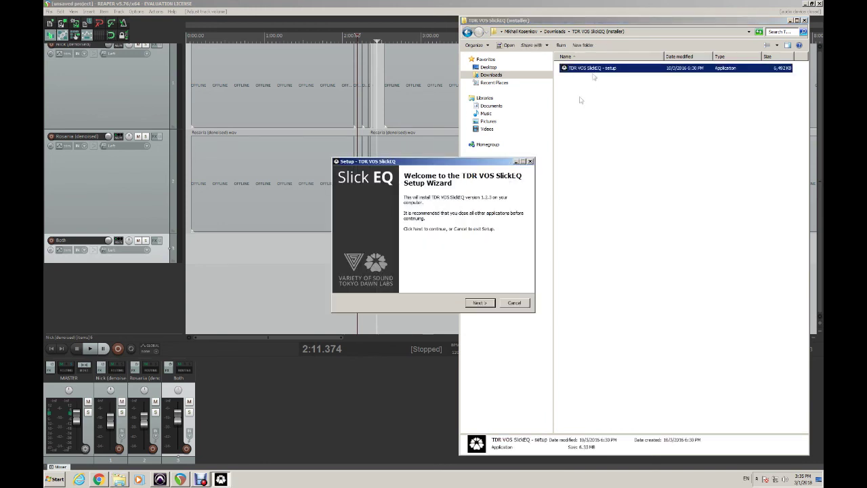
click(479, 303)
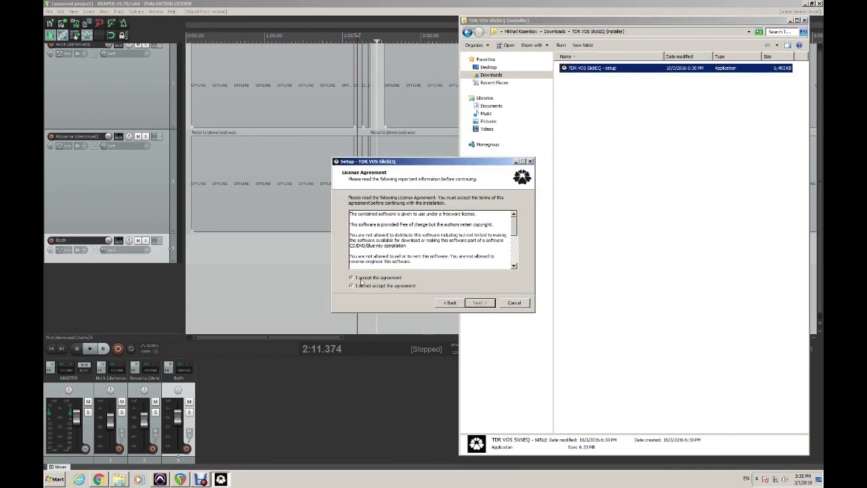
click(478, 302)
click(480, 303)
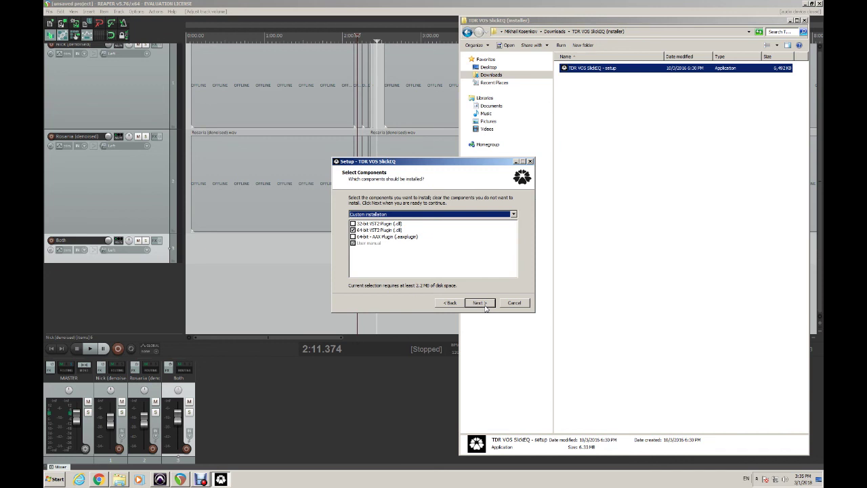
- Include the 32-bit VST2 plugin with the 64-bit one and complete the TDR VOS SlickEQ installation
click(352, 224)
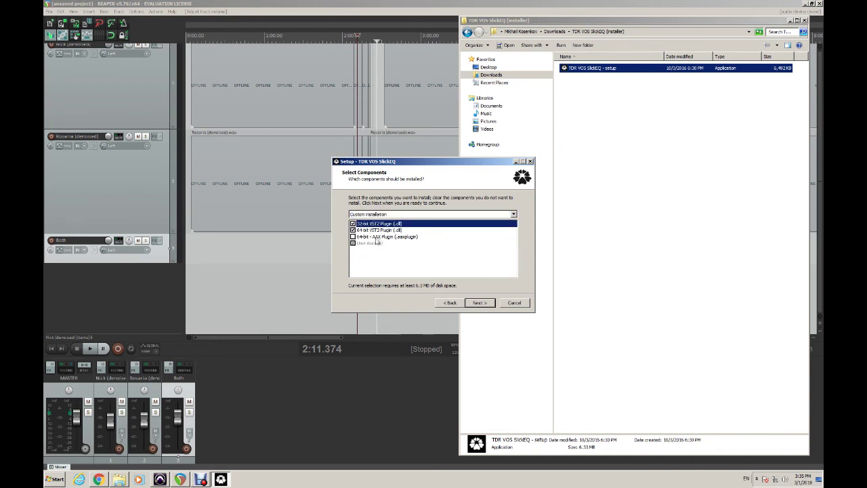
click(479, 304)
click(486, 306)
click(486, 306)
click(480, 303)
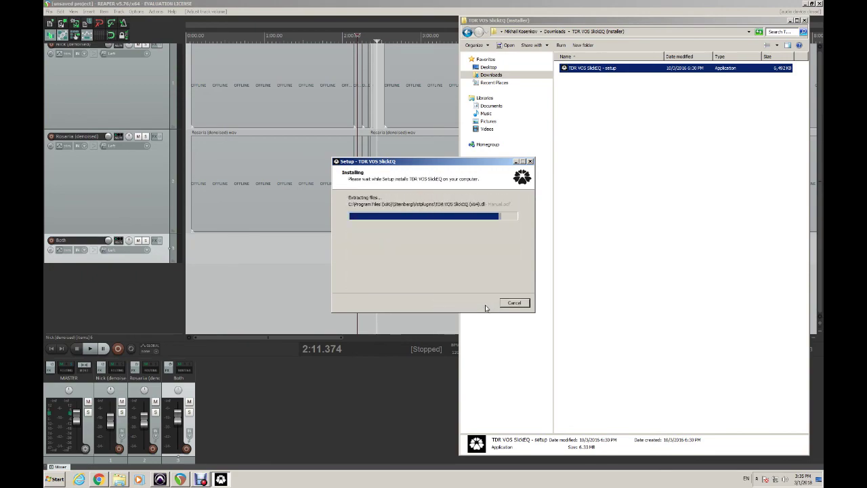
click(482, 304)
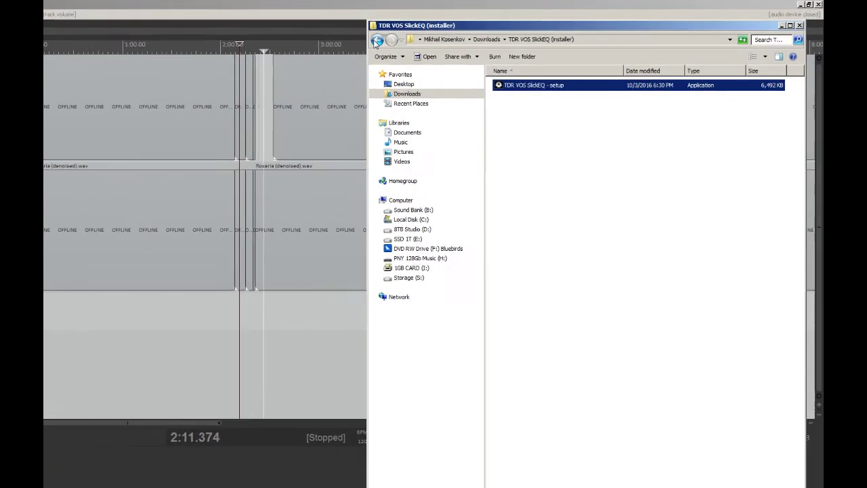
- Copy the Limiter6.dll file from the Limiter6-v102b folder in Downloads
click(420, 36)
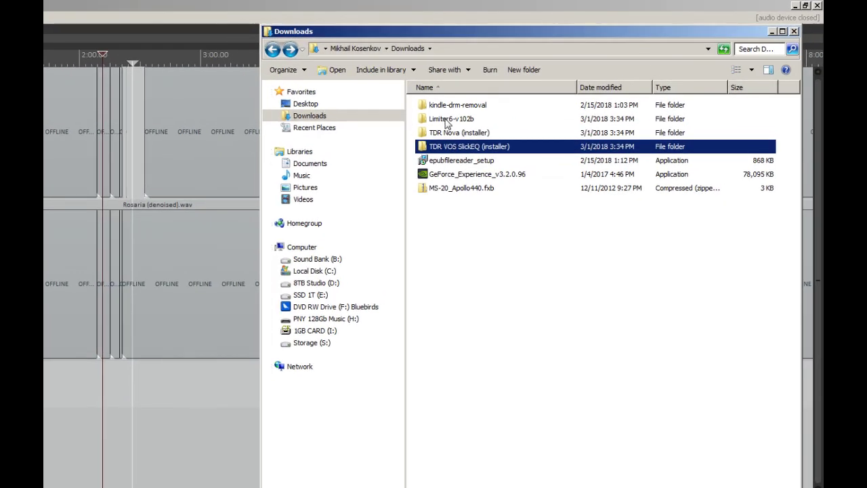
double_click(446, 120)
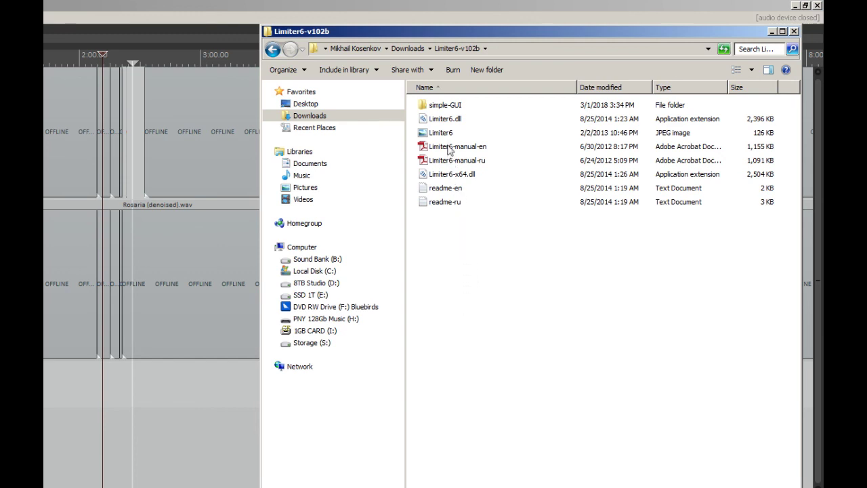
click(448, 120)
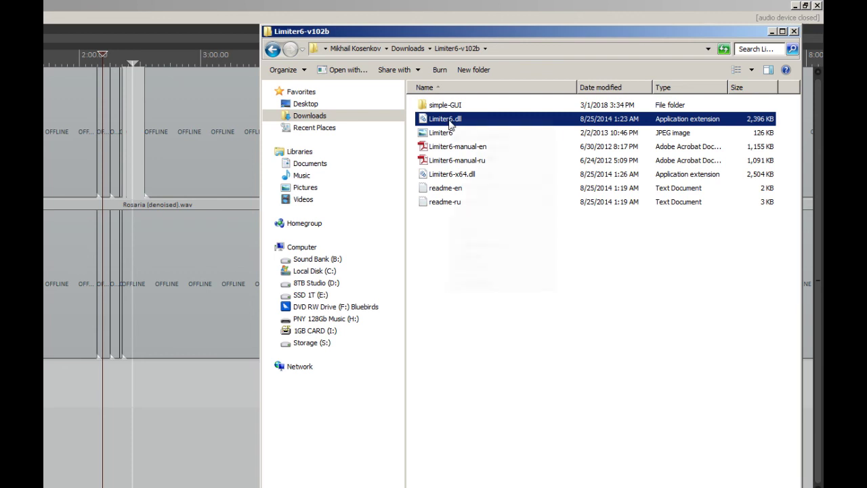
right_click(450, 122)
click(484, 231)
- Open the VSTPlugins folder under C:\Program Files (x86)\Steinberg
click(315, 272)
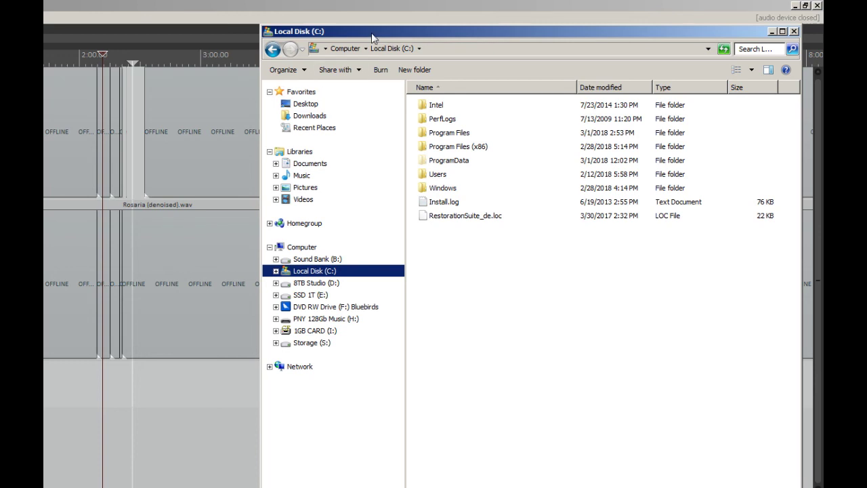
click(465, 151)
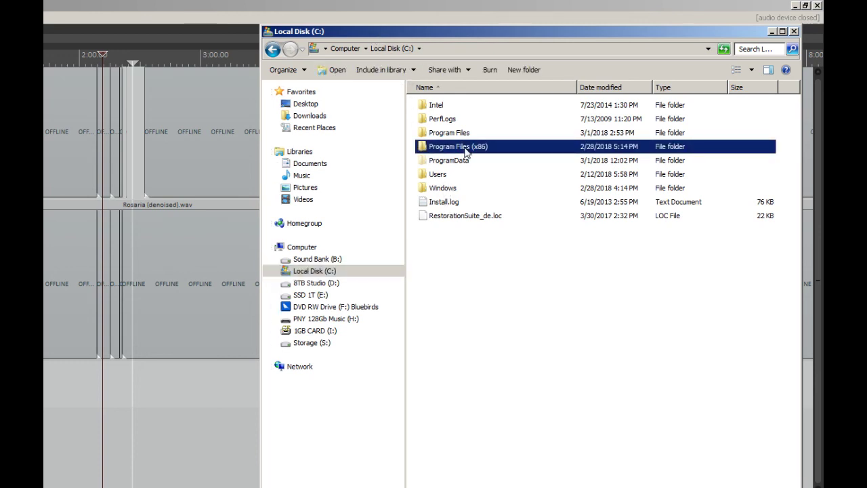
double_click(466, 150)
scroll(467, 234, down, 8)
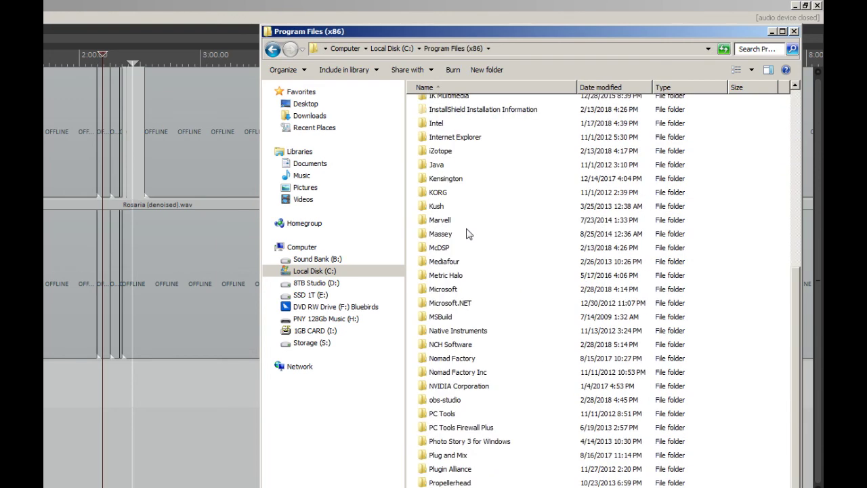
scroll(467, 234, down, 6)
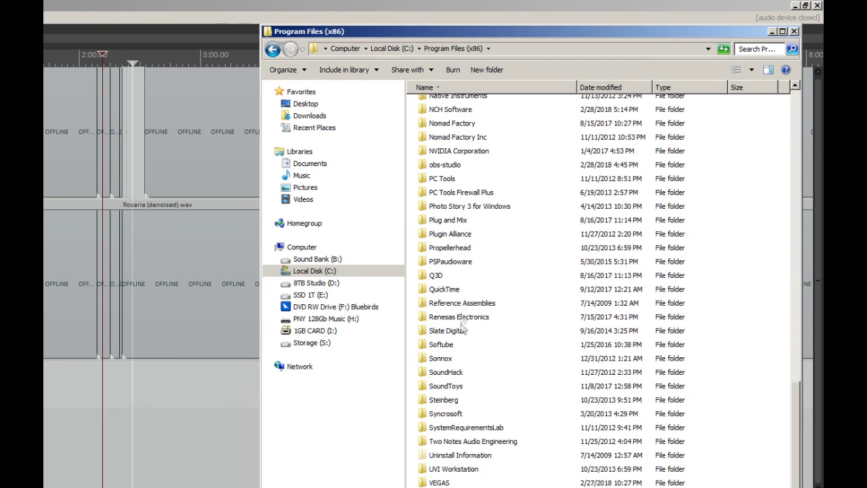
click(446, 401)
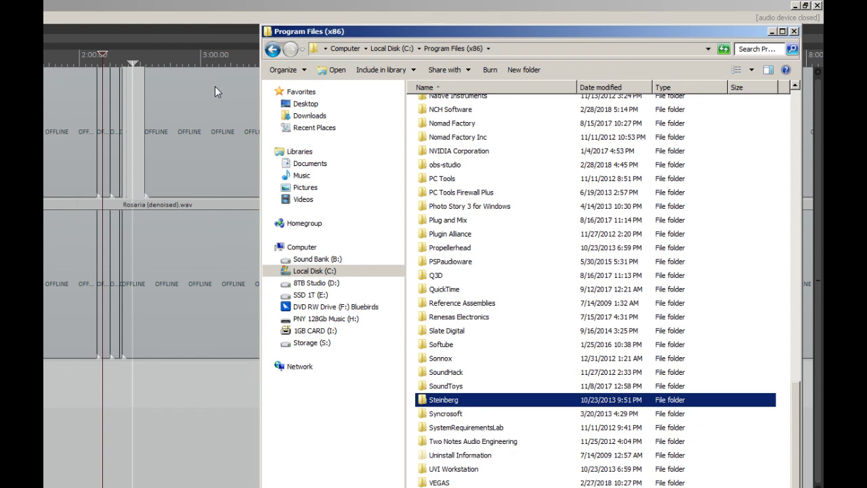
double_click(449, 402)
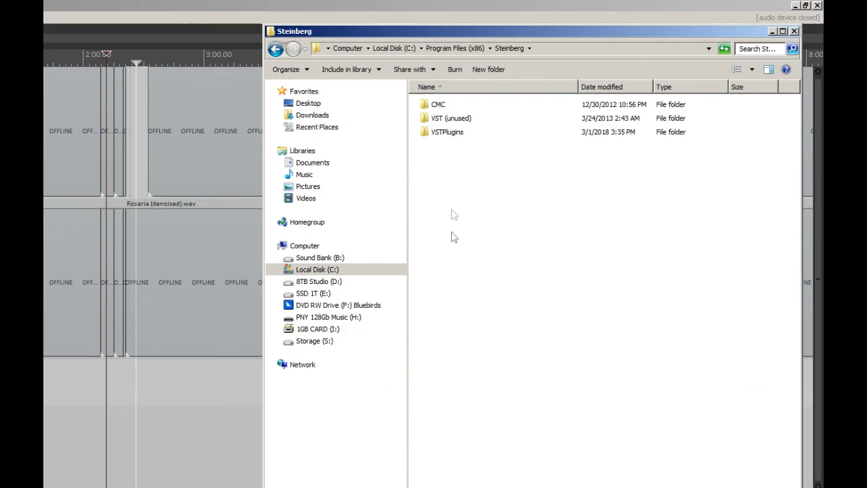
double_click(452, 133)
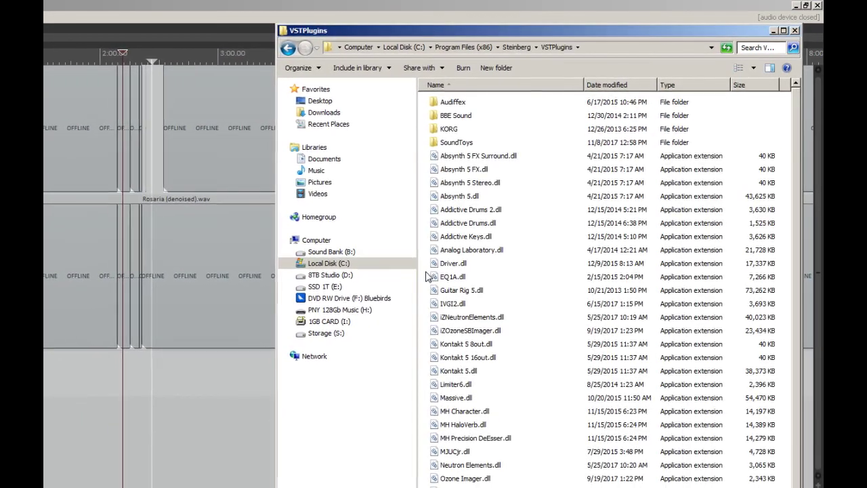
- Paste Limiter6.dll into the VSTPlugins folder, replacing the existing file of the same name
right_click(424, 274)
click(447, 339)
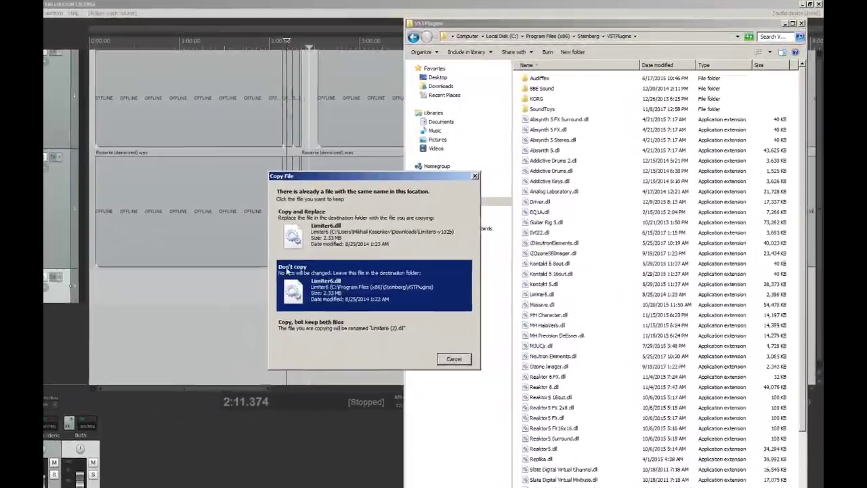
click(301, 223)
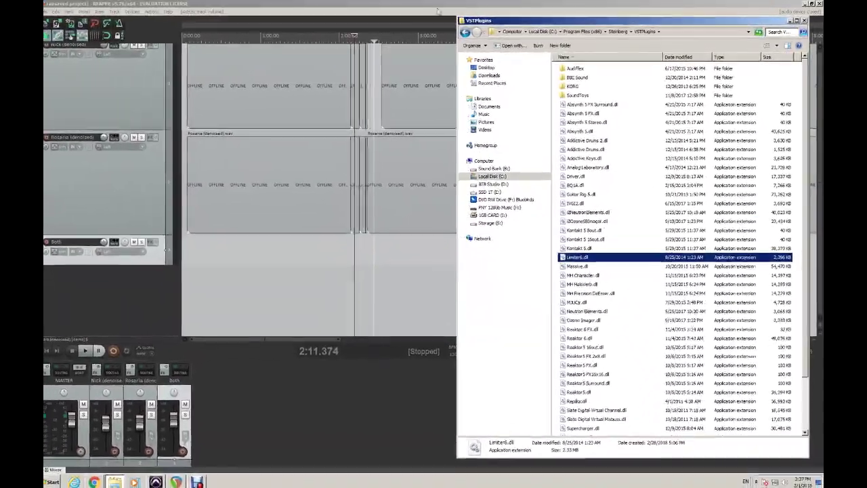
- Switch to REAPER, open the Add FX window for track 1, and bring up the VST plug-in settings in Preferences
click(157, 3)
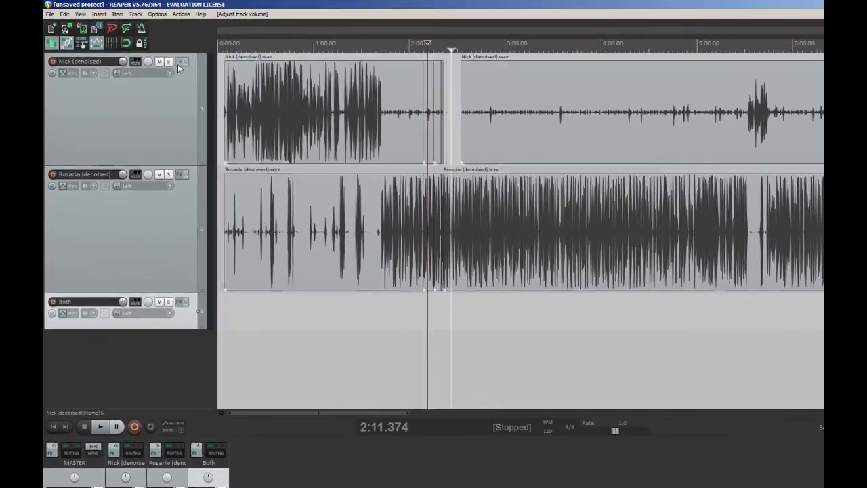
click(177, 61)
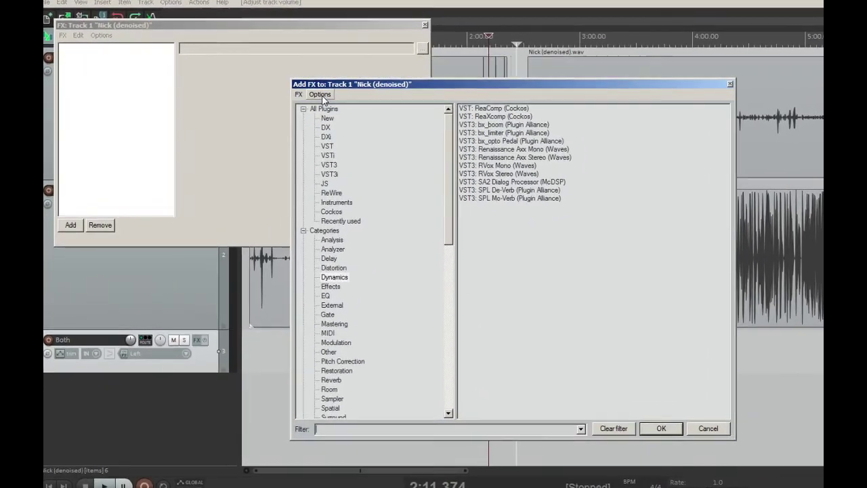
click(314, 95)
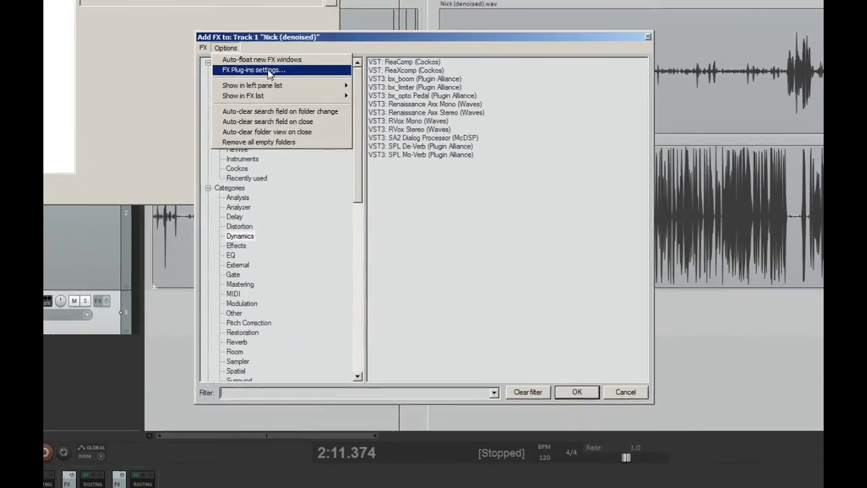
click(273, 76)
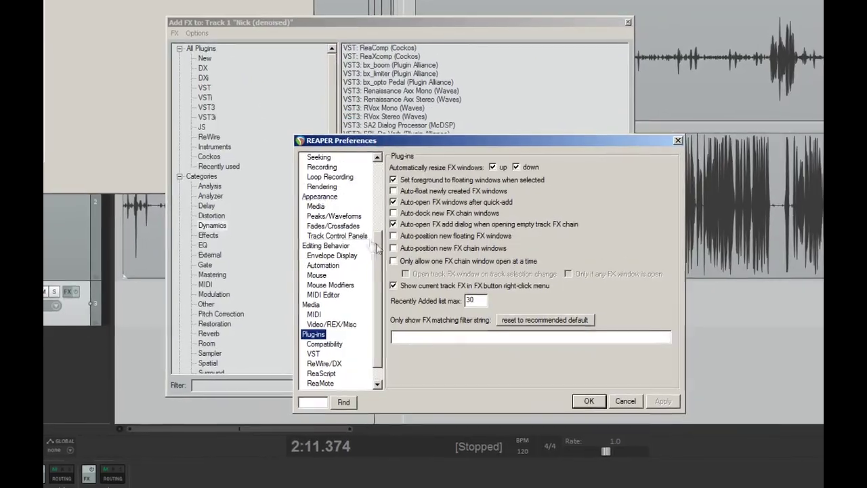
scroll(364, 251, down, 2)
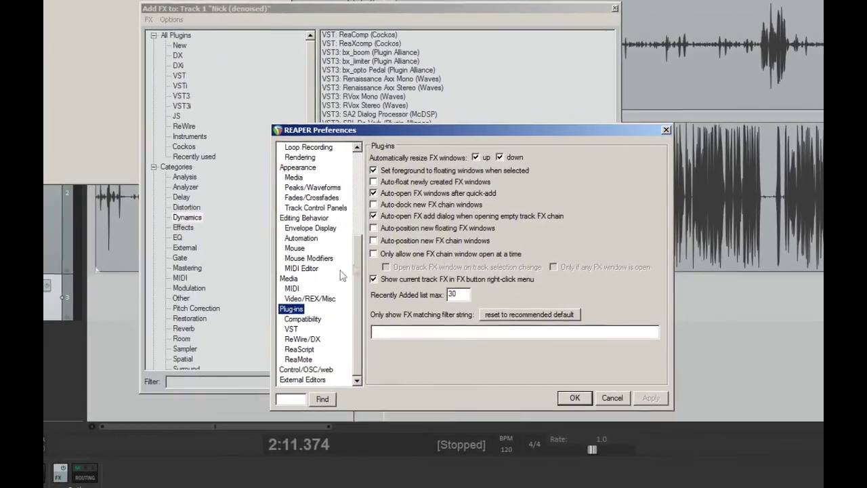
click(298, 331)
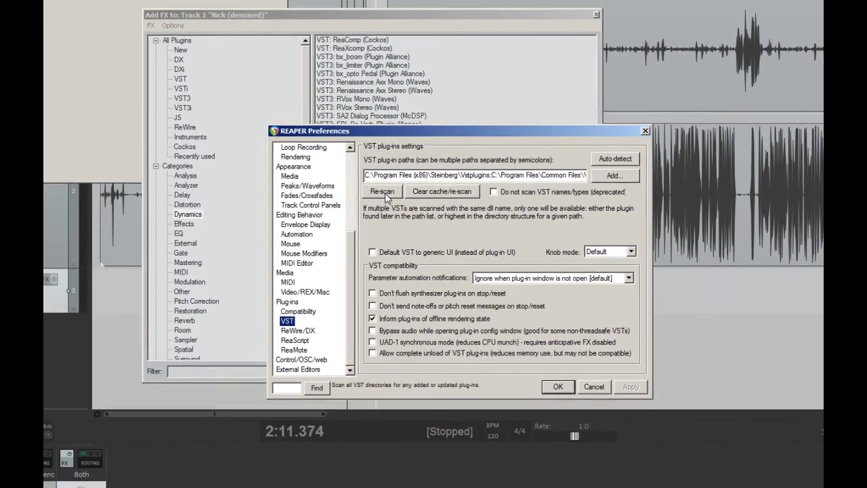
- Re-scan the VST plug-in folders for added or updated plug-ins and accept the Preferences
click(384, 193)
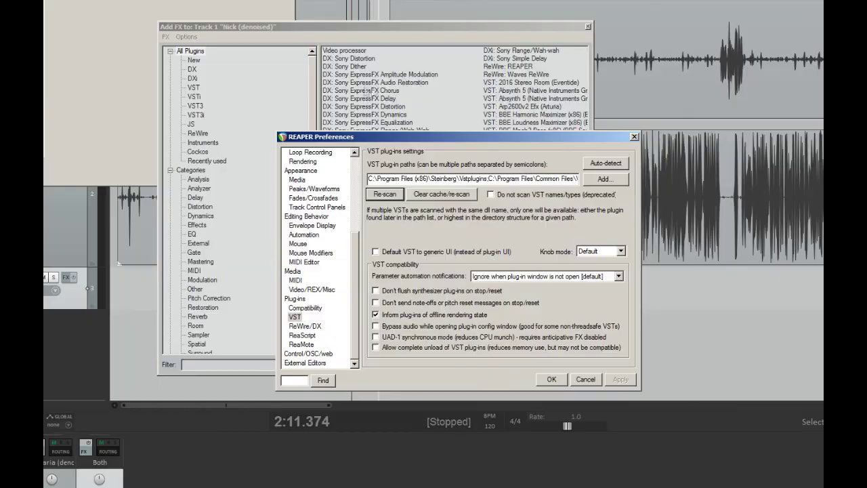
click(549, 380)
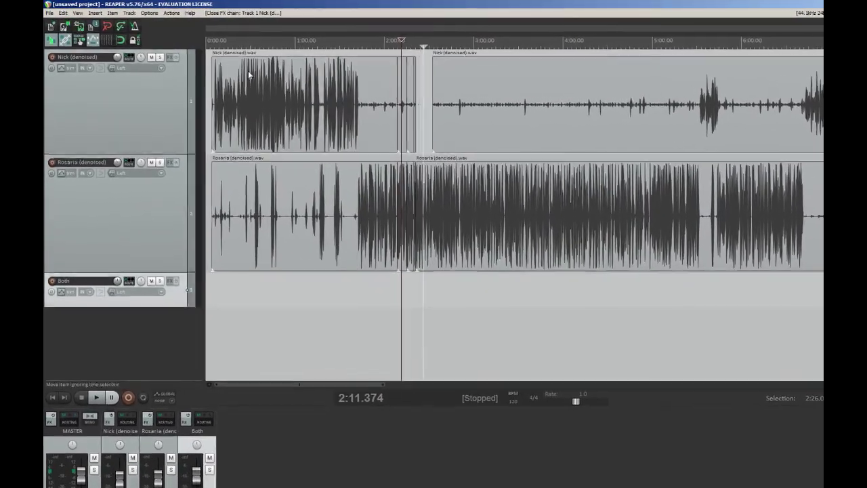
- Open the effects chain of track 1 and add ReaEQ (Cockos) from the EQ category
click(247, 70)
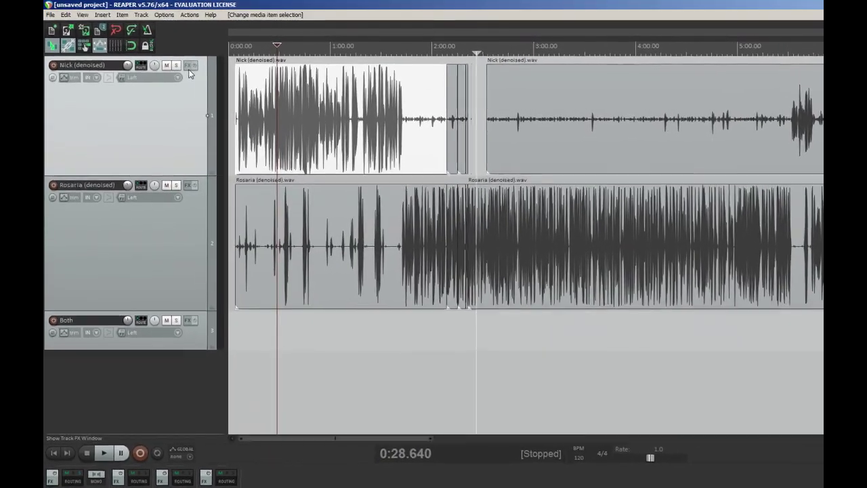
click(187, 65)
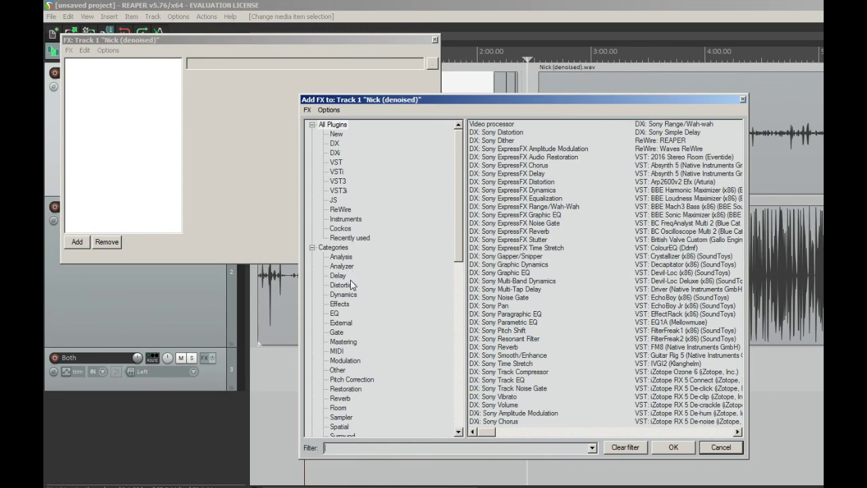
click(339, 316)
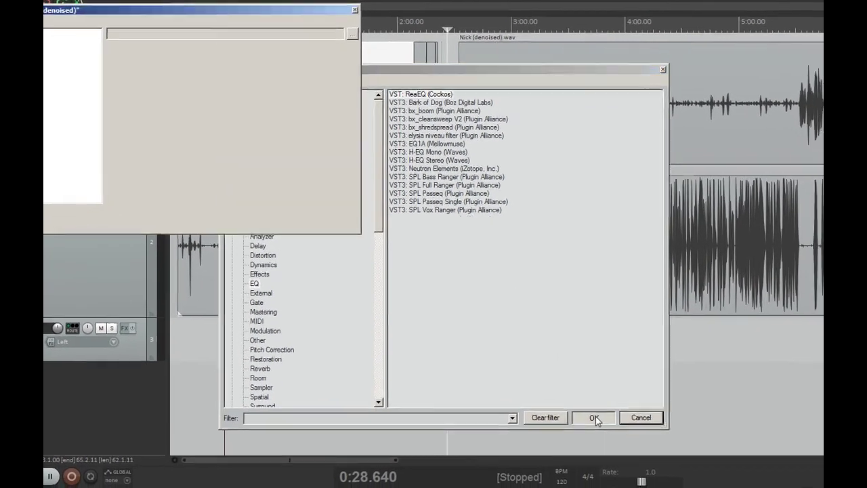
click(611, 424)
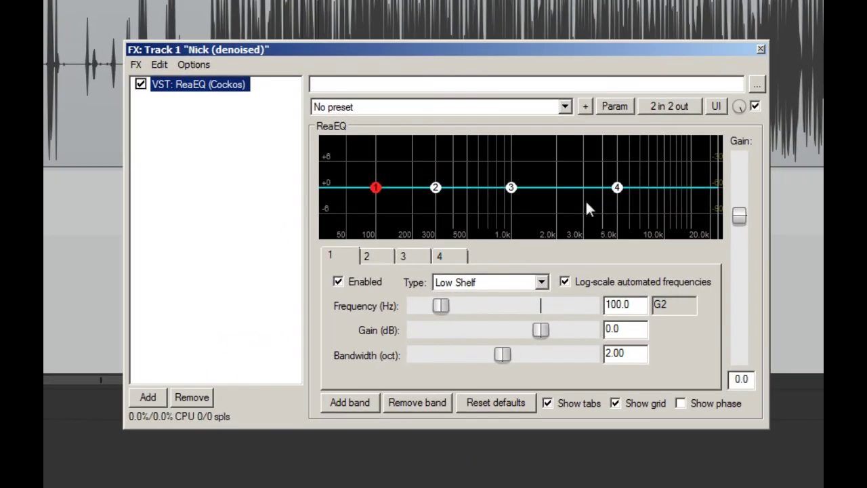
- Try small frequency and gain moves on bands 1, 3 and 4 of the ReaEQ curve, bringing each back near 0 dB
drag(610, 212, 659, 196)
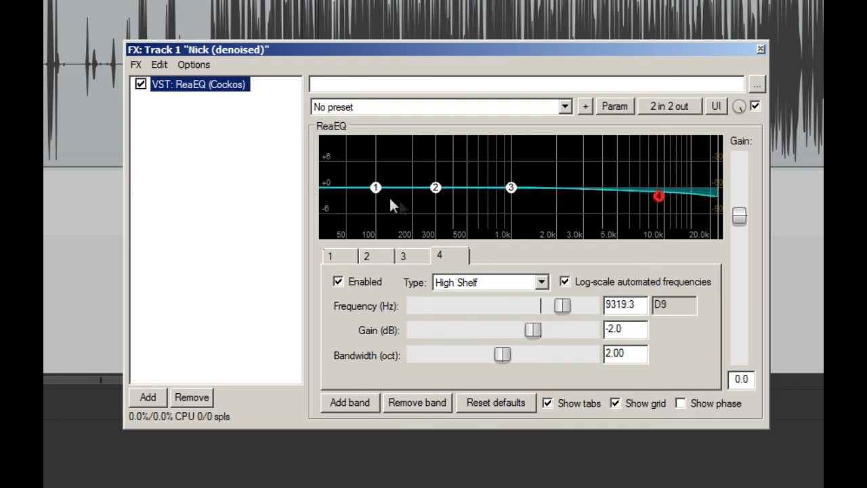
mouse_move(377, 189)
mouse_down()
mouse_move(383, 157)
mouse_move(380, 198)
mouse_up()
click(511, 188)
drag(513, 193, 515, 188)
drag(377, 198, 377, 187)
drag(658, 196, 663, 194)
drag(377, 183, 378, 190)
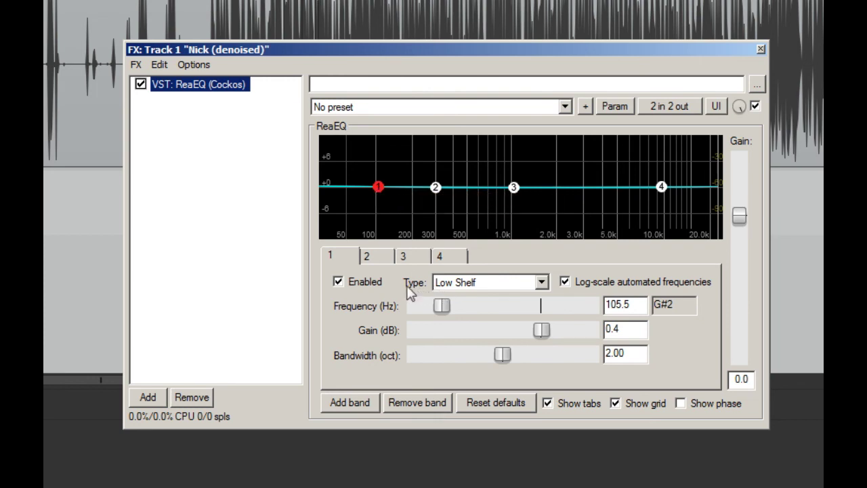
- Change ReaEQ band 1 to a High Pass filter at about 85.4 Hz with a bandwidth of about 1.72 octaves
click(546, 288)
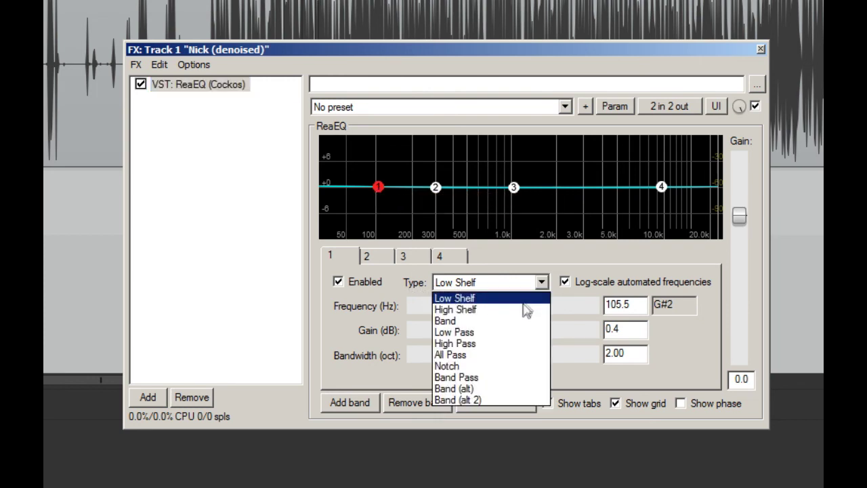
click(519, 345)
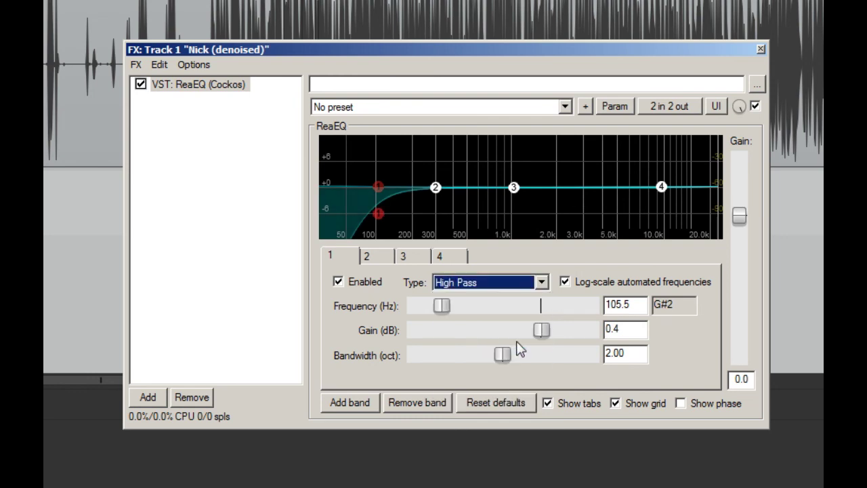
drag(381, 224, 429, 231)
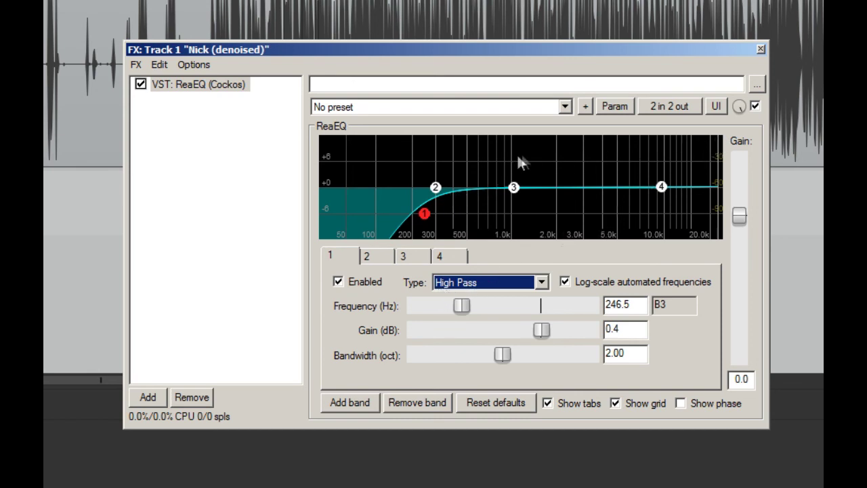
mouse_move(420, 215)
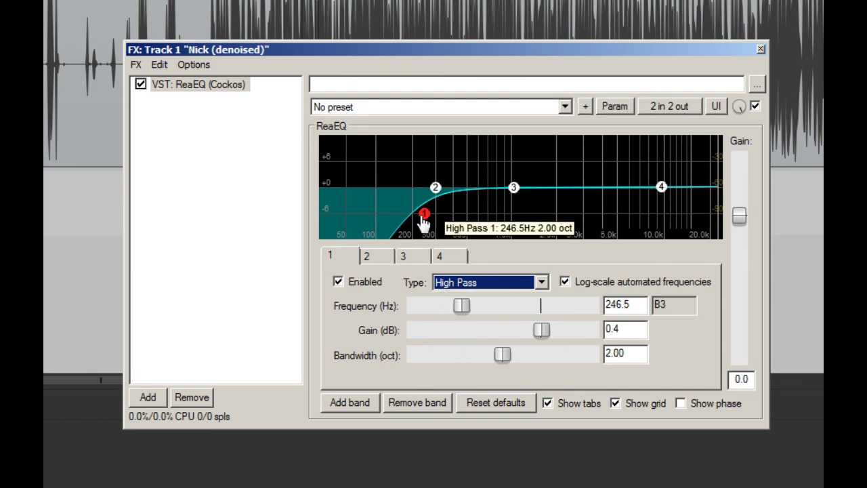
drag(421, 217, 368, 226)
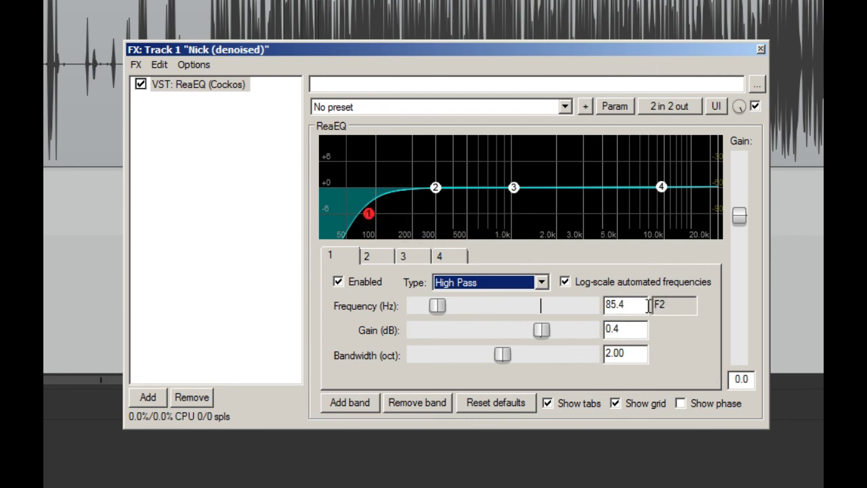
drag(633, 304, 591, 305)
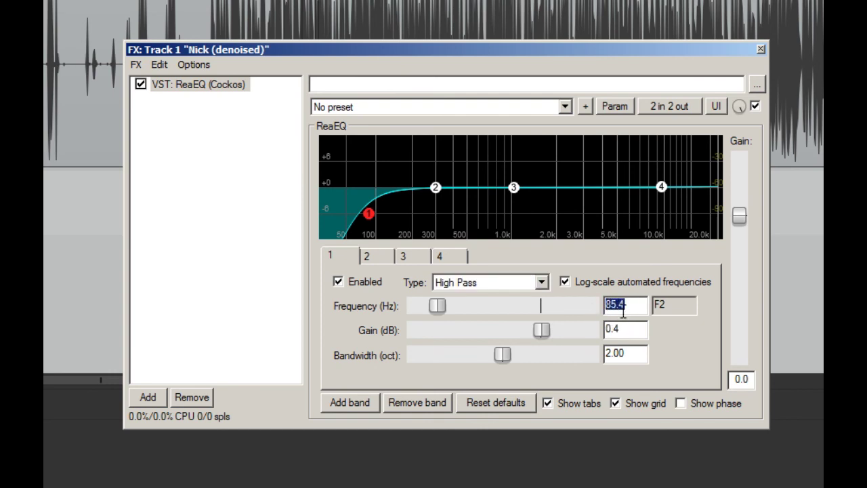
drag(504, 356, 586, 358)
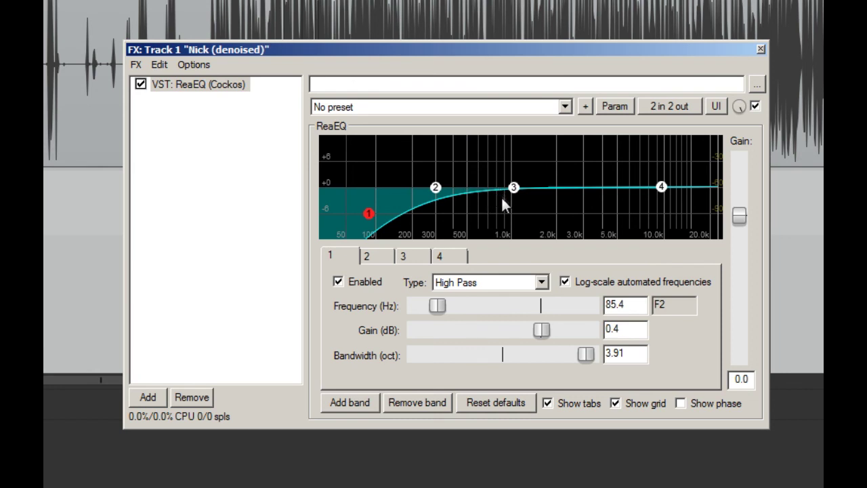
drag(586, 355, 488, 356)
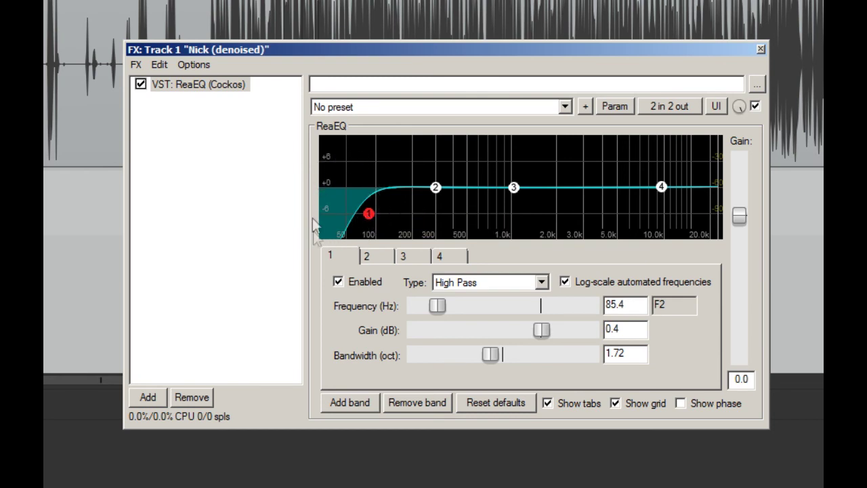
- Change ReaEQ band 4 to a Low Pass filter at about 16043 Hz with a bandwidth of about 1.16 octaves
click(664, 189)
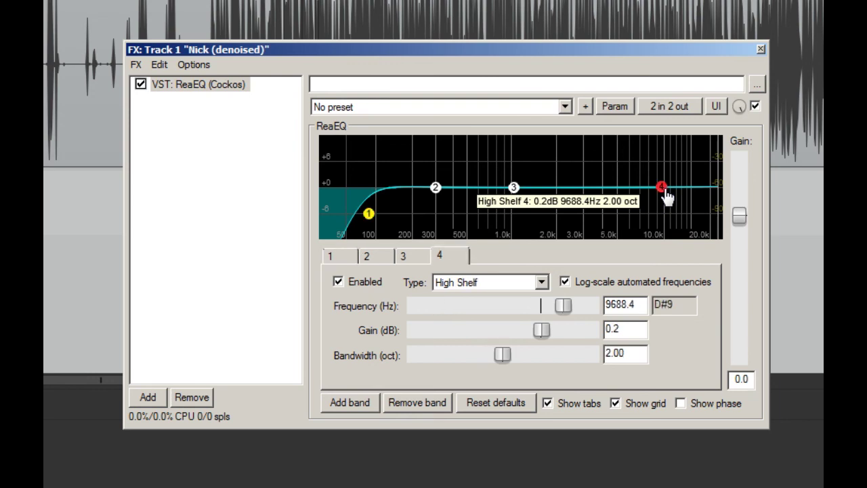
drag(667, 195, 691, 193)
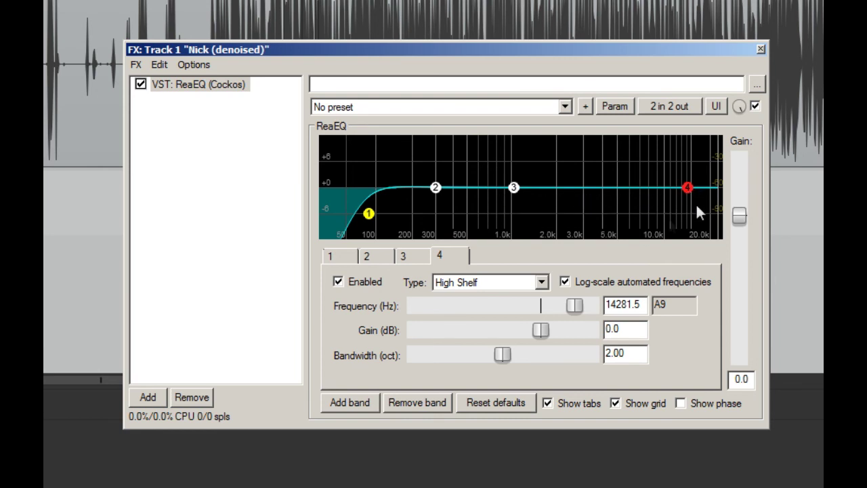
click(546, 284)
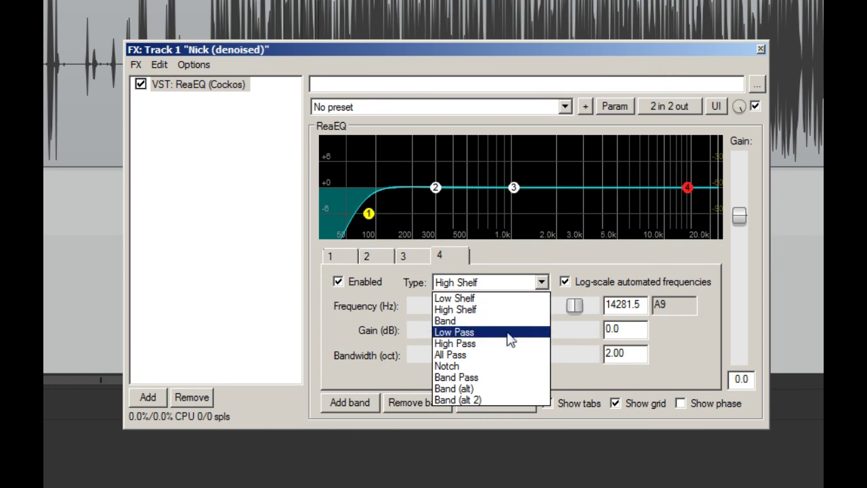
click(451, 333)
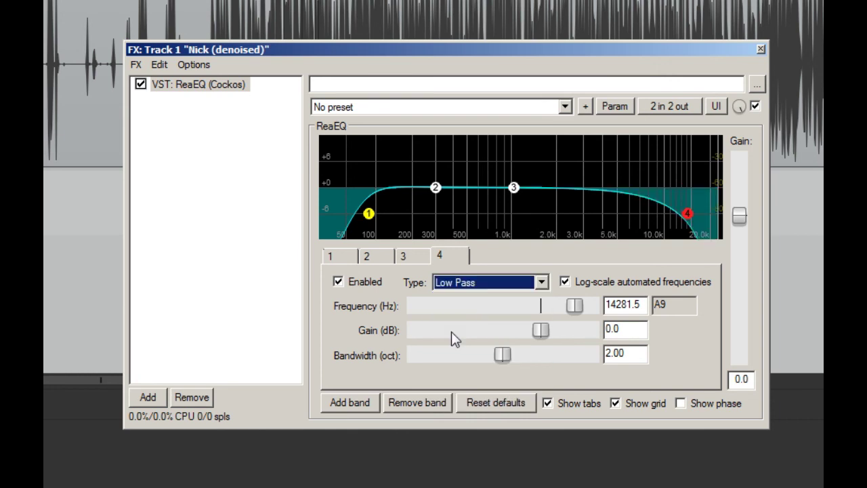
drag(503, 359, 467, 359)
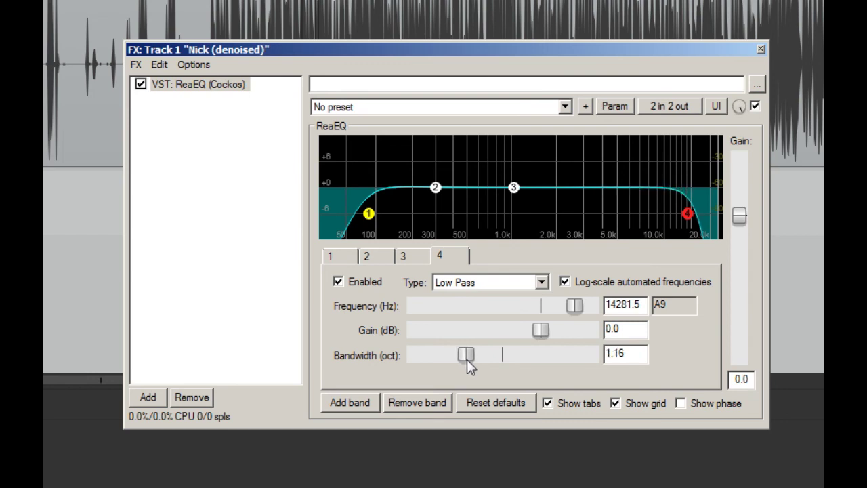
mouse_move(688, 223)
drag(688, 223, 696, 223)
drag(642, 306, 596, 307)
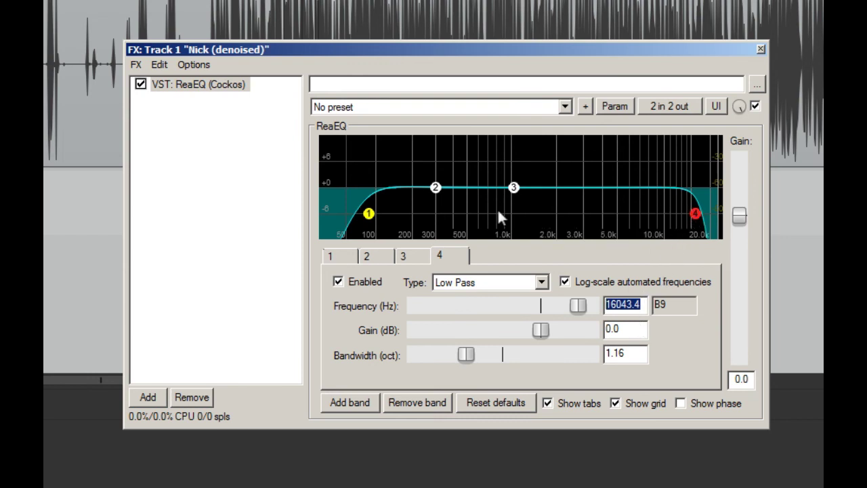
- Raise band 3 by about 2 dB near 3.4 kHz, then move band 2 to about 680 Hz at 0 dB and adjust its bandwidth
drag(513, 188, 590, 180)
drag(437, 188, 485, 190)
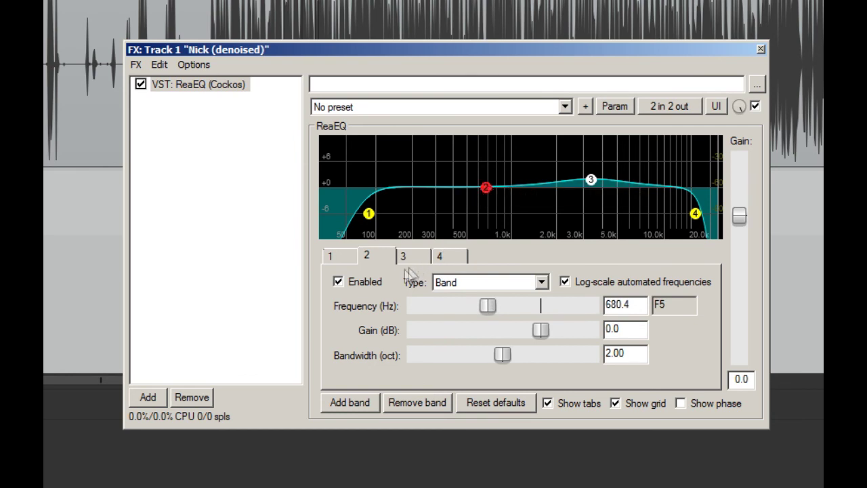
drag(503, 355, 559, 362)
- Make band 3 a narrow boost of about 6.8 dB with a 0.30-octave bandwidth and set its frequency to 4000 Hz
drag(590, 180, 592, 180)
drag(505, 356, 437, 368)
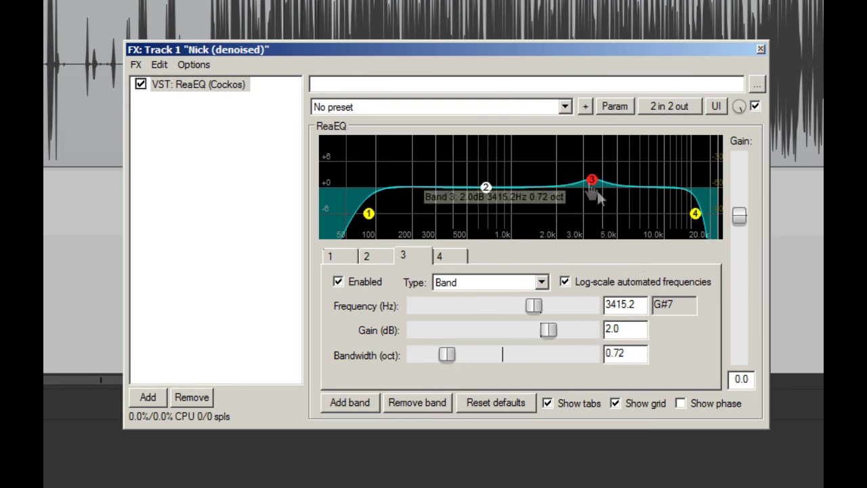
drag(592, 180, 602, 159)
drag(446, 355, 430, 356)
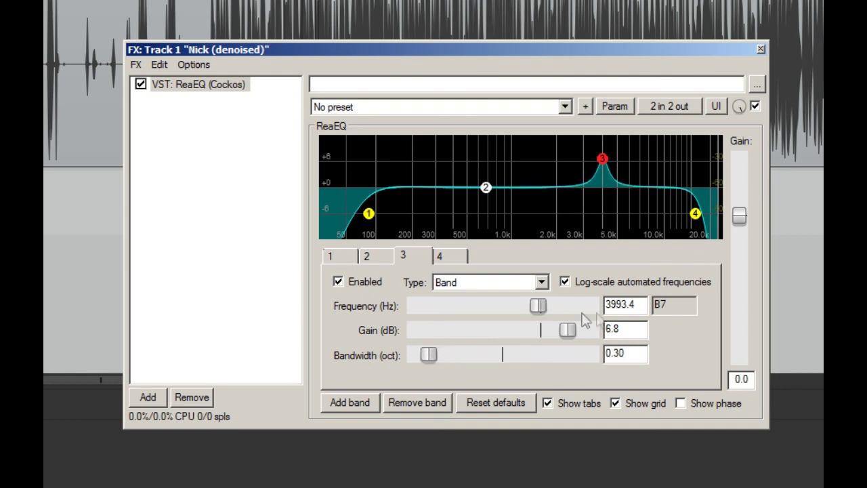
drag(639, 305, 572, 305)
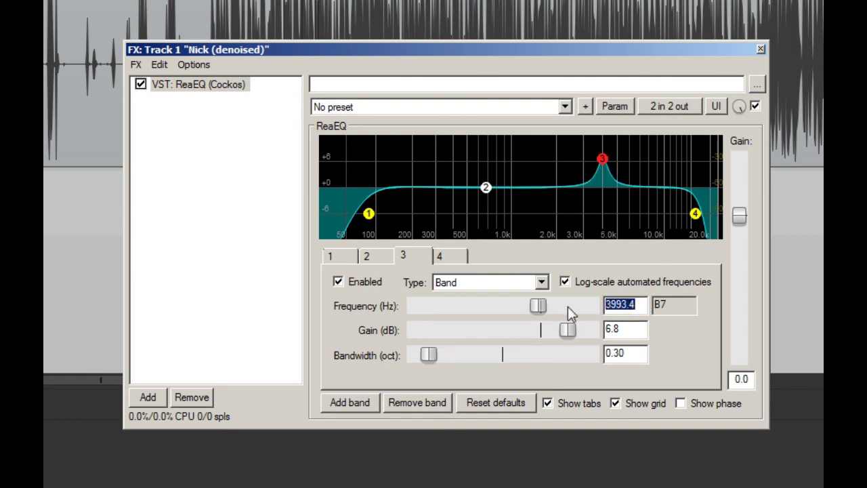
text(400)
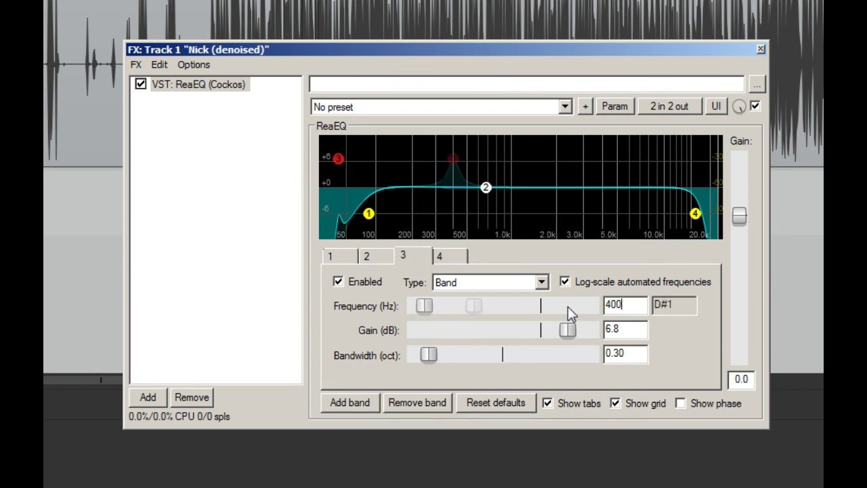
text(0)
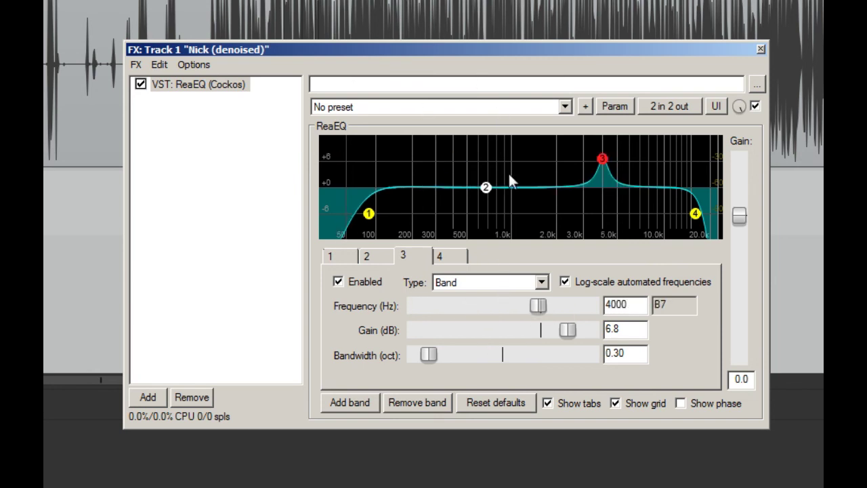
- Increase the gain of band 3 to 12.0 dB and play back a passage to hear the boost
mouse_move(610, 173)
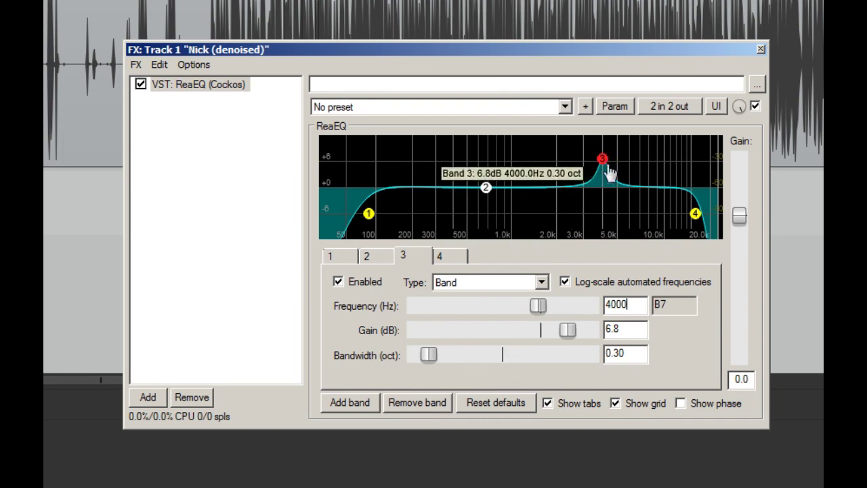
drag(571, 333, 593, 334)
key(space)
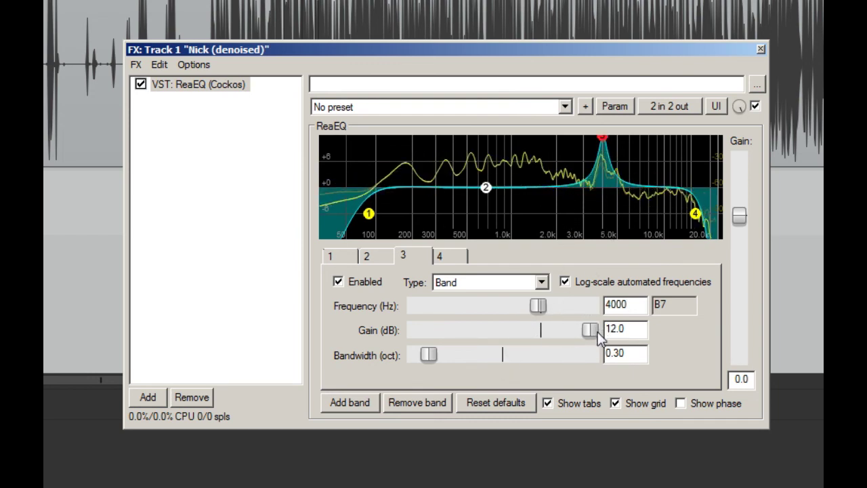
key(space)
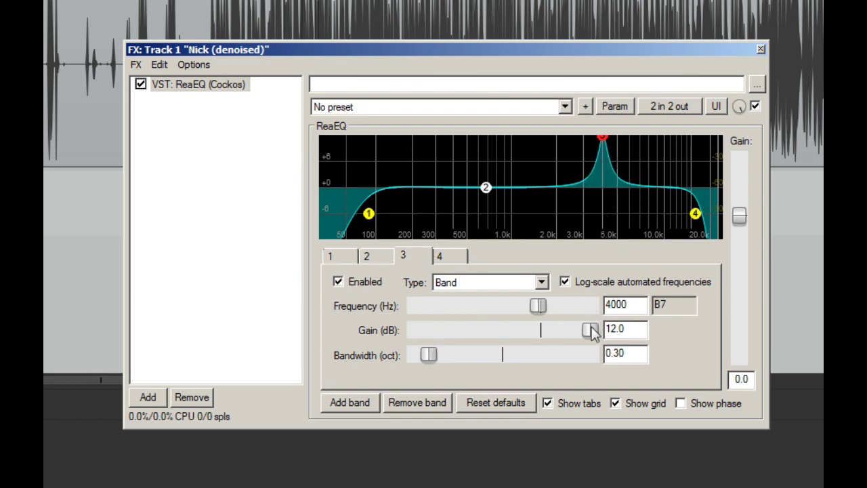
- Lower the gain of band 3 to 11.0 dB, disable the band, and play the passage twice without the boost
drag(591, 329, 586, 331)
click(338, 282)
key(space)
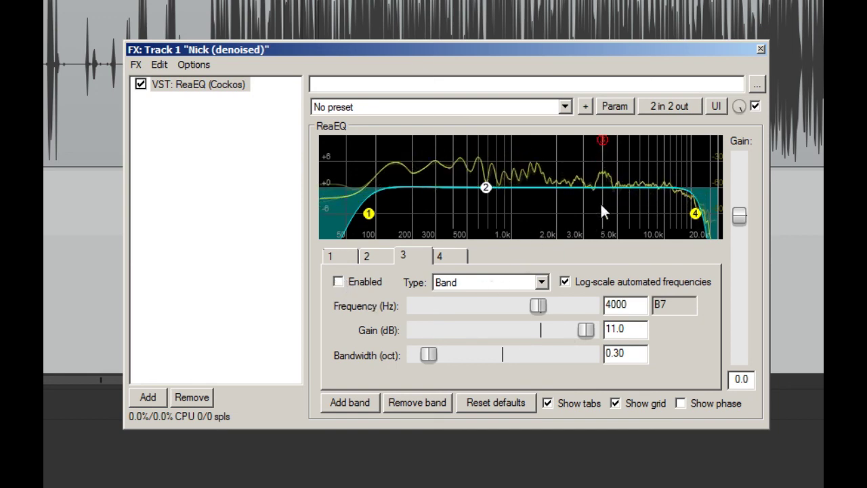
key(space)
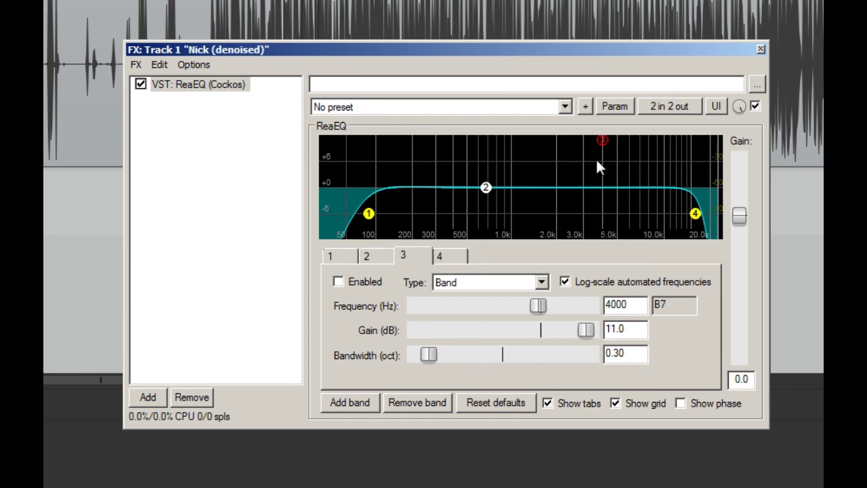
key(space)
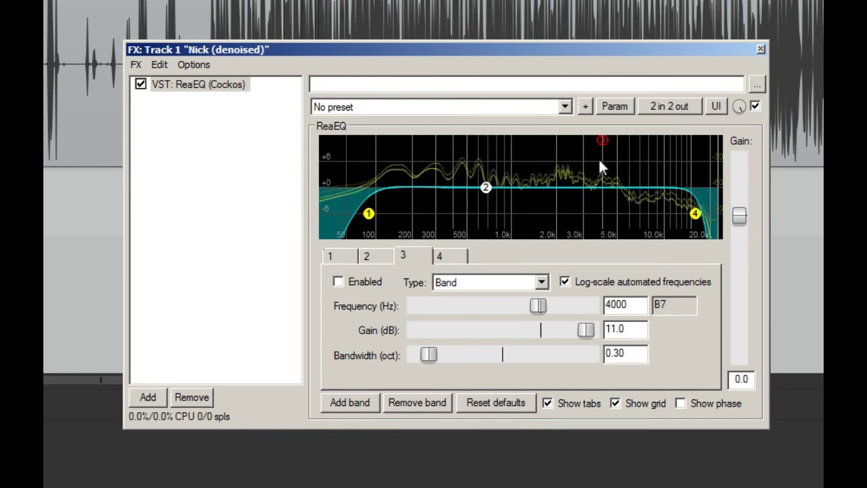
key(space)
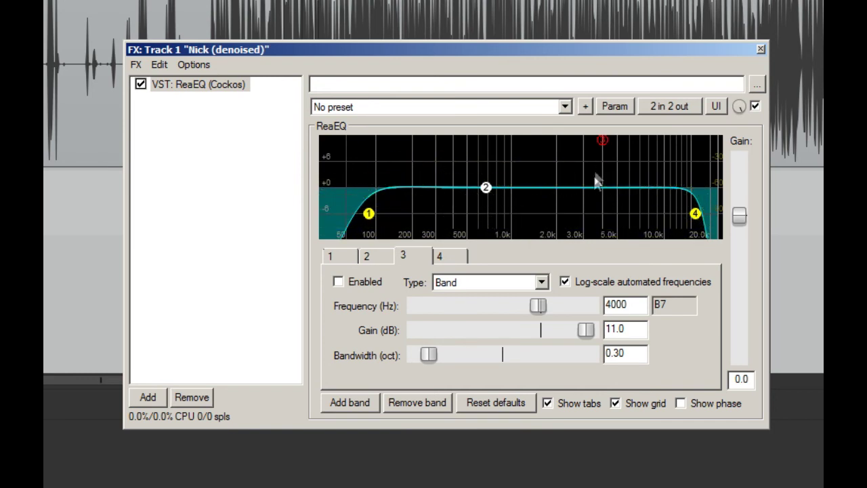
- Re-enable band 3 as a 4.4 dB cut with a 0.36-octave bandwidth and play back a passage
click(338, 281)
drag(584, 331, 526, 341)
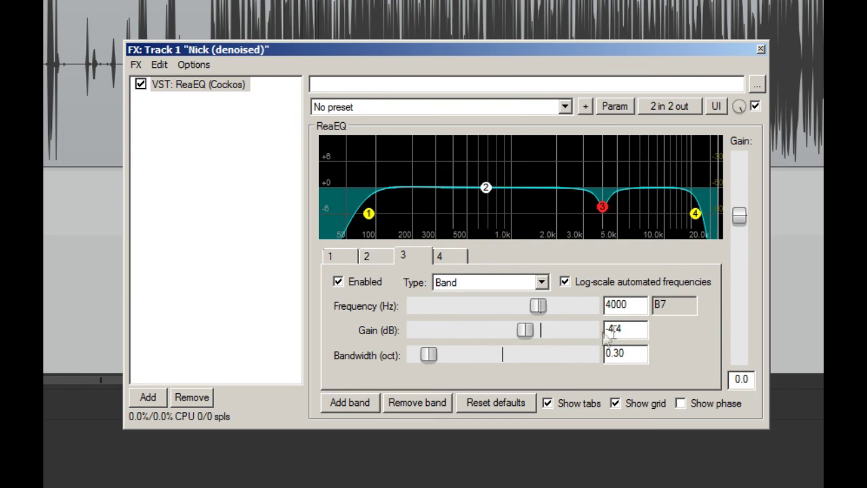
drag(435, 355, 434, 373)
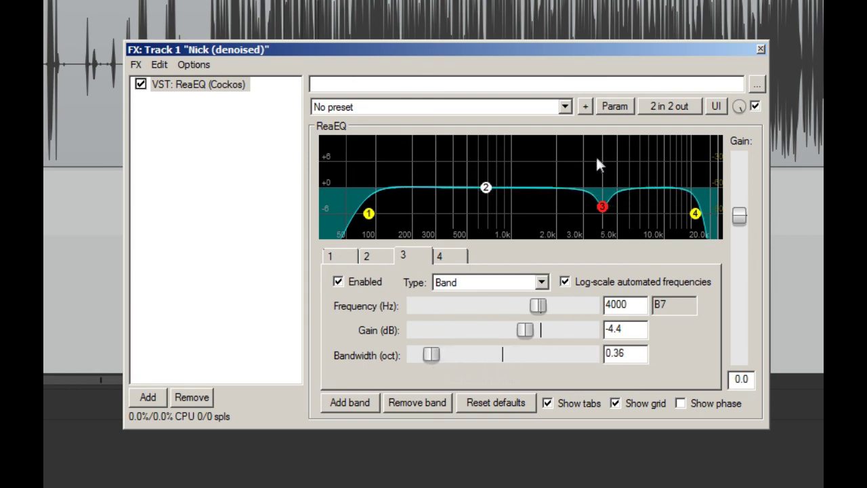
key(space)
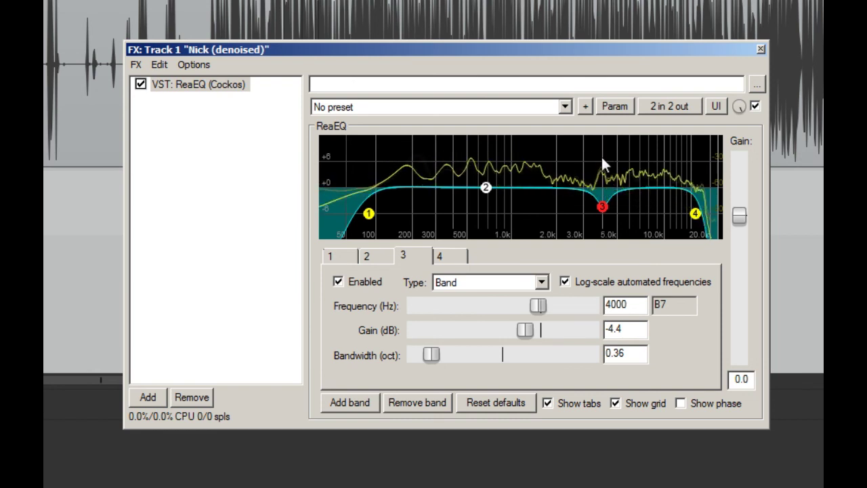
key(space)
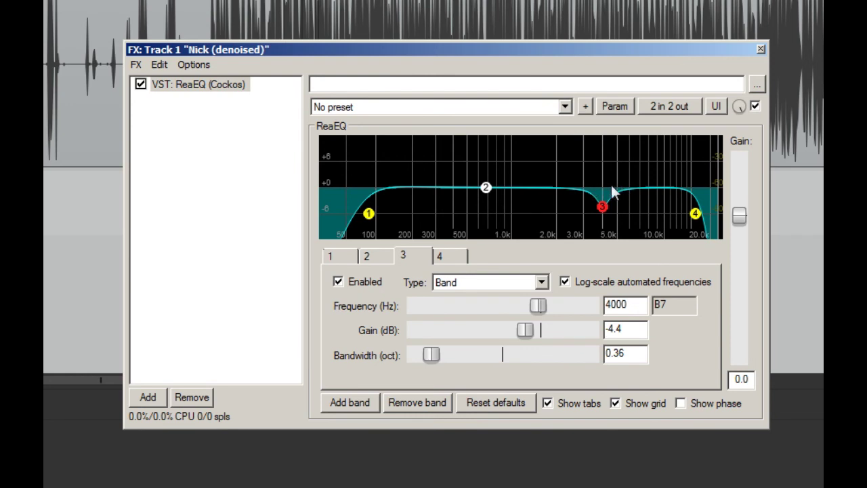
- Narrow band 3 to 0.24 octaves, deepen its cut to -6.1 dB, and play back a passage
mouse_move(432, 355)
mouse_down()
mouse_move(485, 354)
mouse_move(426, 357)
mouse_up()
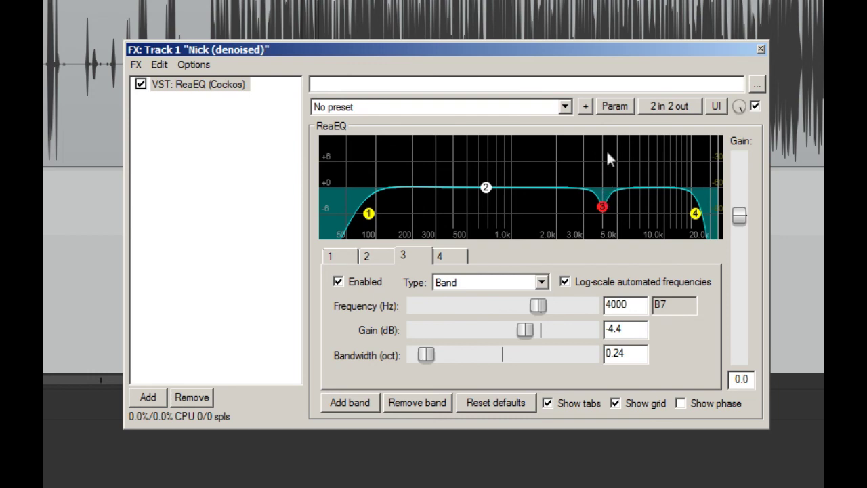
drag(527, 330, 521, 331)
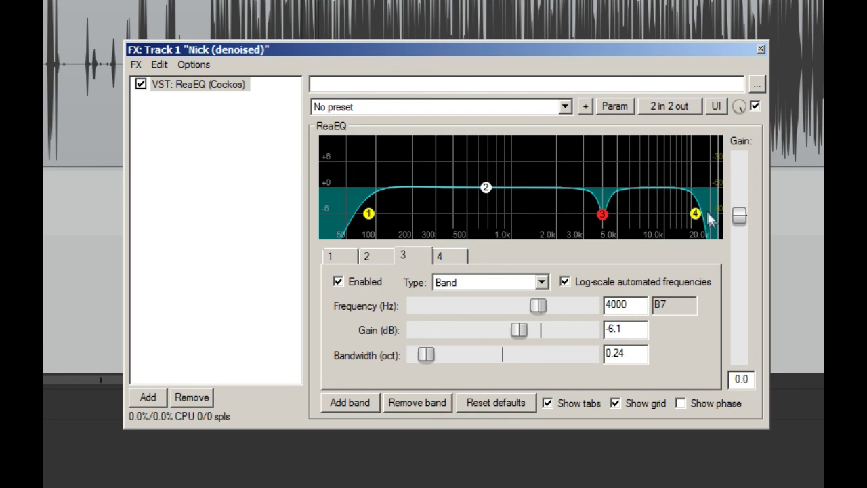
key(space)
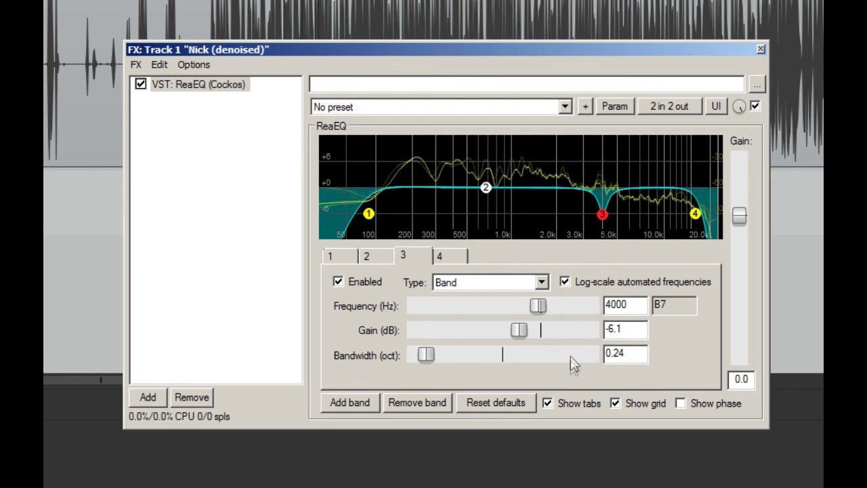
key(space)
- Move band 2 to about 1850 Hz with a gain of about 3.2 dB and a bandwidth of 1.34 octaves
drag(493, 191, 545, 180)
drag(560, 355, 470, 364)
drag(643, 306, 595, 315)
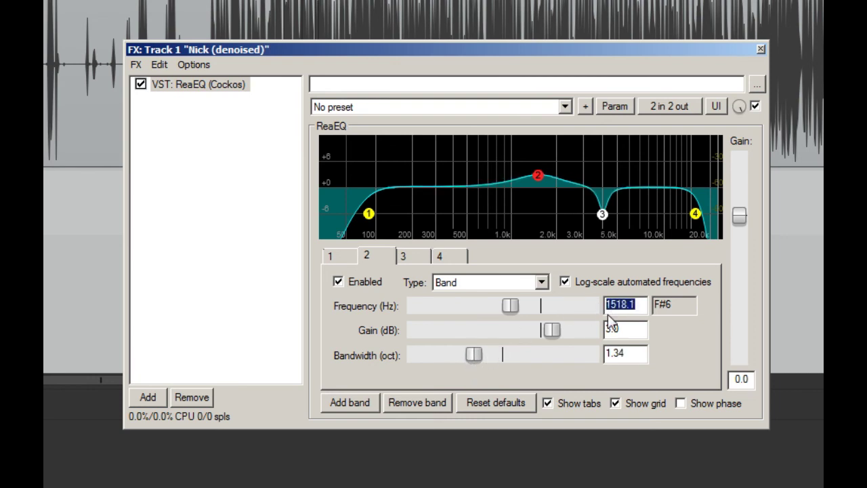
mouse_move(538, 176)
mouse_down()
mouse_move(550, 180)
mouse_move(528, 179)
mouse_move(559, 180)
mouse_move(532, 180)
mouse_move(552, 175)
mouse_up()
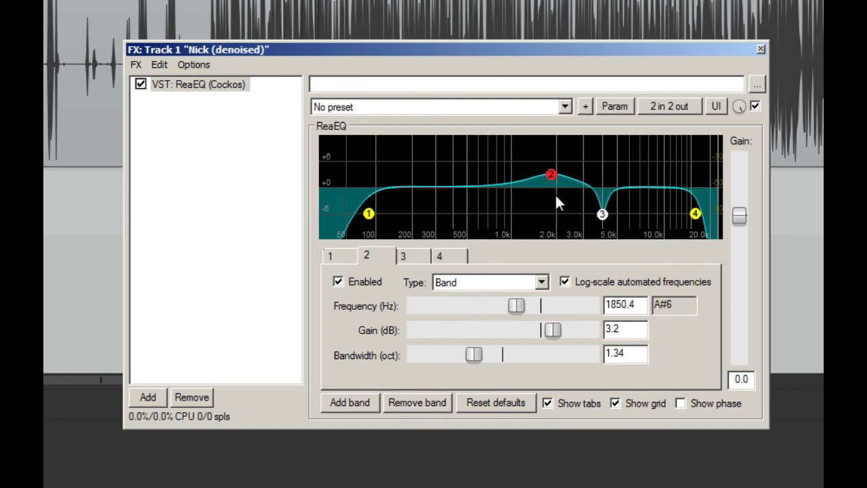
mouse_move(554, 179)
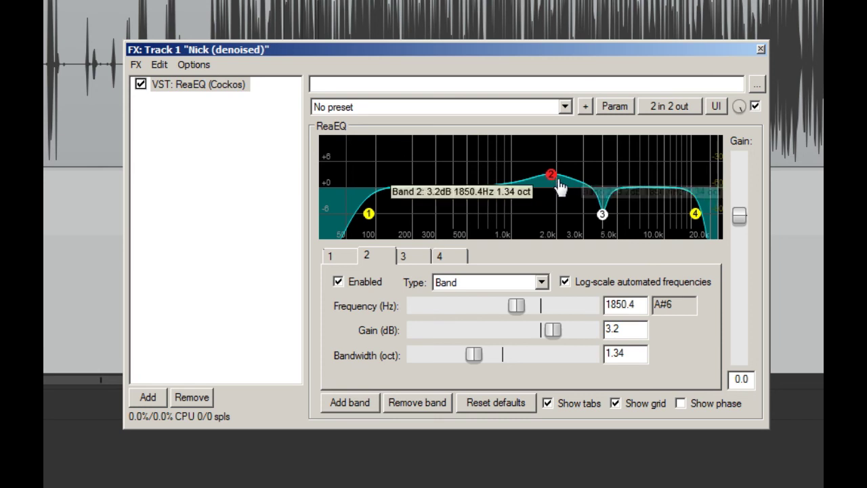
- Raise band 2 to a 12.0 dB boost at about 1493 Hz
mouse_move(554, 180)
mouse_down()
mouse_move(568, 160)
mouse_move(560, 156)
mouse_move(492, 156)
mouse_move(563, 144)
mouse_move(544, 159)
mouse_move(555, 158)
mouse_move(555, 201)
mouse_move(555, 159)
mouse_move(508, 146)
mouse_move(454, 152)
mouse_move(464, 141)
mouse_move(567, 142)
mouse_move(456, 146)
mouse_move(587, 154)
mouse_move(476, 149)
mouse_move(545, 147)
mouse_up()
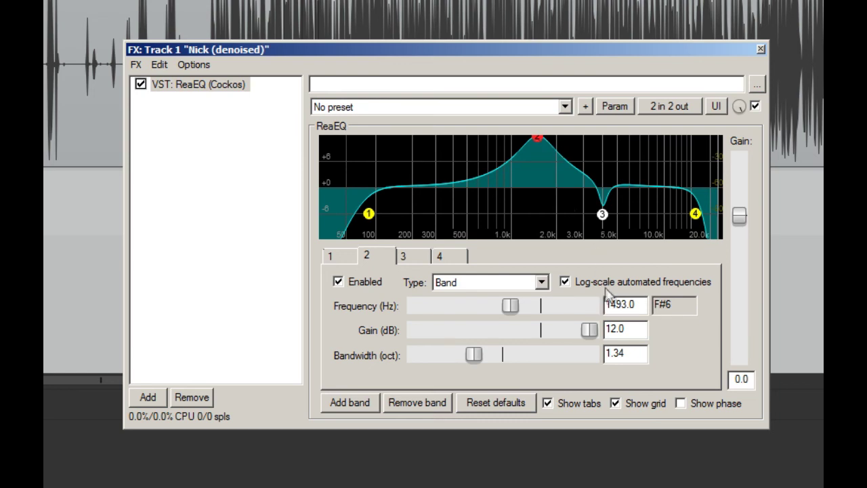
drag(627, 305, 550, 319)
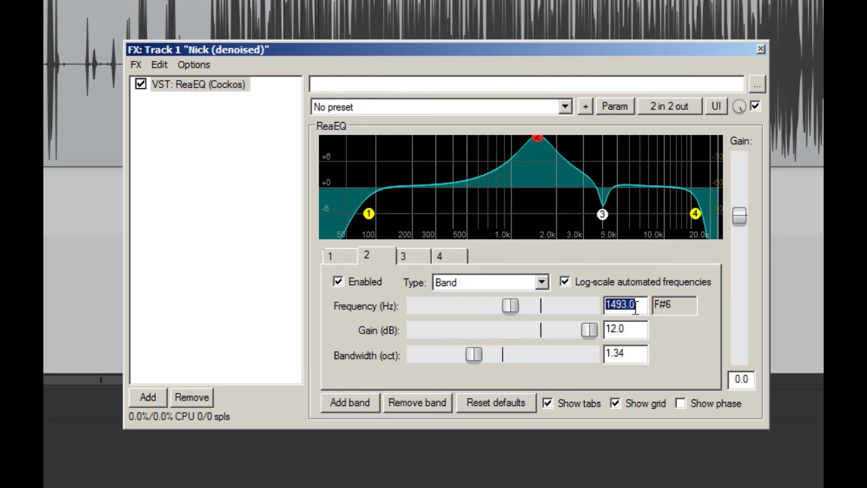
mouse_move(539, 148)
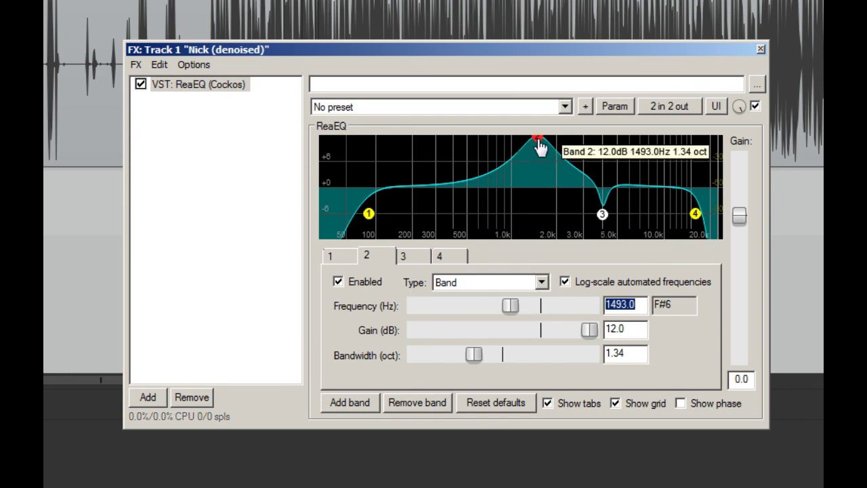
- Turn band 2 into a cut of about 2.9 dB and play back passages to hear the result
drag(588, 330, 534, 332)
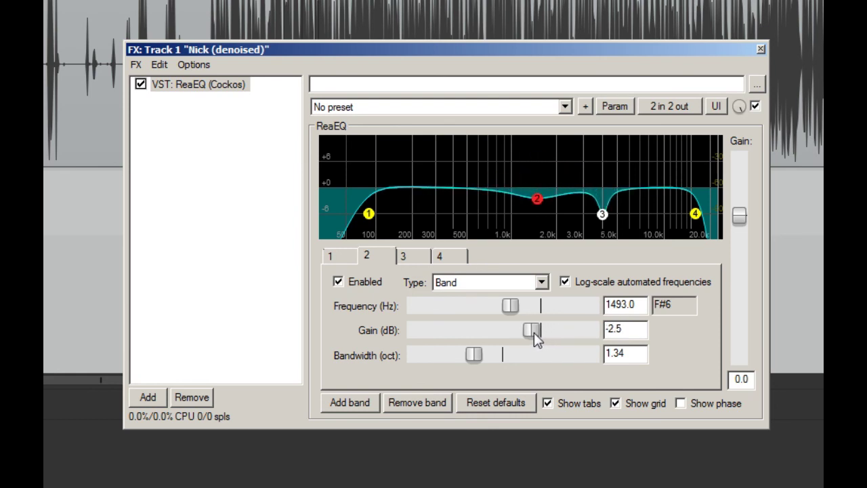
drag(534, 333, 532, 332)
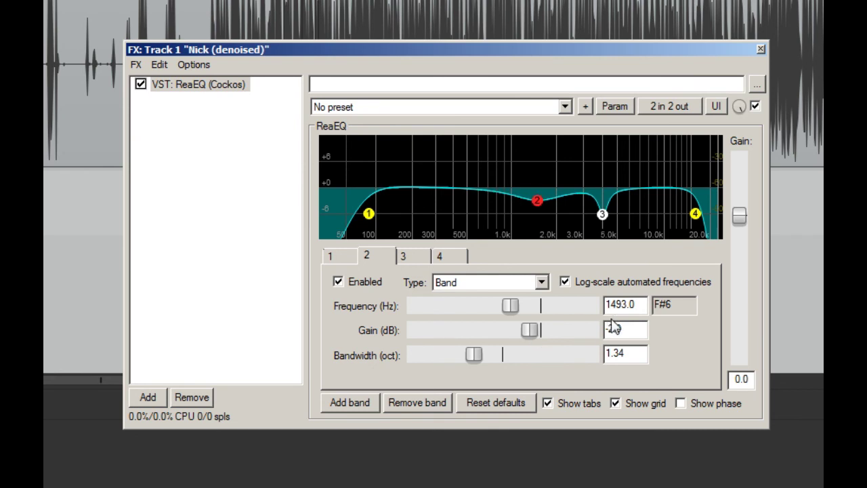
drag(633, 329, 603, 330)
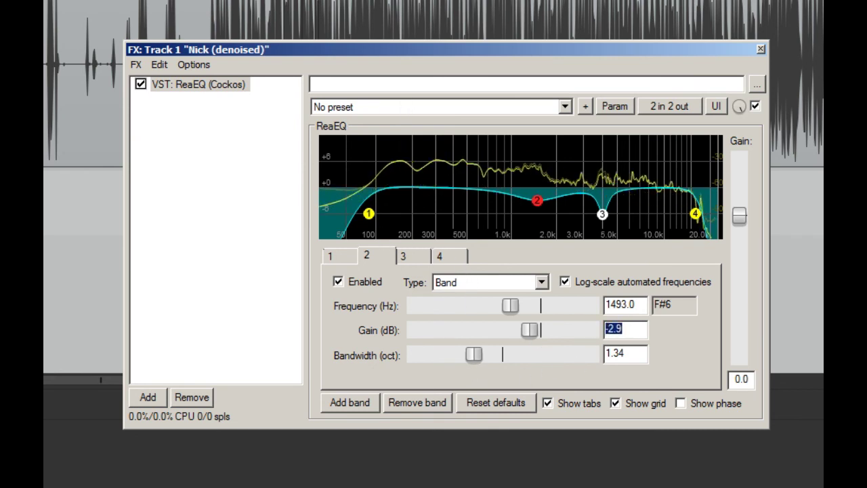
key(space)
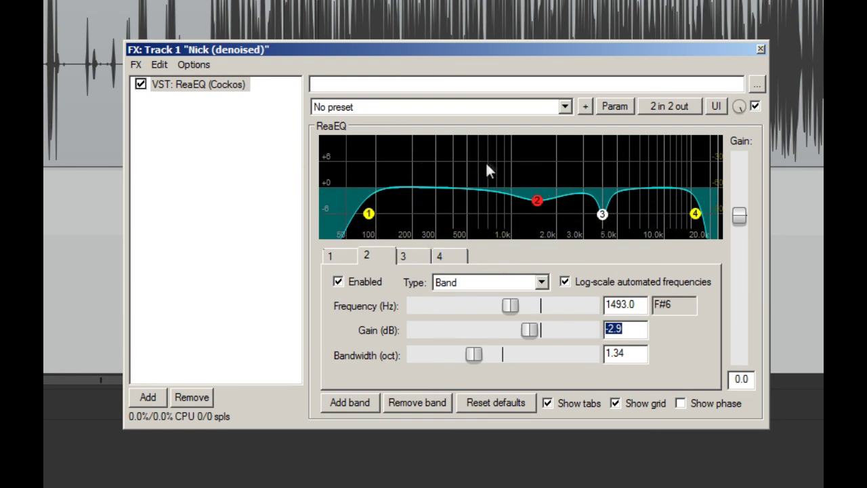
key(space)
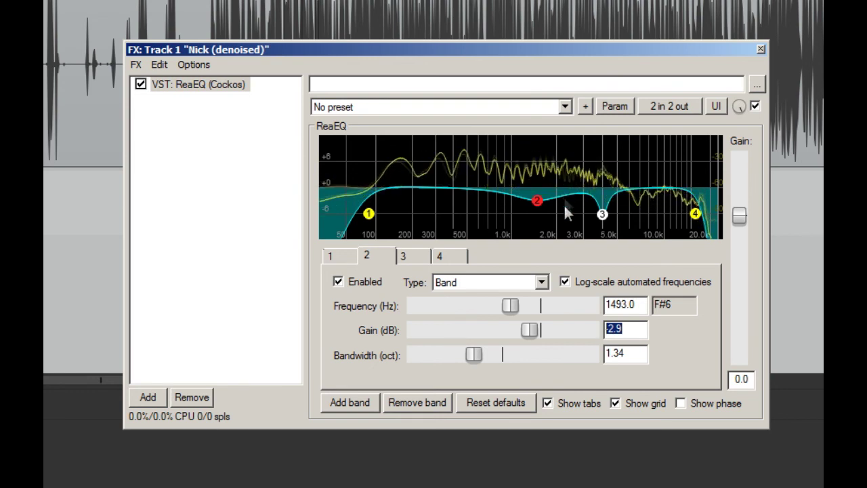
key(space)
key(space)
key(space)
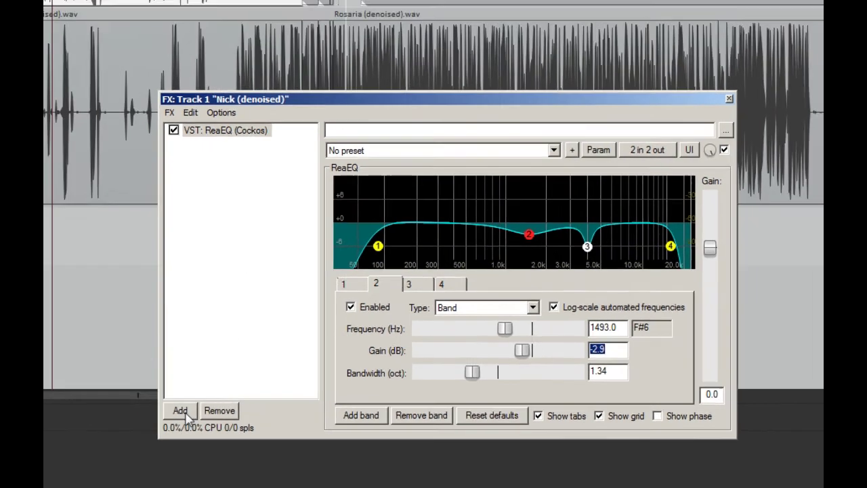
- Add a second ReaEQ instance to track 1's effects chain
click(160, 397)
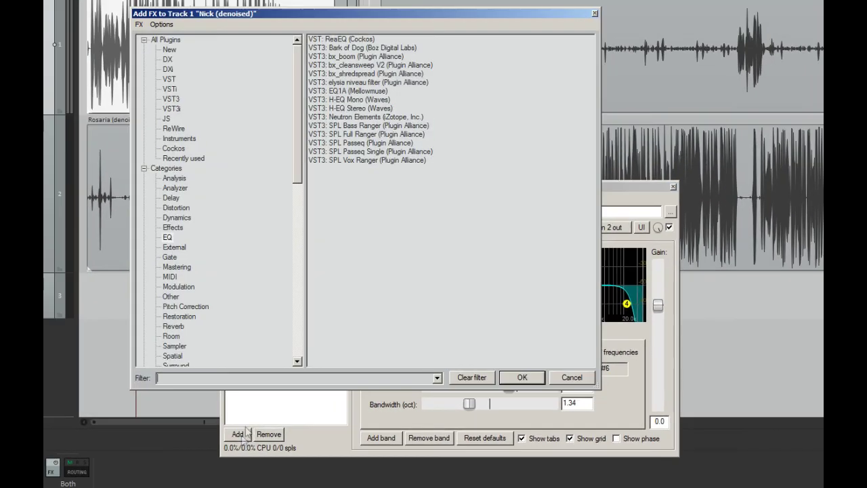
click(344, 40)
click(516, 376)
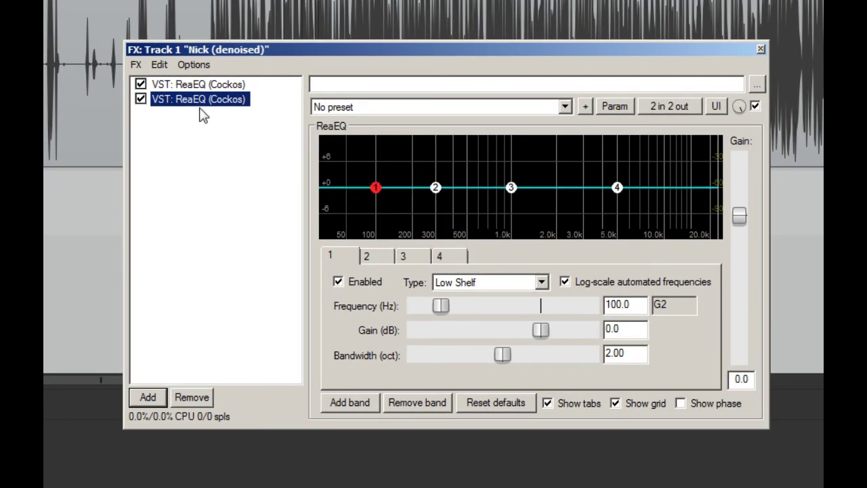
- Switch between the two ReaEQ instances to compare their curves, ending with the second one selected
click(194, 85)
click(200, 100)
click(201, 85)
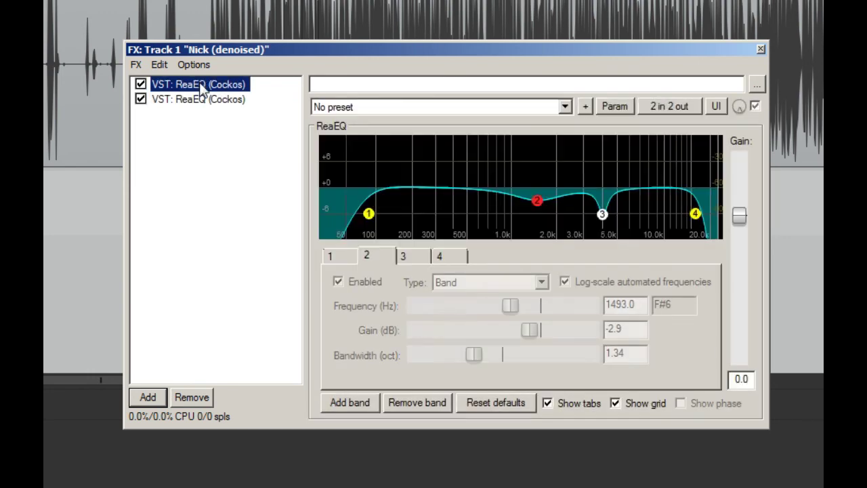
click(202, 100)
click(197, 85)
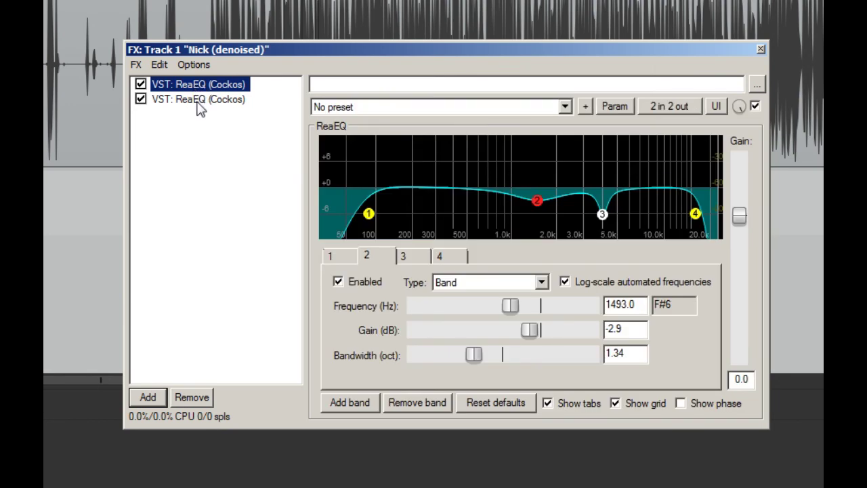
click(201, 100)
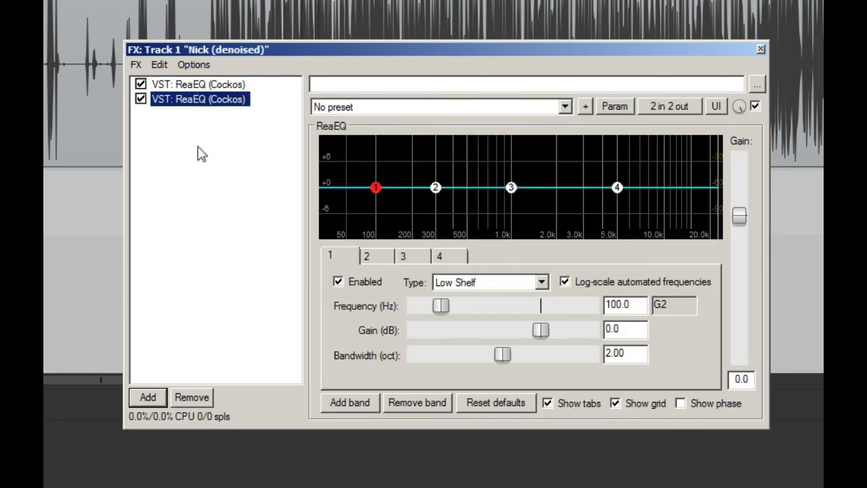
click(143, 124)
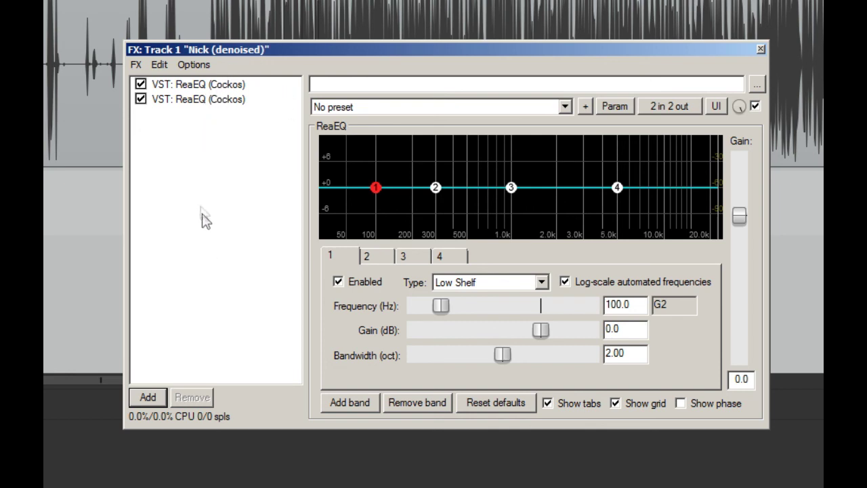
click(179, 101)
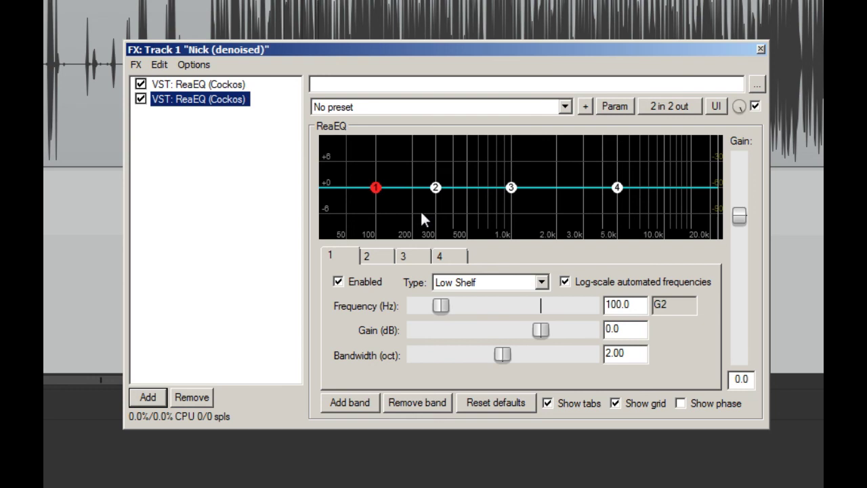
- Boost band 2 of the second ReaEQ by about 5.2 dB near 160 Hz with a 2.40-octave bandwidth
drag(436, 188, 409, 176)
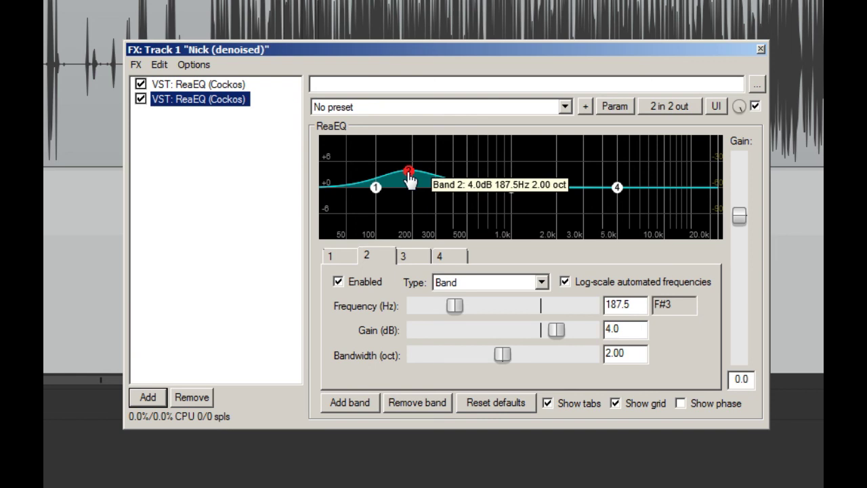
drag(410, 177, 403, 173)
key(space)
drag(500, 350, 519, 355)
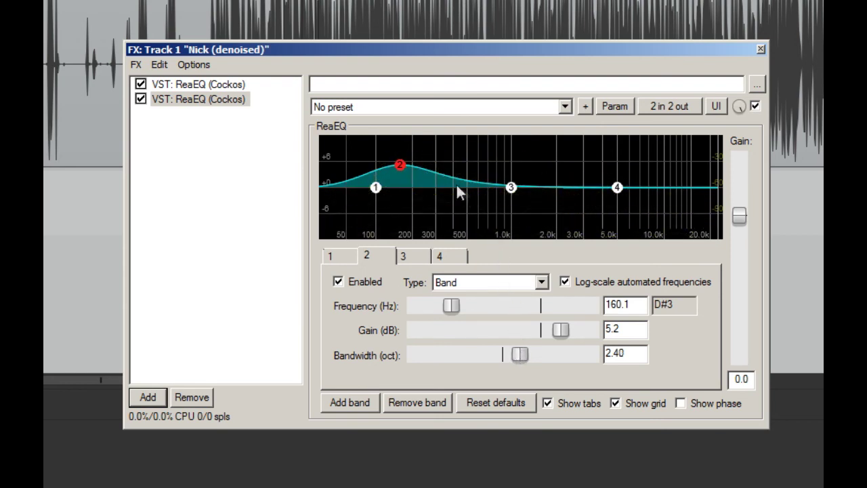
mouse_move(400, 169)
drag(354, 47, 348, 44)
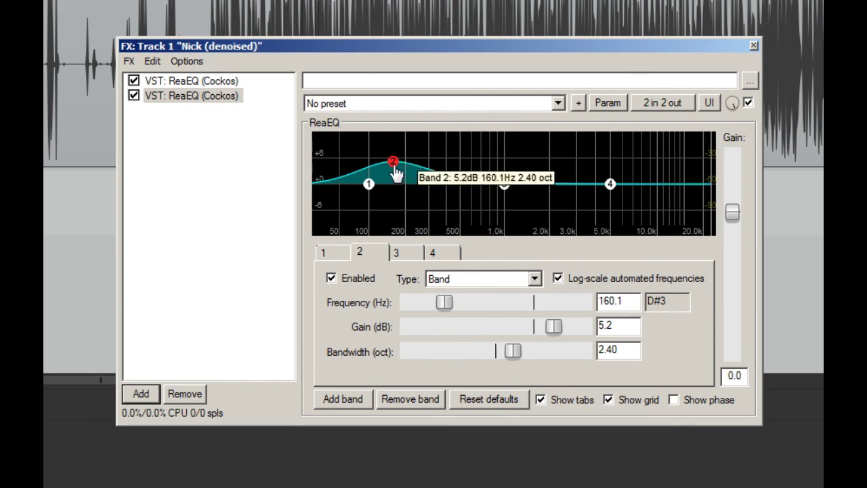
- Try band 2 at -5.0 dB, then boost it to 5.6 dB at about 160 Hz while listening to a passage
drag(395, 170, 394, 212)
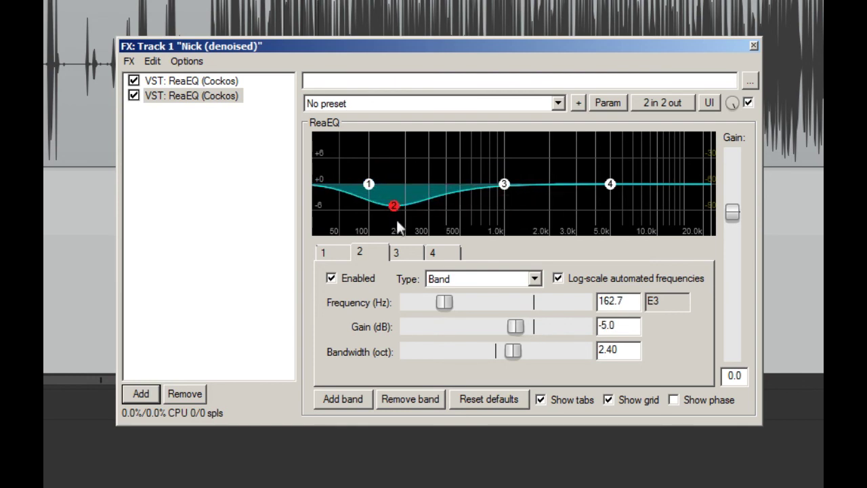
drag(395, 203, 394, 160)
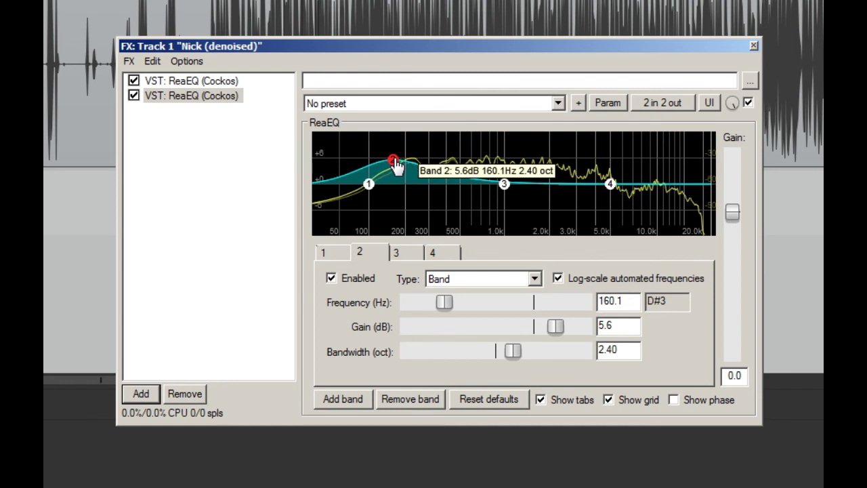
key(space)
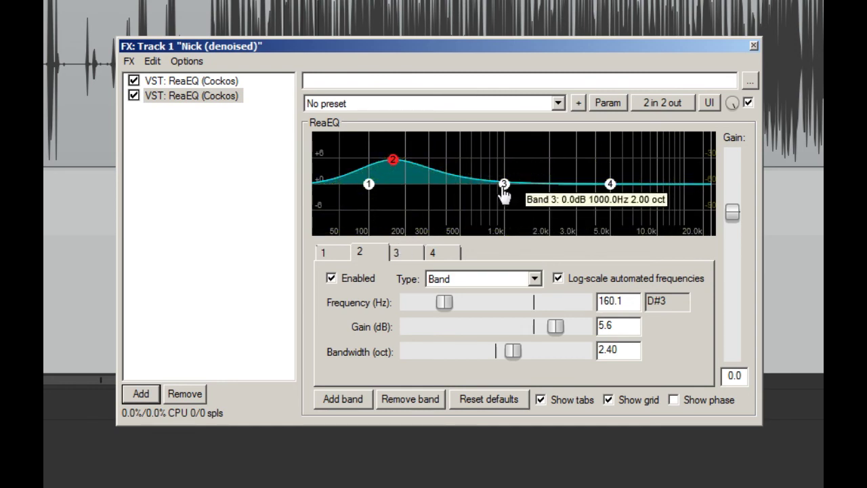
- Boost band 3 to 5.2 dB, narrow it to 0.92 octaves, then set it to about -0.2 dB near 722 Hz and start playback
drag(503, 190, 491, 161)
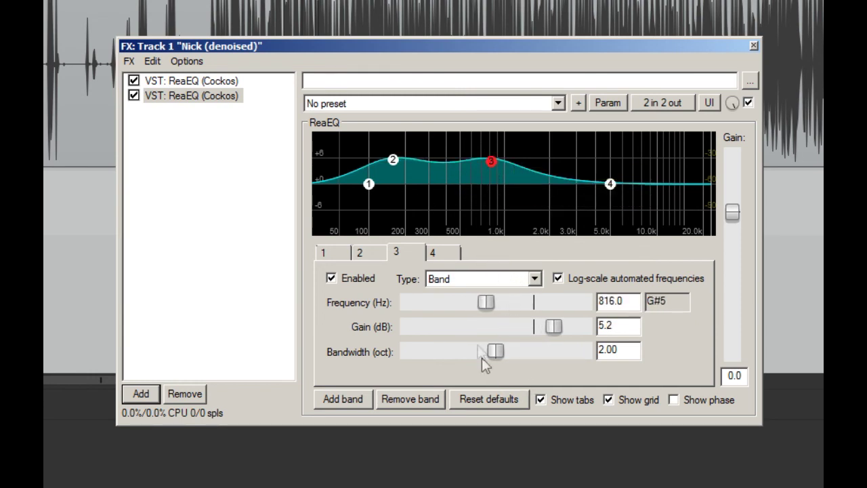
drag(497, 350, 447, 351)
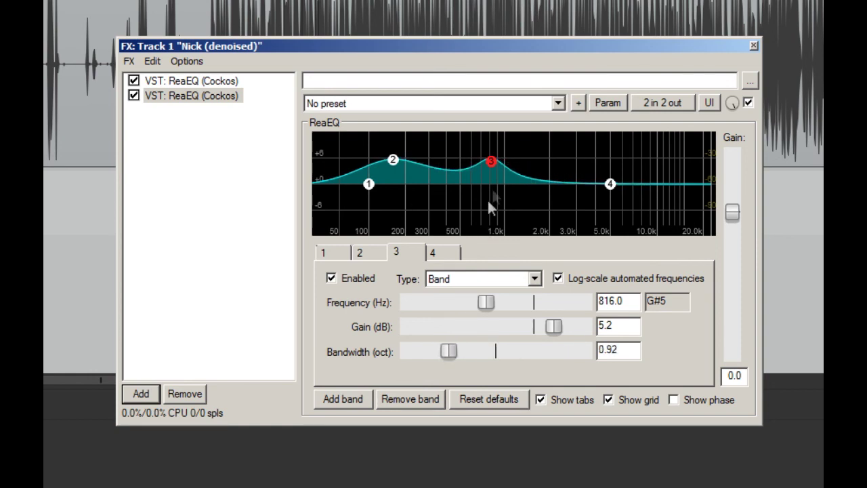
drag(490, 162, 485, 191)
key(space)
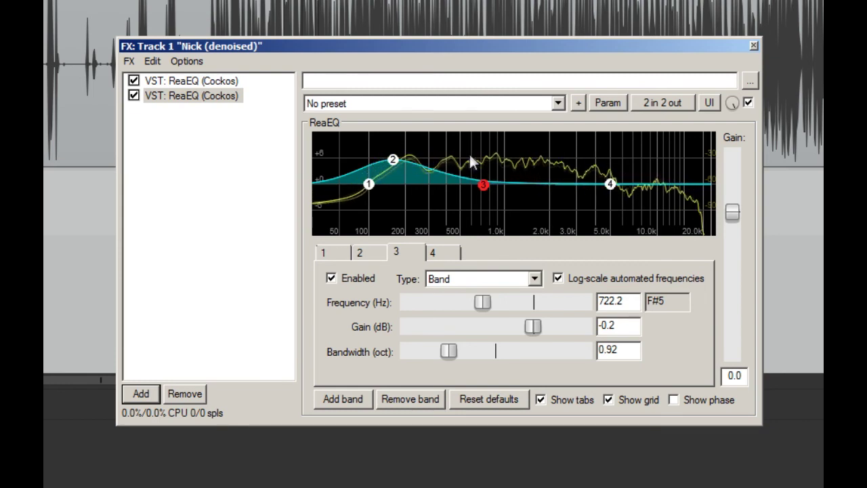
- Sweep a boosted band 3 of the second ReaEQ to about 451.5 Hz while listening, and cut it to -3.7 dB
key(space)
drag(484, 191, 486, 183)
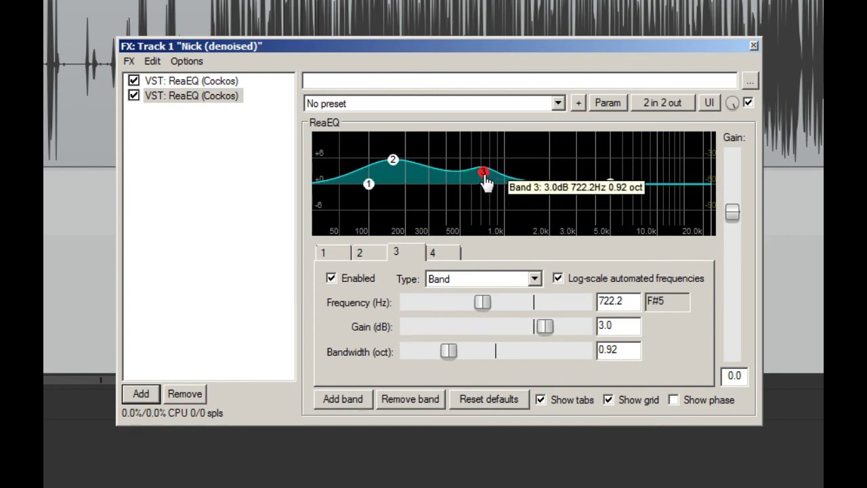
mouse_move(485, 182)
mouse_down()
mouse_move(483, 156)
mouse_move(457, 150)
mouse_move(472, 145)
mouse_move(433, 145)
mouse_move(456, 141)
mouse_up()
key(space)
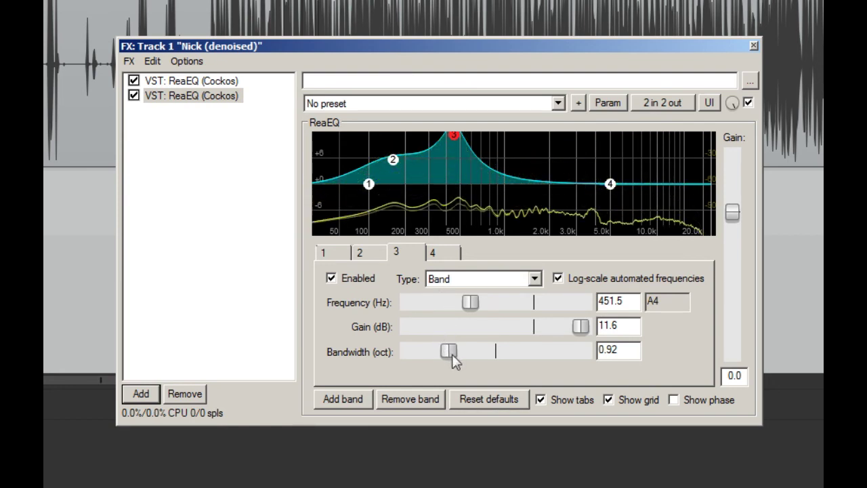
drag(572, 332, 519, 326)
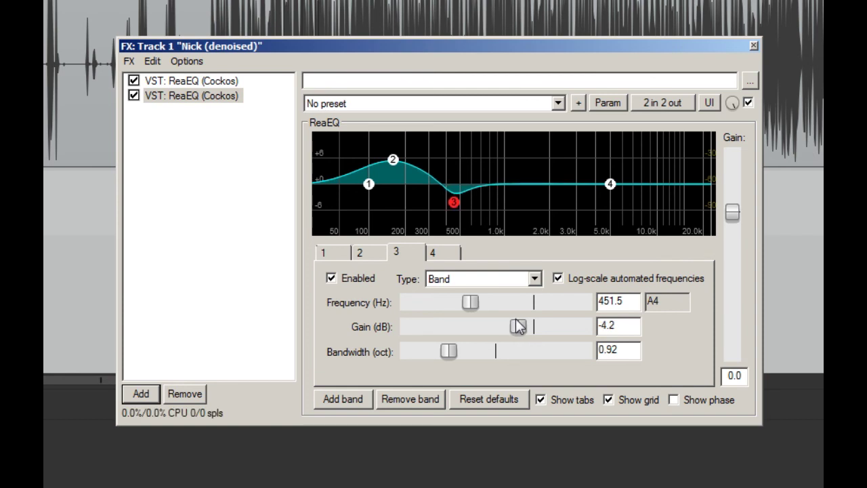
drag(521, 328, 522, 327)
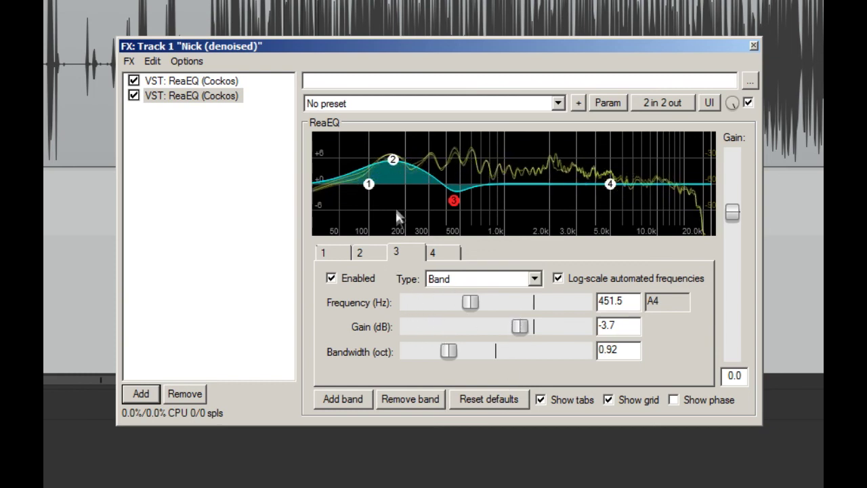
- Lower band 2's boost in the second ReaEQ to 3.6 dB at about 160 Hz
click(394, 164)
drag(395, 170, 394, 175)
key(space)
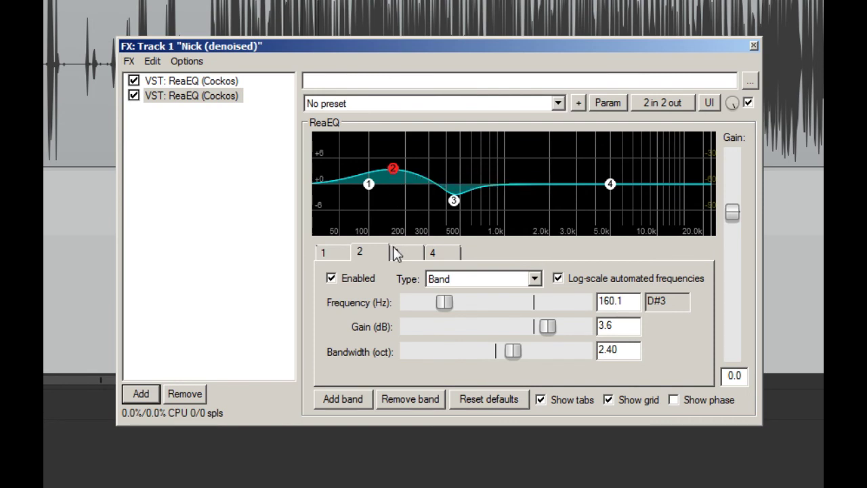
- Play the passage with the second ReaEQ bypassed and enabled to compare the sound
key(space)
key(space)
click(133, 81)
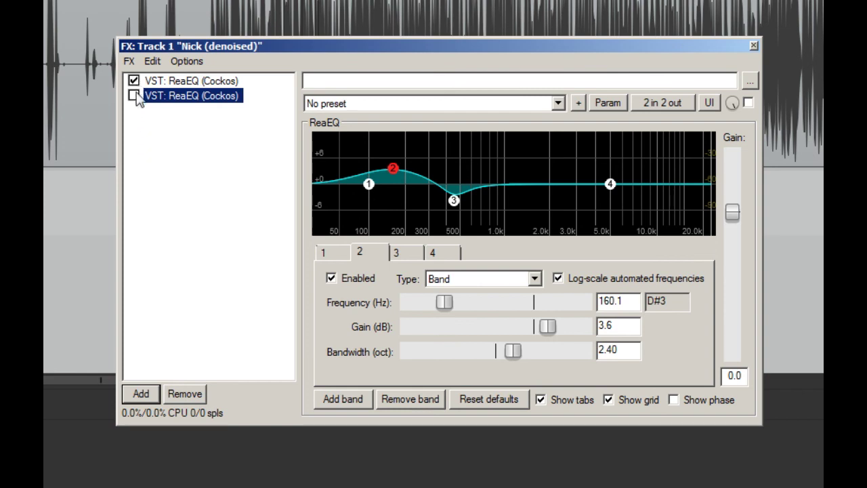
key(space)
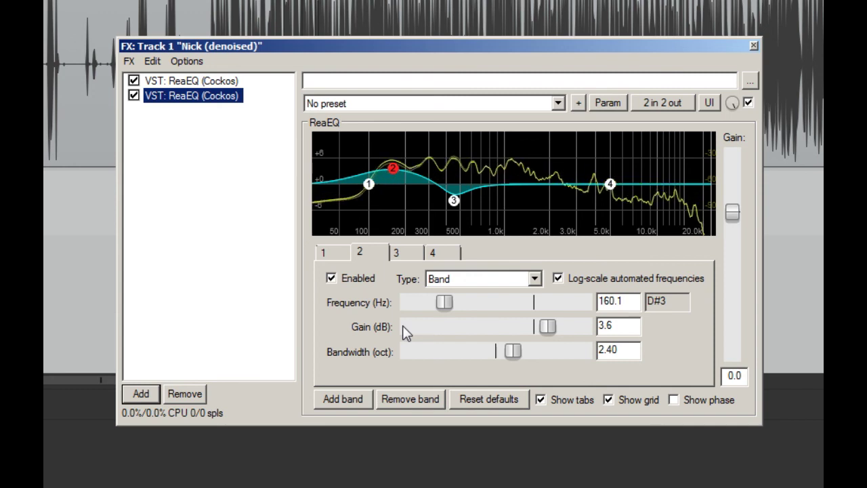
key(space)
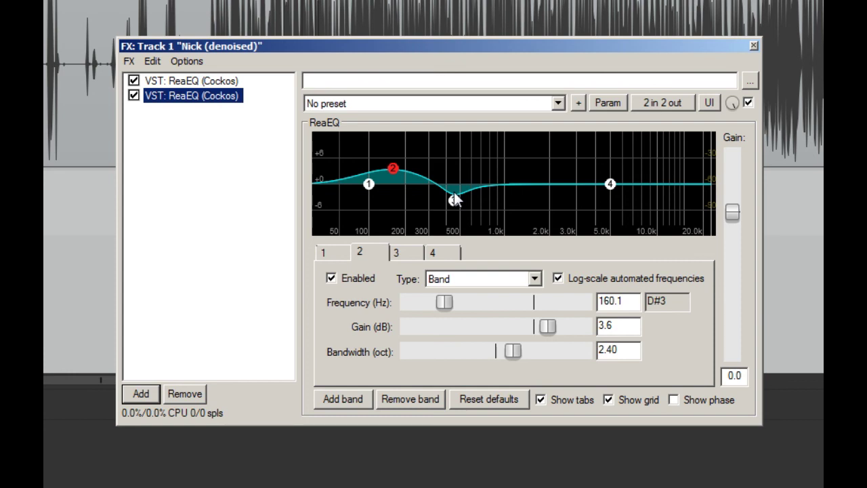
key(space)
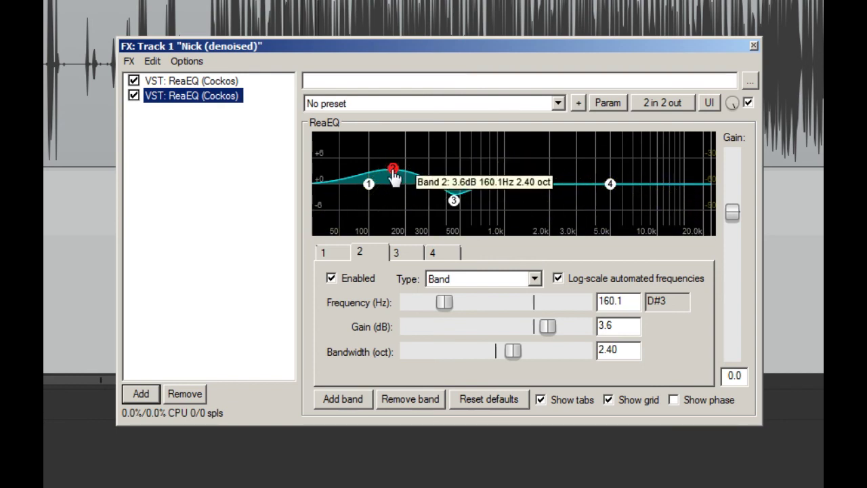
- Raise band 2's boost in the second ReaEQ to 4.4 dB and play a short passage
drag(393, 174, 394, 173)
key(space)
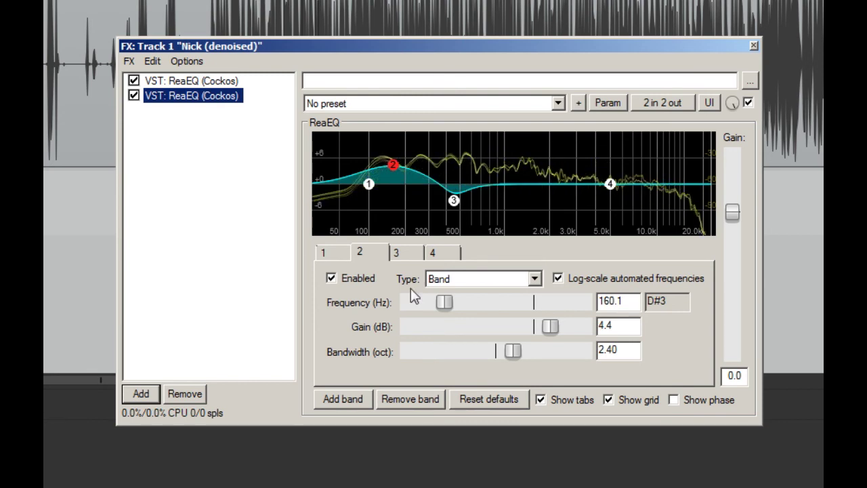
key(space)
- Set band 2 of the first ReaEQ to -3.1 dB at about 1435 Hz during playback
click(218, 81)
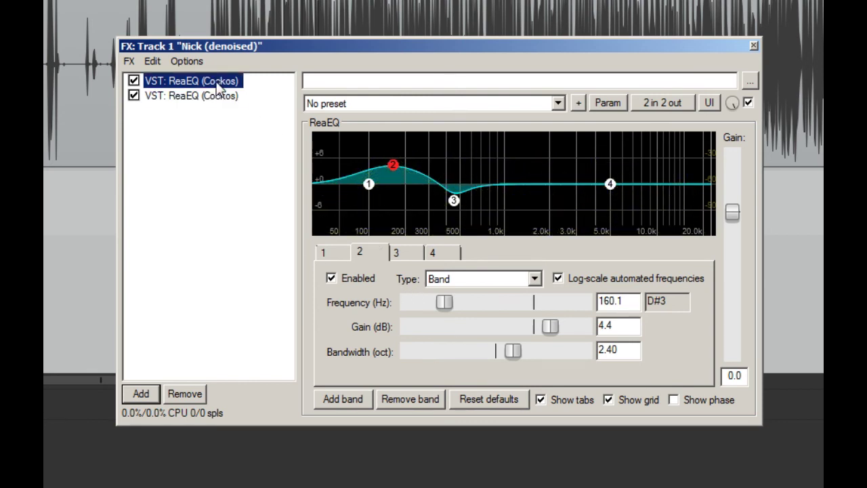
key(space)
mouse_move(530, 199)
mouse_down()
mouse_move(527, 150)
mouse_move(528, 208)
mouse_up()
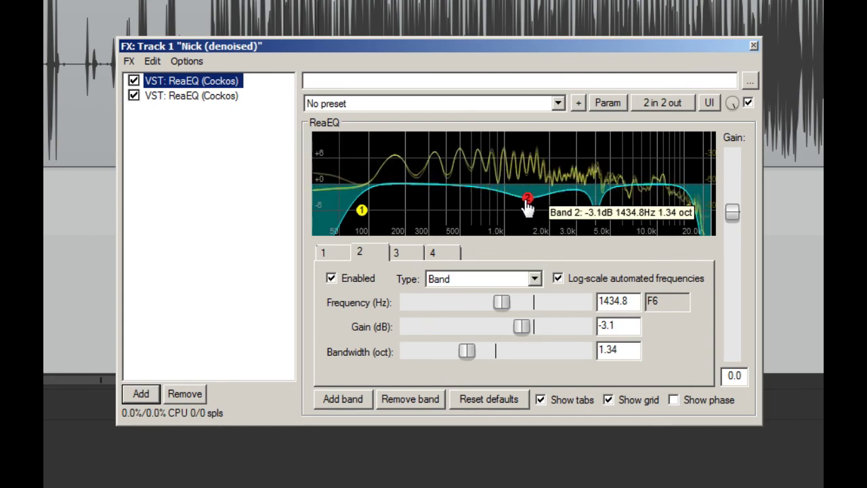
key(space)
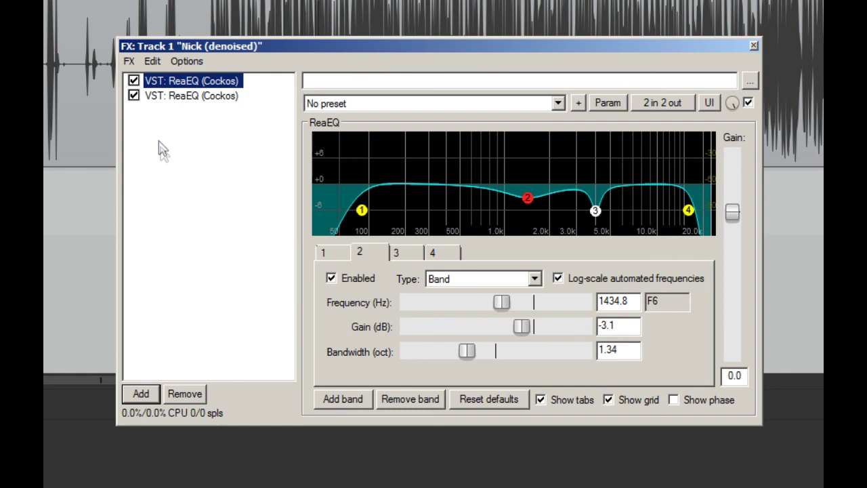
- Bypass and re-enable both ReaEQ instances during playback to compare the processed and unprocessed voice
click(134, 81)
click(134, 96)
click(133, 81)
click(133, 96)
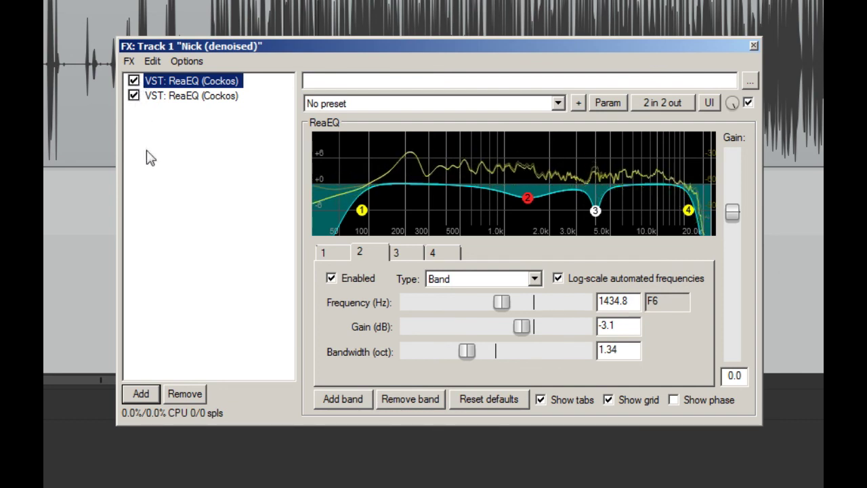
key(space)
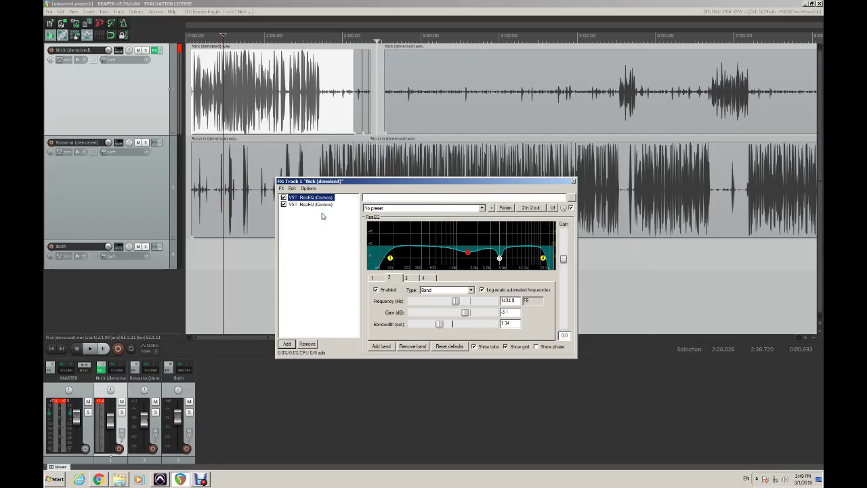
- Add the ReaComp (Cockos) compressor from the Dynamics category to the end of track 1's effects chain
click(210, 143)
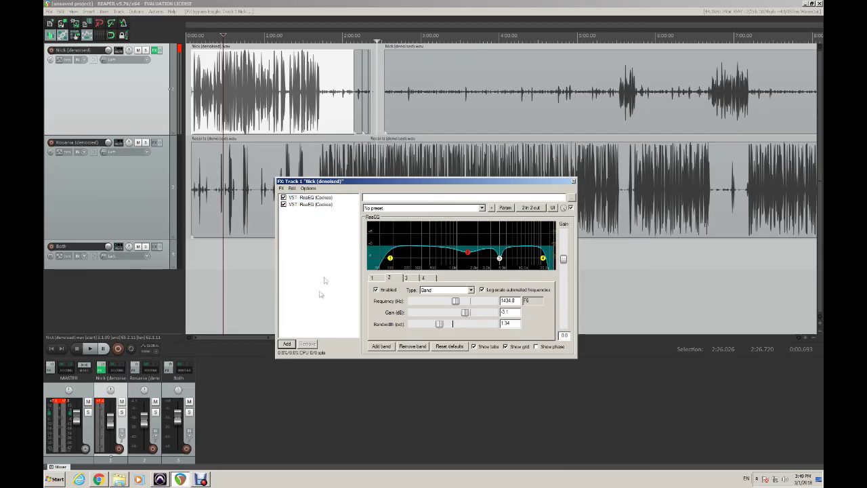
click(286, 344)
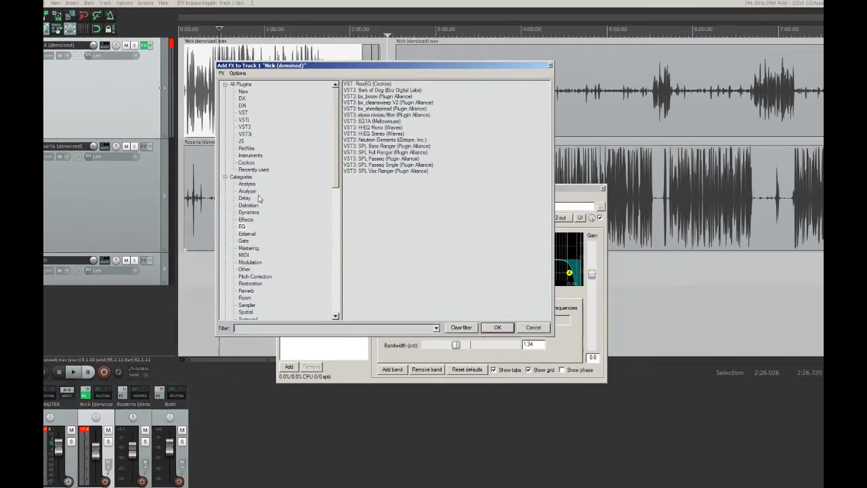
click(252, 237)
click(400, 81)
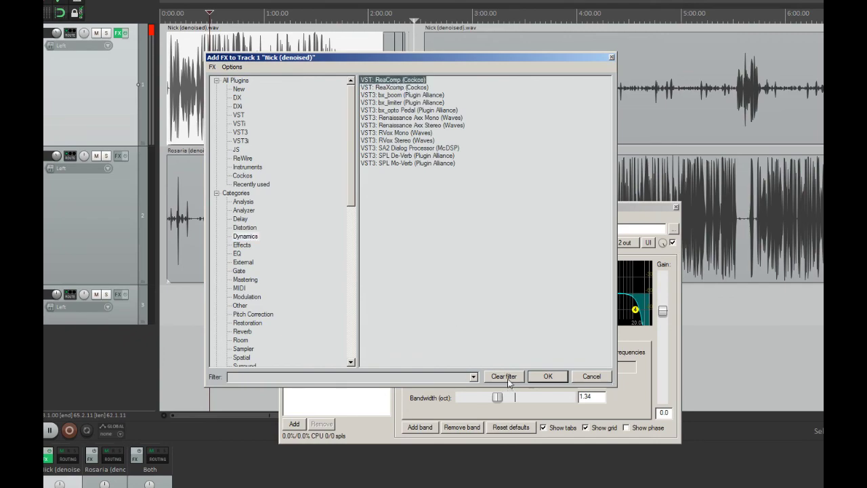
click(546, 377)
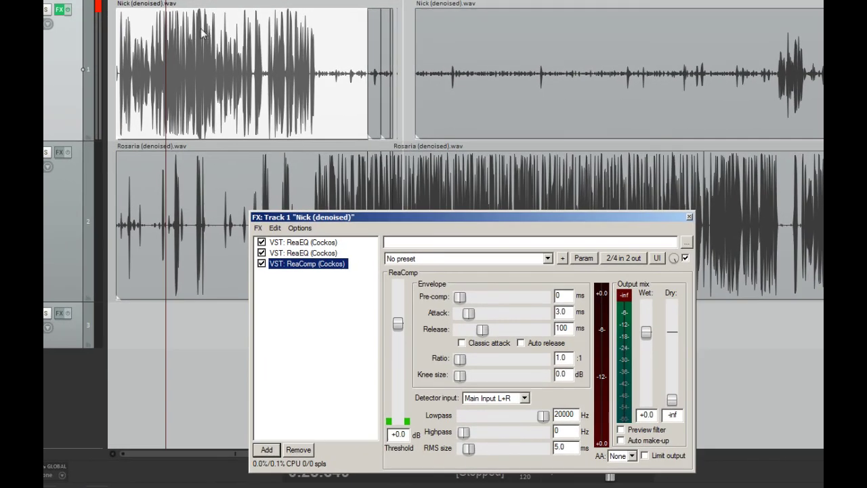
- Examine the peaks in track 1's waveform and set ReaComp's attack to 10.8 ms and release to 135 ms
click(211, 38)
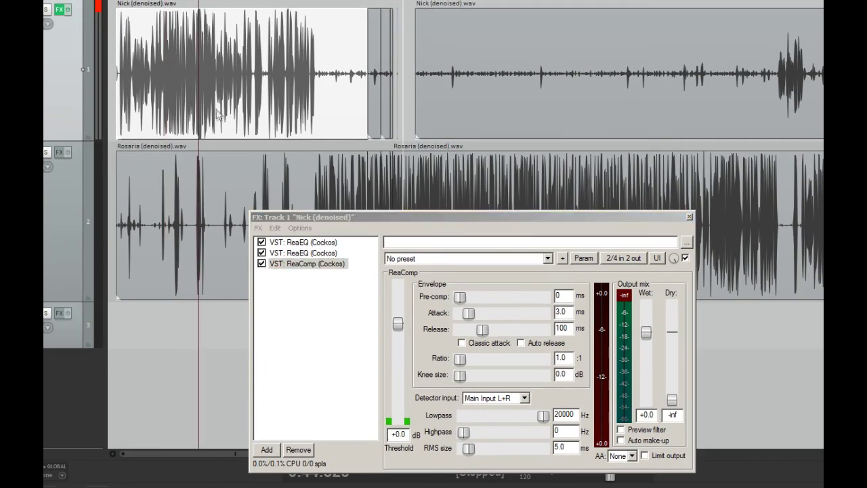
scroll(237, 129, up, 5)
scroll(231, 143, up, 4)
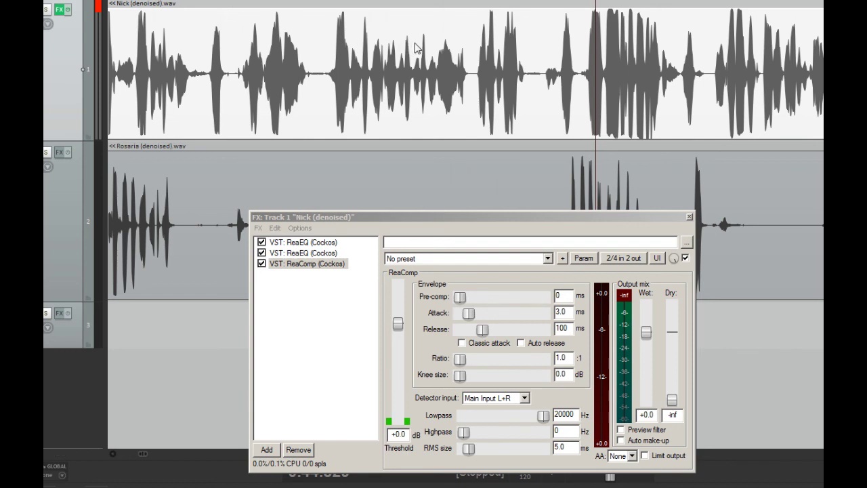
scroll(416, 48, right, 5)
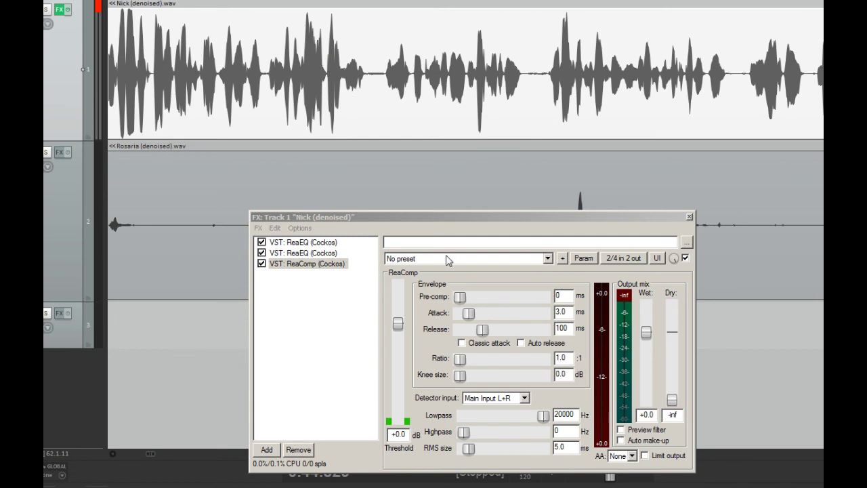
drag(459, 218, 452, 180)
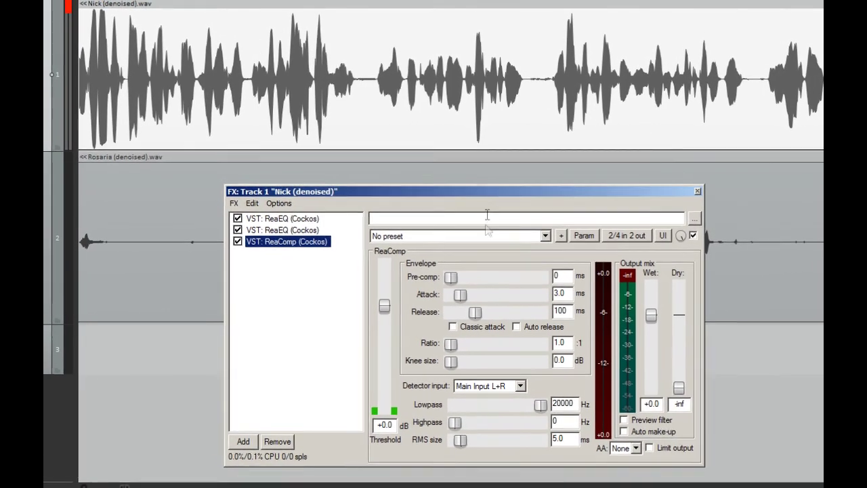
drag(460, 300, 465, 306)
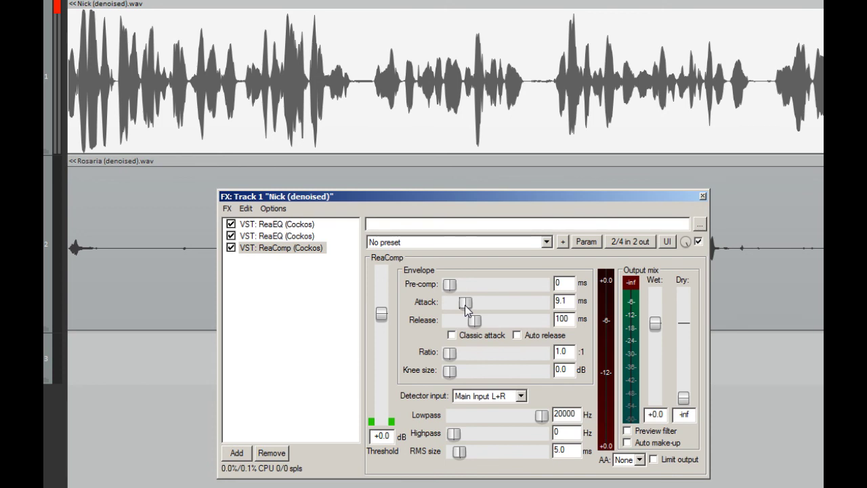
drag(466, 306, 467, 307)
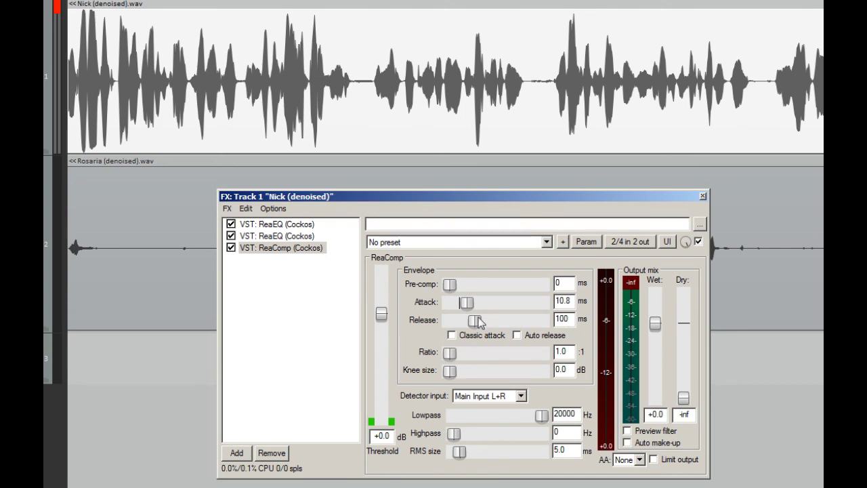
drag(474, 321, 478, 322)
drag(479, 323, 476, 327)
- Set ReaComp's ratio to 2.1:1 and its threshold to -10.3 dB
drag(452, 356, 463, 356)
double_click(462, 357)
drag(450, 354, 465, 359)
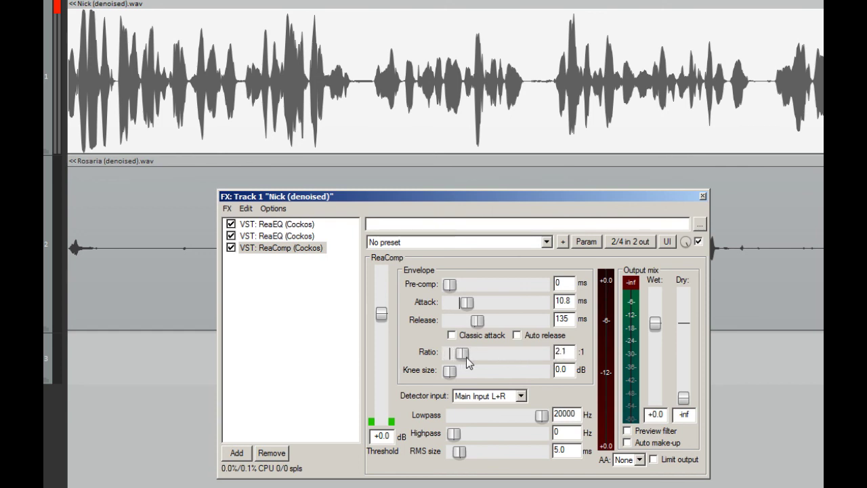
drag(386, 323, 388, 345)
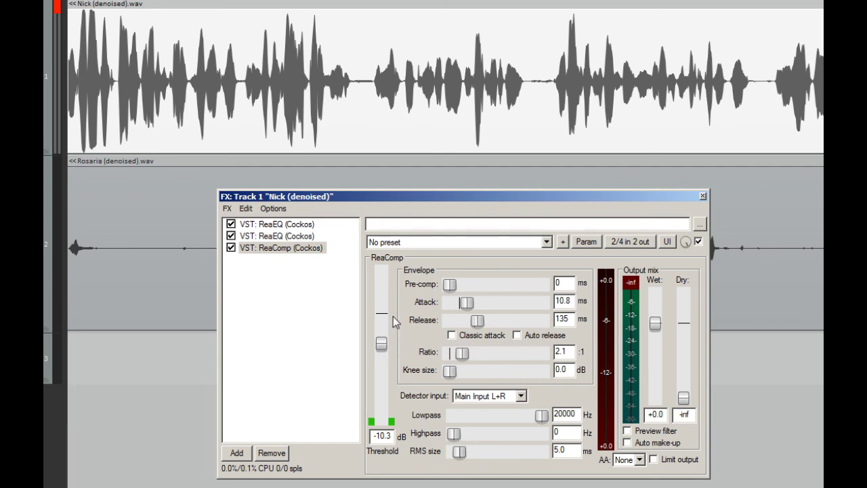
- Try ratios of 3.9:1 and 16.5:1, then set ReaComp's ratio to 3.2:1 and knee size to 2.7 dB
drag(463, 359, 470, 358)
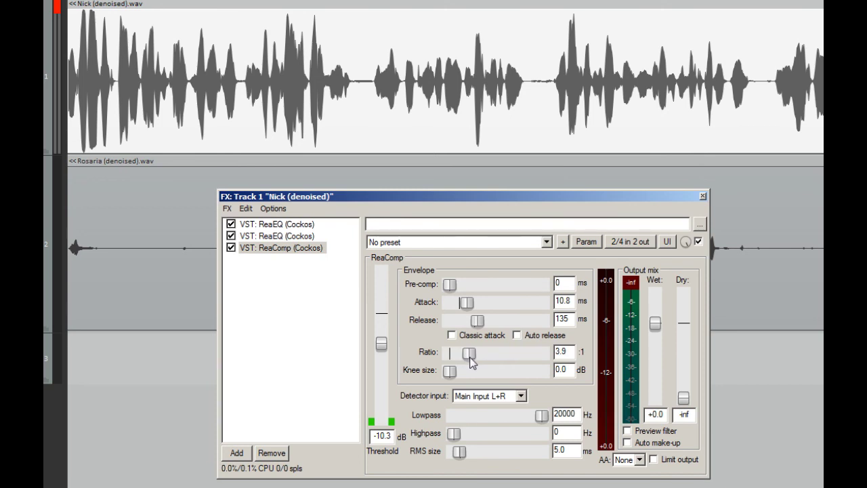
drag(471, 358, 491, 356)
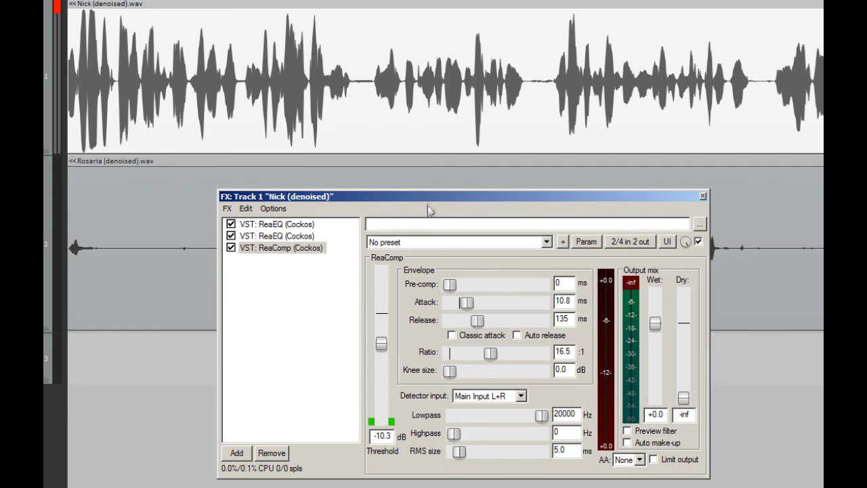
drag(427, 194, 433, 182)
drag(496, 341, 464, 359)
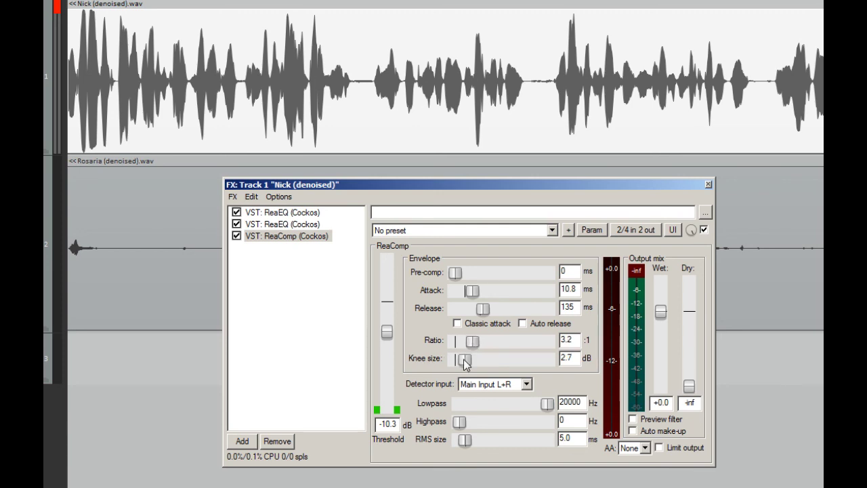
mouse_move(463, 361)
mouse_down()
mouse_move(453, 361)
mouse_move(464, 364)
mouse_up()
- Play a loud passage of track 1, lower ReaComp's threshold to -14.9 dB, and replay it to check the gain reduction
key(space)
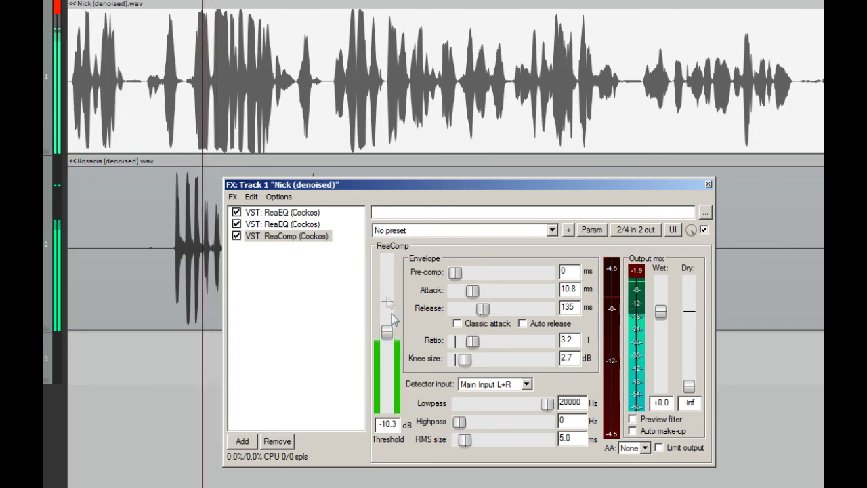
click(666, 53)
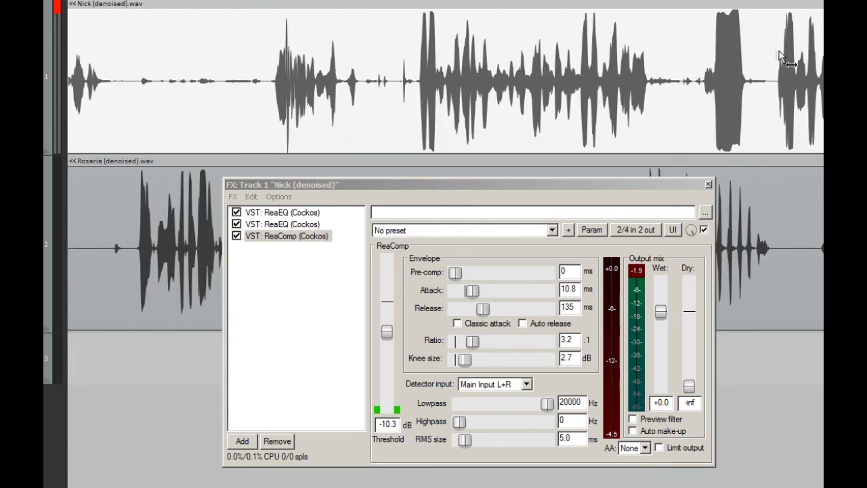
click(411, 45)
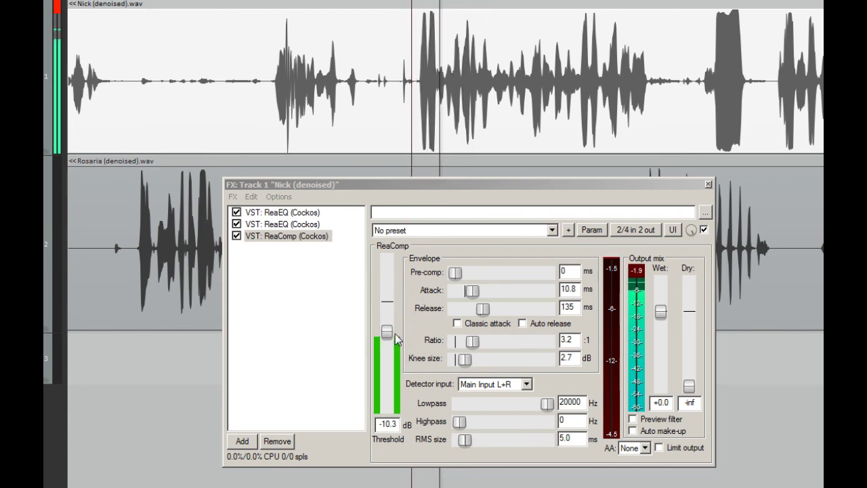
key(space)
drag(396, 338, 397, 349)
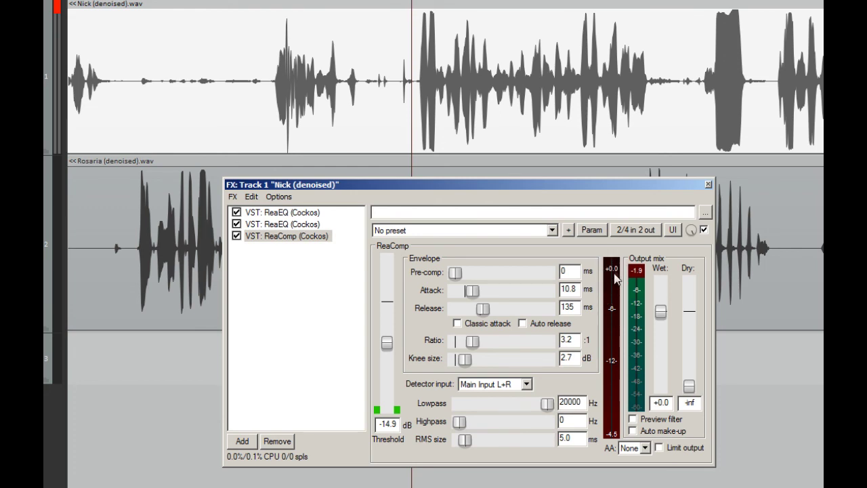
key(space)
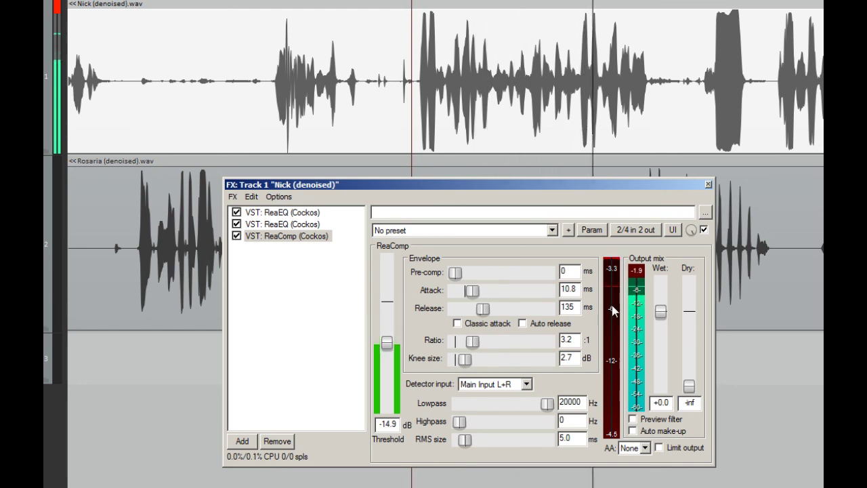
- Stop playback, find a quieter passage of track 1, and play it to check how ReaComp responds
key(space)
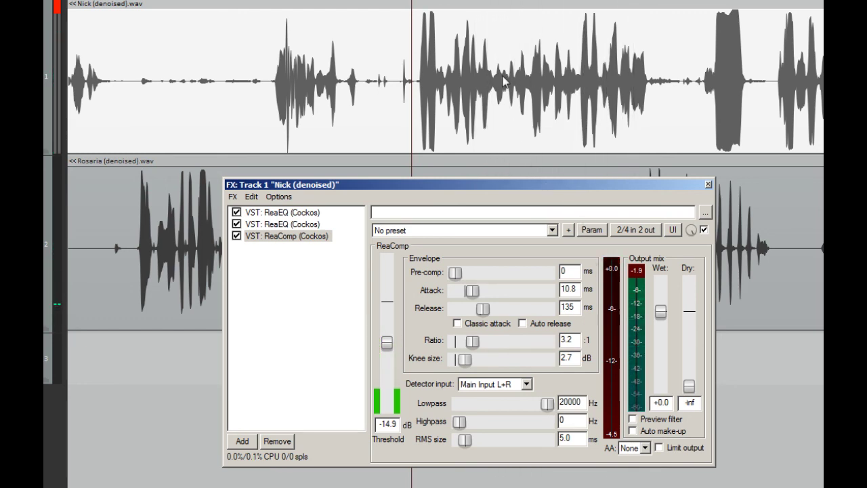
scroll(503, 70, right, 5)
scroll(503, 70, left, 6)
scroll(503, 70, left, 5)
scroll(503, 71, right, 9)
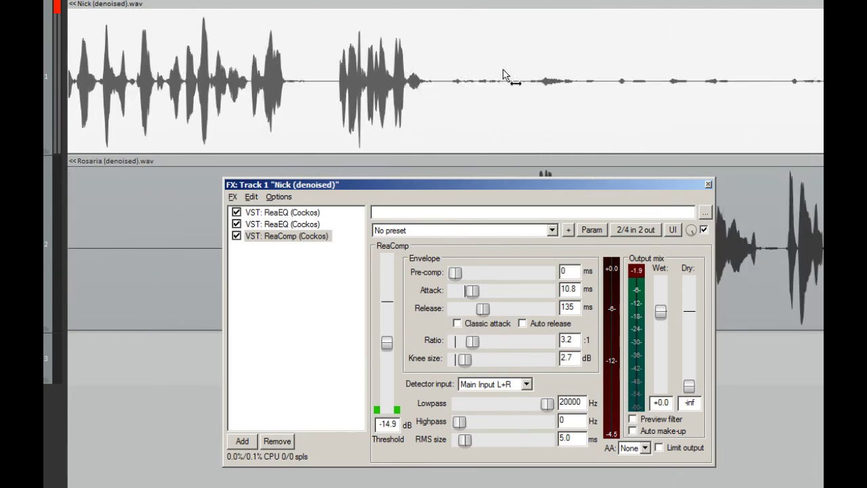
scroll(503, 74, right, 6)
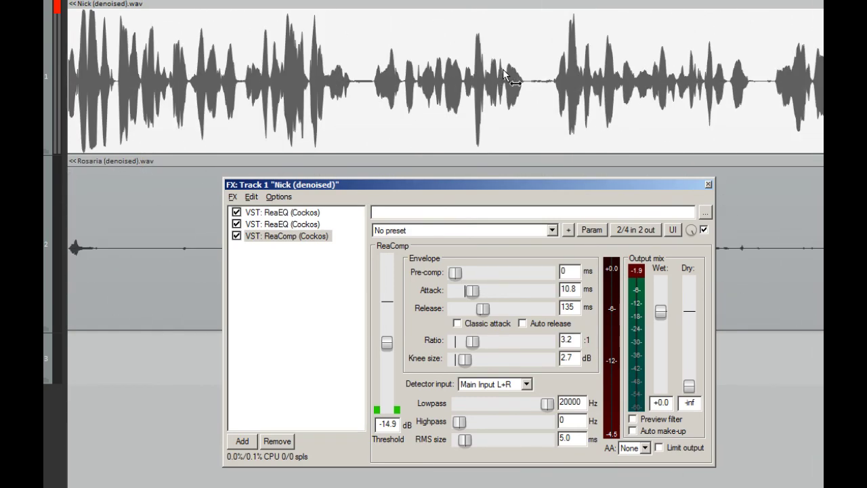
scroll(533, 46, left, 2)
click(505, 45)
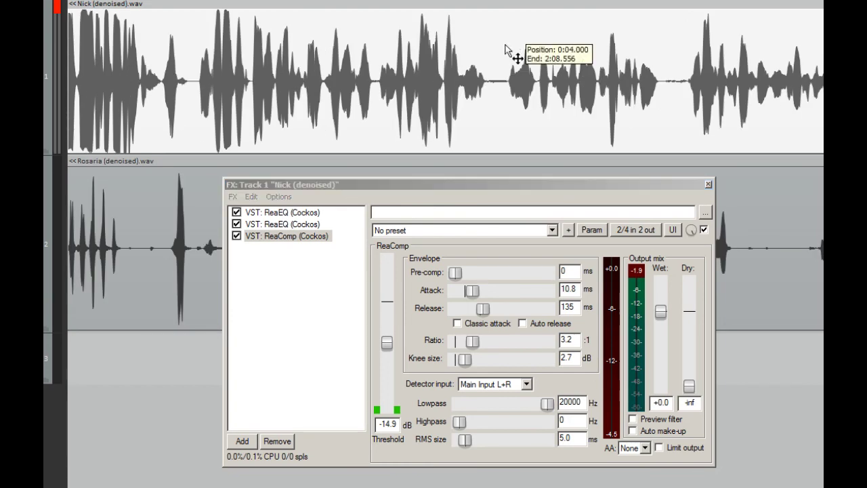
key(space)
key(space)
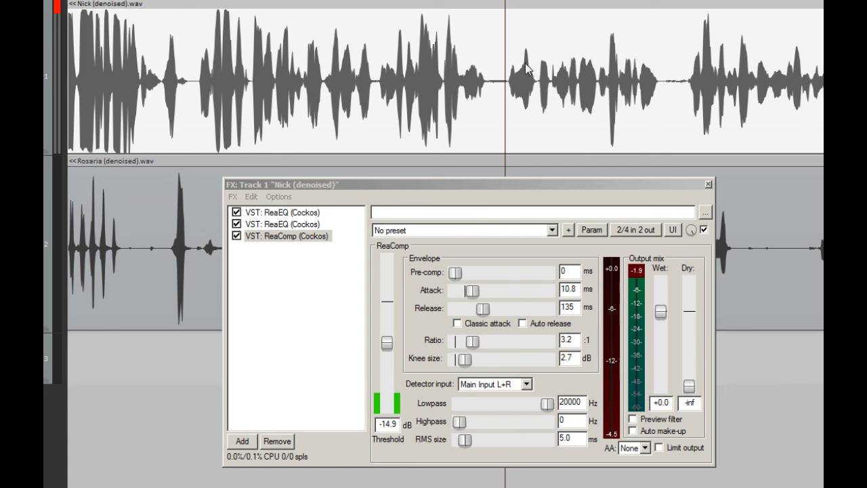
- Raise ReaComp's threshold to -12.9 dB while replaying the quieter passage of track 1
key(space)
drag(392, 352, 389, 346)
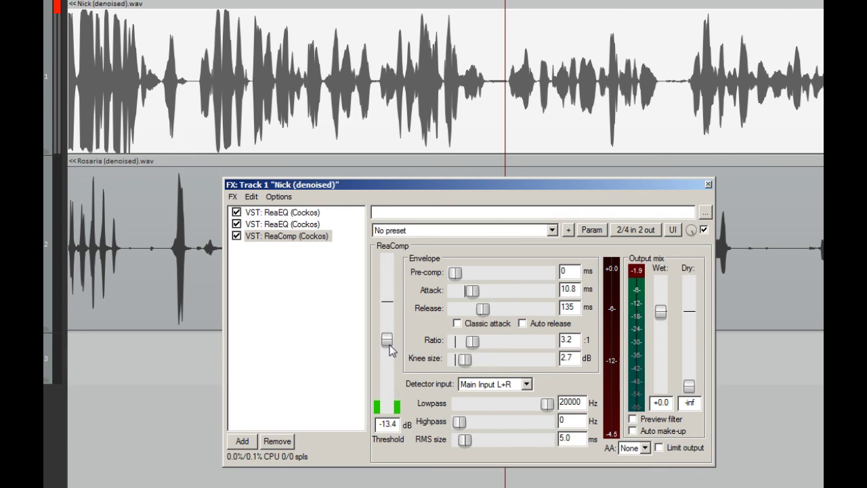
key(space)
drag(389, 345, 390, 343)
key(space)
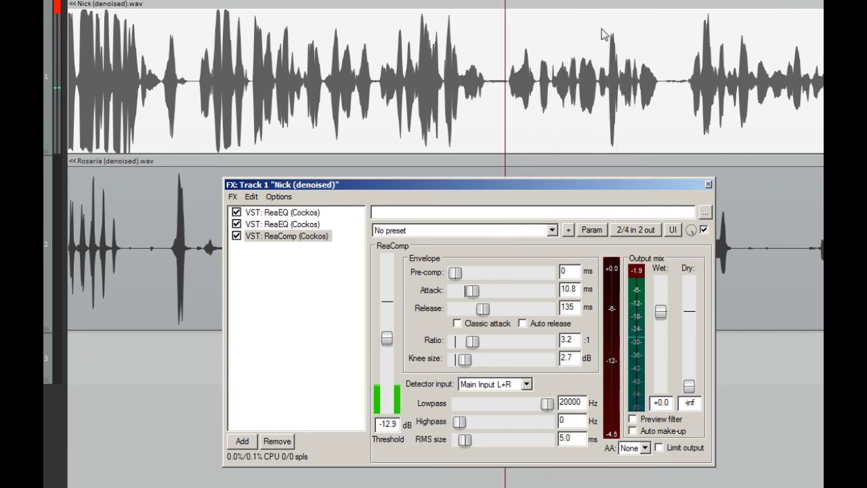
- Play quieter and louder passages of track 1 from several points to compare ReaComp's gain reduction
click(601, 35)
key(space)
key(space)
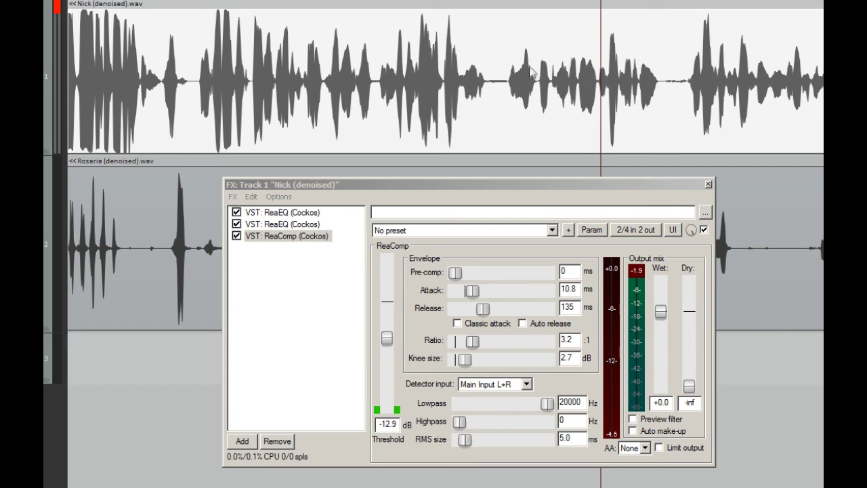
key(space)
click(383, 42)
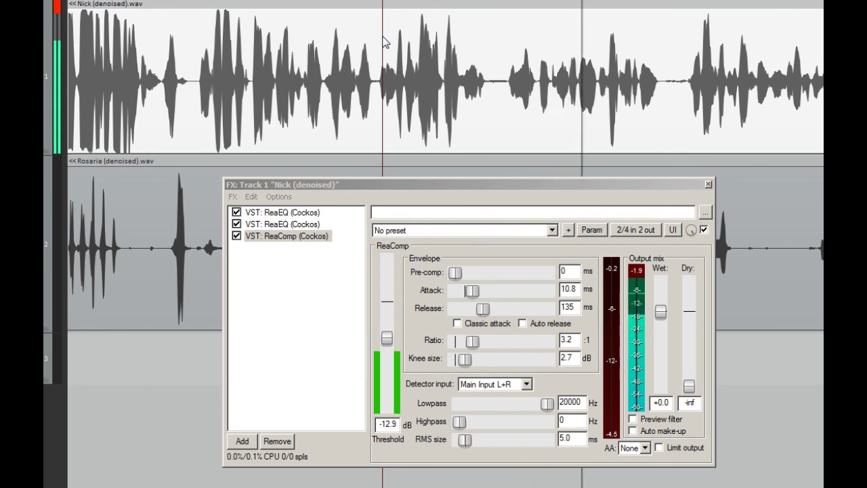
click(197, 39)
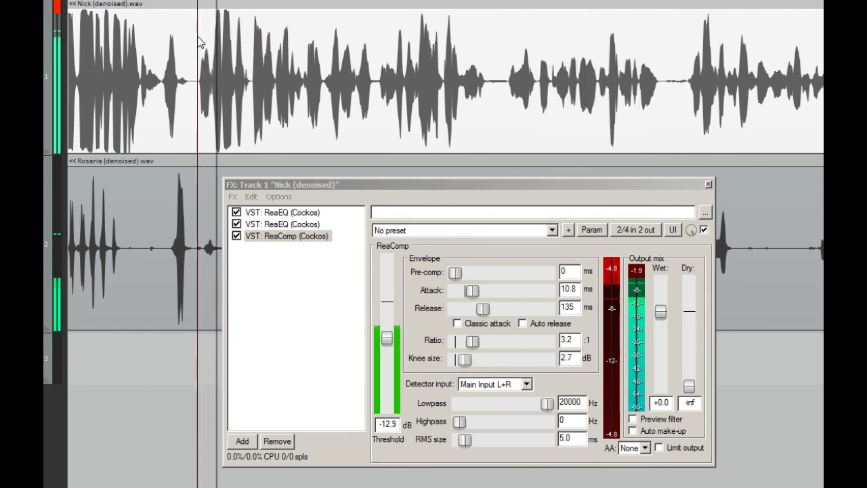
key(space)
key(space)
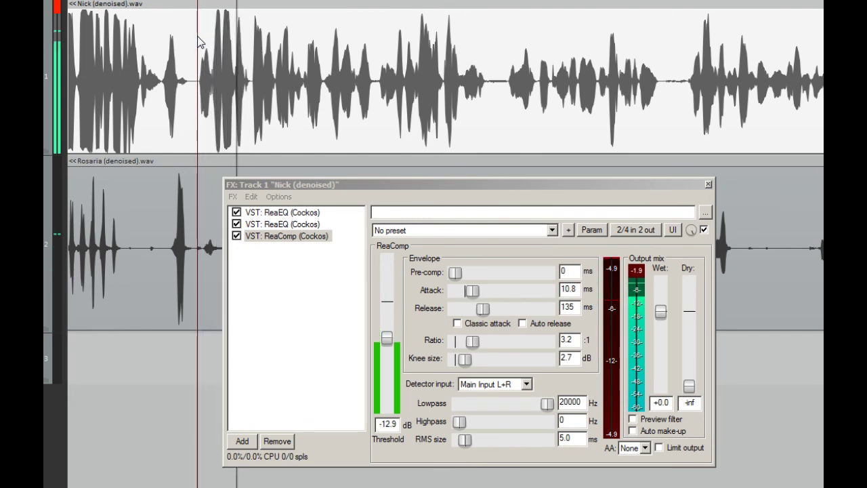
- Play the loud passage with ReaComp bypassed for comparison, re-enable ReaComp, and close track 1's FX window
click(236, 237)
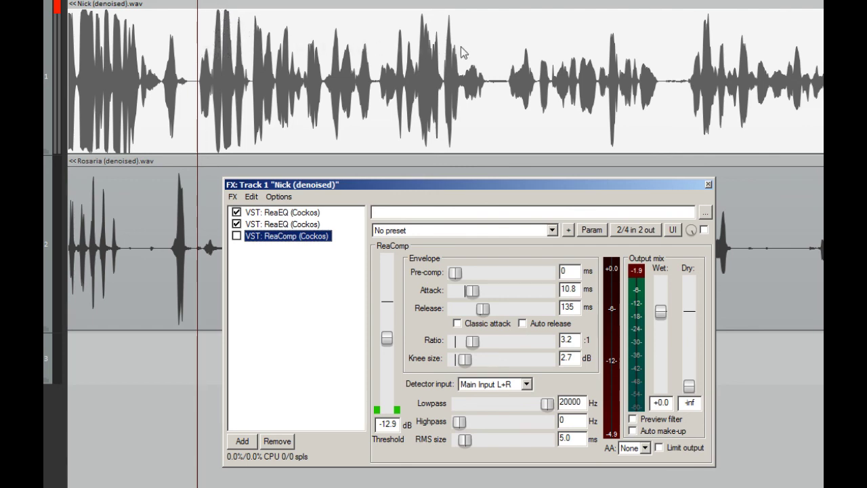
key(space)
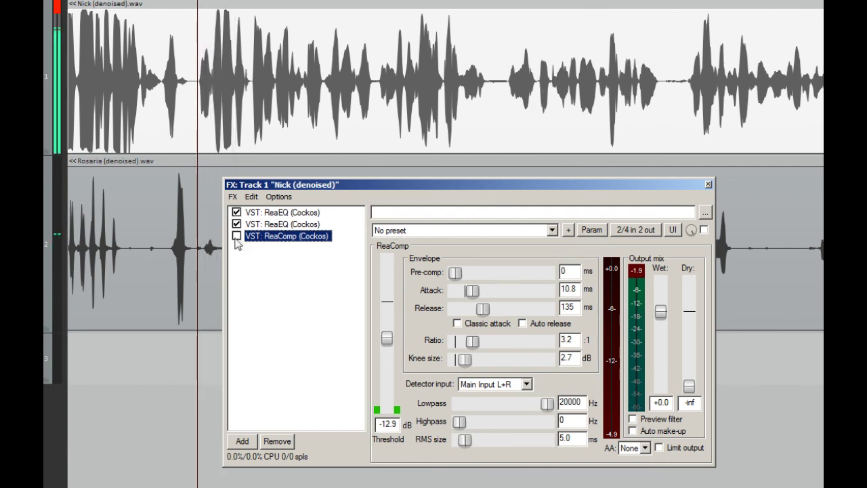
click(236, 237)
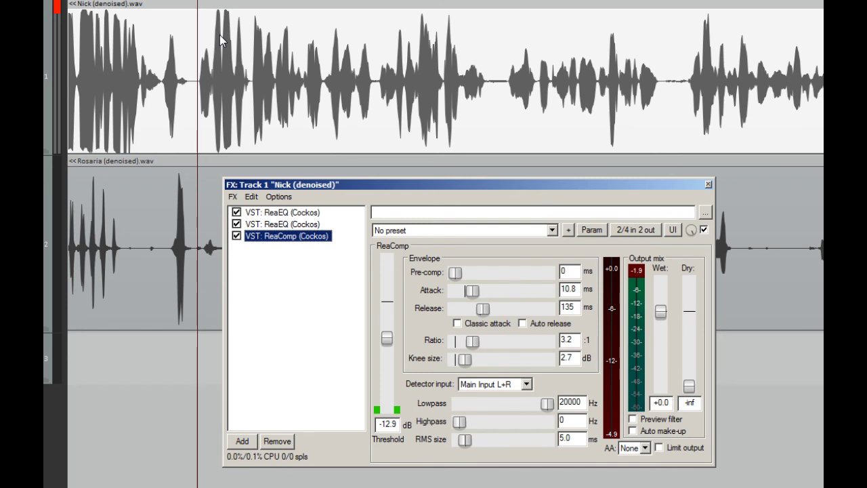
click(707, 184)
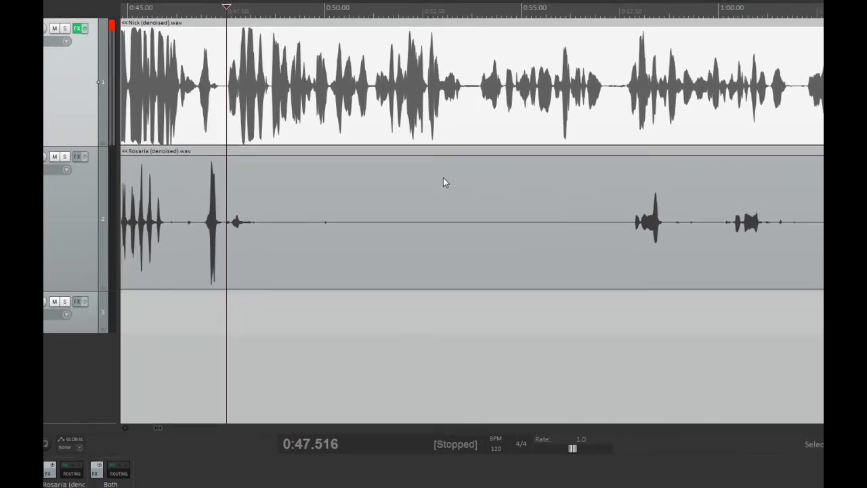
- Play a passage of the second speaker's voice on track 2 around 2:12 and open that track's plug-in browser
scroll(437, 173, right, 10)
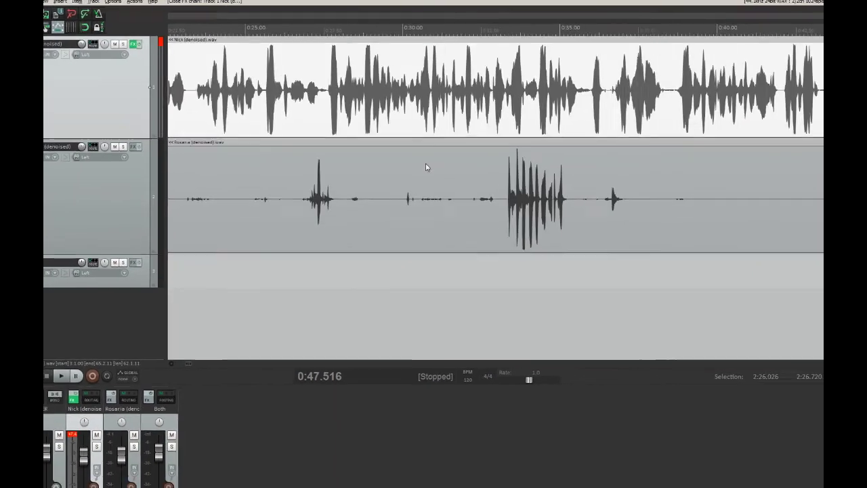
scroll(423, 164, right, 20)
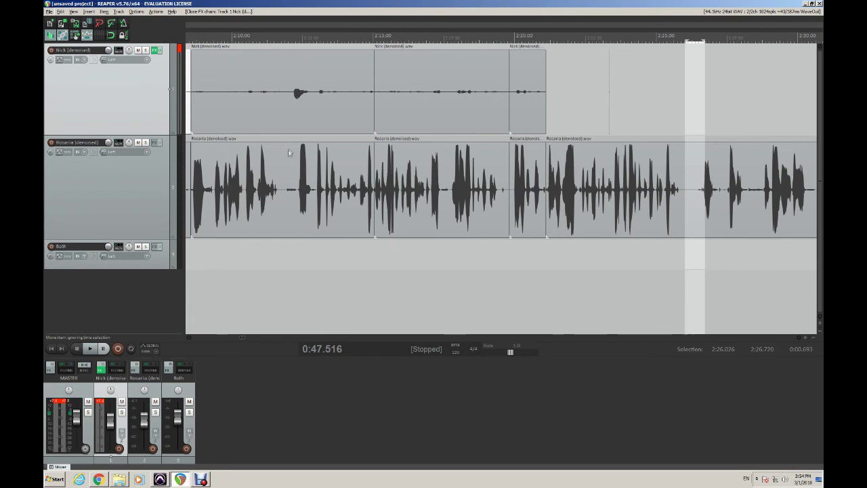
click(288, 156)
key(space)
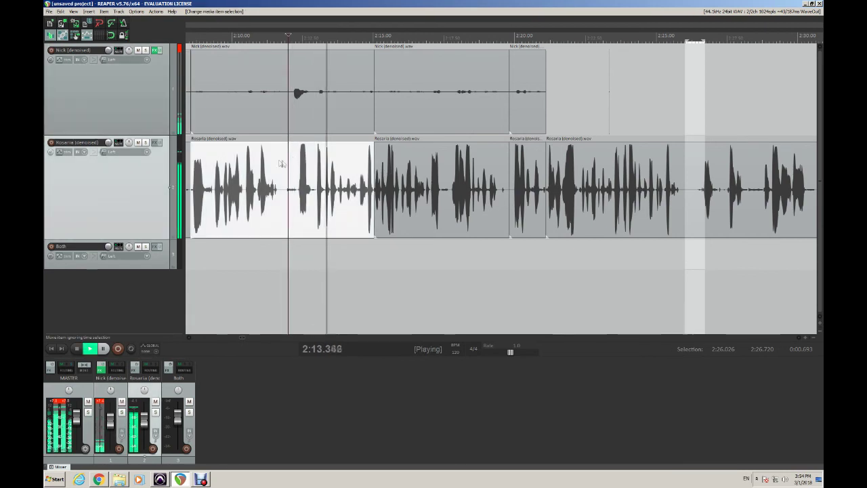
key(space)
click(154, 143)
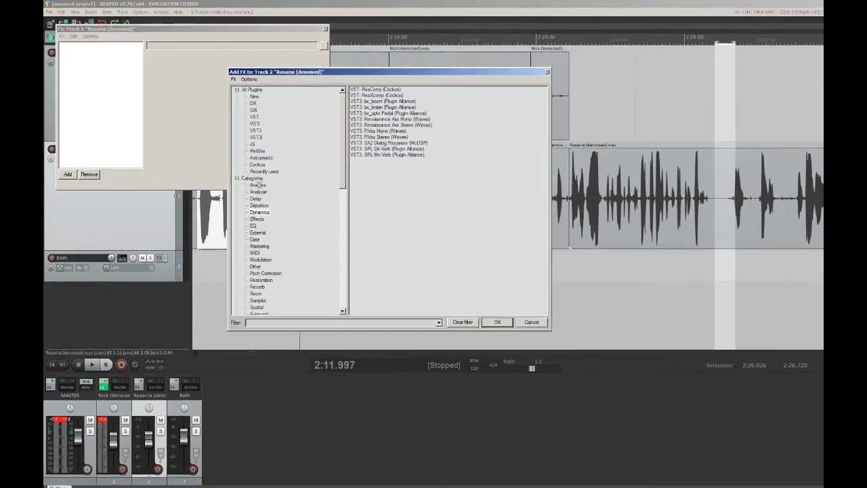
- Add the ReaEQ (Cockos) equalizer to track 2 and play the voice through it to view its spectrum
click(259, 233)
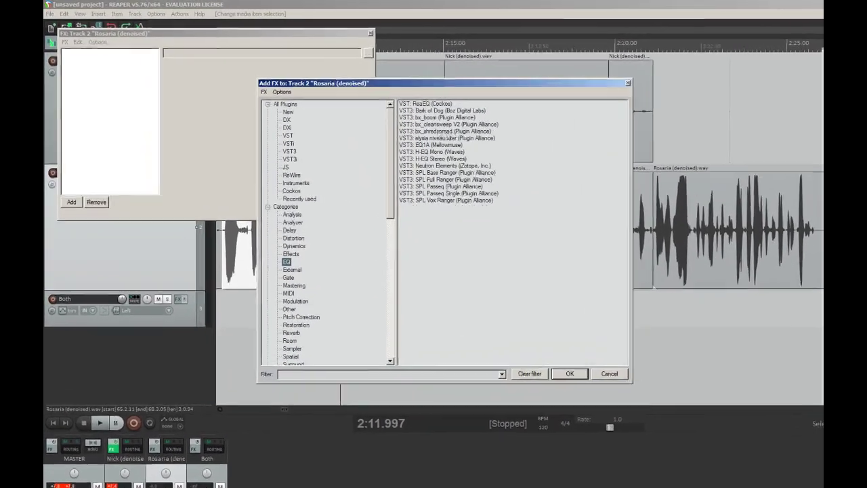
click(440, 107)
click(590, 387)
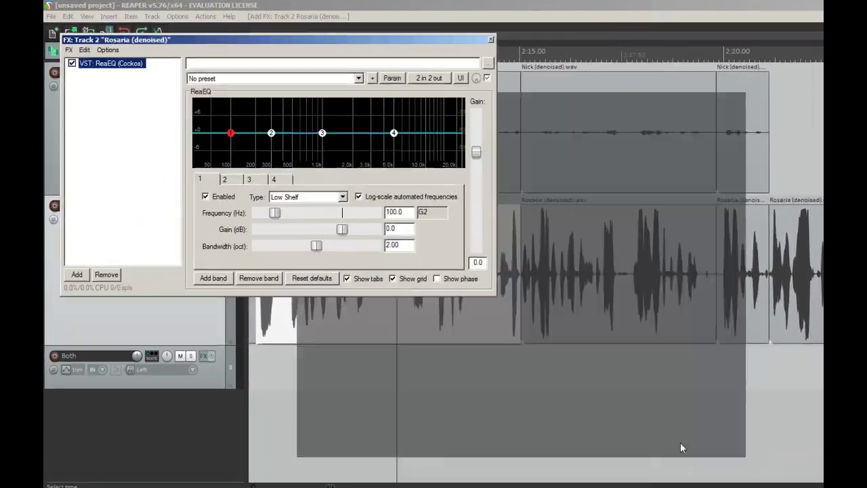
key(space)
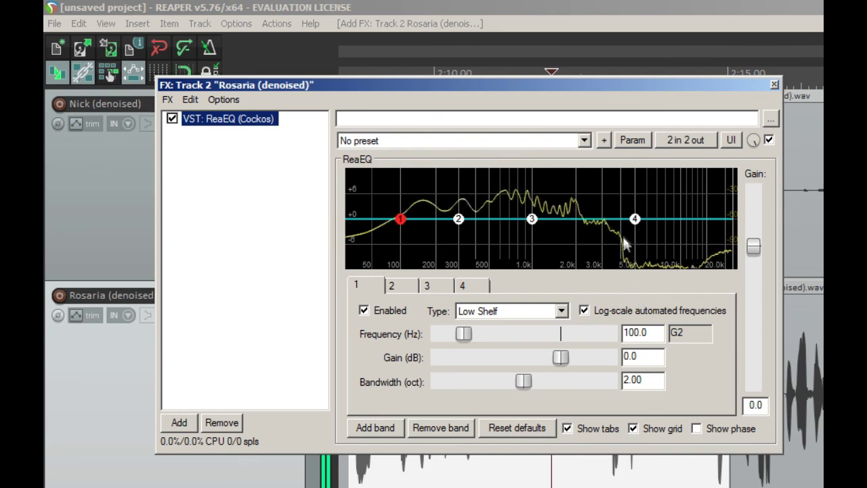
key(space)
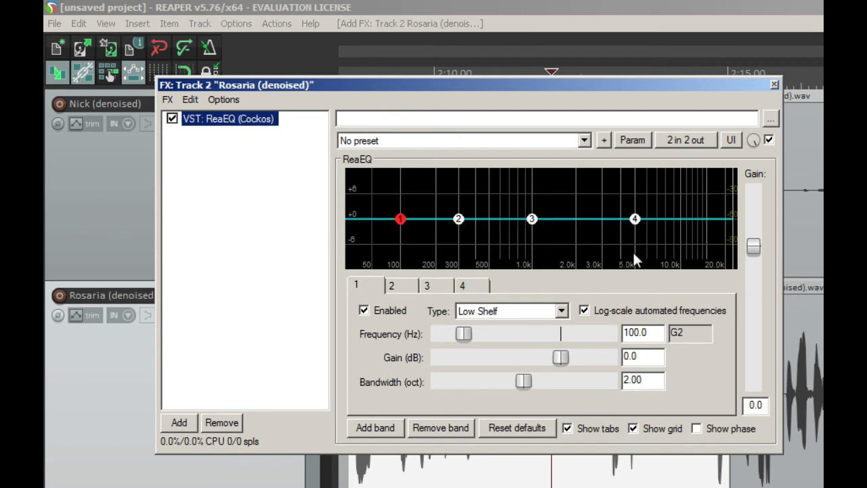
- Move EQ band 4 up to about 11460 Hz and change its type to Low Pass
drag(635, 218, 668, 220)
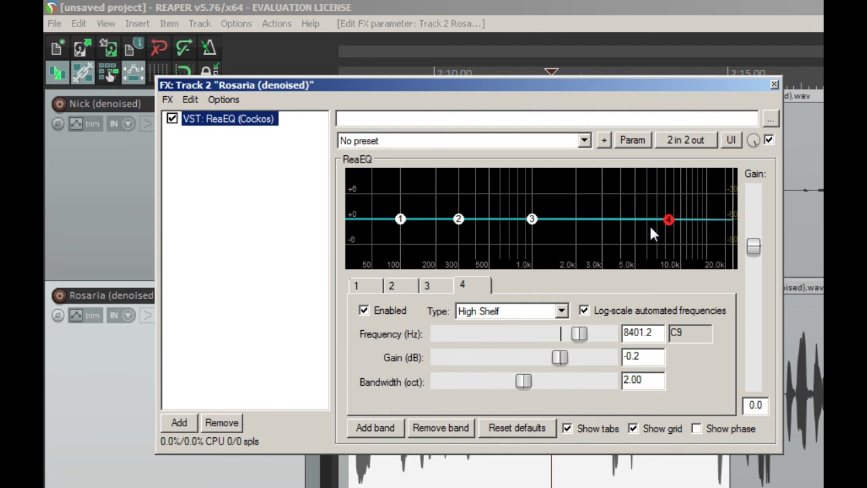
mouse_move(669, 229)
mouse_move(668, 231)
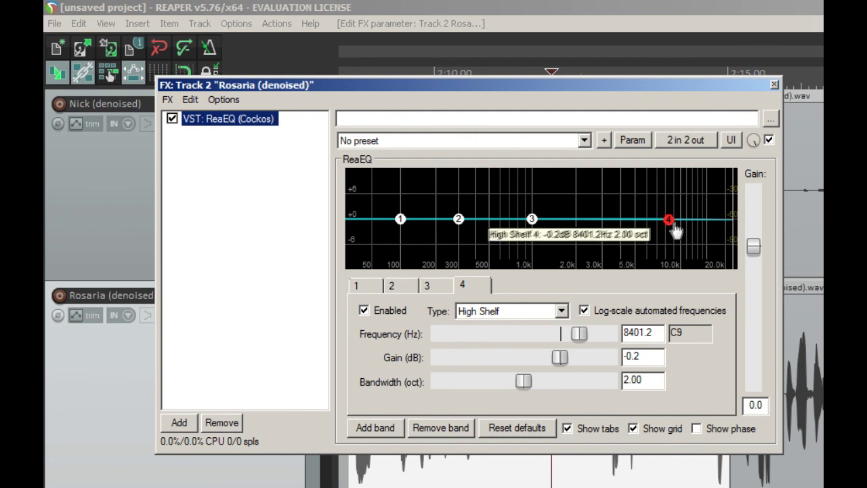
drag(676, 226, 697, 225)
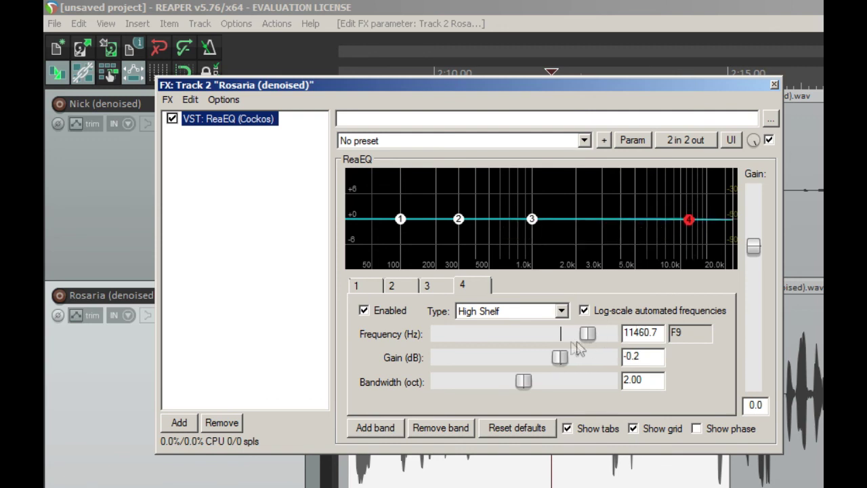
click(561, 312)
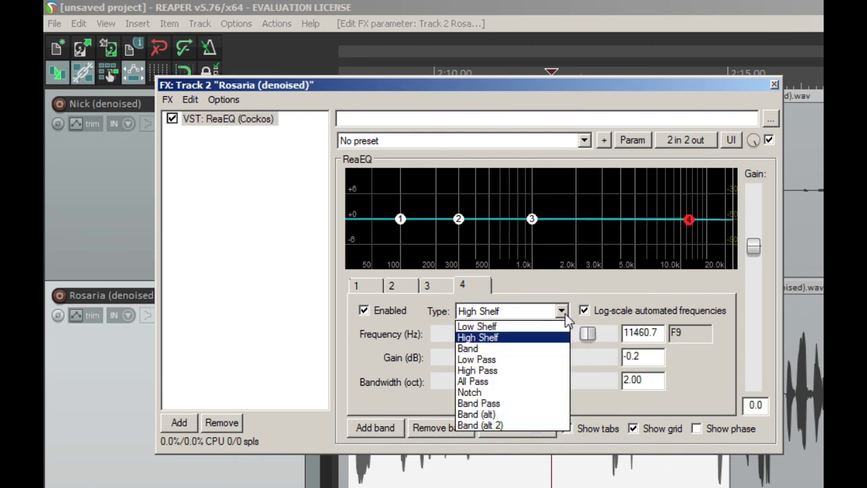
click(520, 358)
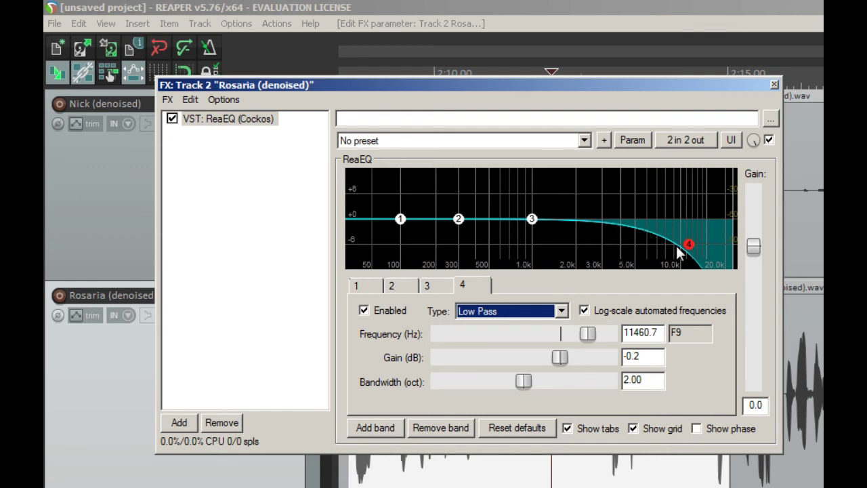
- During playback, narrow band 4's low-pass bandwidth to about 1.56 octaves and lower its frequency to about 4168 Hz
drag(527, 382, 486, 394)
key(space)
drag(689, 245, 622, 273)
drag(486, 382, 518, 384)
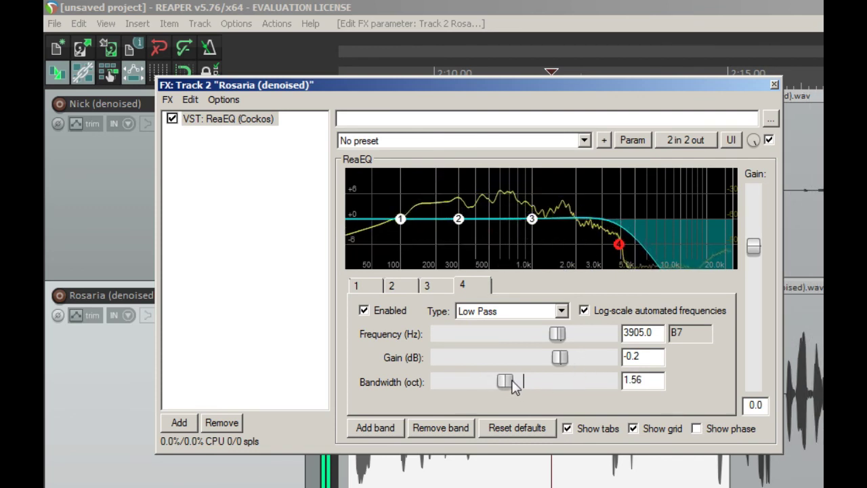
drag(618, 245, 625, 249)
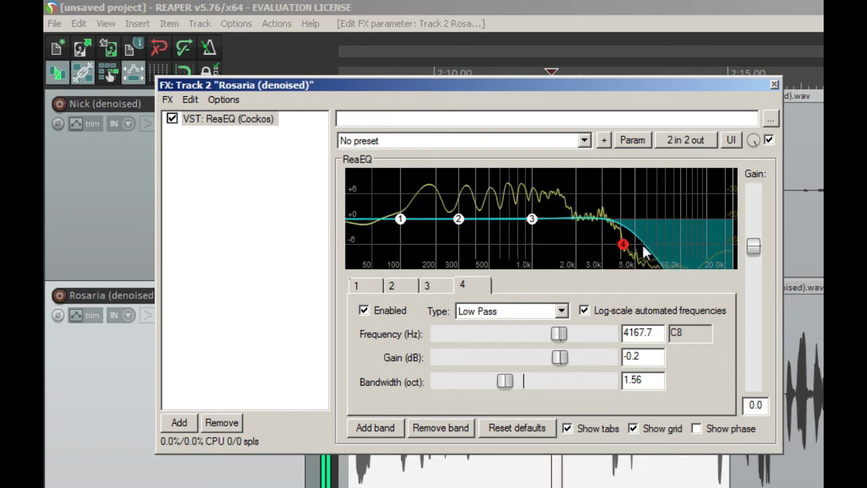
key(space)
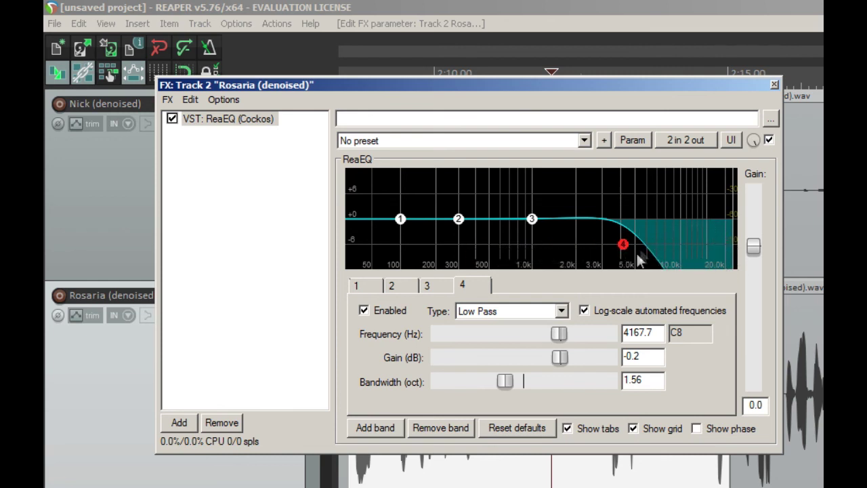
key(space)
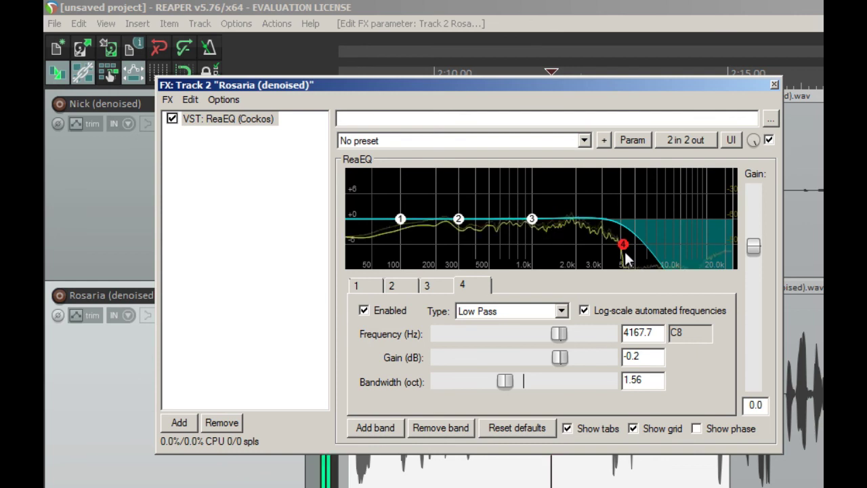
key(space)
- Change EQ band 1 to High Pass and place it at about 153 Hz
click(400, 220)
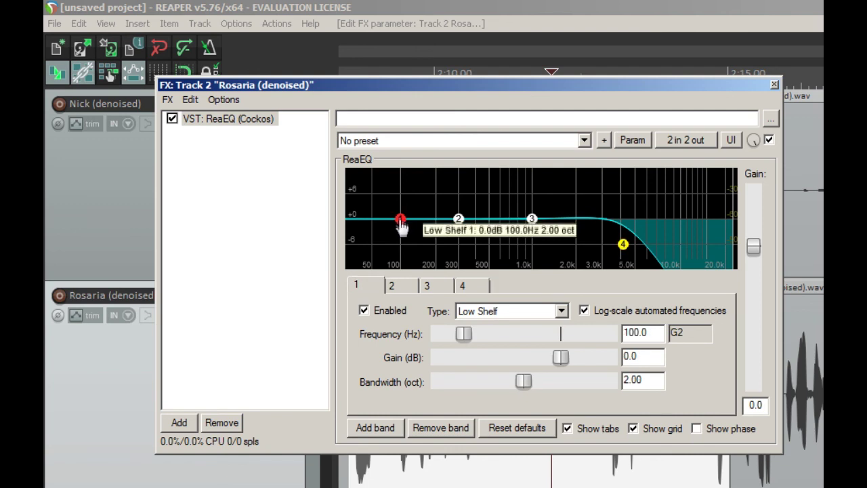
click(561, 311)
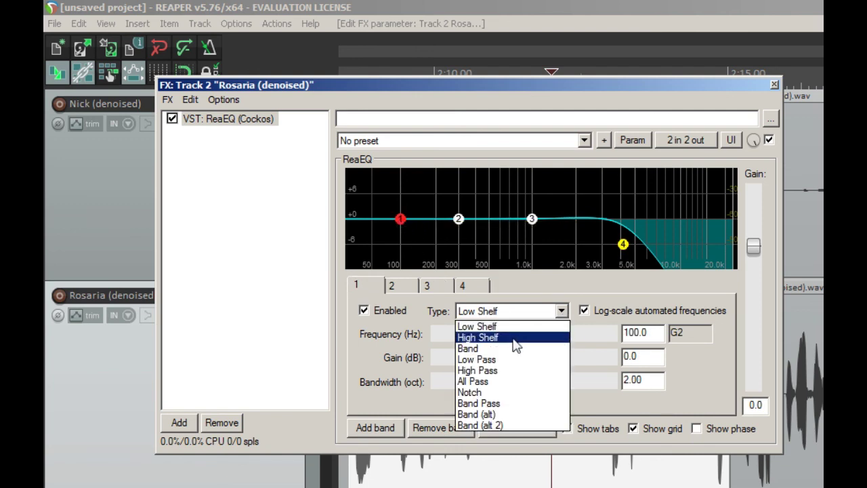
click(513, 370)
drag(402, 253, 428, 251)
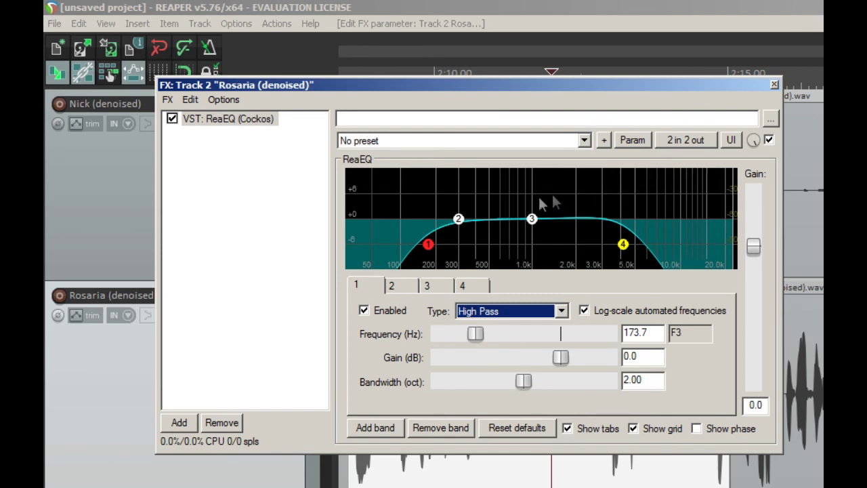
drag(429, 245, 421, 244)
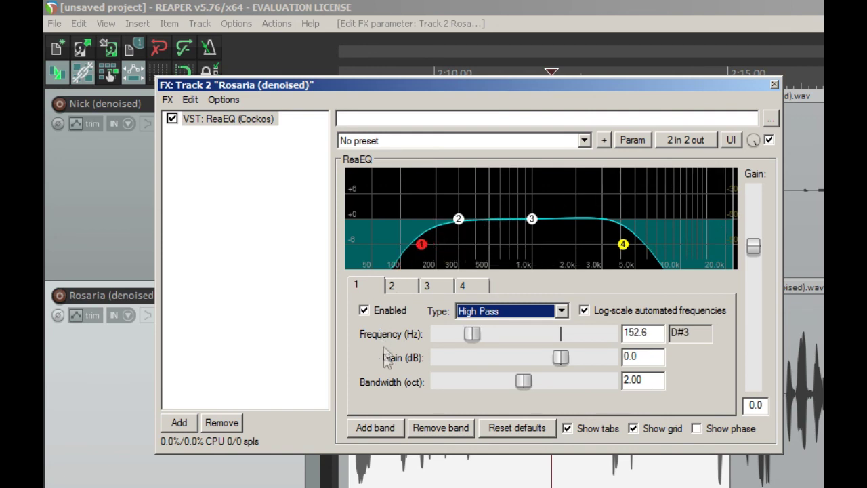
- Narrow band 1's high-pass bandwidth to about 1.66 octaves and settle its frequency at about 88 Hz while checking playback
mouse_move(531, 384)
mouse_down()
mouse_move(513, 387)
mouse_move(520, 388)
mouse_up()
drag(426, 248, 386, 258)
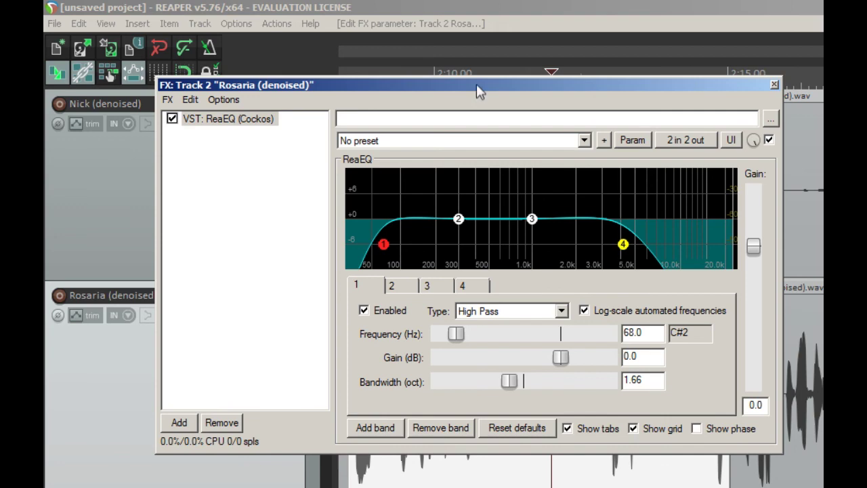
drag(476, 85, 483, 81)
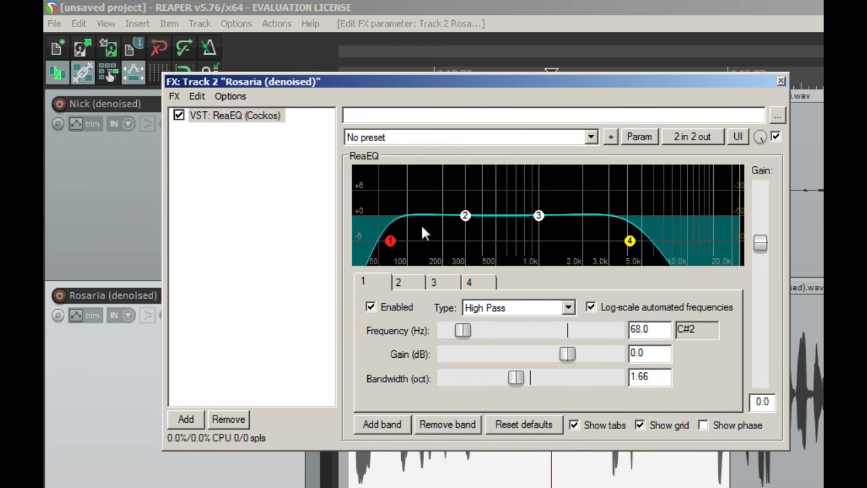
key(space)
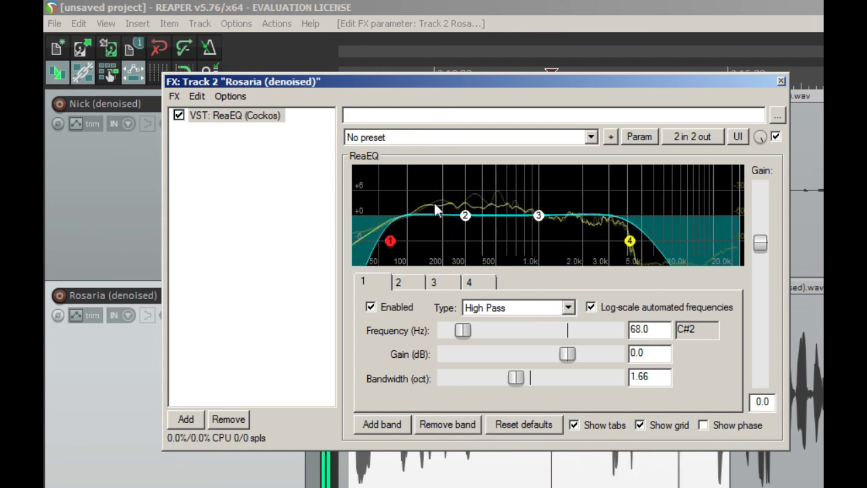
drag(390, 241, 402, 250)
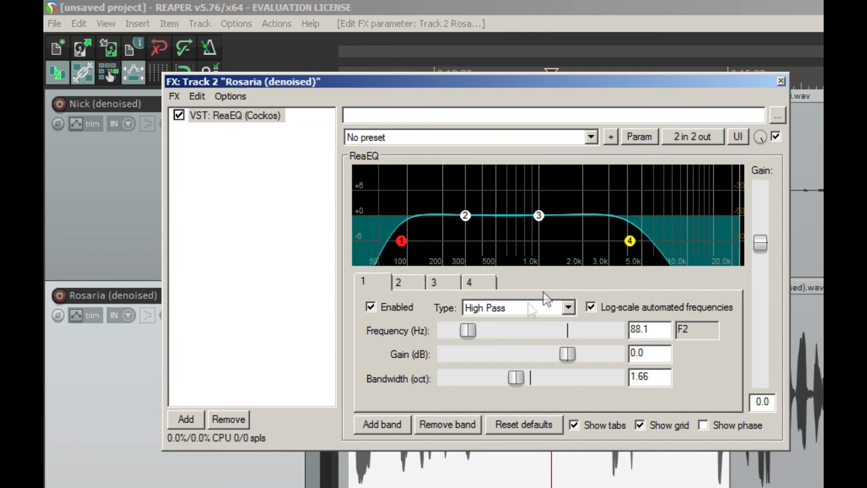
- Sweep a boosted band 2 with a 0.88-octave bandwidth through the low mids and settle on a -2.6 dB cut at about 368 Hz
drag(465, 217, 486, 191)
drag(530, 378, 485, 383)
mouse_move(485, 187)
mouse_down()
mouse_move(487, 181)
mouse_move(463, 175)
mouse_move(607, 174)
mouse_move(443, 178)
mouse_move(565, 181)
mouse_move(573, 227)
mouse_move(571, 202)
mouse_move(522, 165)
mouse_move(508, 179)
mouse_move(476, 170)
mouse_move(457, 177)
mouse_move(497, 178)
mouse_up()
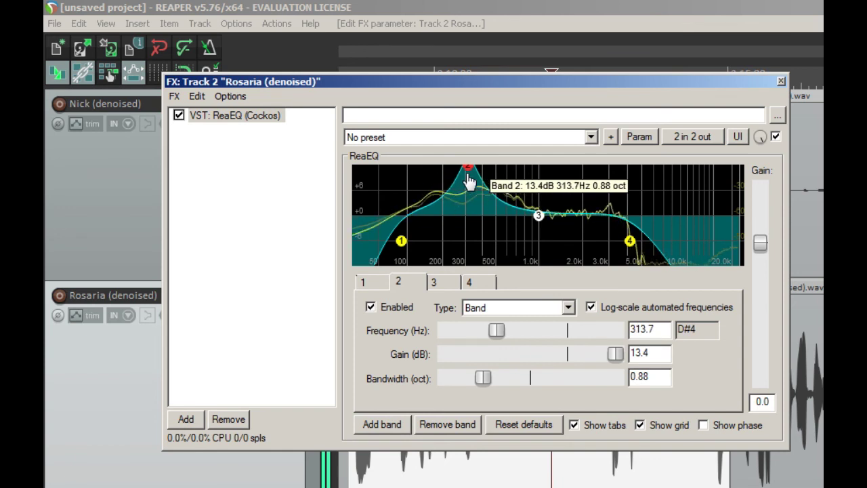
drag(474, 181, 477, 248)
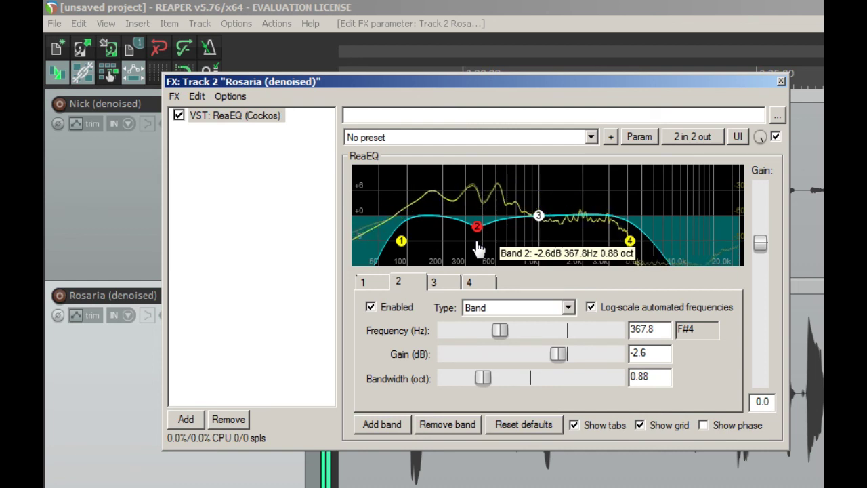
key(space)
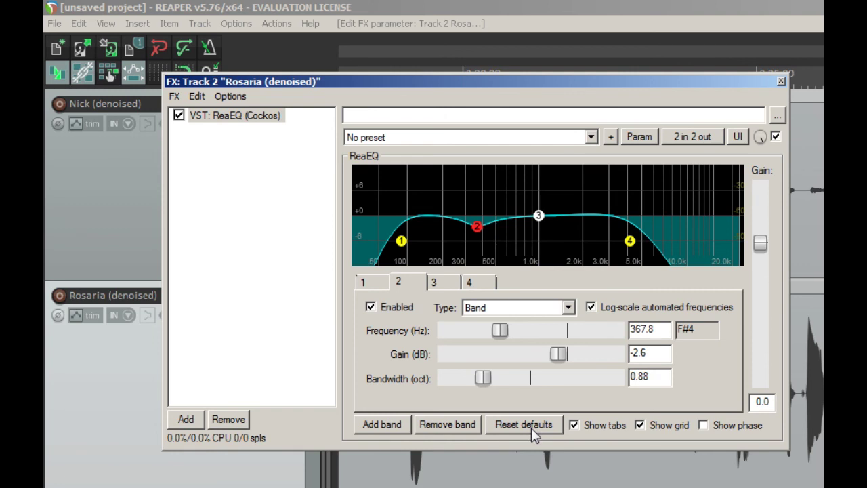
- Deepen band 2's cut to about -3.4 dB while listening to the voice
key(space)
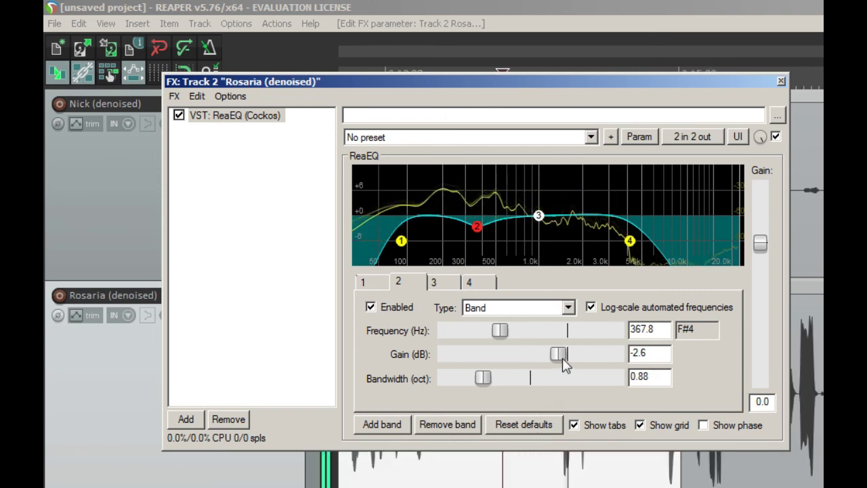
mouse_move(562, 357)
mouse_down()
mouse_move(633, 363)
mouse_move(562, 358)
mouse_up()
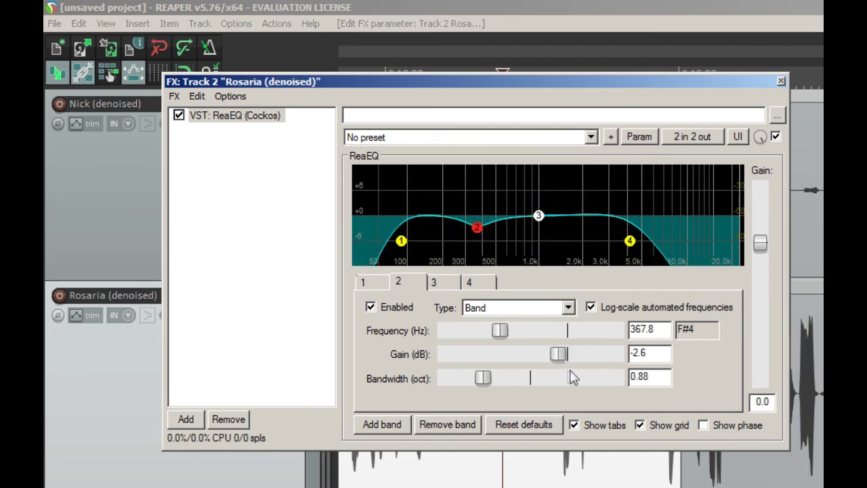
drag(557, 359, 556, 359)
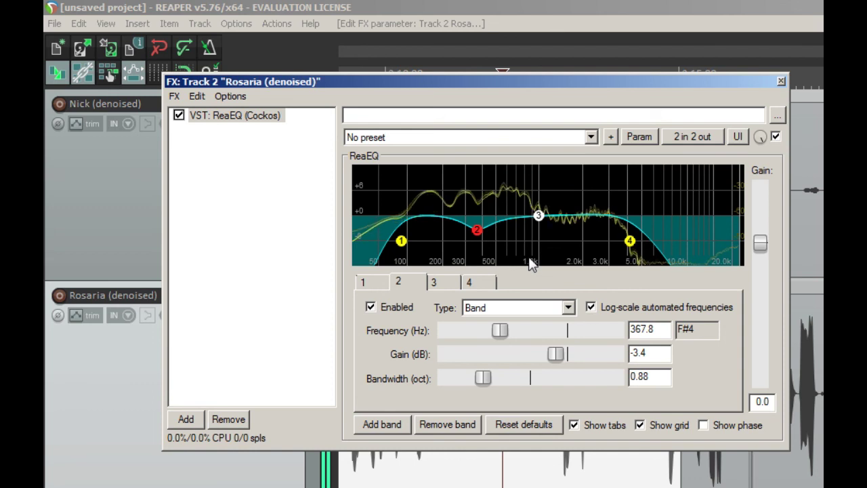
- Sweep a boosted band 3 with a 0.82-octave bandwidth and settle on a -2.0 dB cut at about 623 Hz
mouse_move(540, 223)
drag(539, 216, 548, 208)
drag(530, 379, 482, 378)
mouse_move(553, 215)
drag(553, 216, 654, 171)
drag(591, 171, 515, 175)
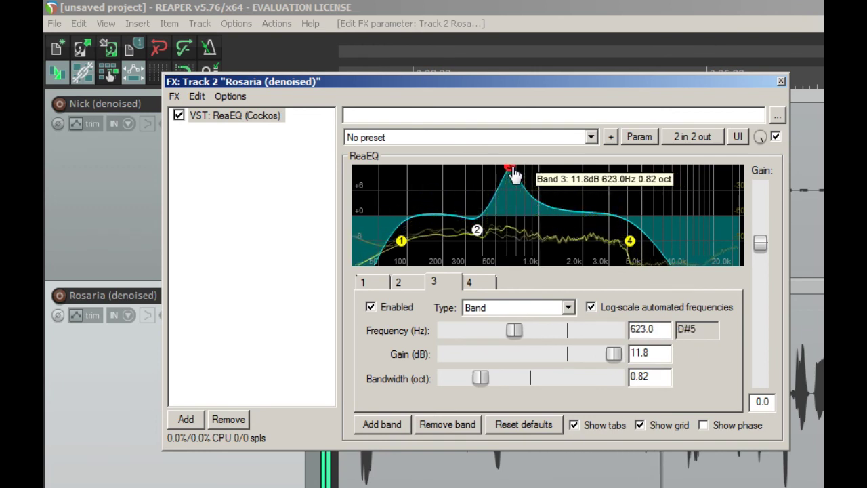
drag(613, 354, 558, 358)
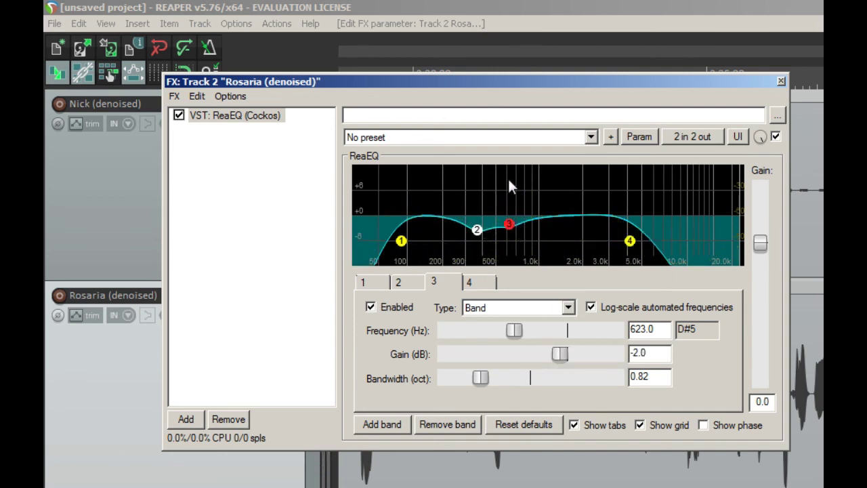
- Compare the voice during playback with ReaEQ bypassed and re-enabled
key(space)
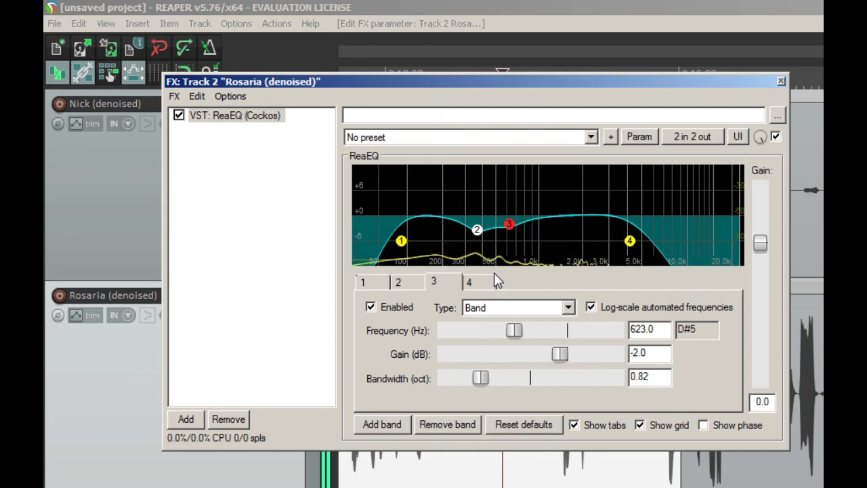
key(space)
click(178, 116)
key(space)
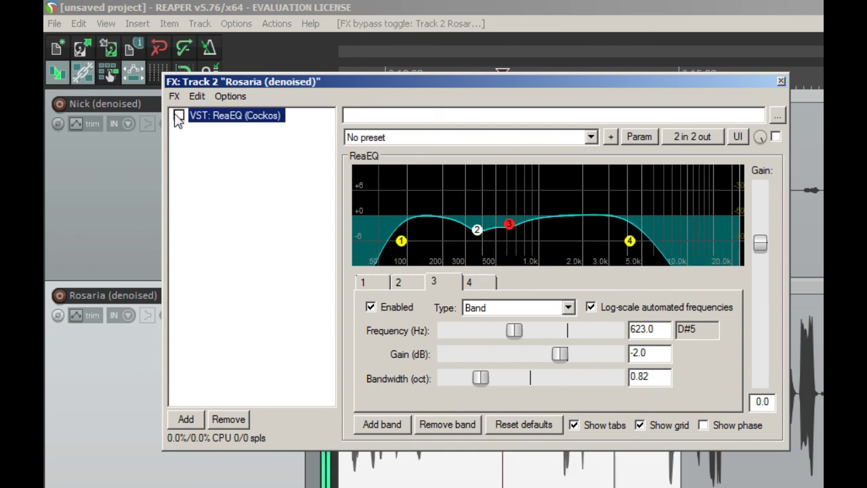
click(178, 116)
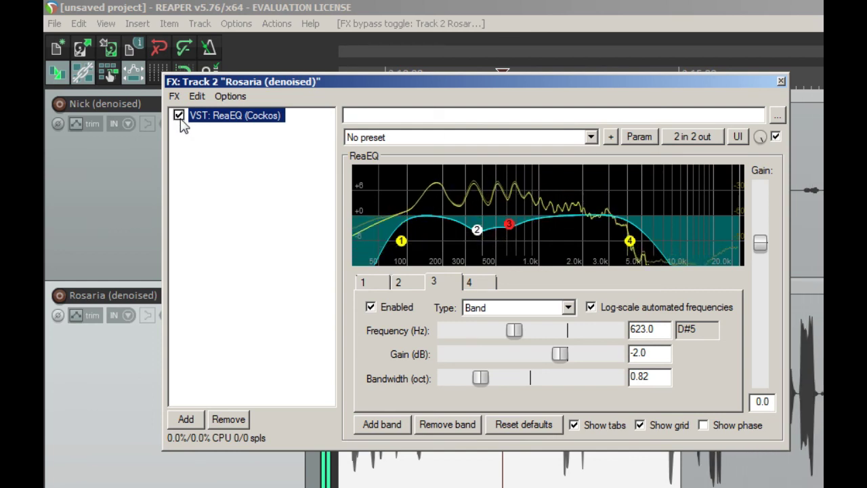
key(space)
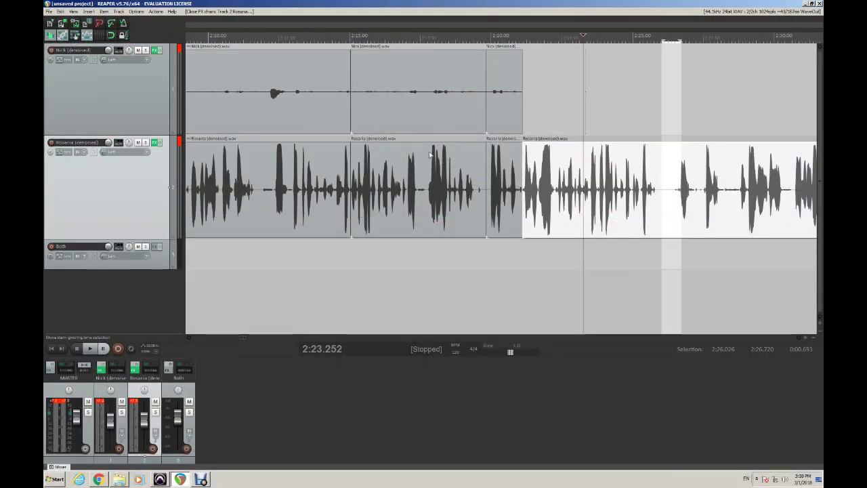
- Select the track 2 clip that ends at 2:15 and place the edit cursor at about 2:14.05
click(424, 150)
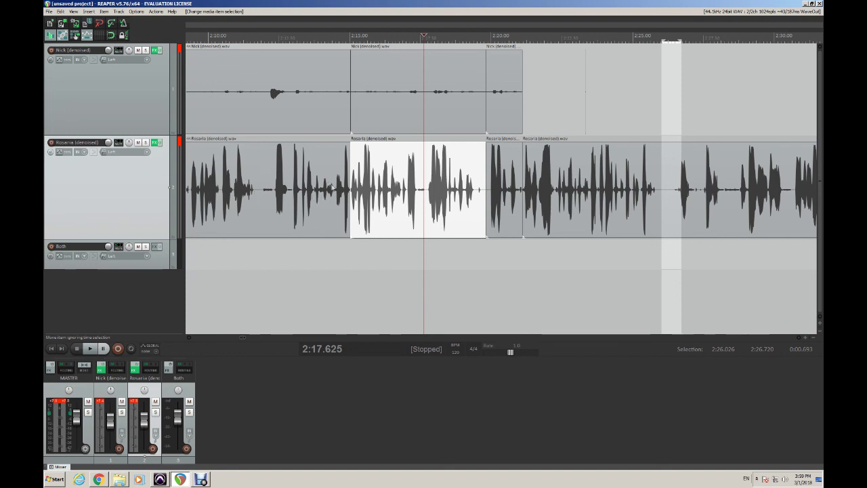
click(330, 188)
click(322, 188)
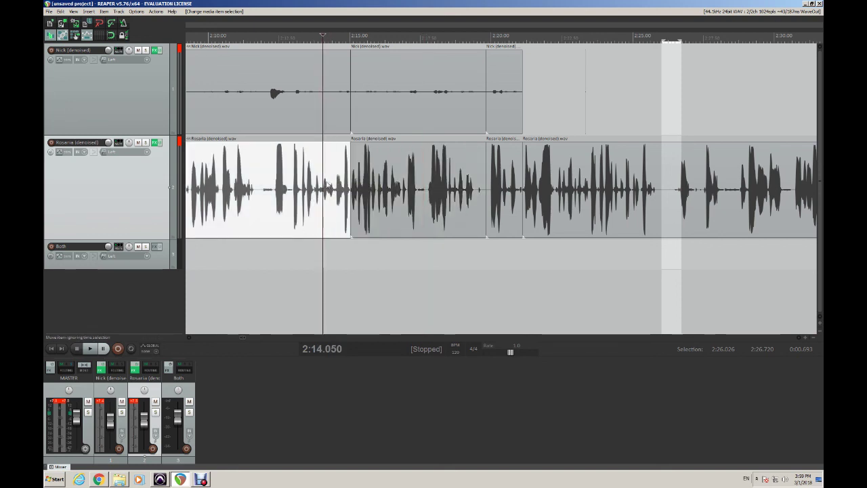
- Move the edit cursor to about 2:14.37 in the selected clip on track 2
click(321, 179)
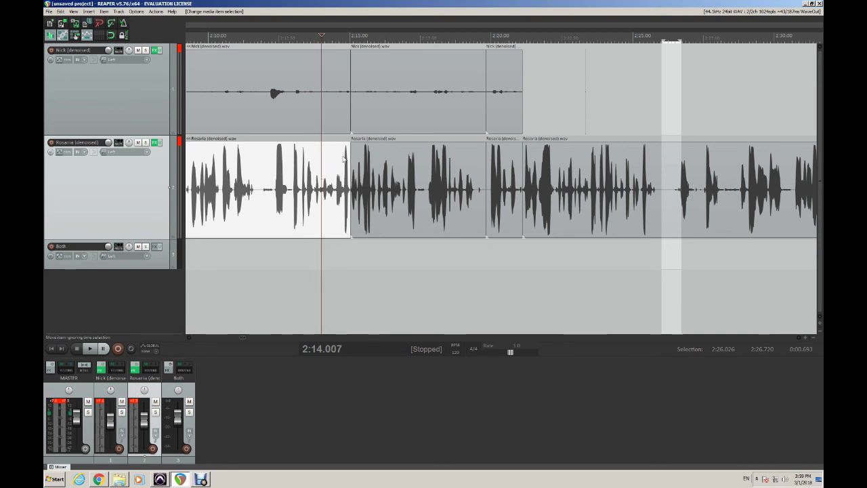
click(344, 156)
click(329, 181)
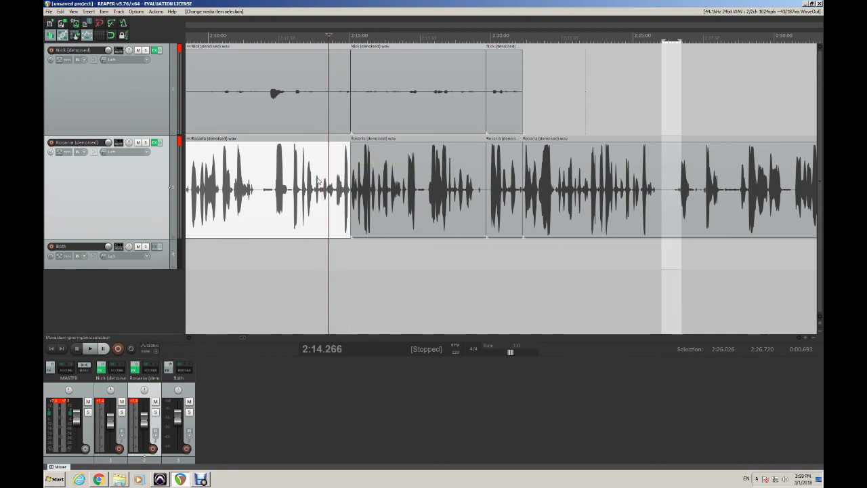
click(331, 162)
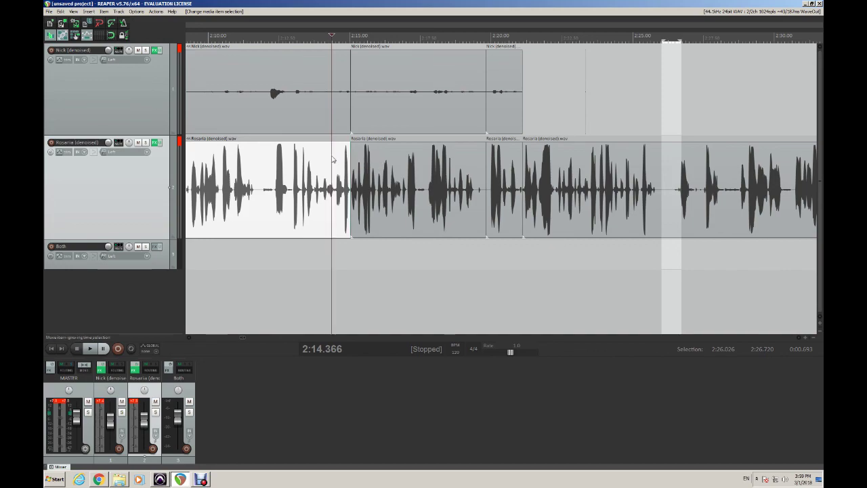
- Add the ReaComp compressor after ReaEQ in track 2's effects chain
click(155, 142)
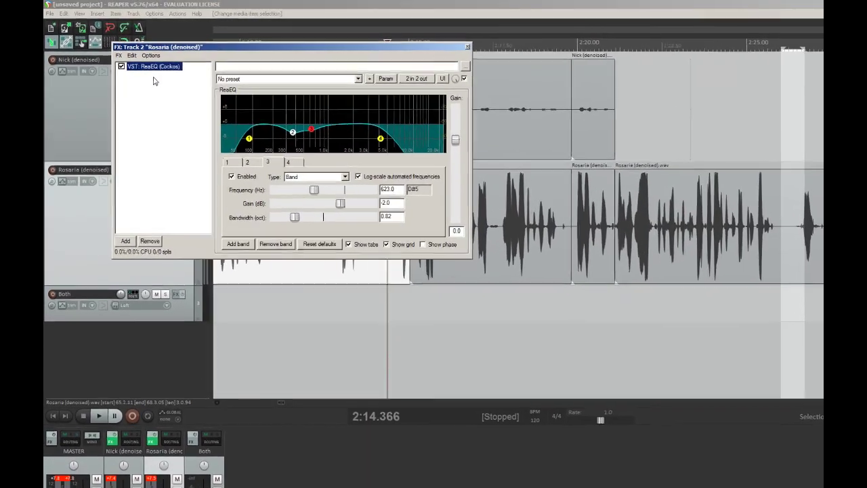
click(123, 235)
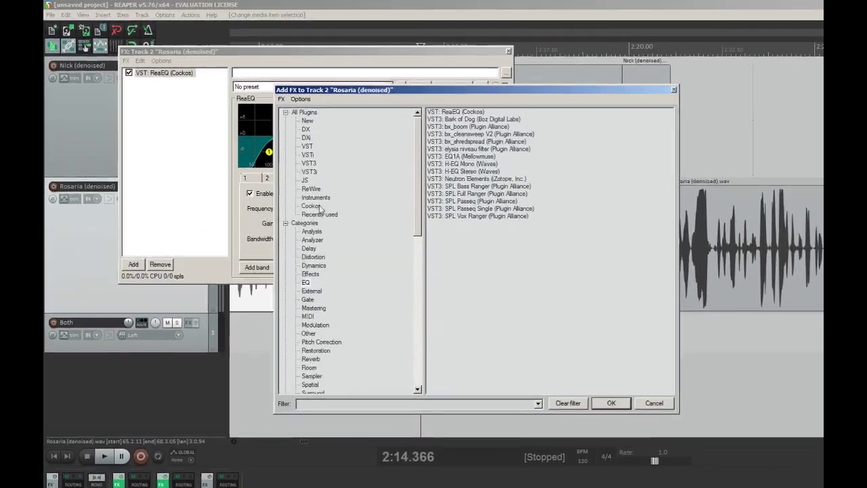
click(351, 258)
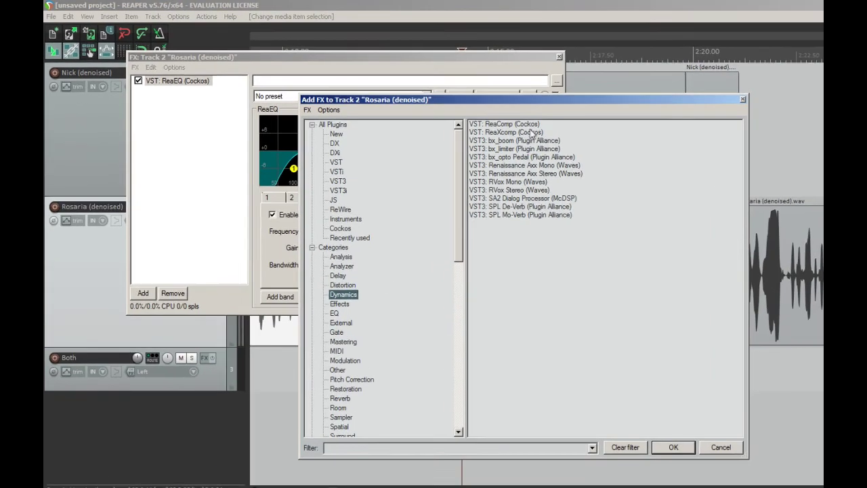
click(487, 121)
click(669, 438)
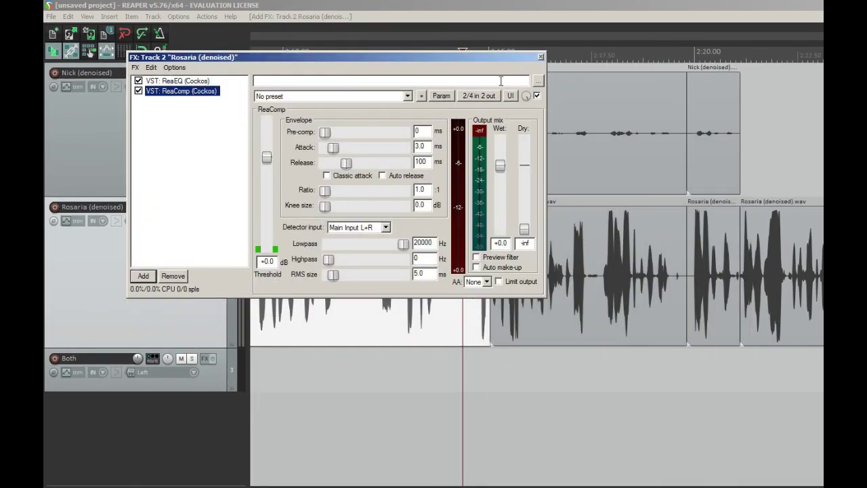
- Set ReaComp's attack to 7.3 ms, release to 135 ms, ratio to 3.1:1 and knee size to 1.2 dB
drag(469, 56, 768, 379)
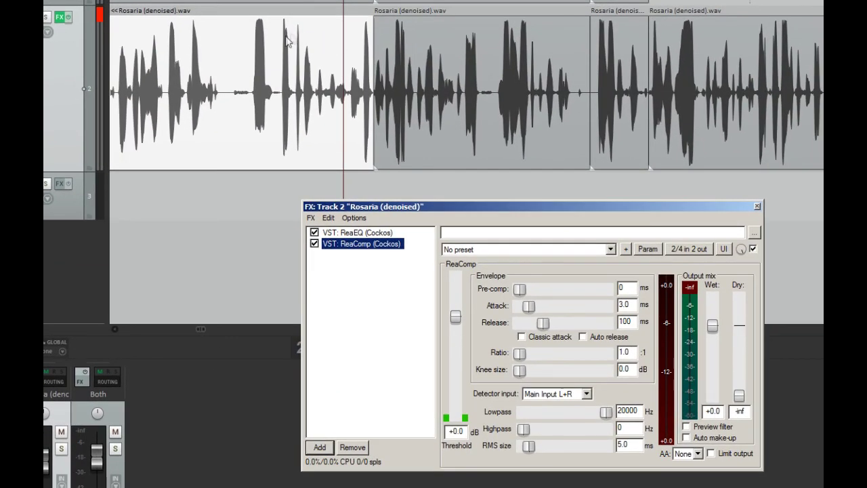
click(243, 42)
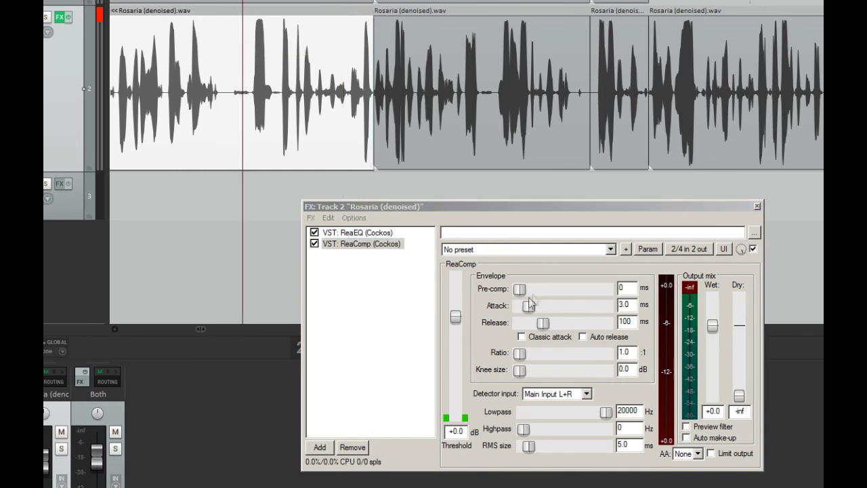
drag(533, 311, 545, 325)
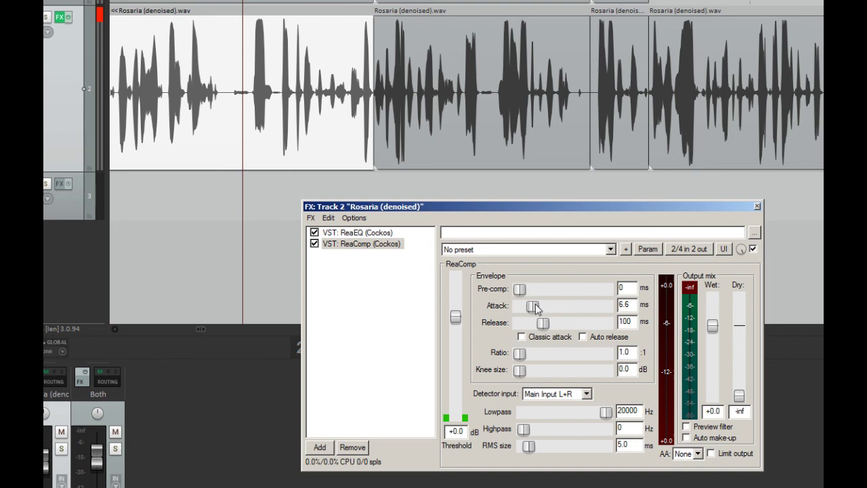
drag(535, 327, 527, 372)
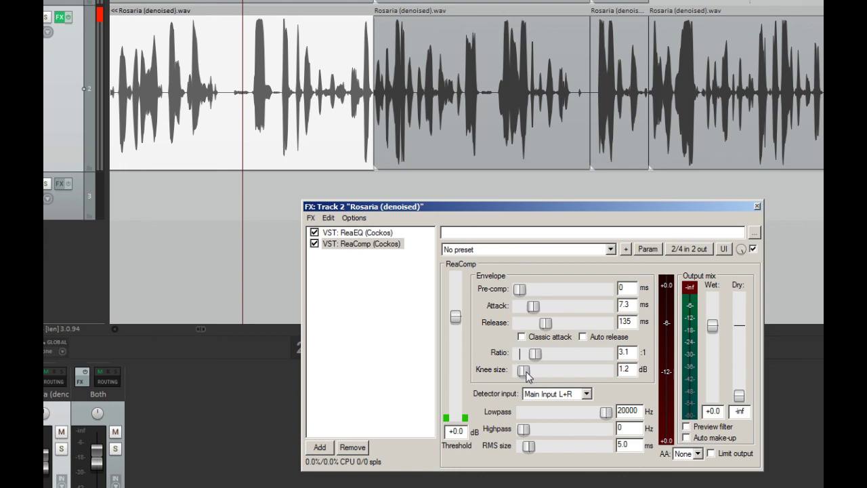
drag(491, 212, 483, 203)
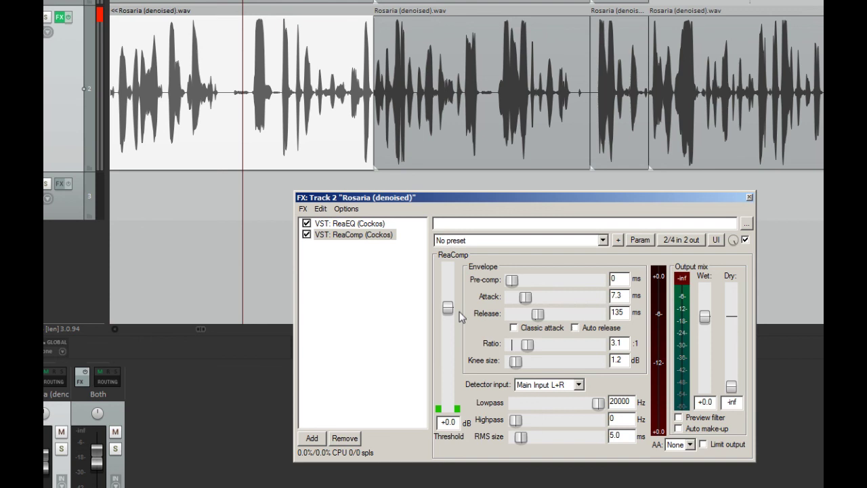
- Lower ReaComp's threshold to about -14.6 dB while playing the voice
drag(452, 314, 452, 342)
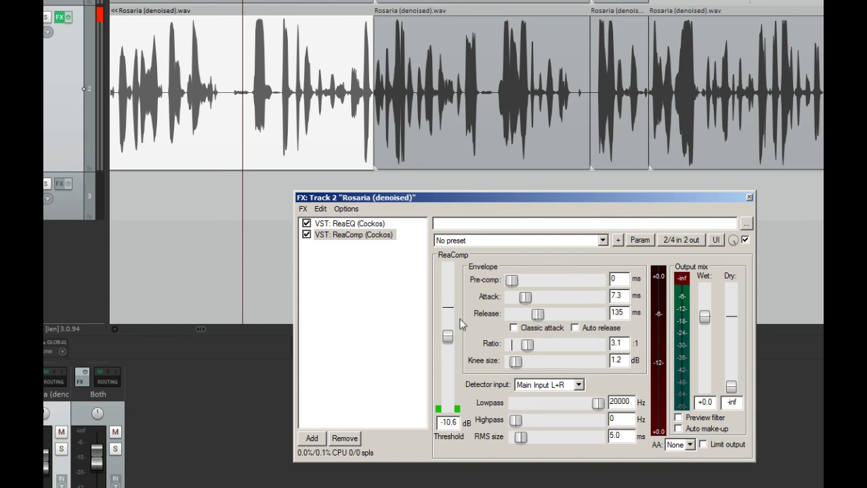
key(space)
drag(451, 337, 446, 350)
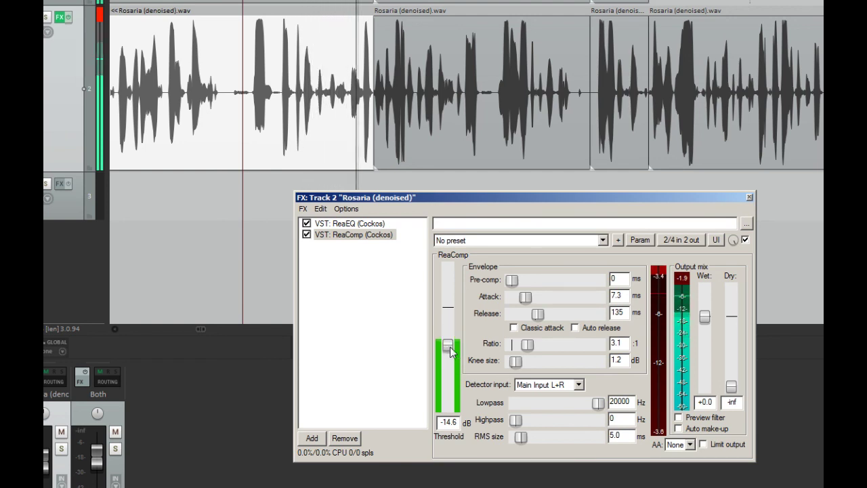
key(space)
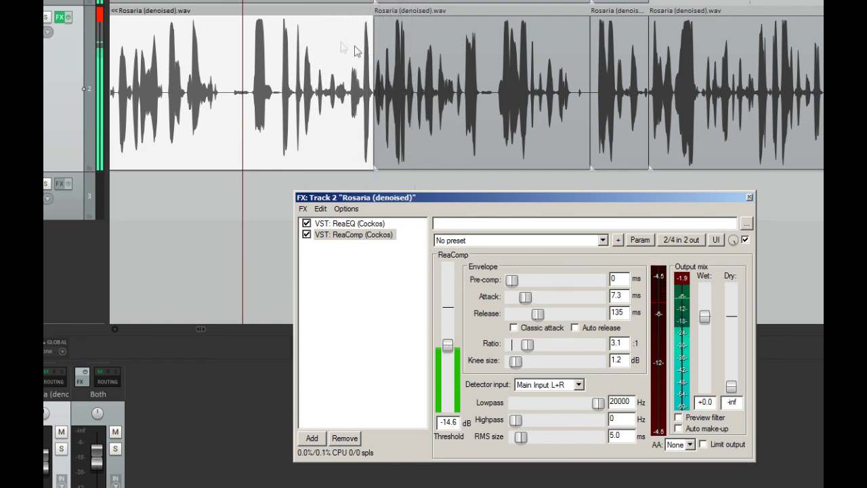
- Play the compressed voice from two points near the end of the selected track 2 clip to check the gain reduction
click(319, 49)
click(314, 49)
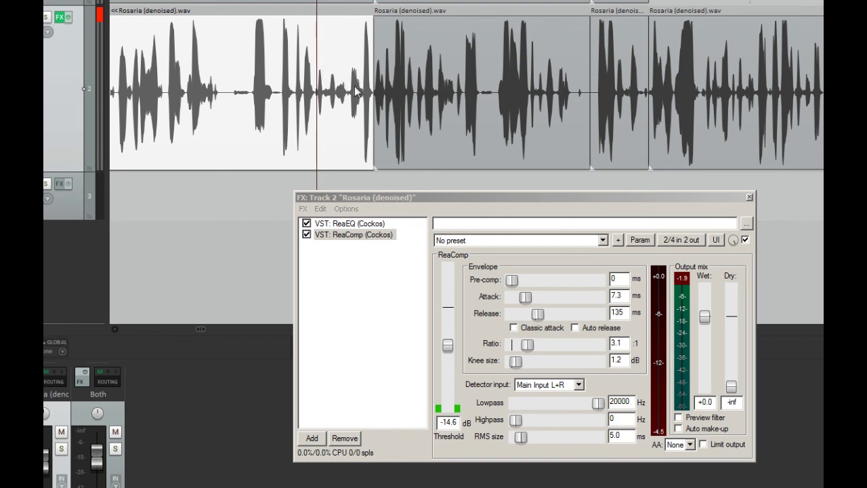
key(space)
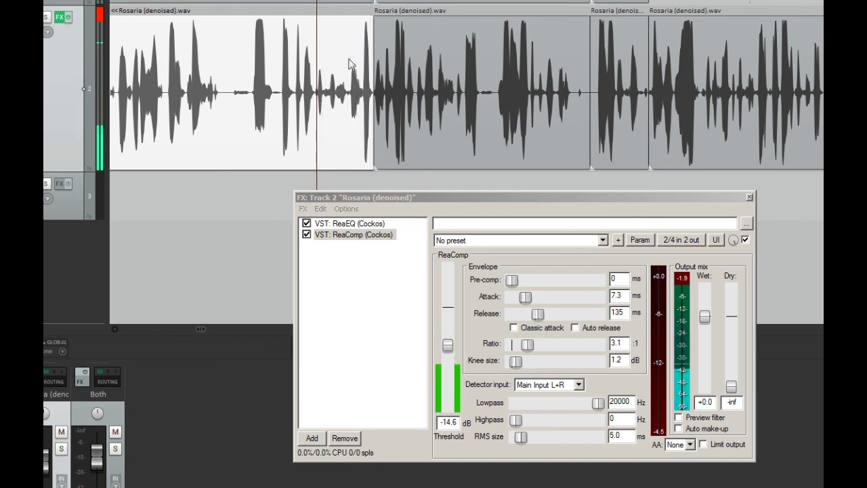
click(351, 59)
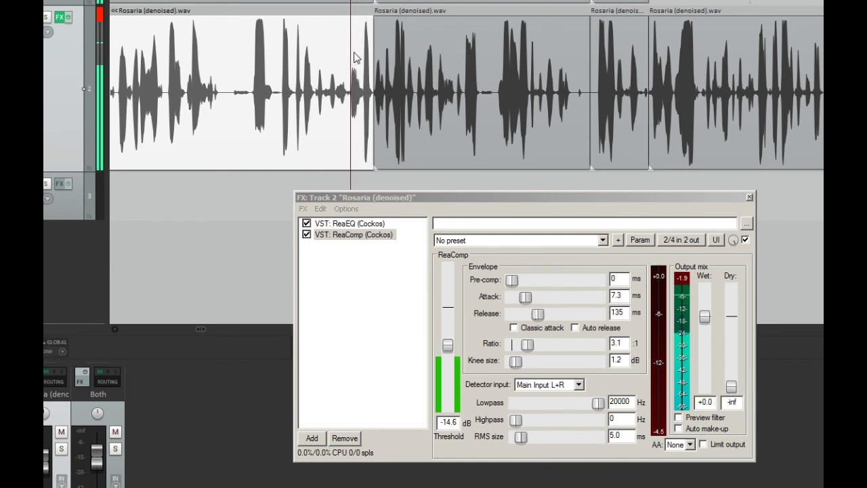
key(space)
- Raise ReaComp's threshold to about -12.6 dB while listening to the voice
key(space)
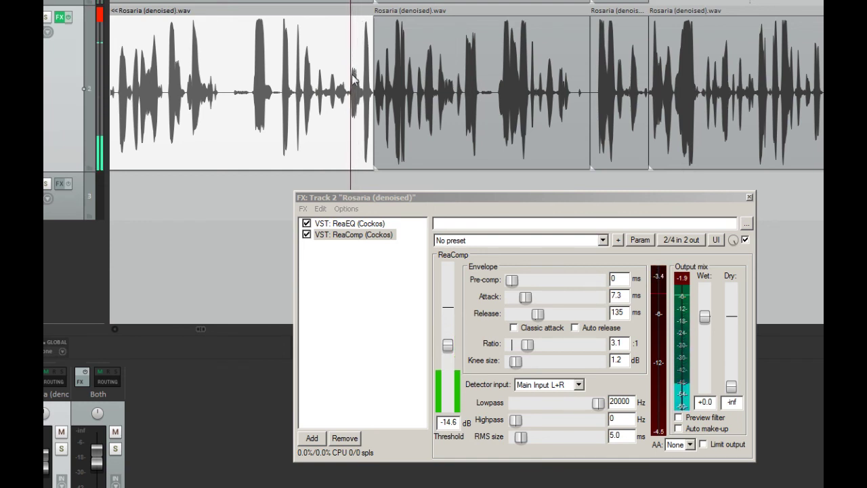
click(450, 347)
drag(451, 346, 451, 344)
key(space)
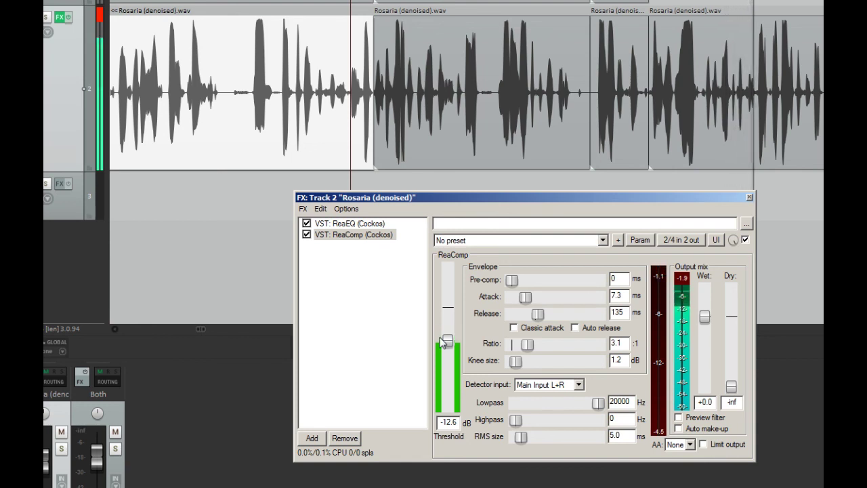
key(space)
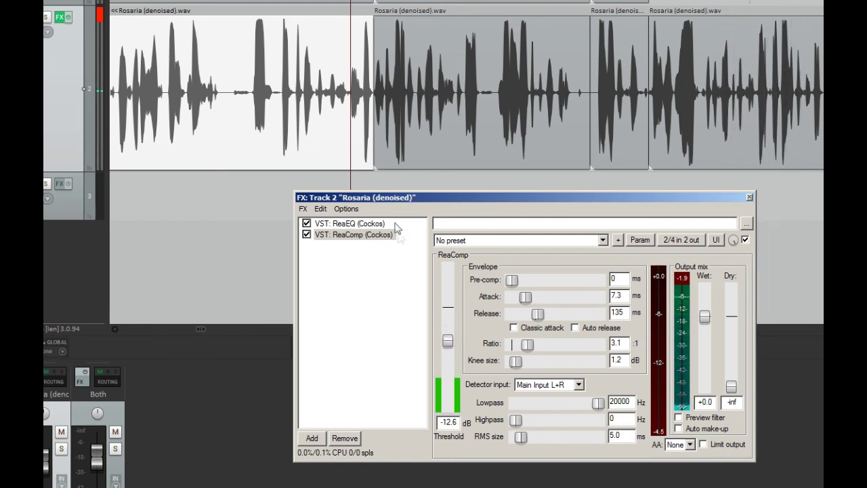
- Play the voice with ReaEQ and ReaComp bypassed, and re-enable both effects
click(306, 224)
click(306, 234)
key(space)
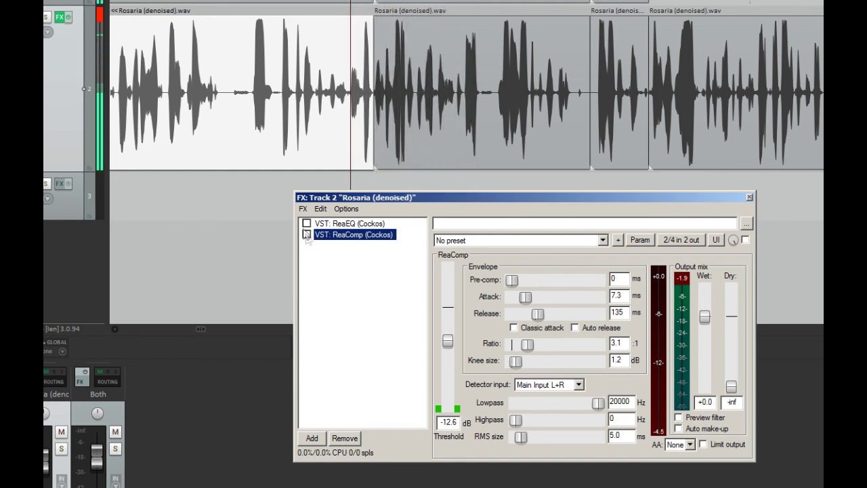
click(307, 234)
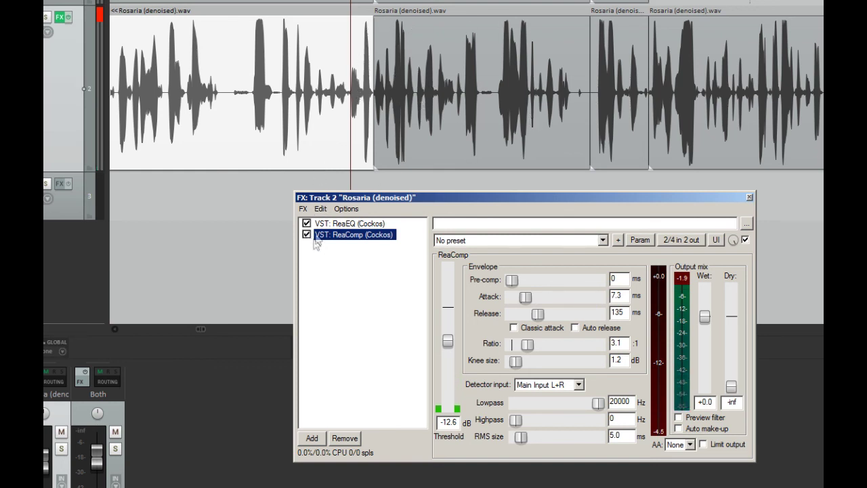
- Show ReaEQ, compare the voice with both effects enabled and bypassed, and close the effects window with both re-enabled
click(340, 224)
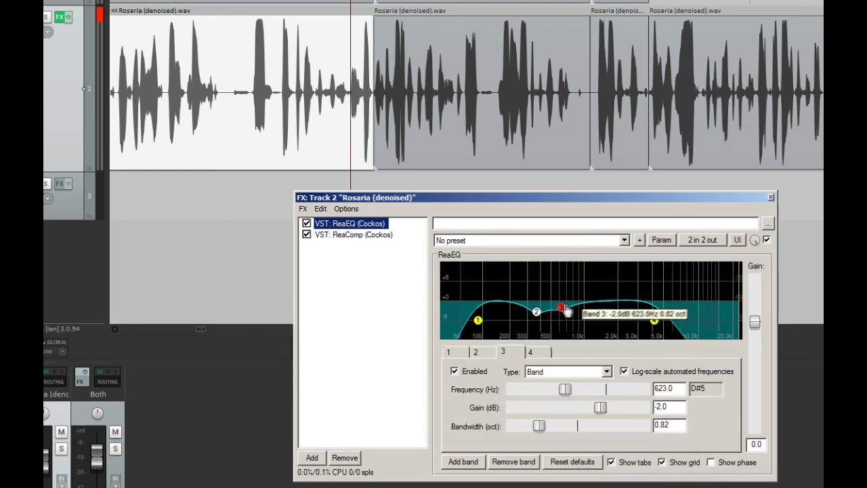
key(space)
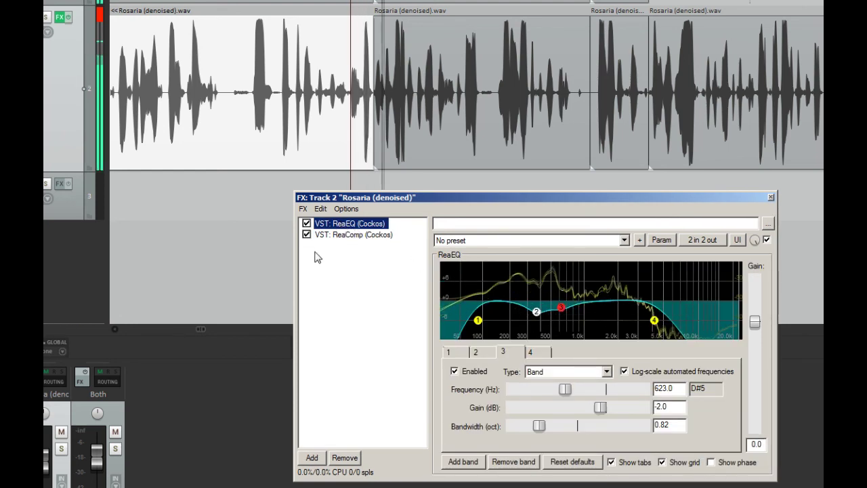
key(space)
click(307, 224)
key(space)
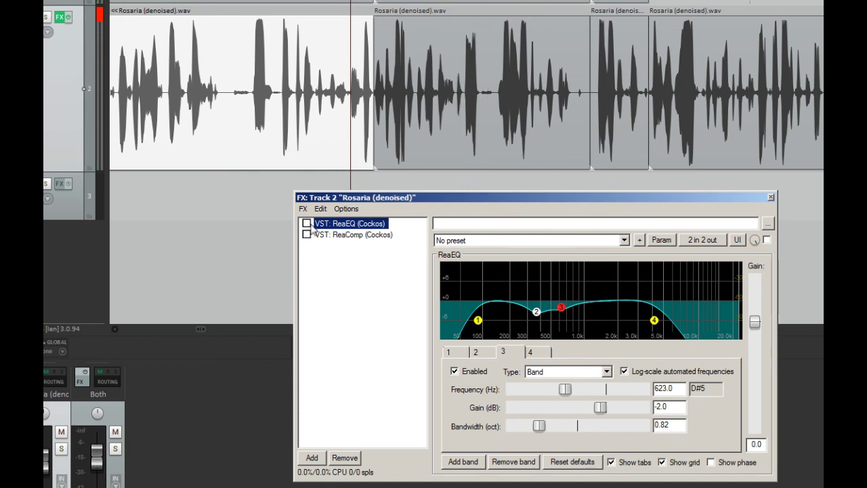
click(307, 234)
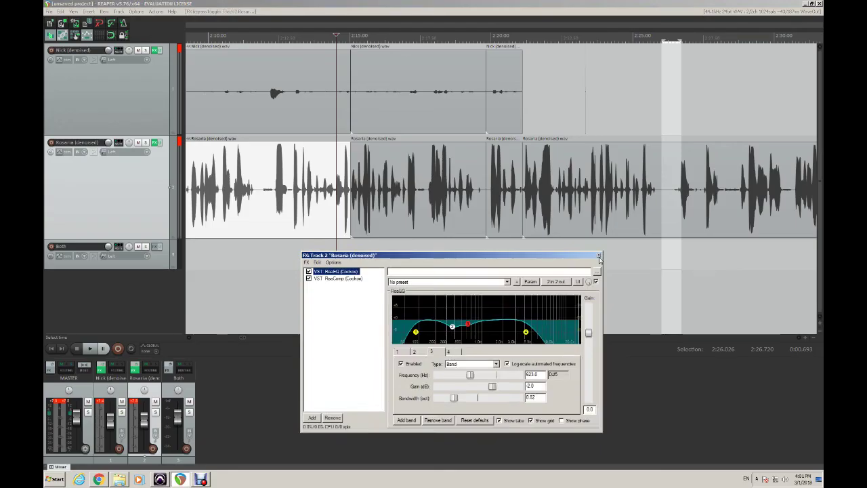
click(770, 197)
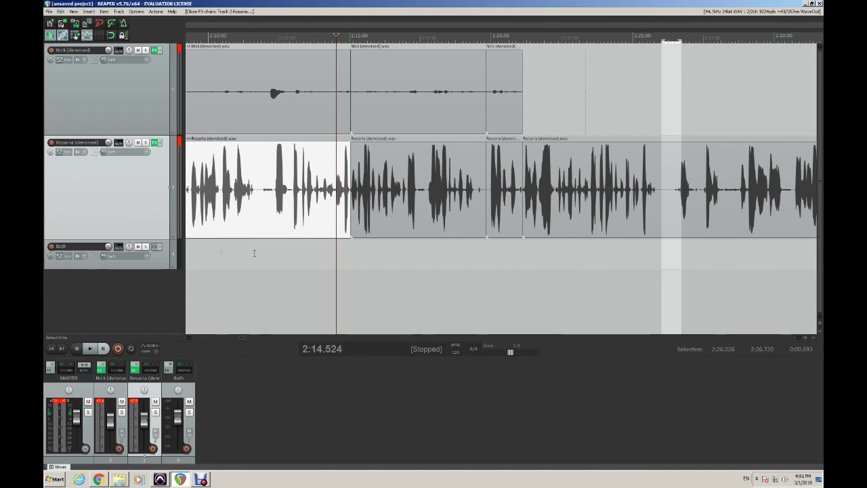
- Clear the peak indicators on both voice tracks and the master
click(157, 264)
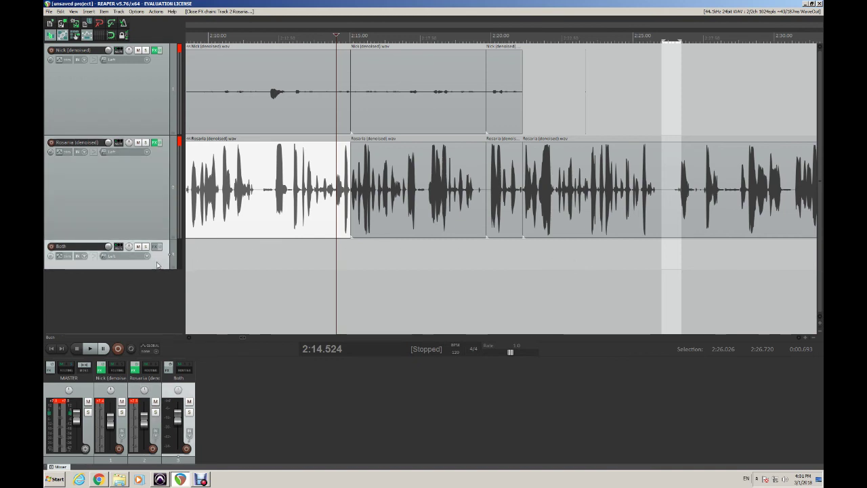
click(95, 404)
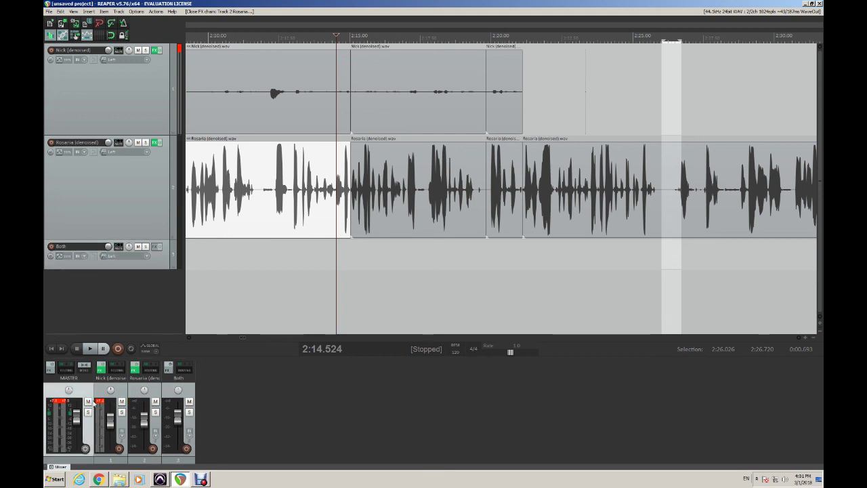
click(59, 402)
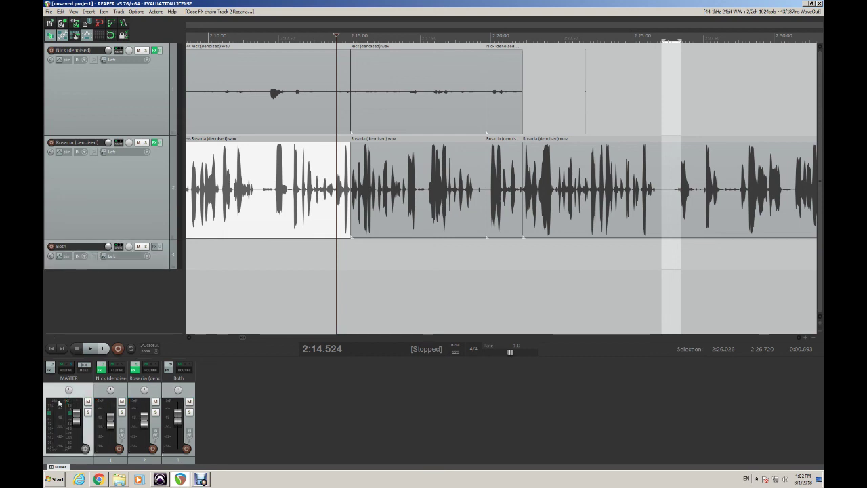
- Select the Both track and play the two voice tracks together from 2:14.52 to check their levels
click(143, 173)
click(140, 104)
click(146, 183)
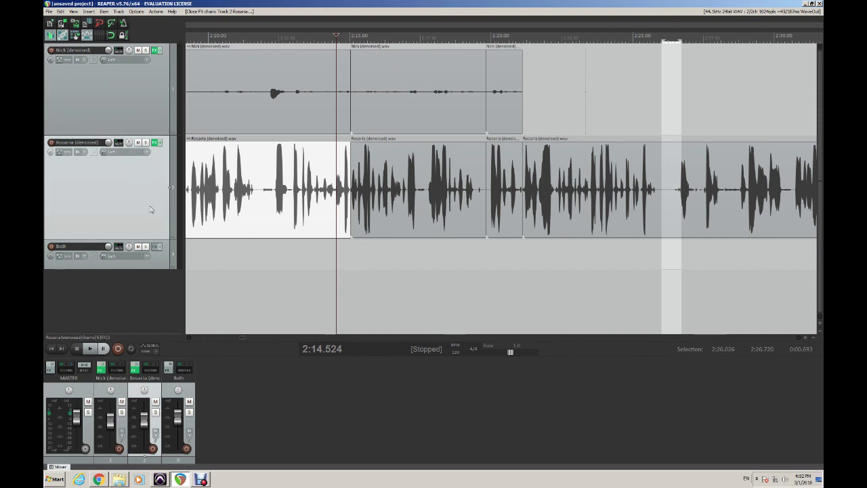
click(151, 264)
key(space)
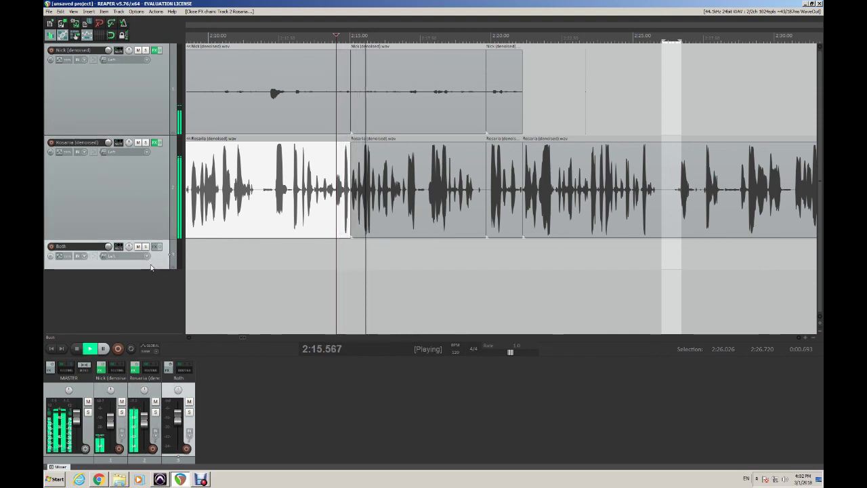
key(space)
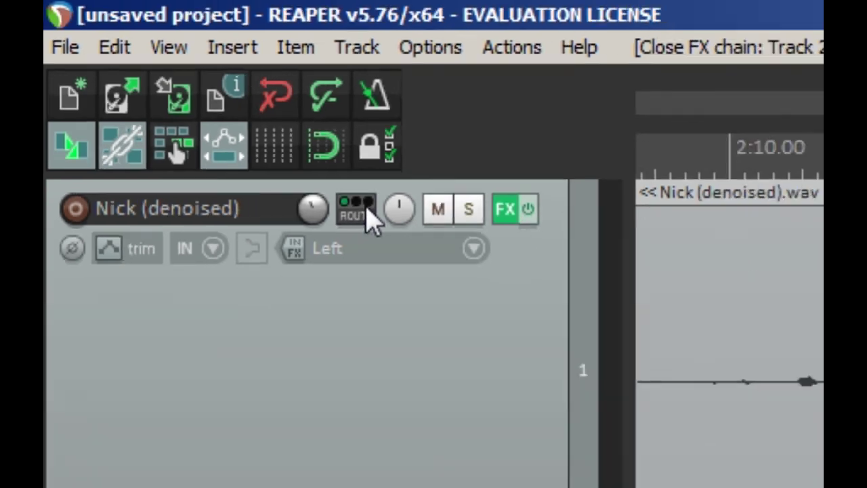
- Turn off the master send in the first voice track's routing, toggling it on and off once more to compare
click(368, 213)
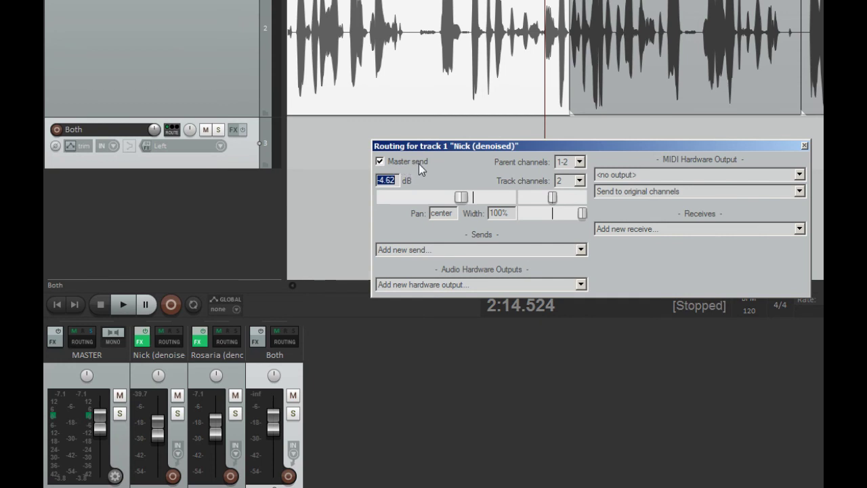
click(383, 163)
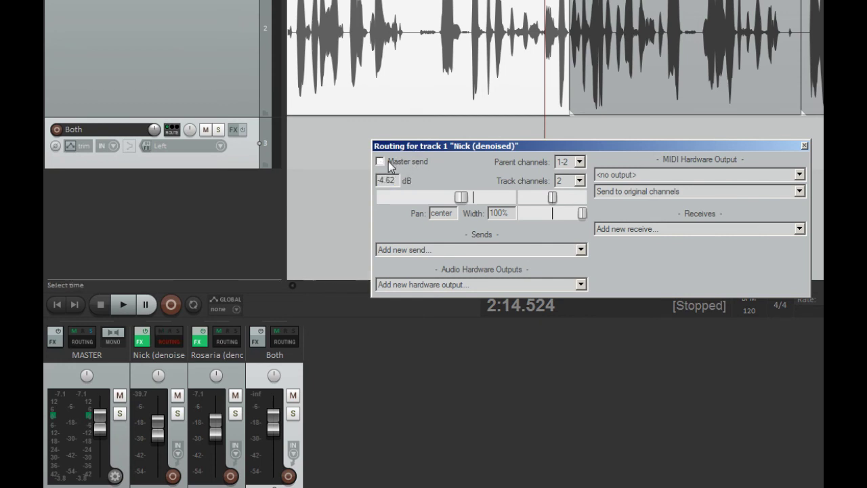
click(115, 378)
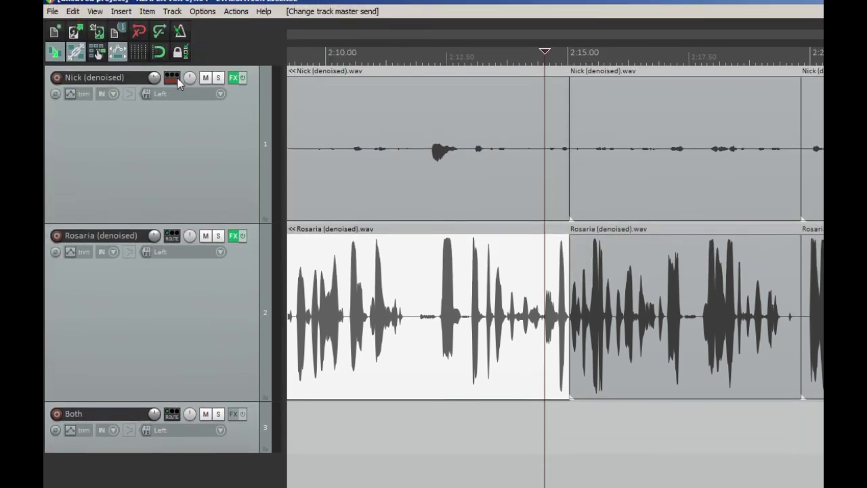
click(172, 85)
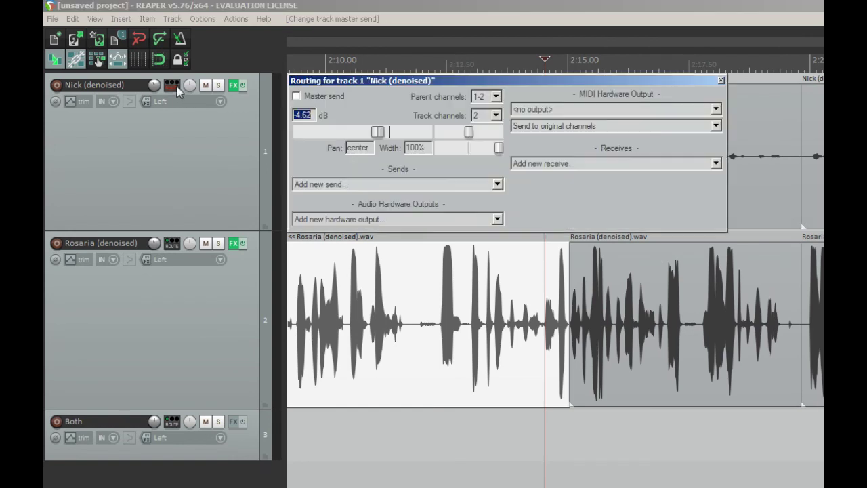
click(297, 95)
click(297, 96)
drag(310, 81, 467, 409)
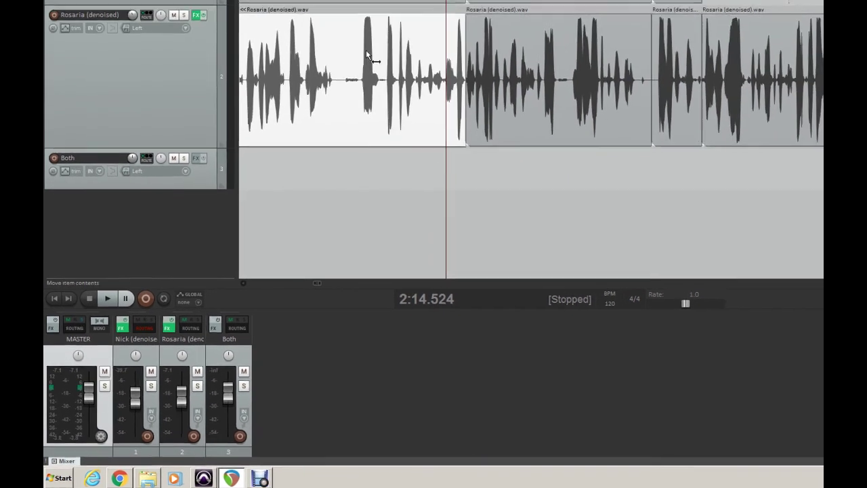
- Play the first voice's item from 1:22.563 to check its signal path with the master send off
scroll(368, 55, up, 5)
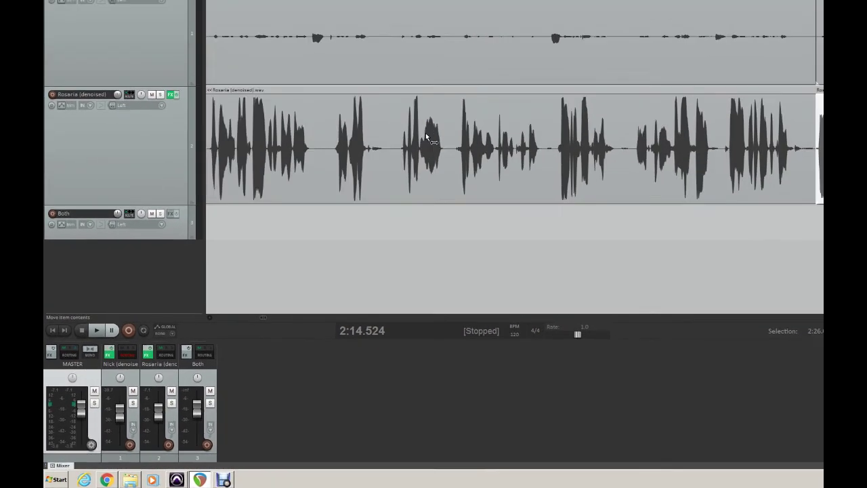
scroll(425, 139, down, 10)
click(236, 63)
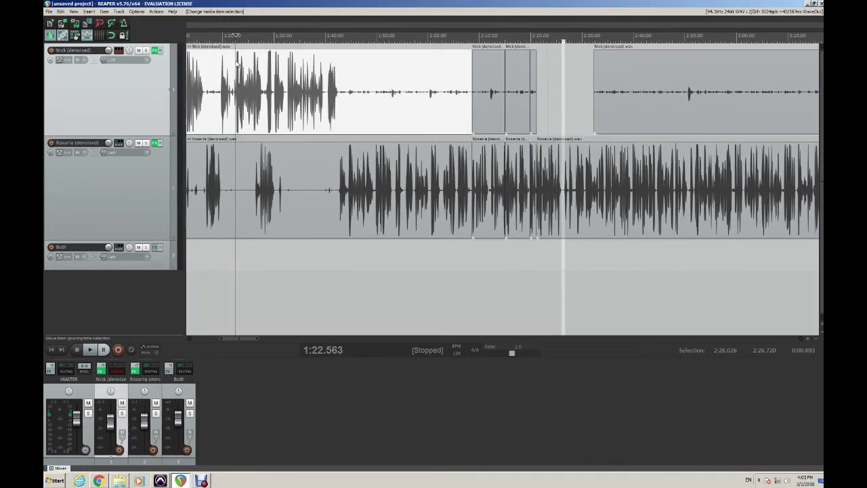
key(space)
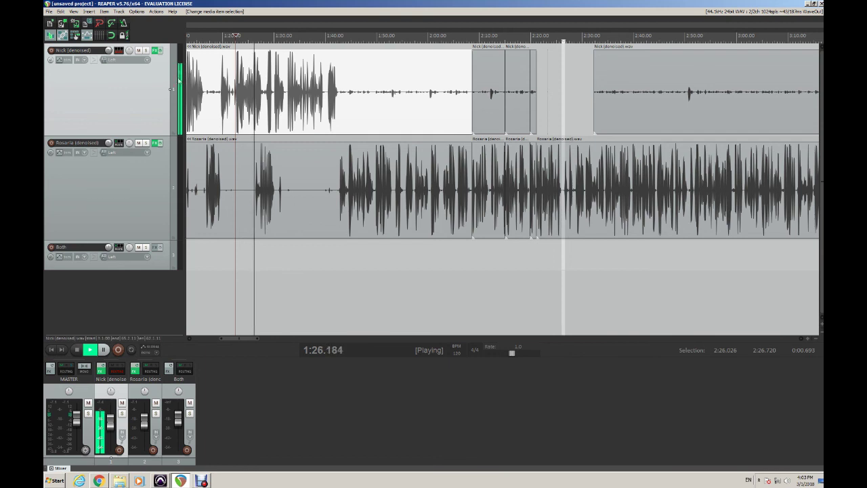
key(space)
- Add a send from the first voice track to the Both track
click(120, 51)
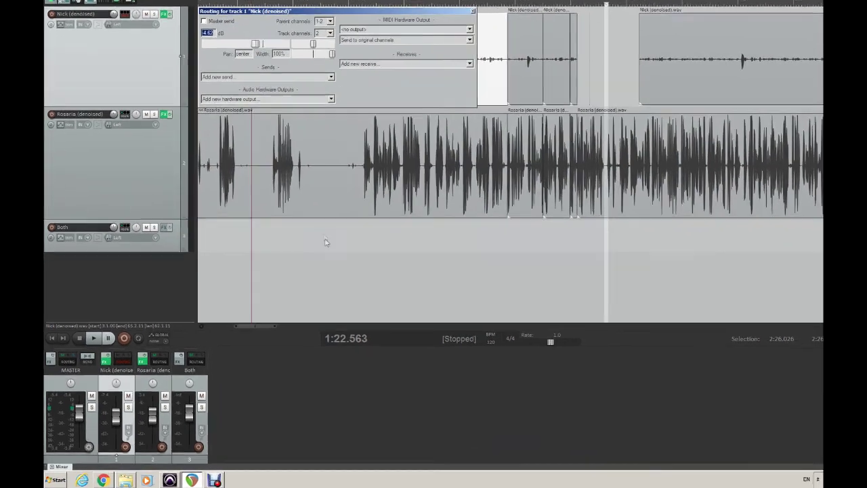
drag(210, 48, 306, 264)
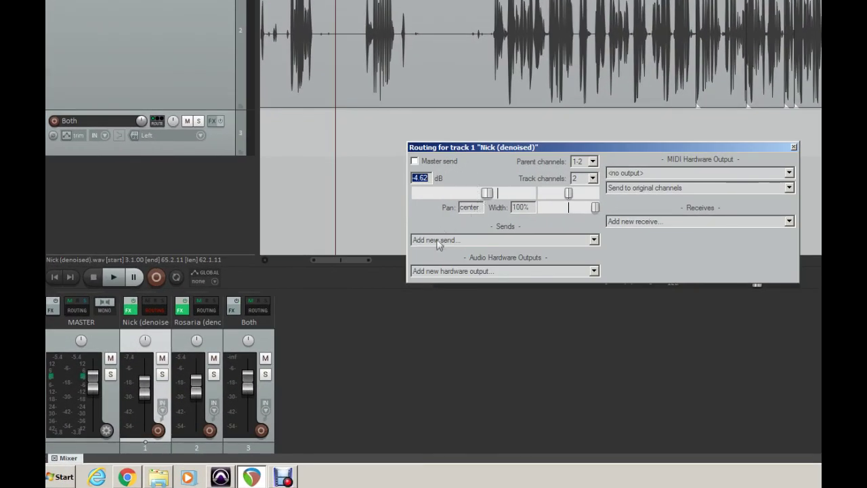
click(594, 241)
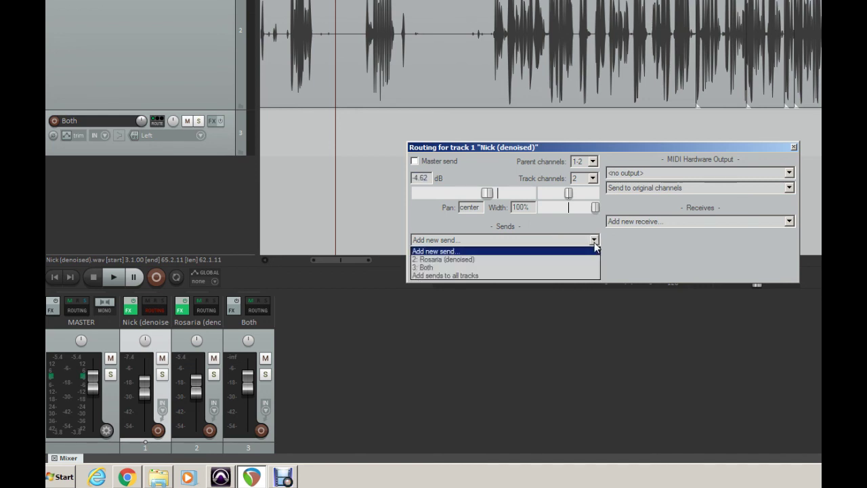
click(428, 268)
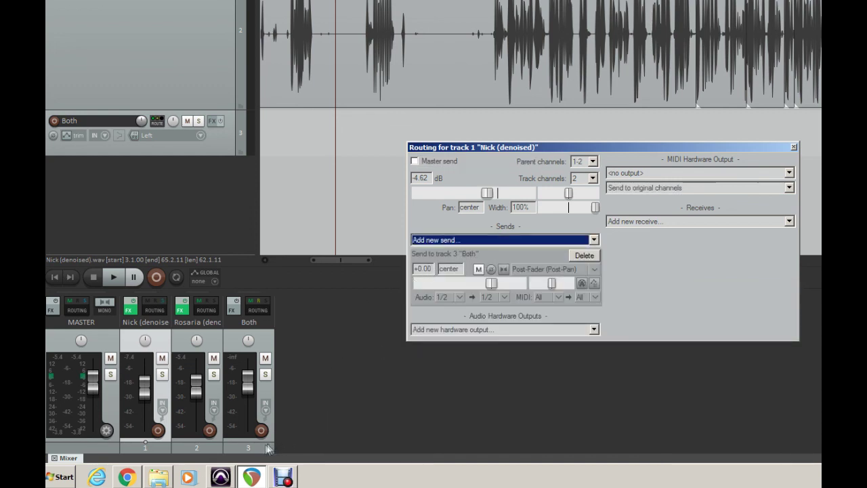
- Color the Both track with a darkened shade of the basic orange, stored as a custom color
click(264, 345)
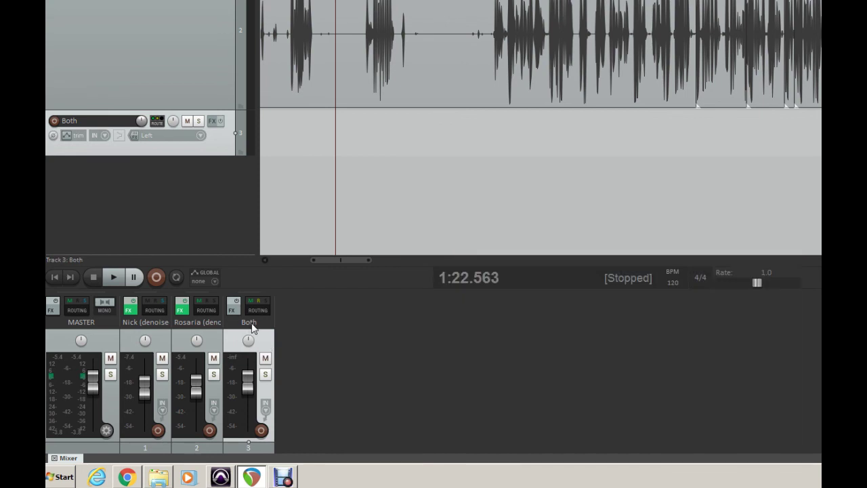
right_click(263, 452)
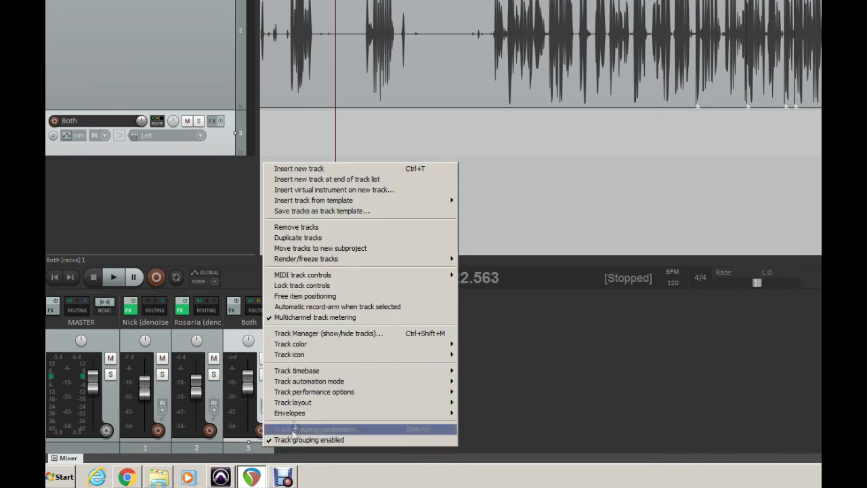
mouse_move(314, 414)
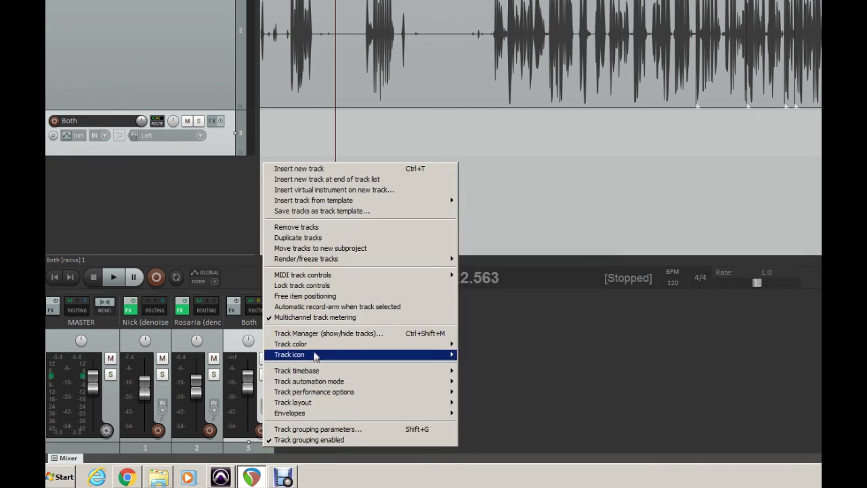
mouse_move(315, 345)
click(487, 345)
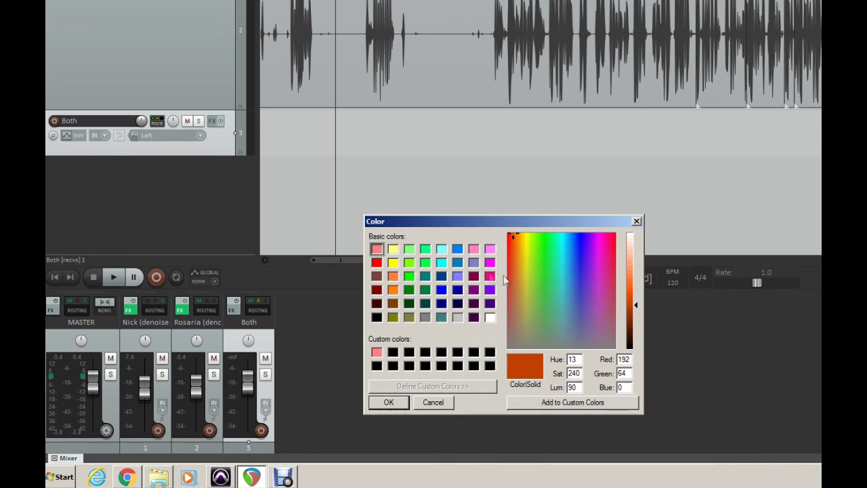
click(393, 278)
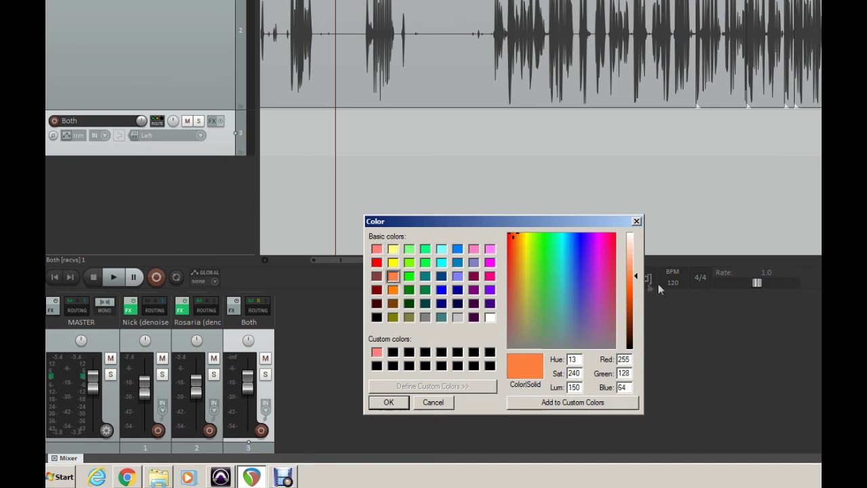
drag(635, 276, 634, 291)
click(567, 401)
click(377, 352)
click(388, 401)
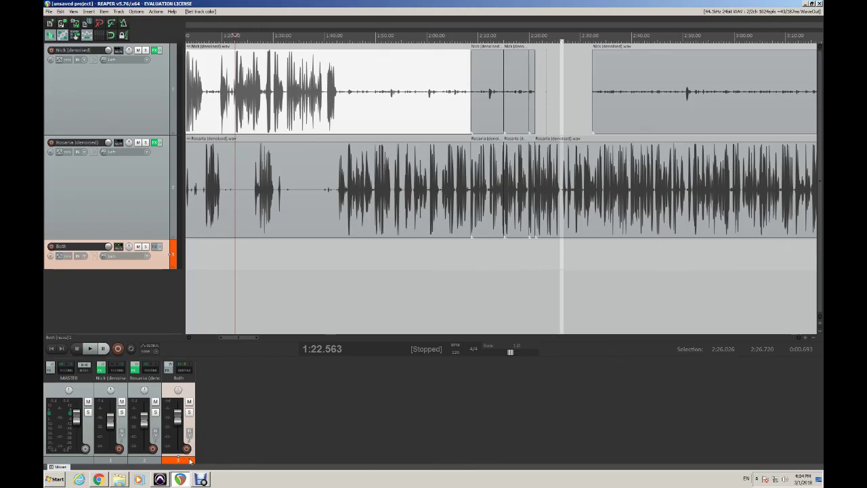
click(228, 410)
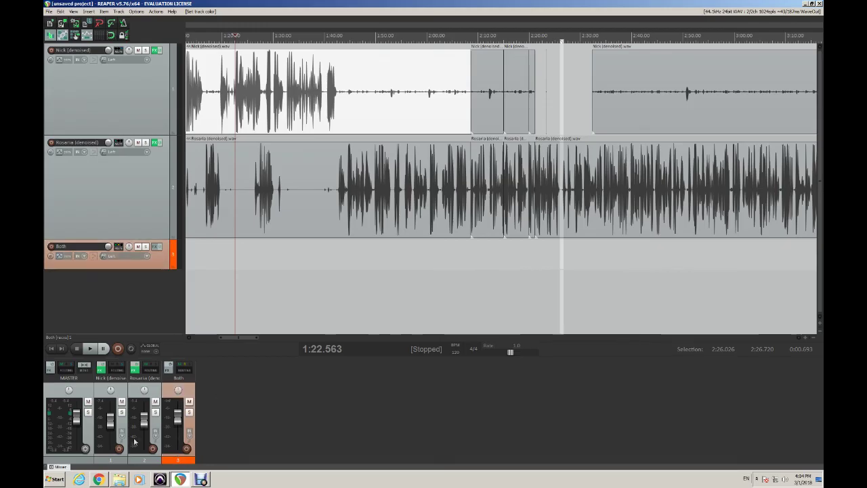
click(122, 462)
click(139, 461)
click(122, 461)
click(139, 461)
click(121, 463)
click(143, 463)
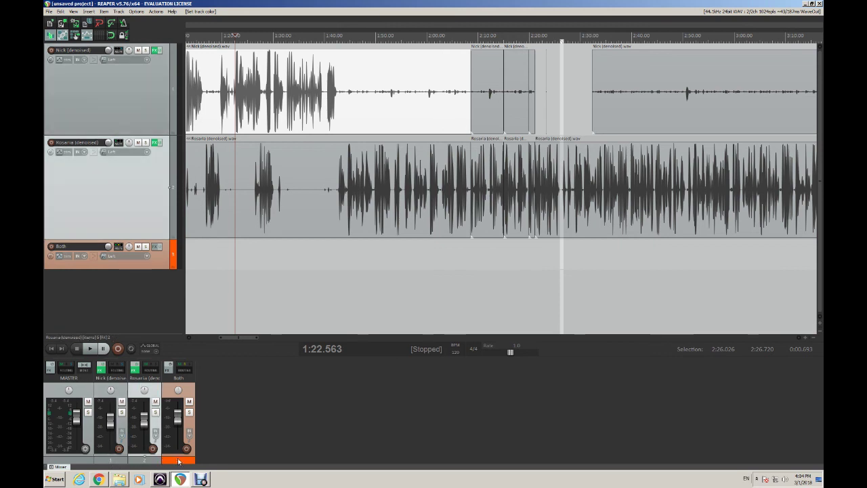
- Route the second voice track only to the Both track, turning off its master send and adding the new send
click(118, 142)
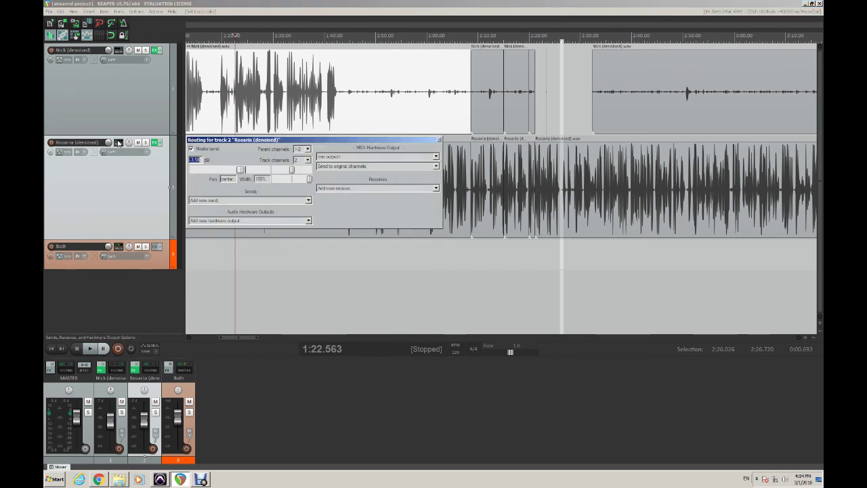
click(191, 149)
click(308, 200)
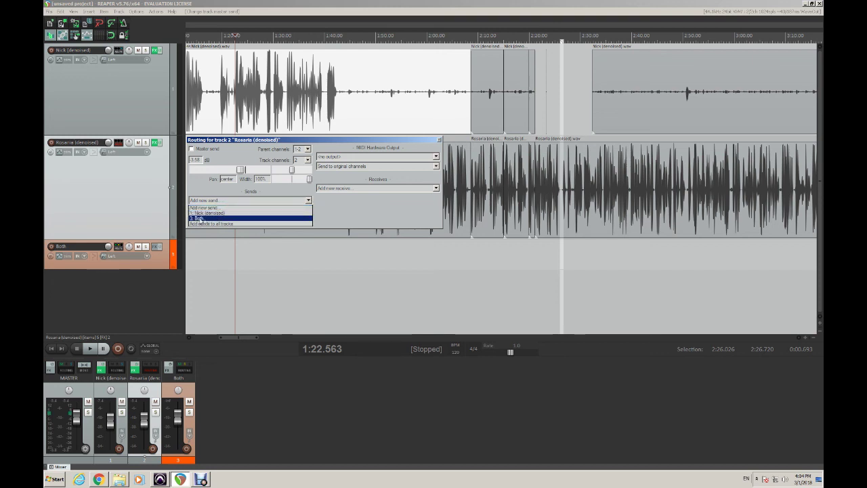
click(201, 218)
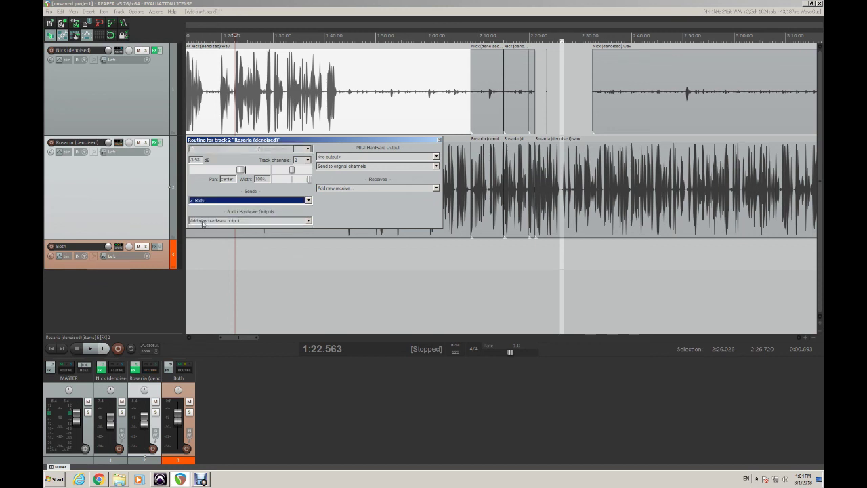
click(438, 140)
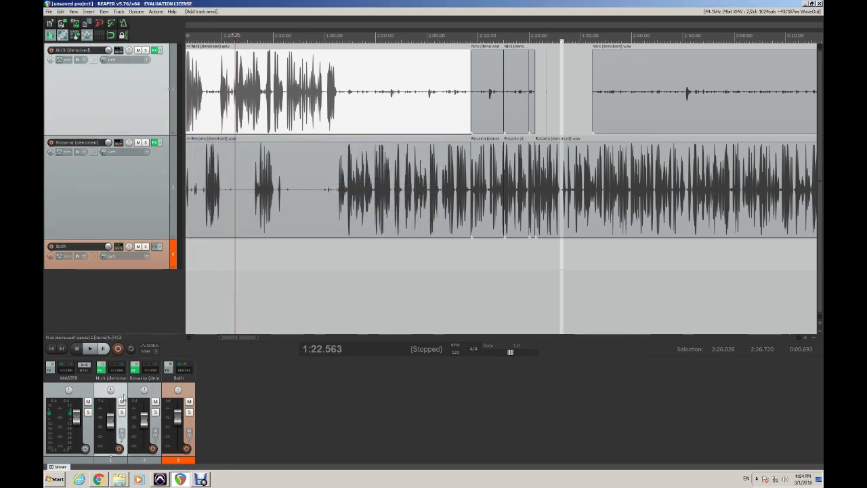
- Play the project from 1:22.563 to check the signal through Both and the master, and place the cursor at 1:28.670 on the second voice's item
click(187, 396)
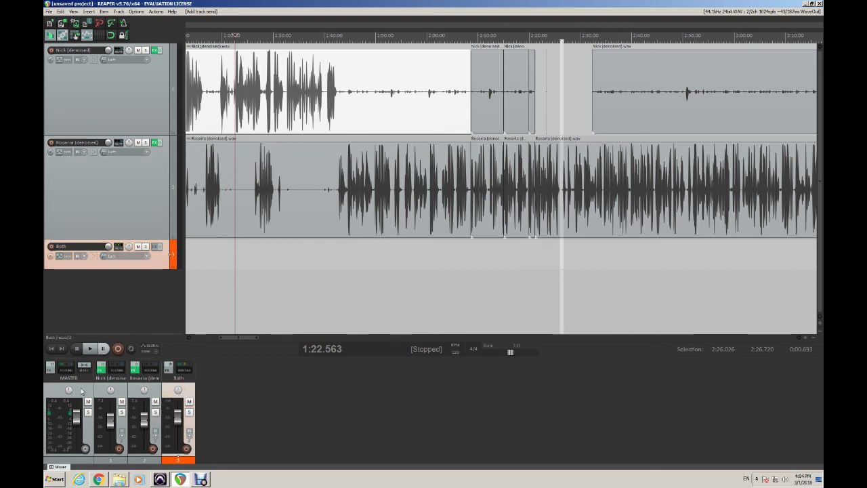
click(82, 391)
key(space)
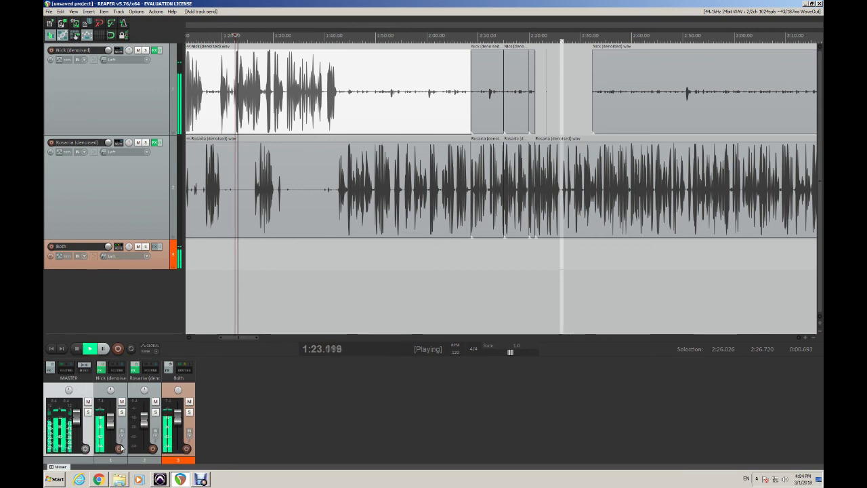
key(space)
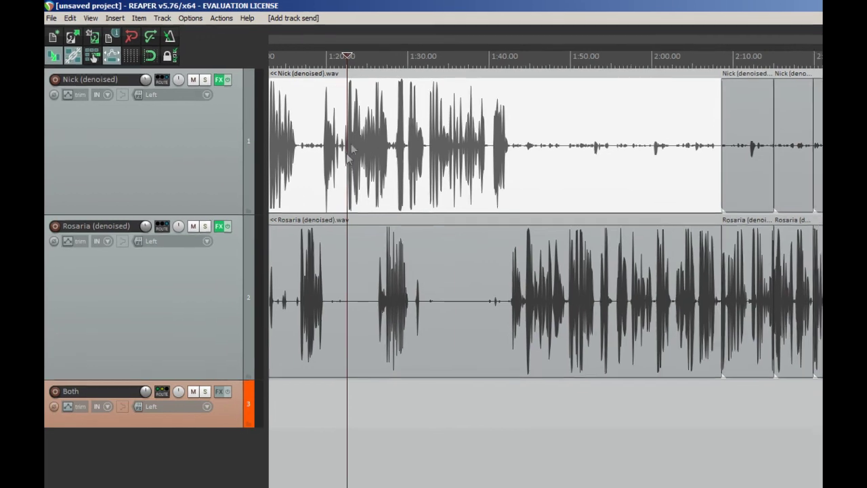
click(397, 365)
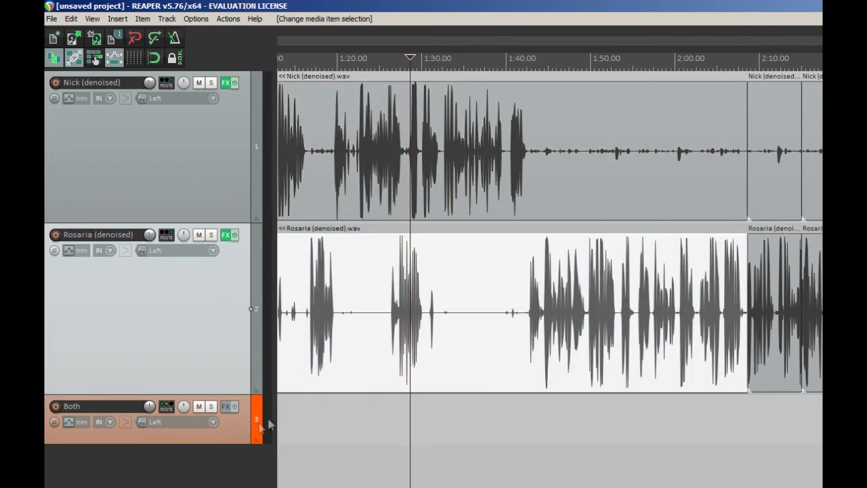
- Add the Limiter No6 (x86) plug-in to the Both track's effects
click(226, 406)
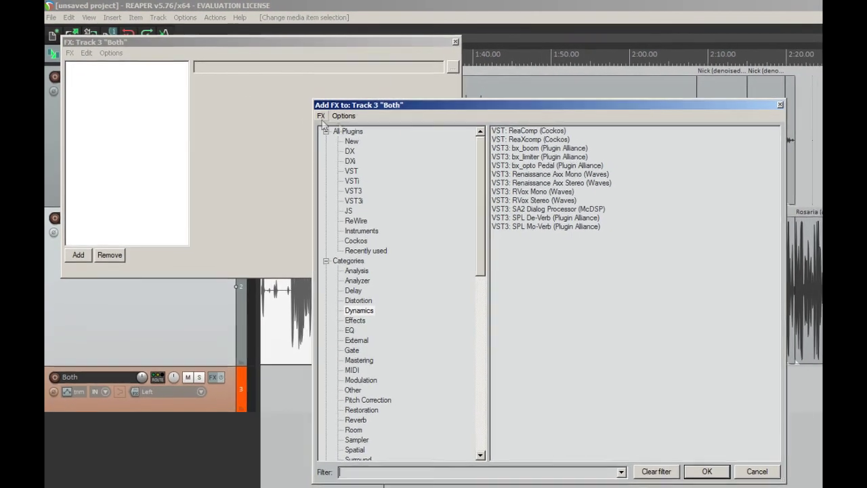
click(357, 143)
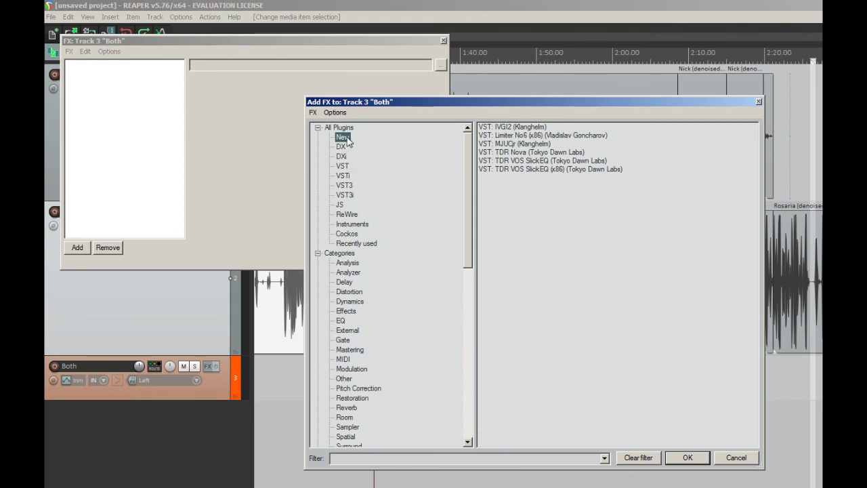
click(526, 136)
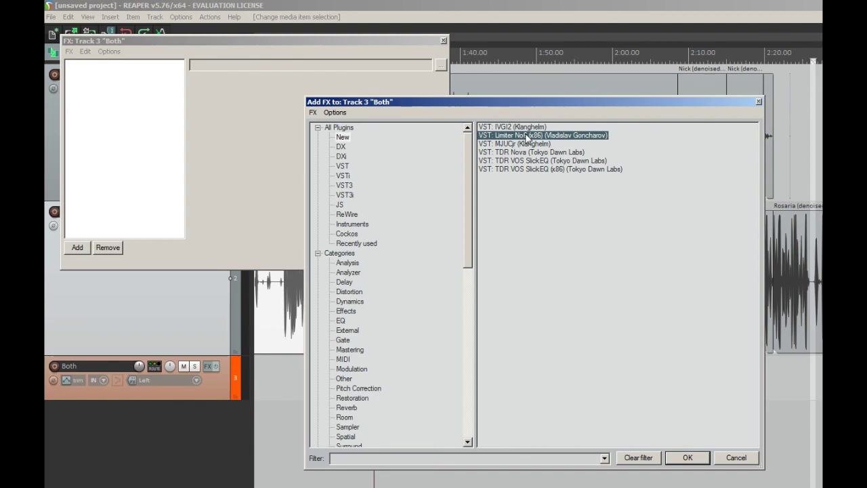
click(689, 459)
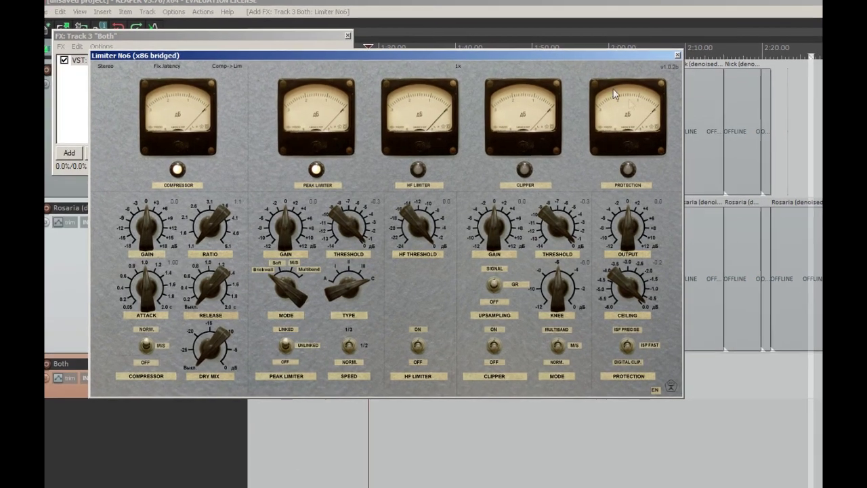
- Switch off the compressor and peak limiter sections of Limiter No6
drag(554, 49, 750, 154)
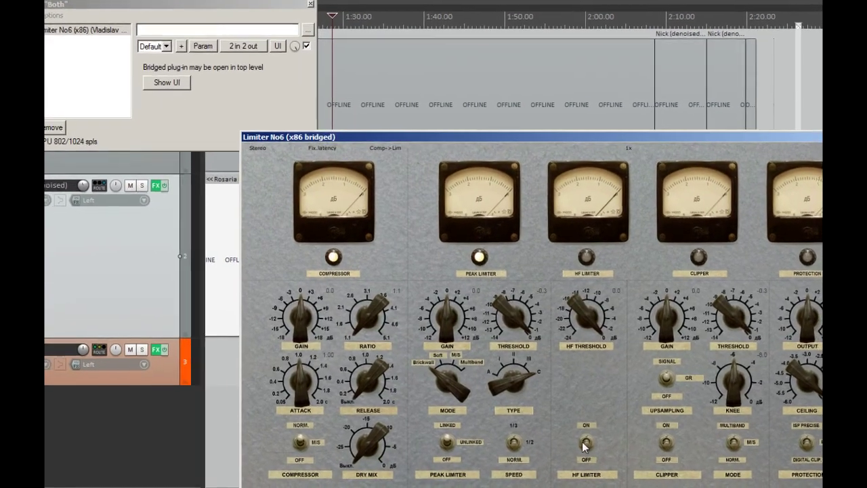
click(291, 442)
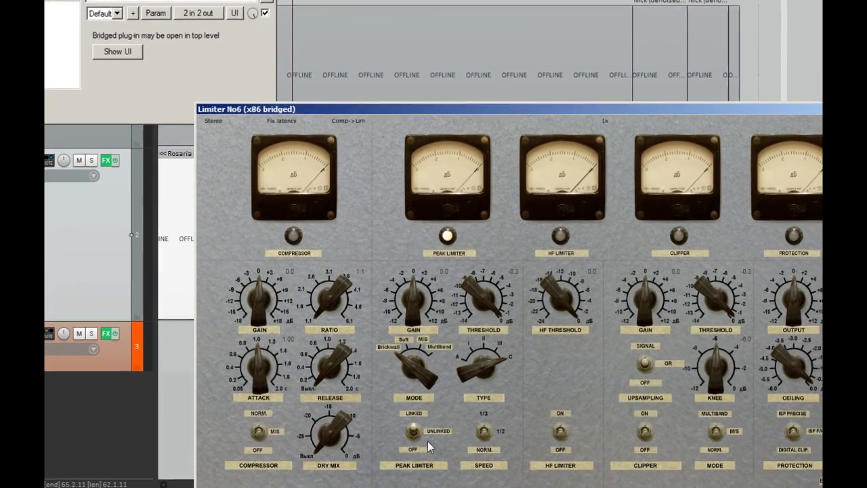
click(442, 440)
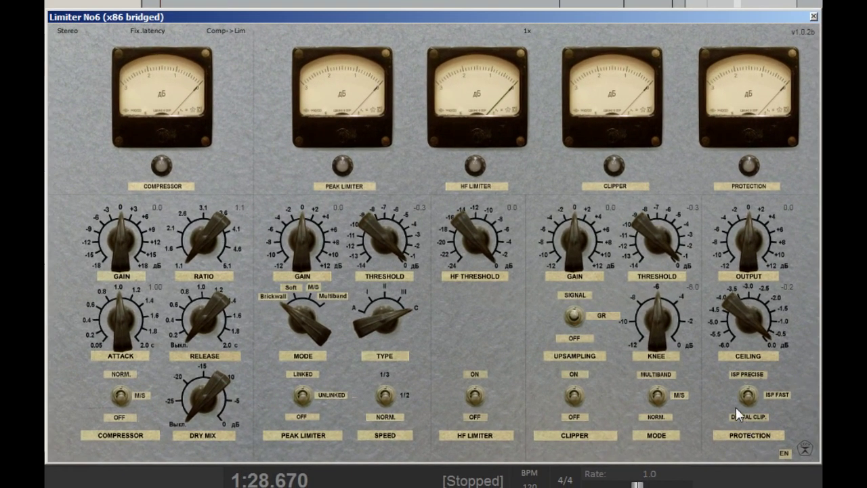
- Set the ceiling of Limiter No6's protection section to about -2 dB and play from 1:28.670 to check the level
click(747, 394)
drag(742, 322, 731, 346)
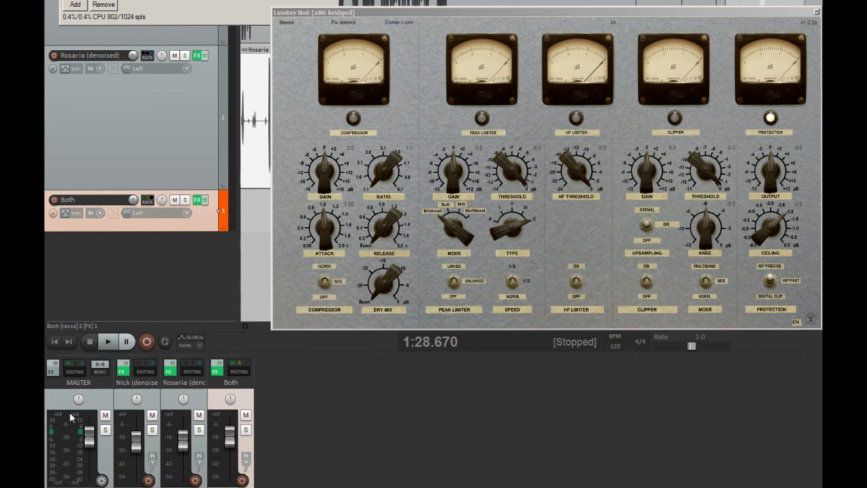
key(space)
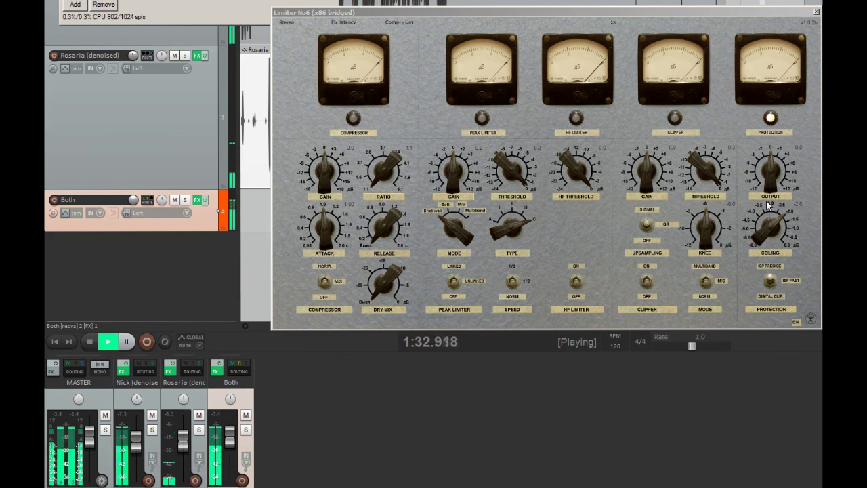
key(space)
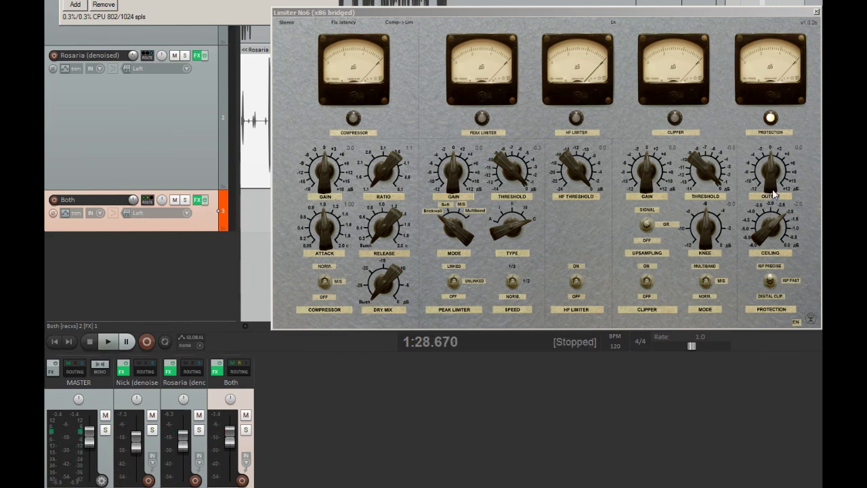
- Raise the protection section's output gain to about 7 dB while playing the project from 1:28.670
click(774, 194)
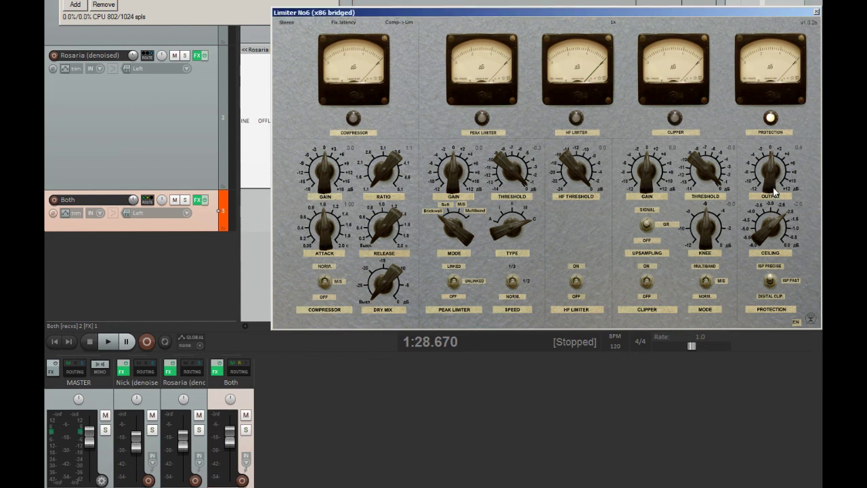
key(space)
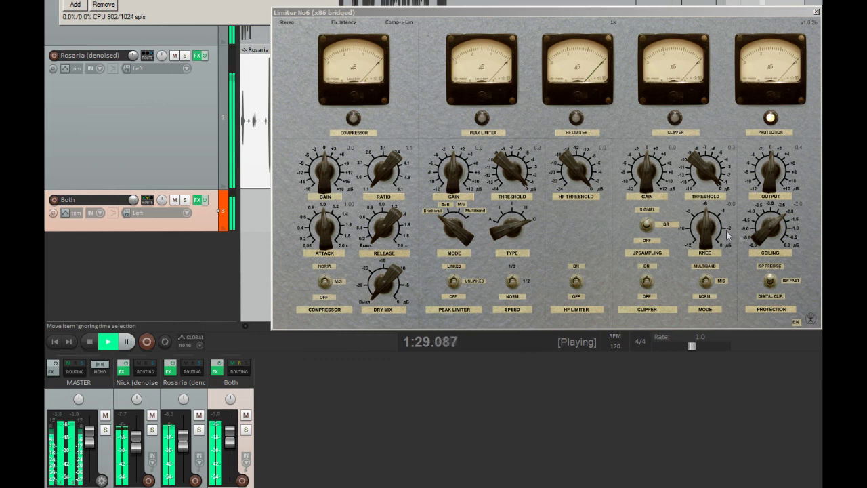
drag(767, 182, 766, 146)
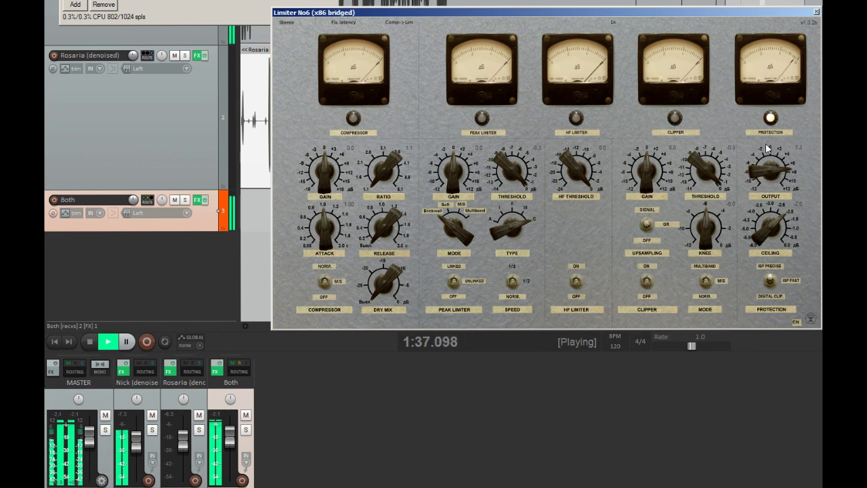
key(space)
key(space)
key(space)
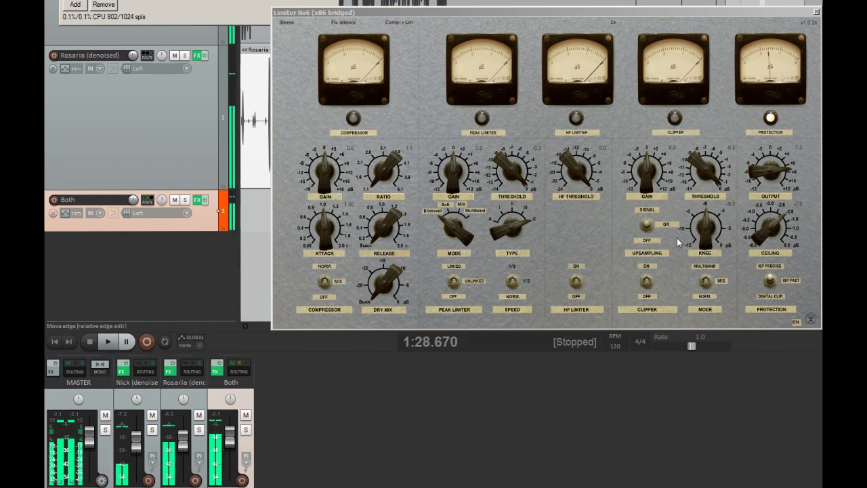
- Lower the protection section's output gain in stages to about 3 dB, playing from 1:28.670 between the changes
click(759, 179)
drag(758, 180, 759, 195)
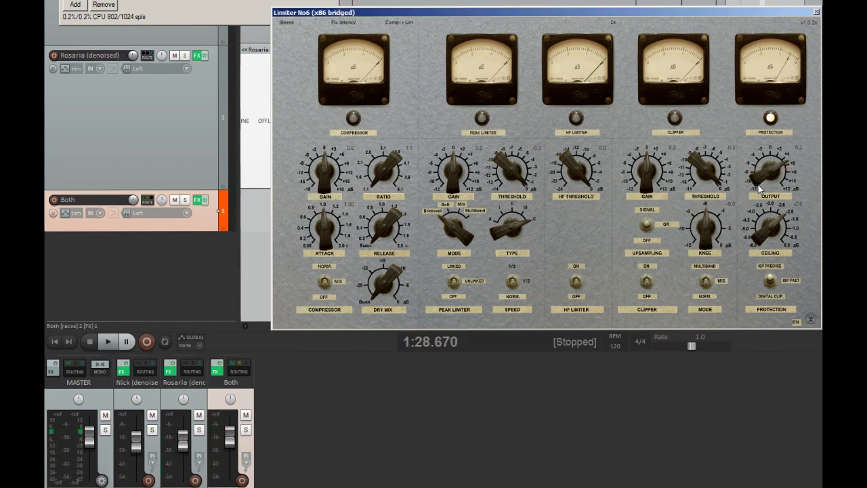
key(space)
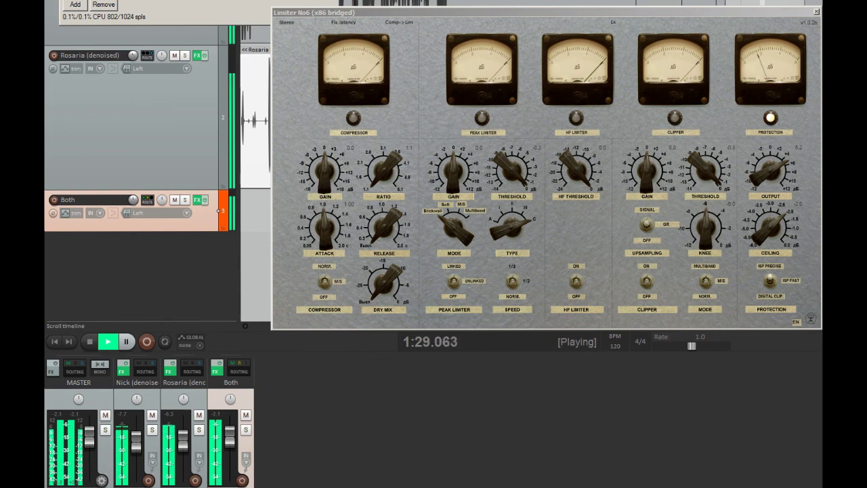
key(space)
drag(769, 174, 769, 193)
key(space)
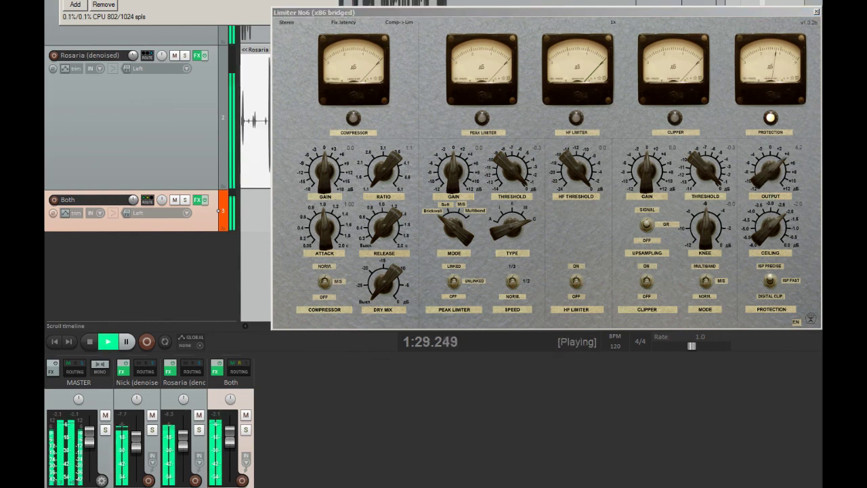
key(space)
drag(759, 176, 759, 188)
key(space)
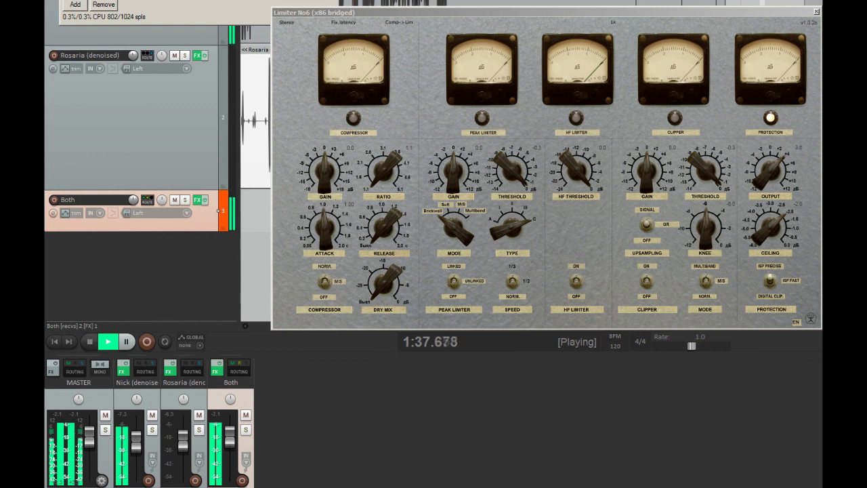
key(space)
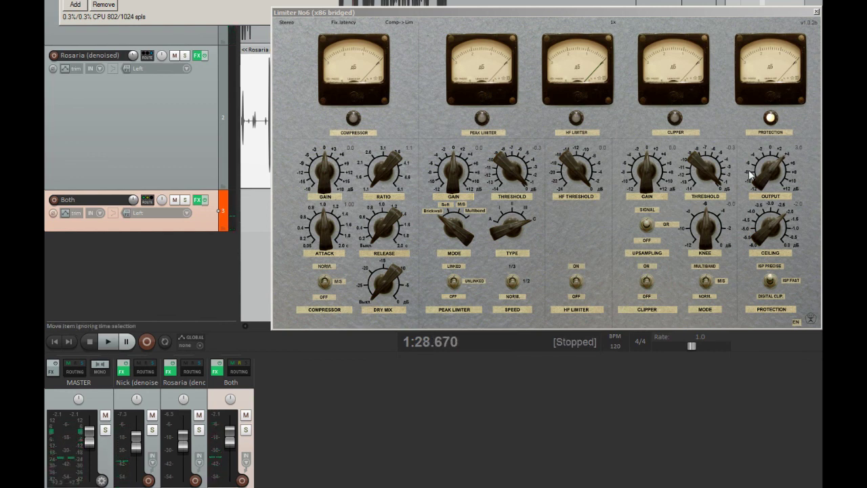
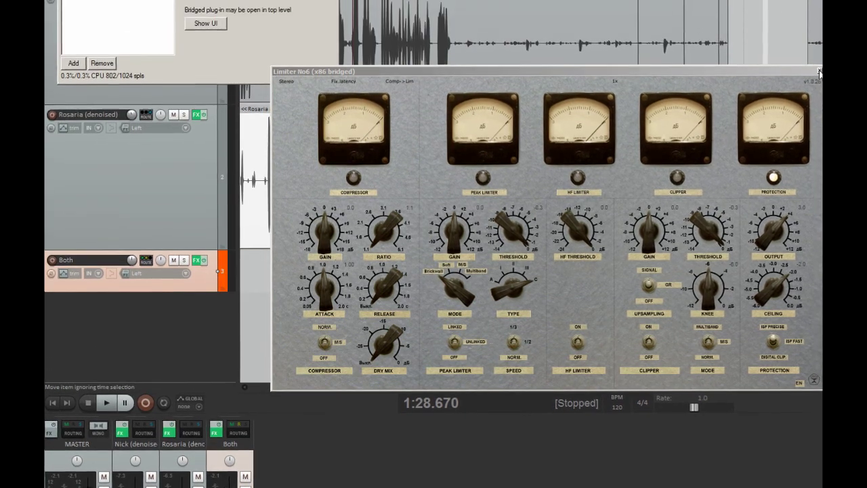
- Close the Limiter No6 interface and the Both track's effects window
click(448, 37)
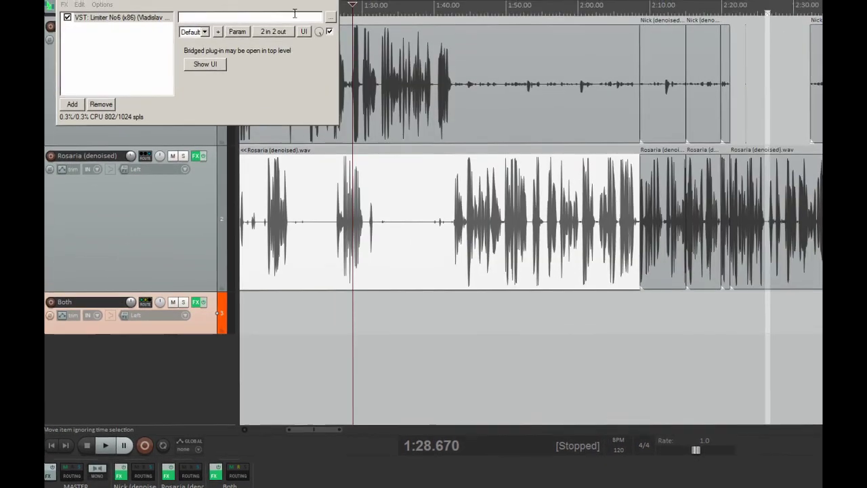
click(332, 13)
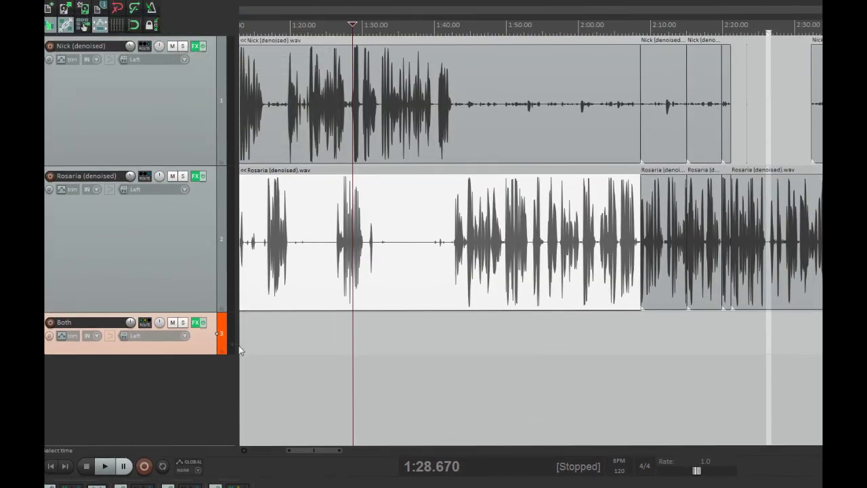
click(133, 396)
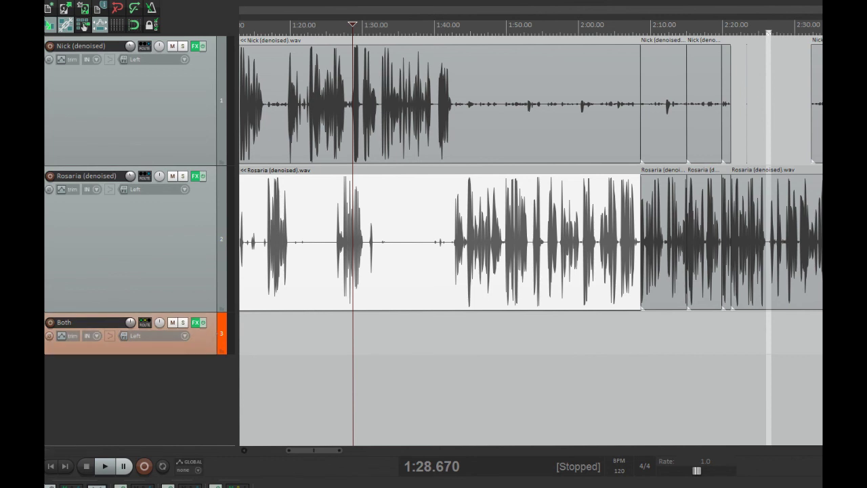
- Reopen the Both track's effects without the limiter interface and add ReaEQ (Cockos) from the EQ category
click(197, 323)
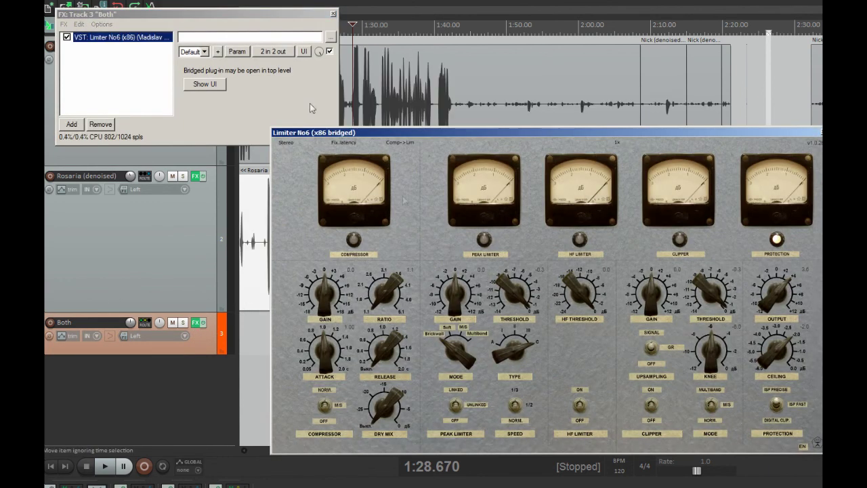
click(197, 15)
key(Escape)
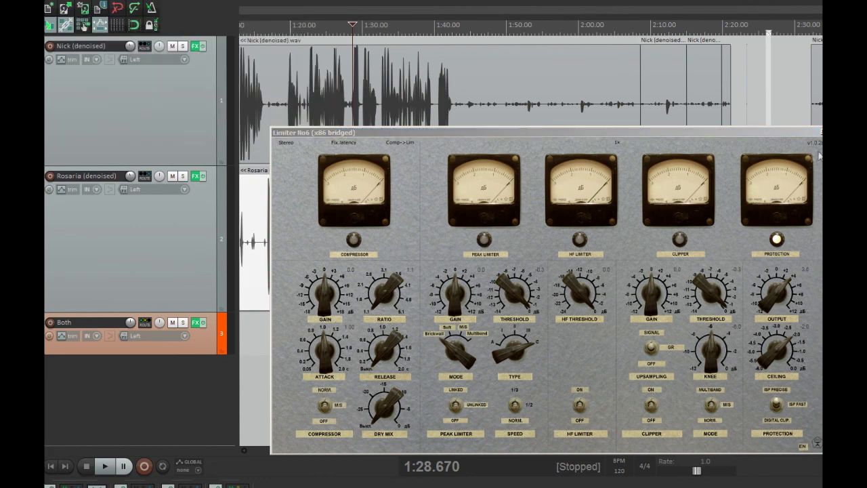
click(822, 132)
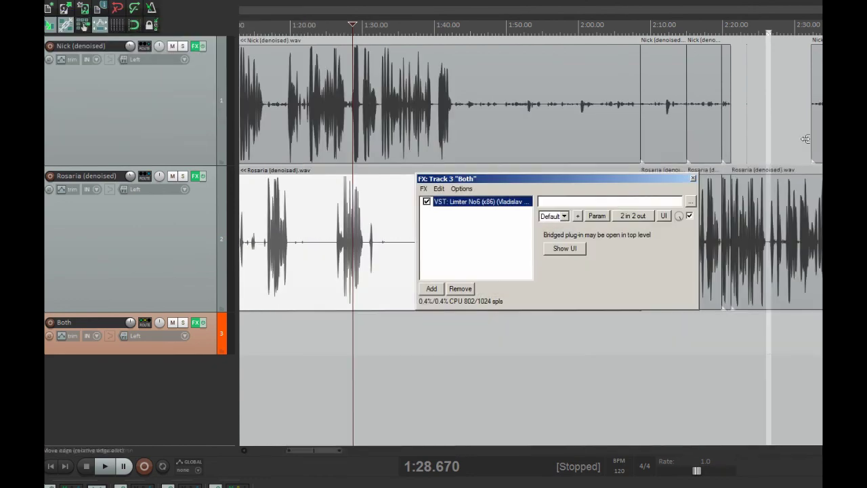
click(434, 289)
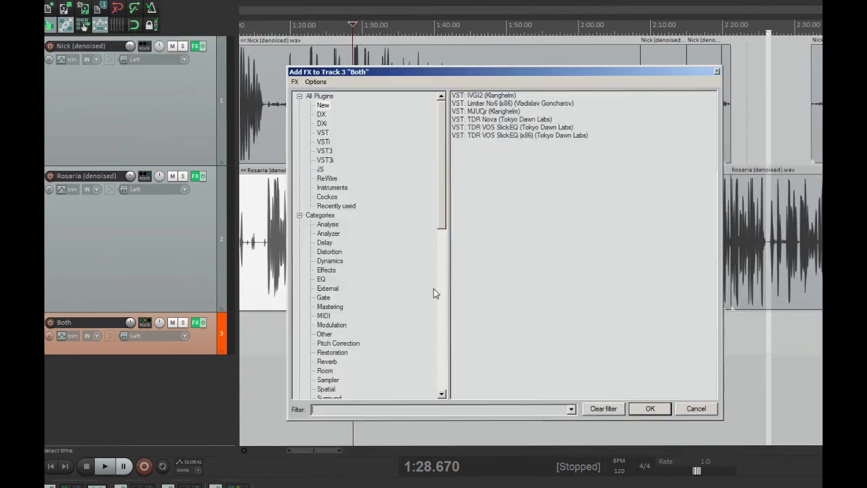
click(324, 280)
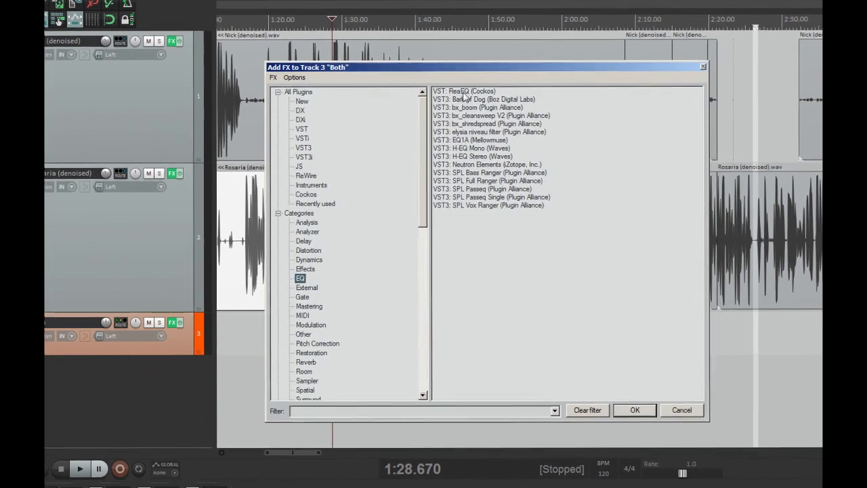
click(621, 411)
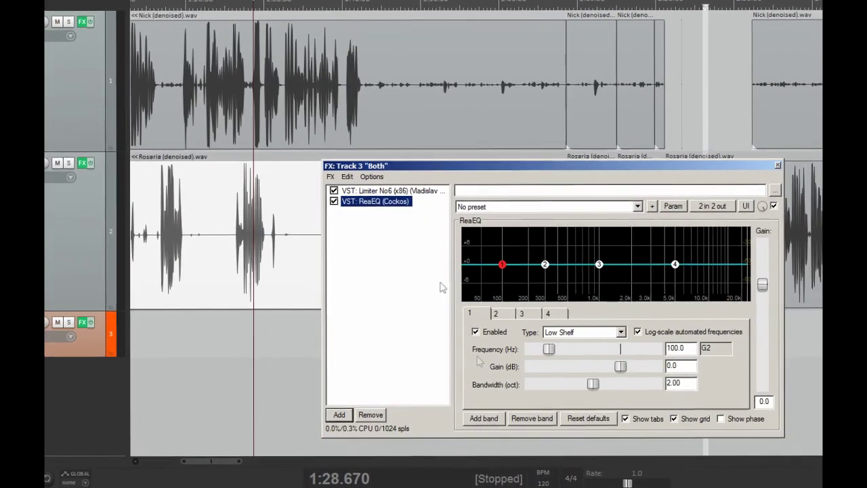
- Move Limiter No6 below ReaEQ in the Both track's effects chain and close the limiter's interface
double_click(368, 188)
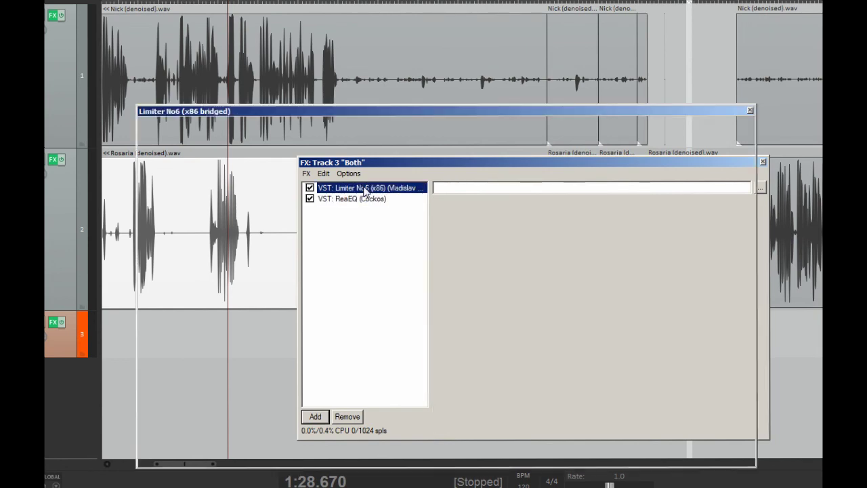
click(749, 111)
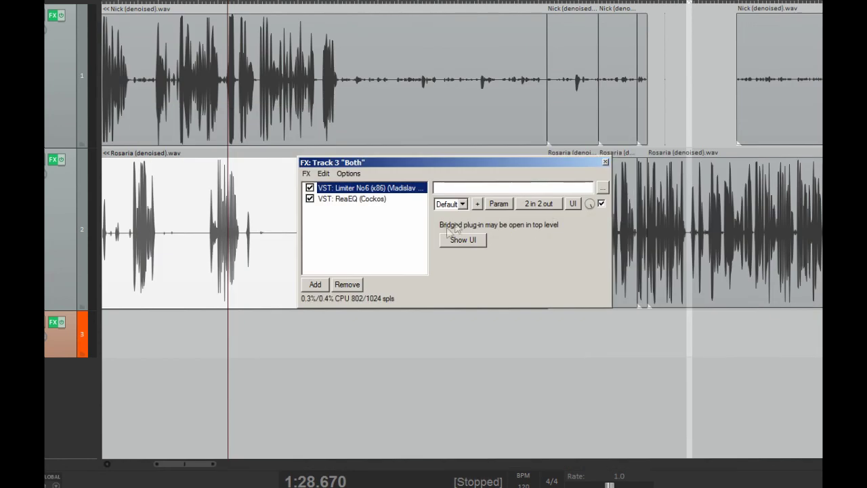
drag(365, 191, 364, 245)
click(347, 188)
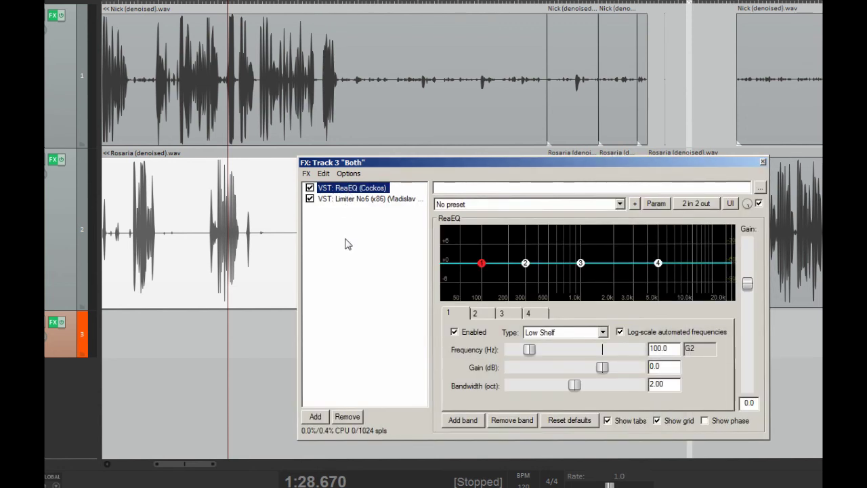
double_click(347, 200)
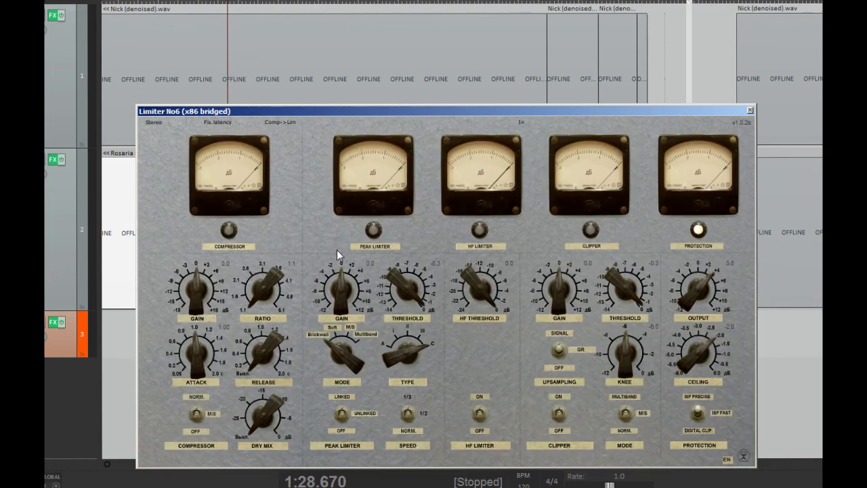
click(749, 112)
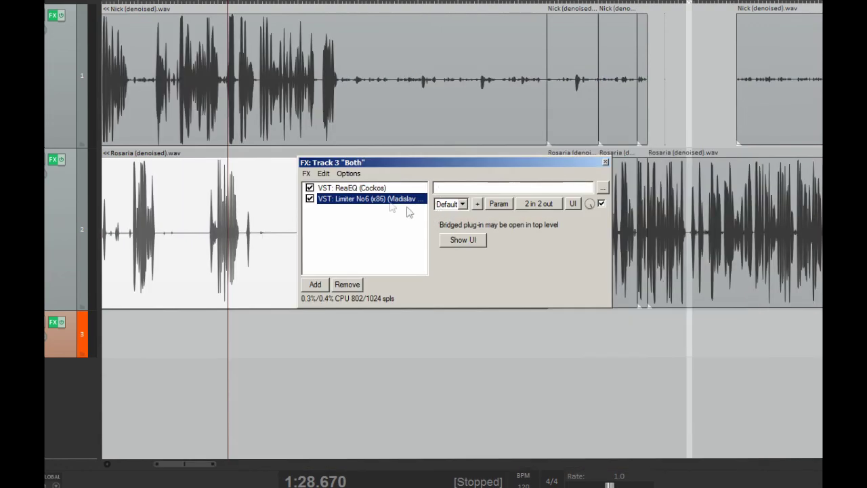
- Boost ReaEQ's high-shelf band 4 on the Both track by about 4.4 dB at about 11600 Hz
click(379, 189)
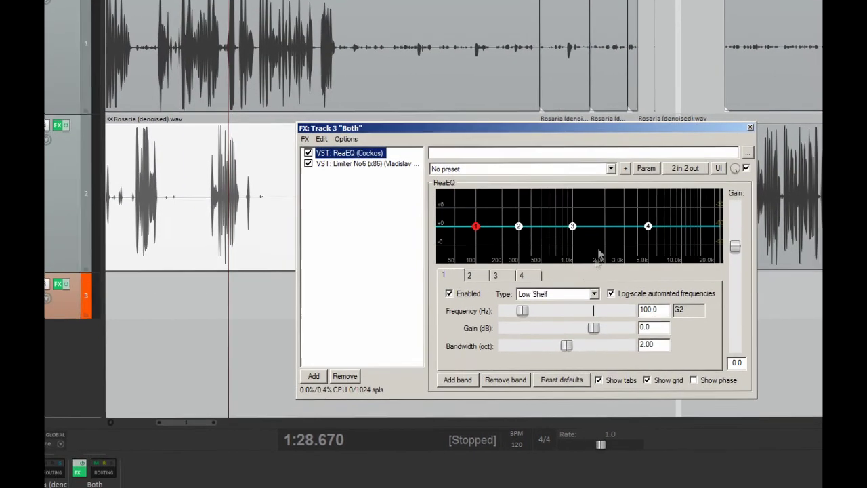
drag(670, 128, 581, 283)
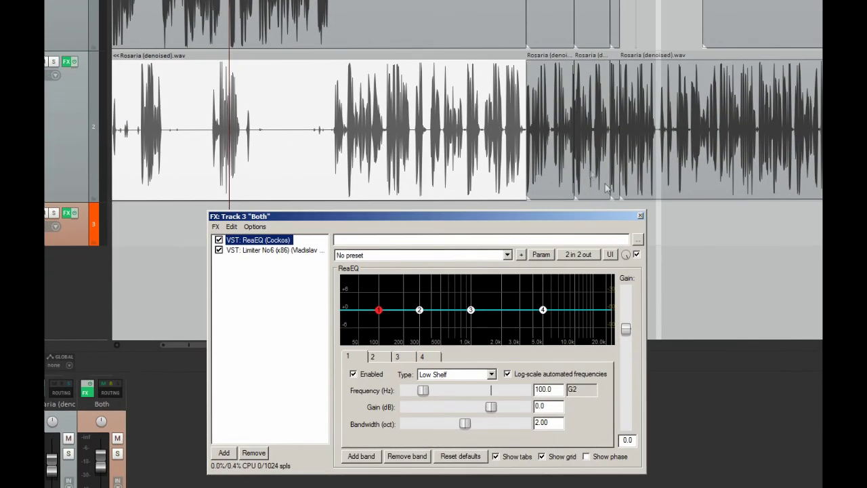
drag(542, 310, 585, 301)
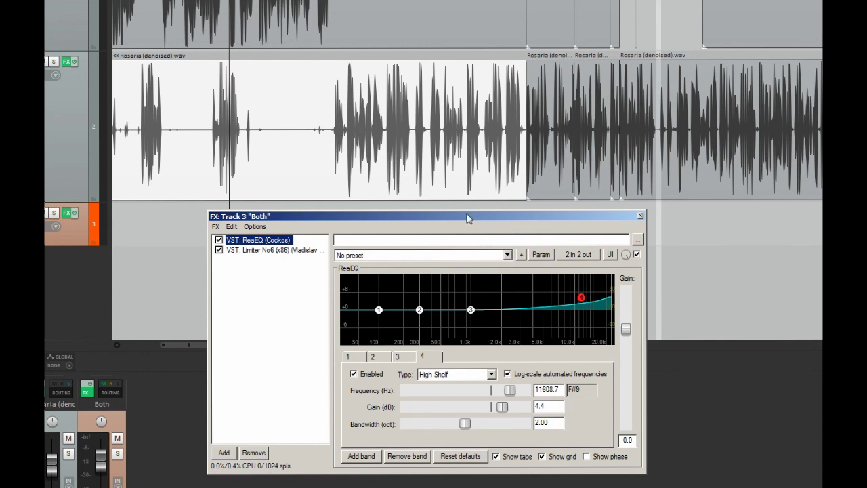
drag(467, 218, 455, 217)
- Play from an earlier point on the first voice's item with ReaEQ bypassed, and adjust band 4 to 4.8 dB at 11759.9 Hz
click(178, 2)
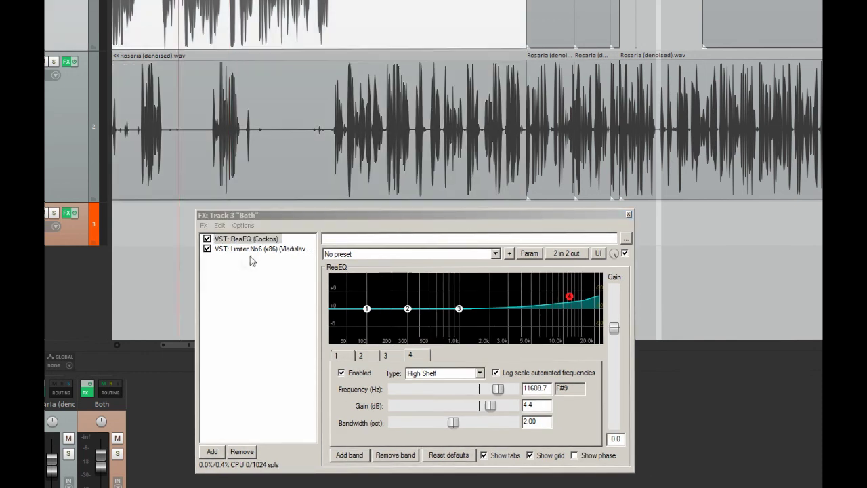
click(206, 238)
key(space)
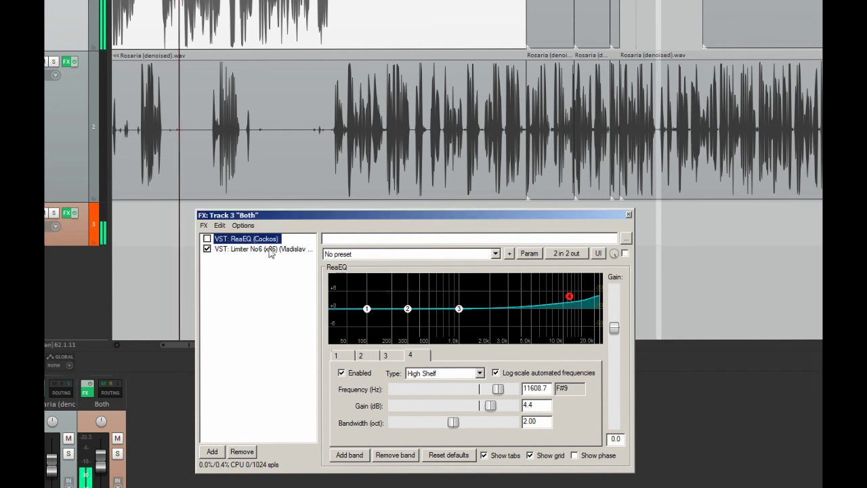
drag(570, 305, 572, 301)
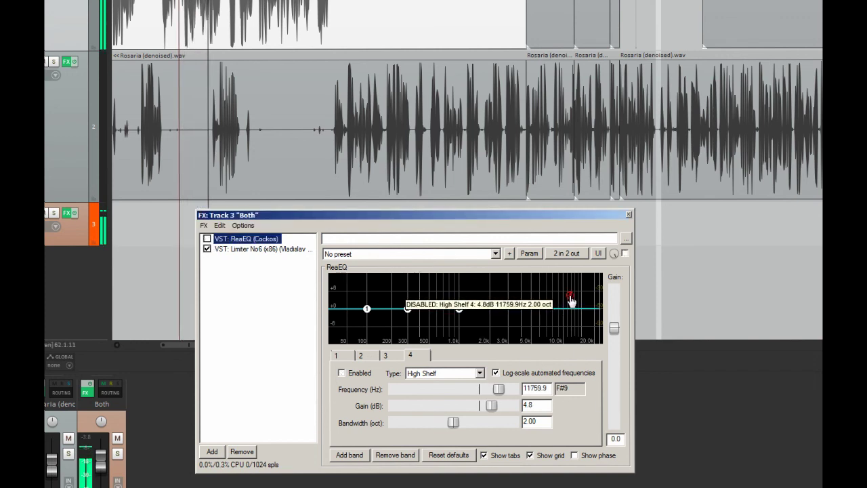
- Stop playback, re-enable ReaEQ on the Both track, and play the passage again to compare the high-shelf boost
key(space)
click(206, 239)
key(space)
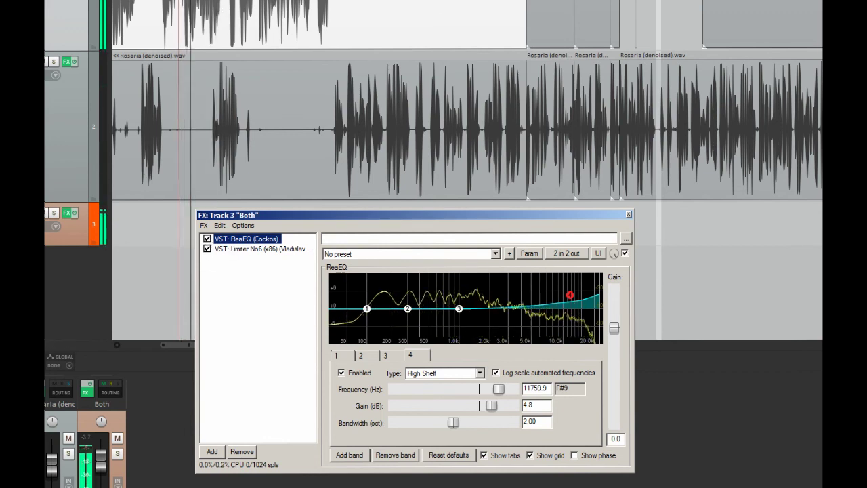
click(192, 242)
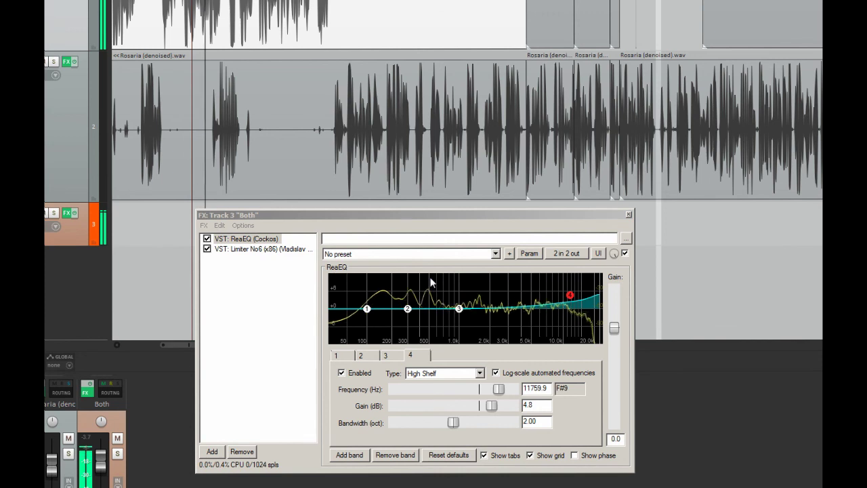
- Exaggerate ReaEQ's band 4 boost to 14.6 dB at 11023.2 Hz and compare playback with the band disabled and enabled
key(space)
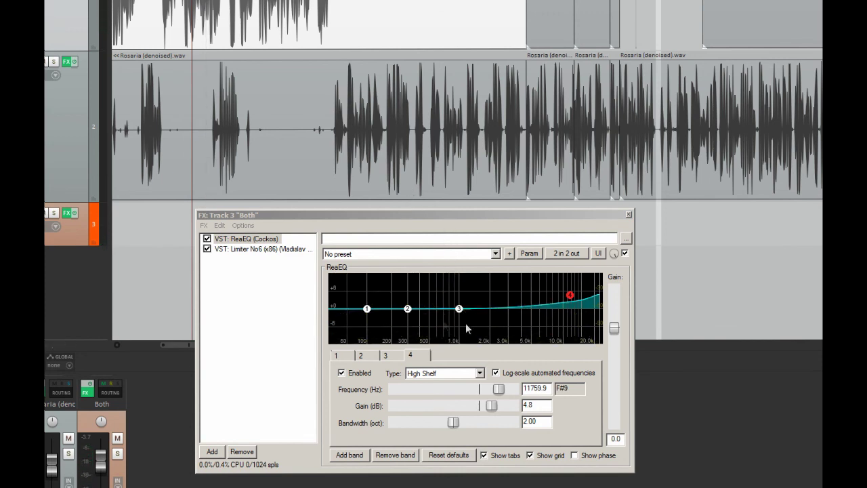
drag(570, 299, 568, 276)
key(space)
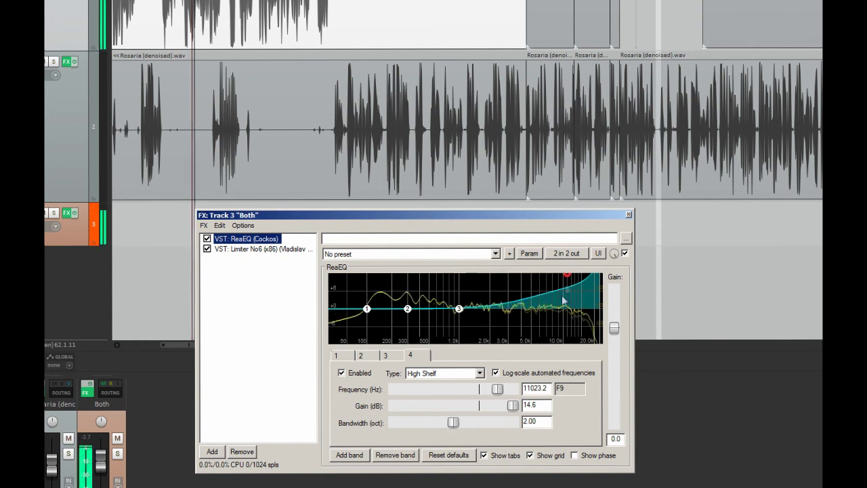
click(341, 373)
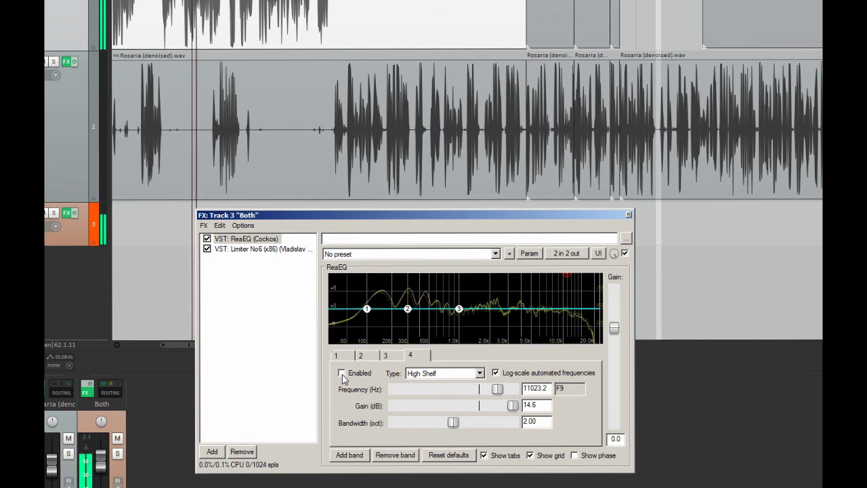
key(space)
click(341, 373)
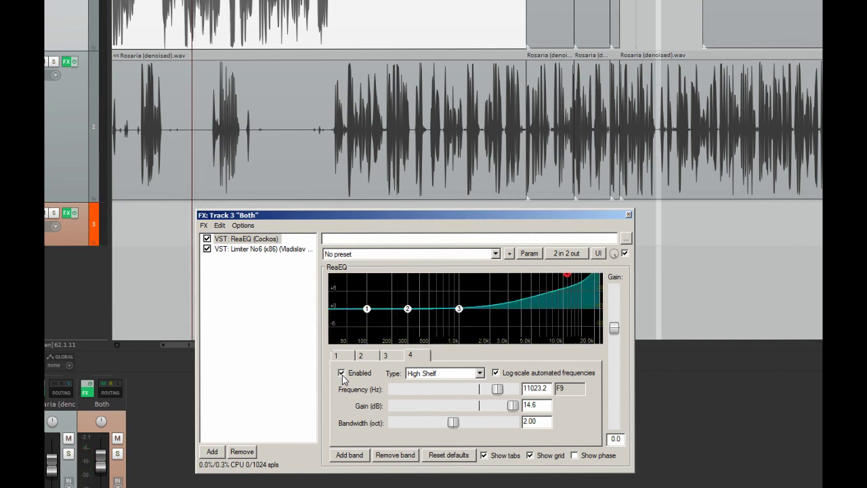
key(space)
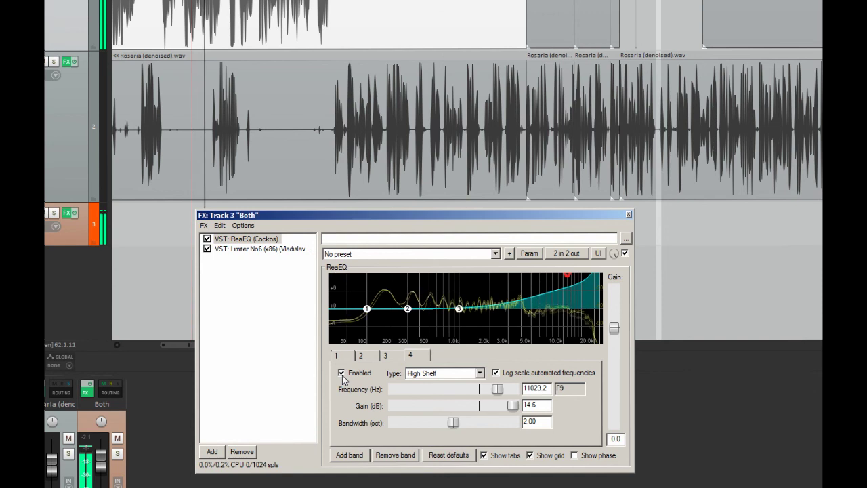
key(space)
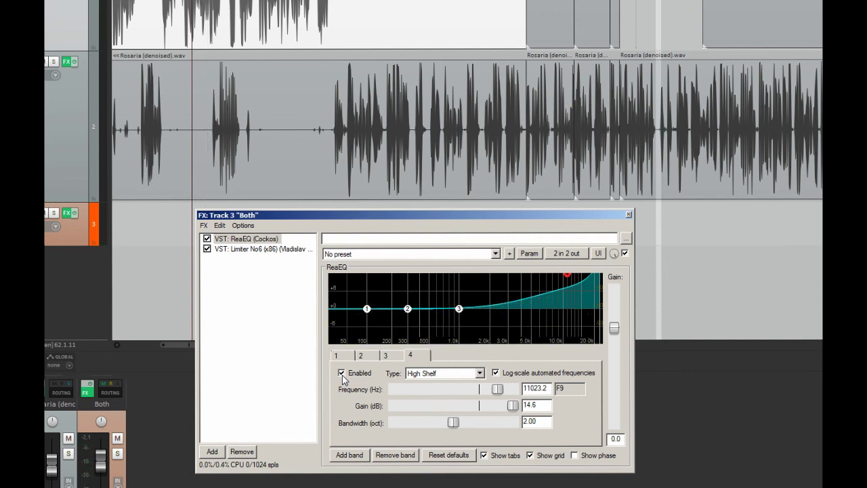
- Reduce ReaEQ's band 4 boost to about 5.6 dB near 11600 Hz and close the Both track's effects chain
drag(572, 282, 574, 294)
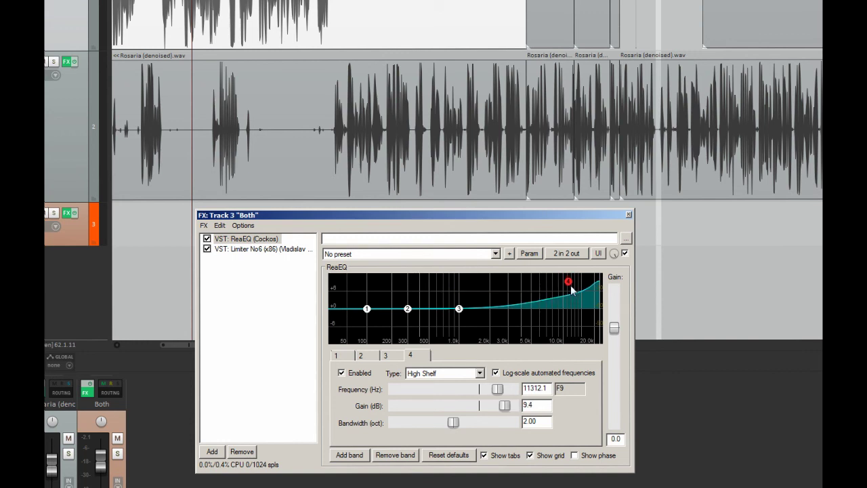
drag(570, 287, 571, 299)
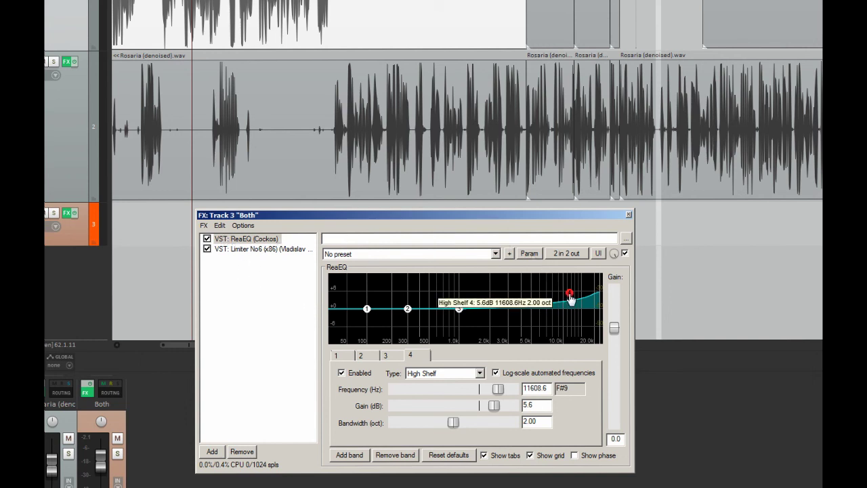
drag(570, 297, 570, 296)
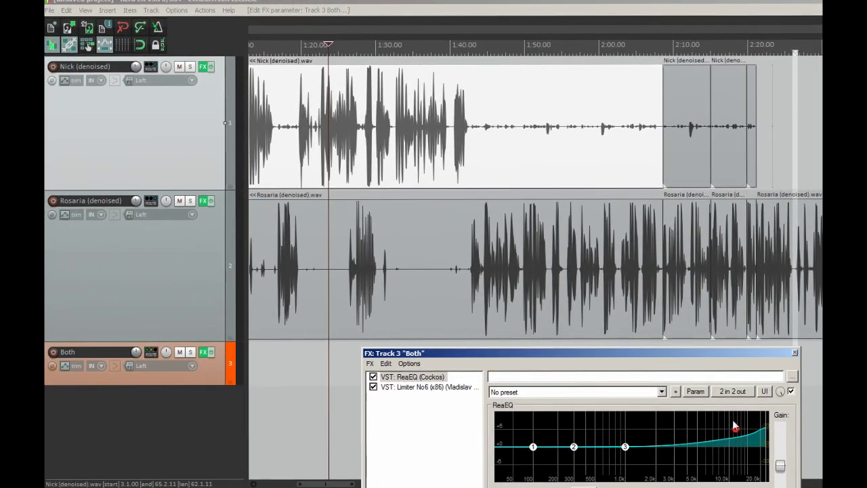
click(794, 354)
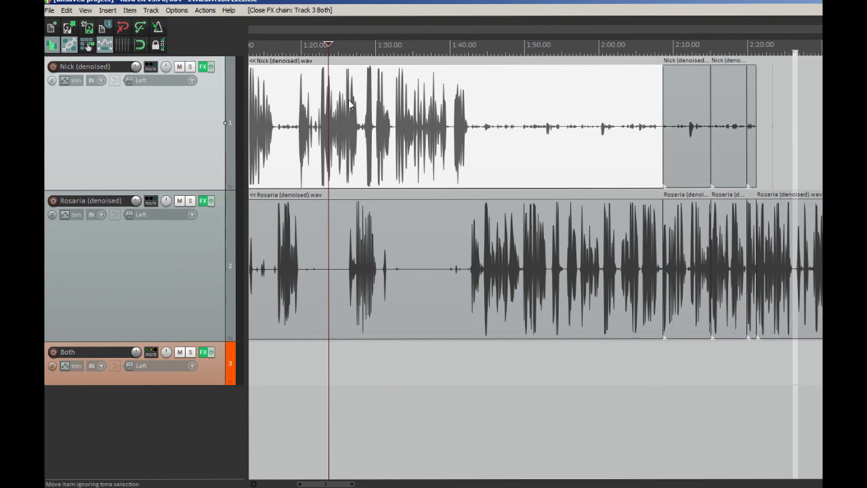
- Add the JS: De-esser to the end of the first voice track's effects chain and move its window clear of the waveforms
click(203, 67)
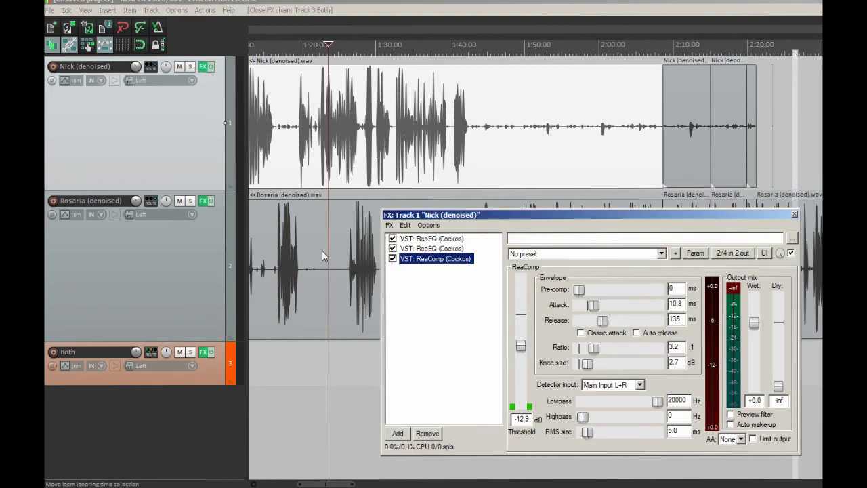
click(398, 435)
scroll(462, 237, down, 1)
scroll(459, 235, up, 1)
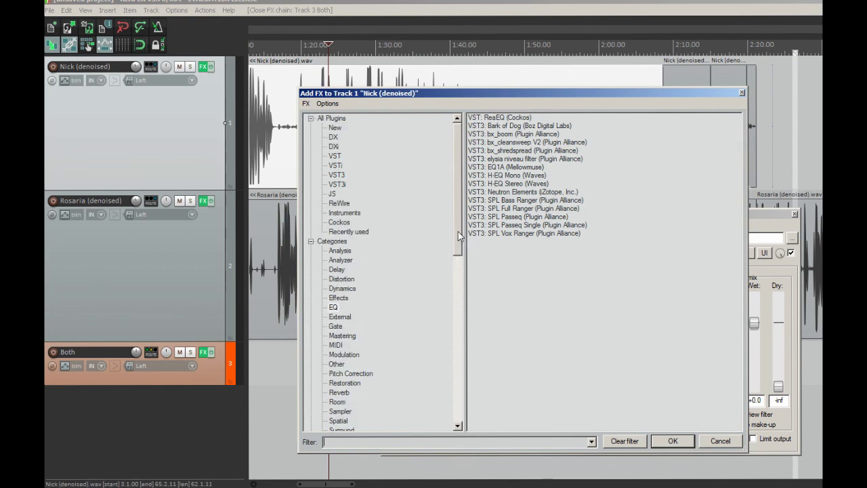
click(333, 195)
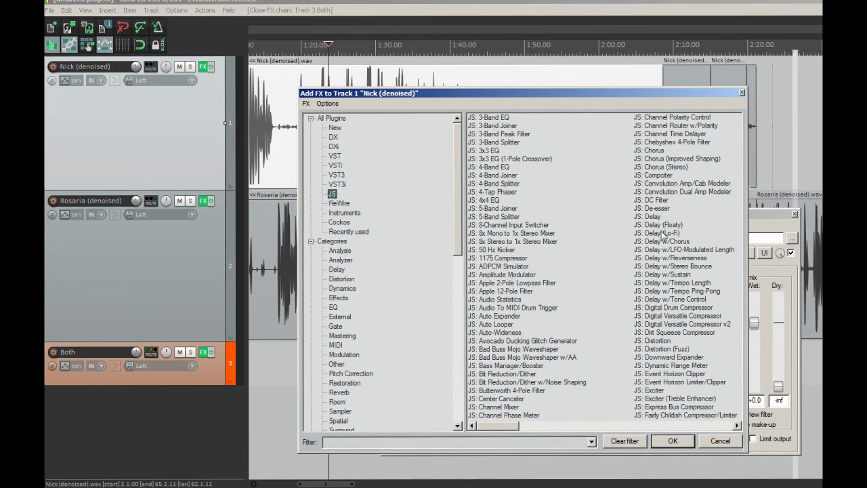
click(672, 441)
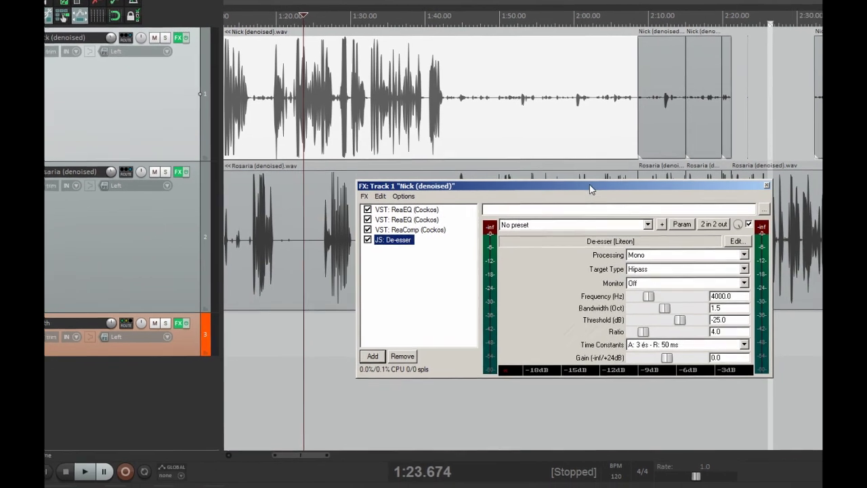
drag(619, 216, 583, 359)
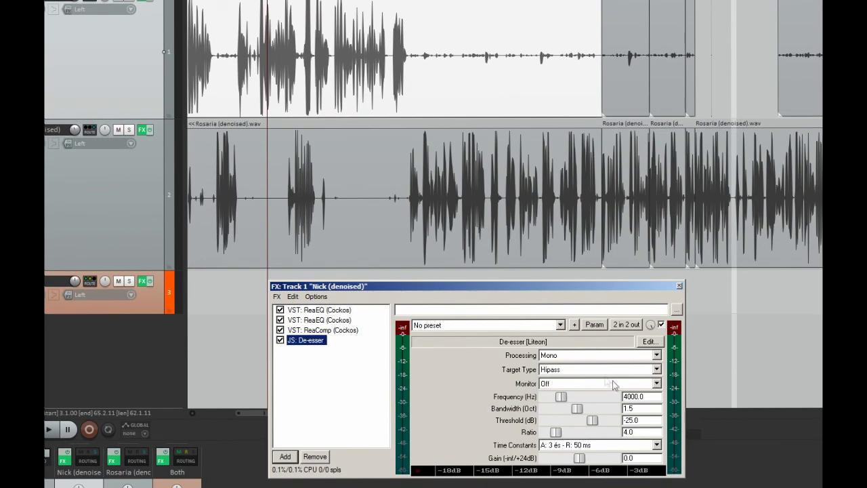
- Turn on the de-esser's Monitor option and play the passage to hear the frequency range being detected
click(656, 385)
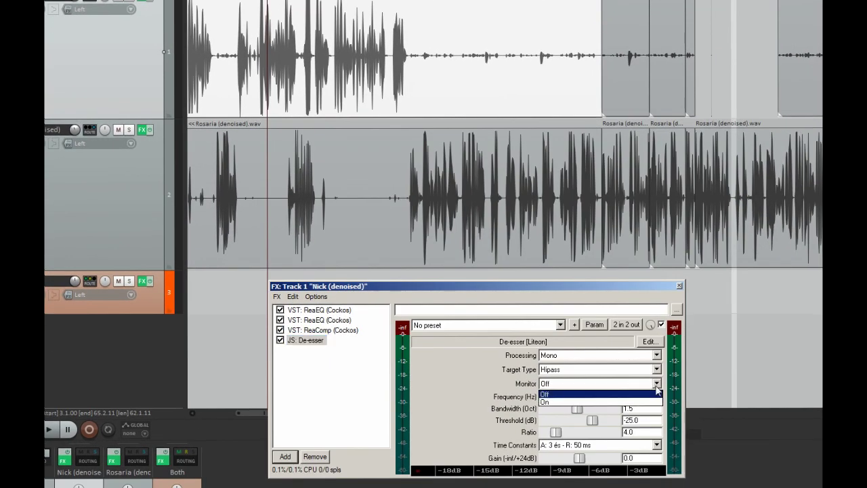
click(558, 402)
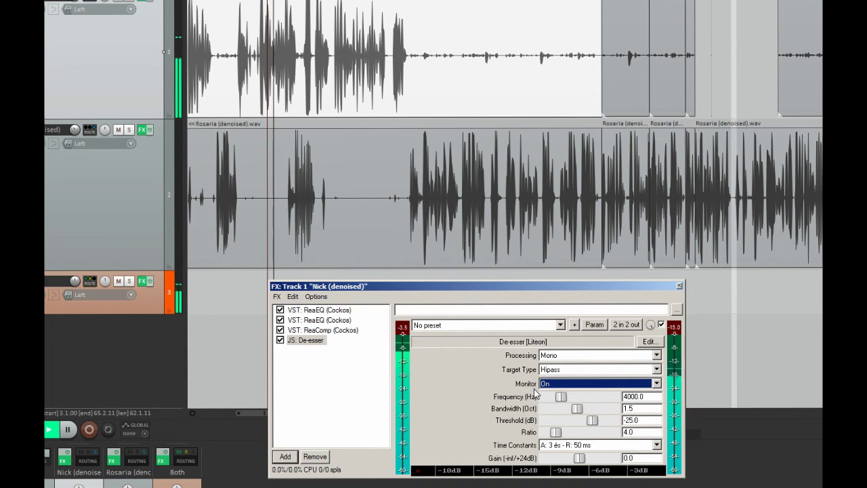
key(space)
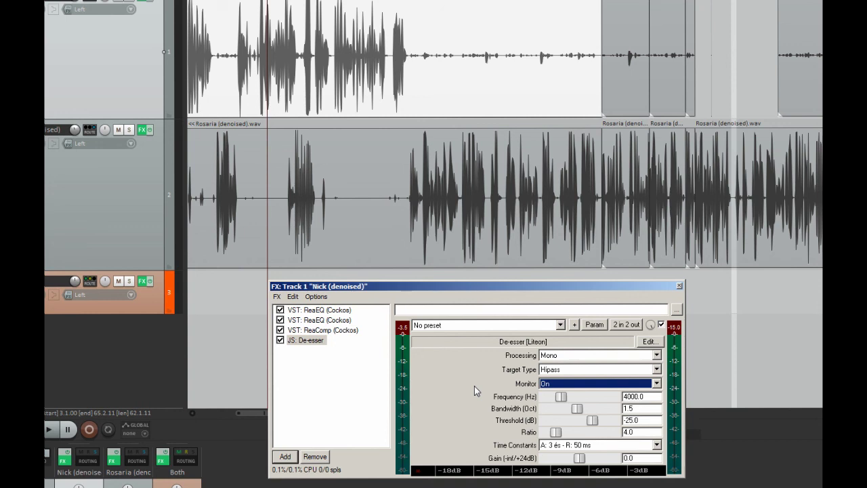
key(space)
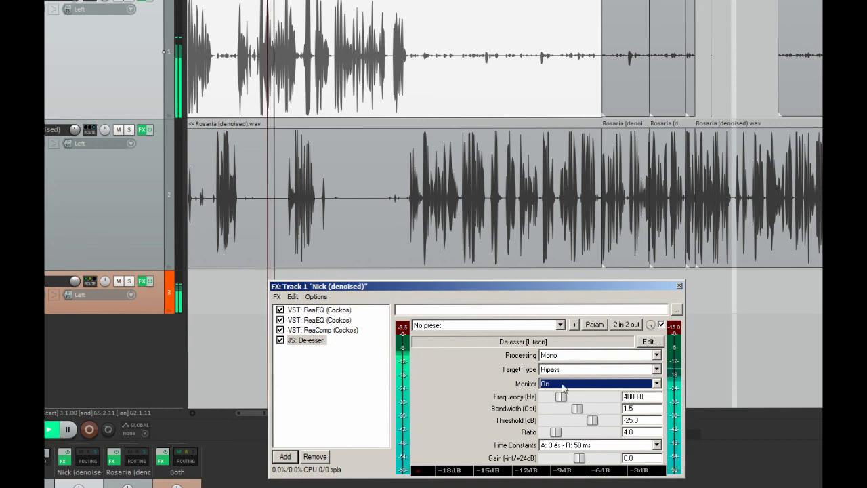
key(space)
- Try the de-esser's frequency at 5435 Hz and at 2204 Hz, listening to the monitored signal
click(635, 384)
click(622, 393)
drag(562, 398, 570, 397)
click(570, 384)
click(558, 400)
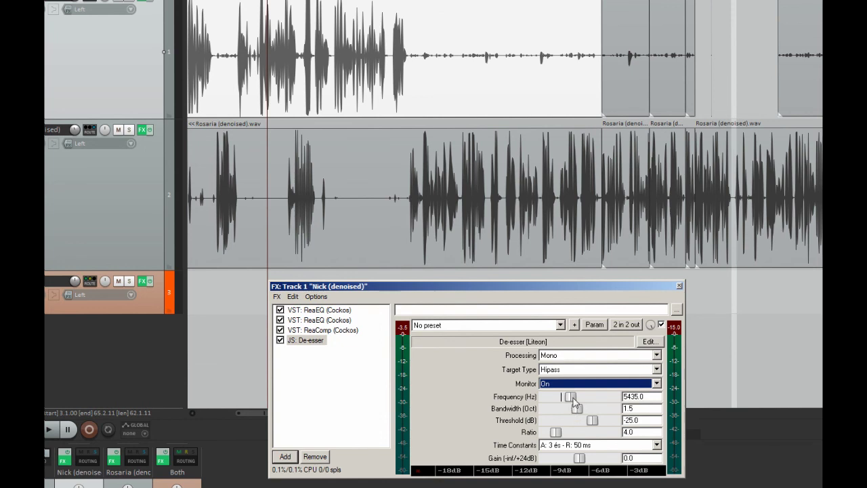
key(space)
drag(573, 401, 552, 400)
key(space)
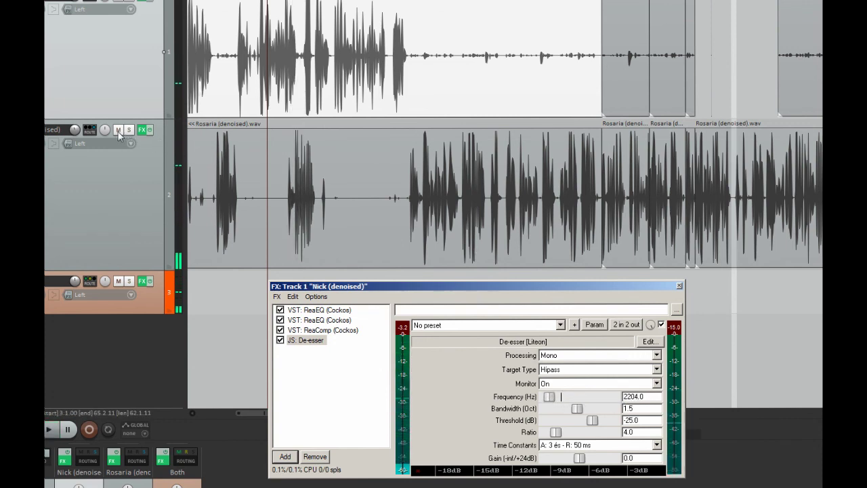
- Mute the second voice's track and set the de-esser's frequency to 4178 Hz while playing the passage
click(118, 129)
key(space)
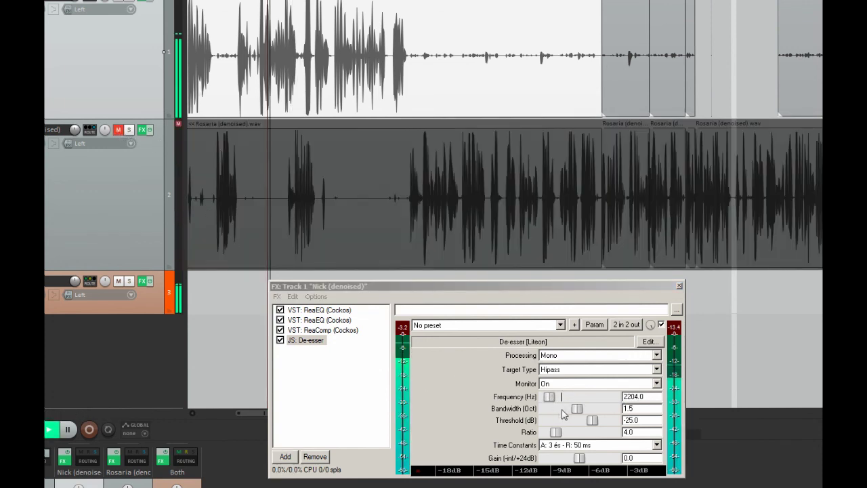
drag(550, 398, 565, 404)
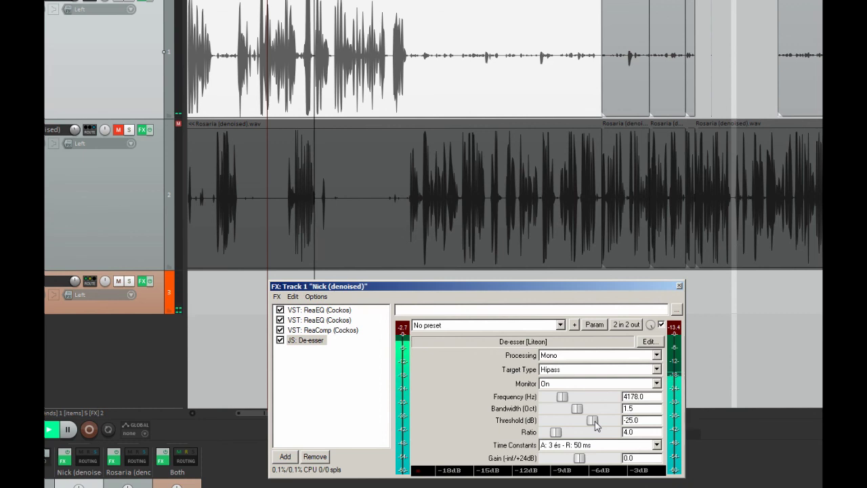
- Set the de-esser's threshold to -60.62 dB and its Monitor option to Off while listening to the voice
drag(594, 420, 562, 423)
click(569, 383)
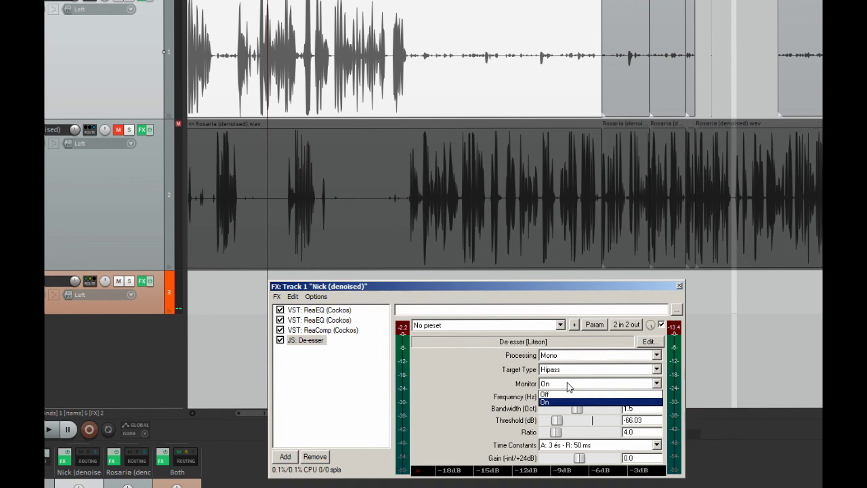
click(562, 399)
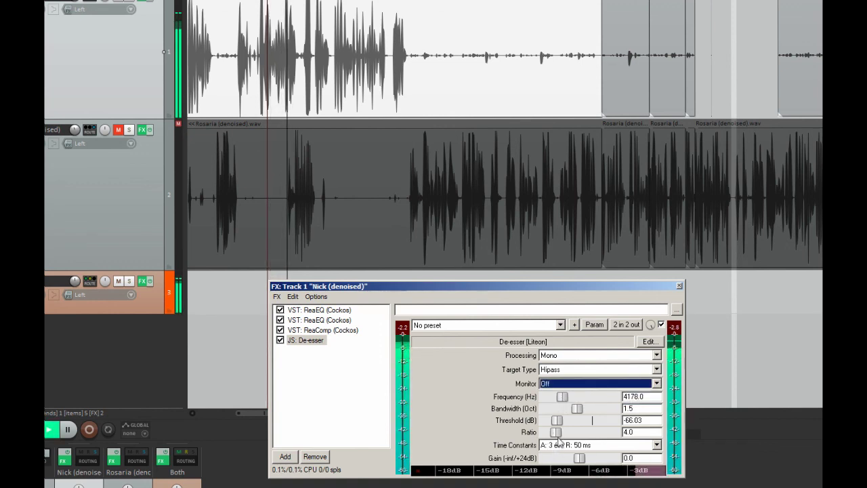
drag(557, 424, 559, 425)
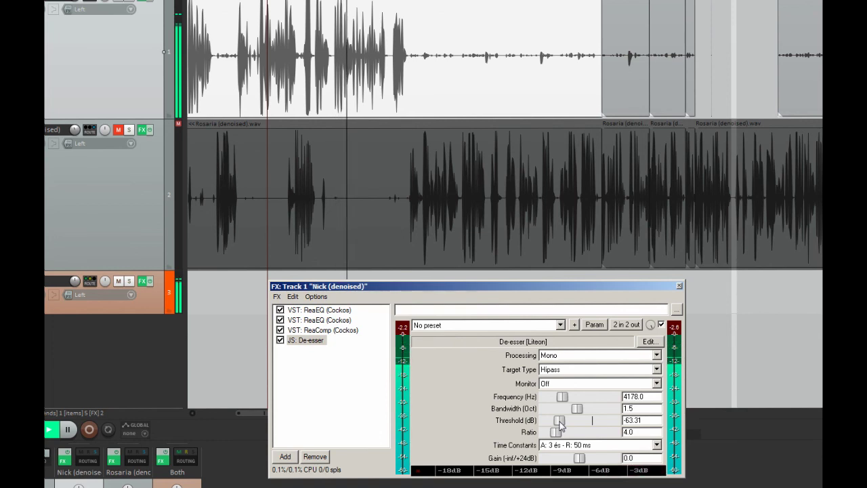
drag(559, 421, 568, 428)
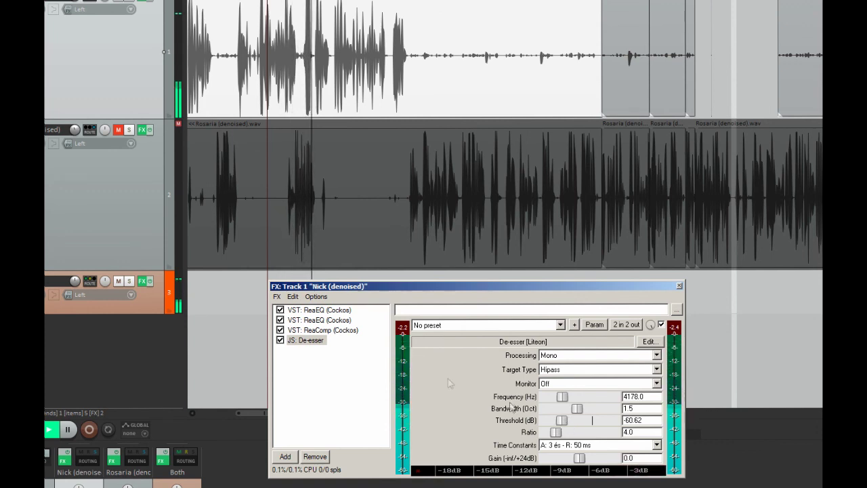
- Replay the passage with the de-esser bypassed and re-enabled to compare how the sibilance sounds
click(280, 340)
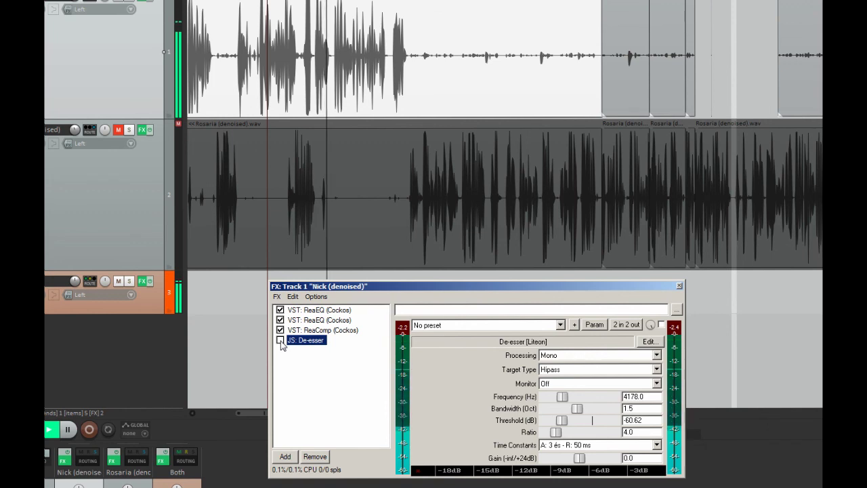
key(space)
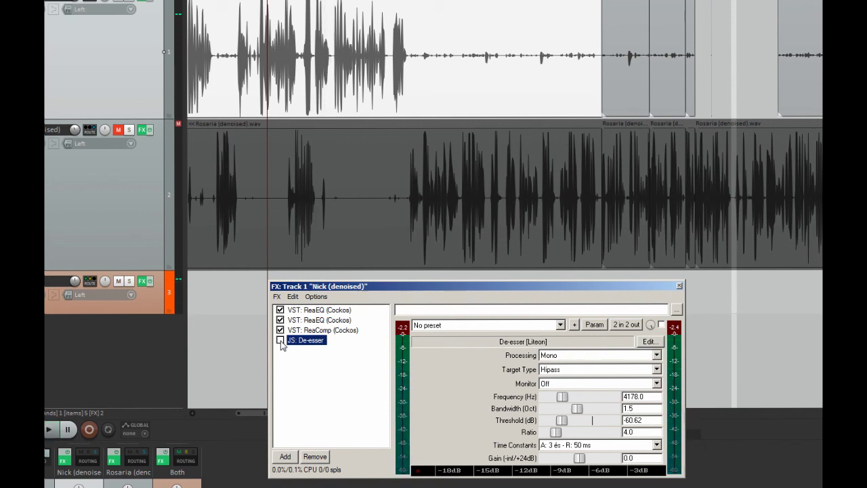
key(space)
key(space)
key(space)
key(space)
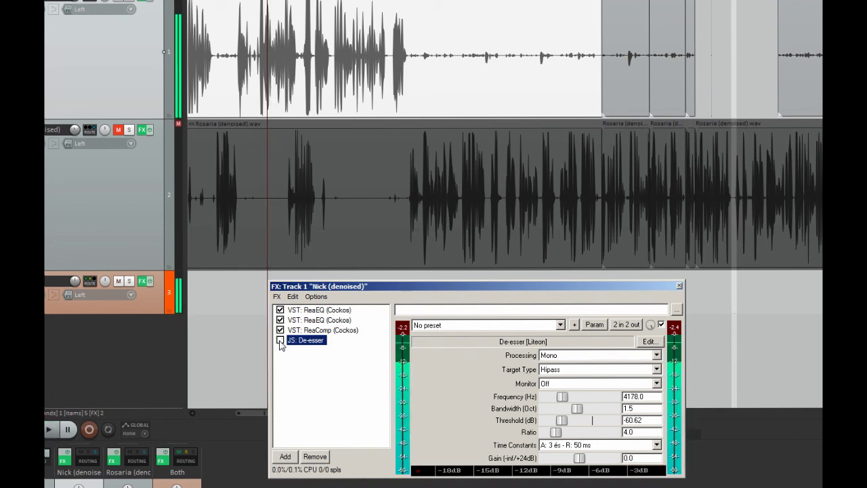
key(space)
key(space)
key(space)
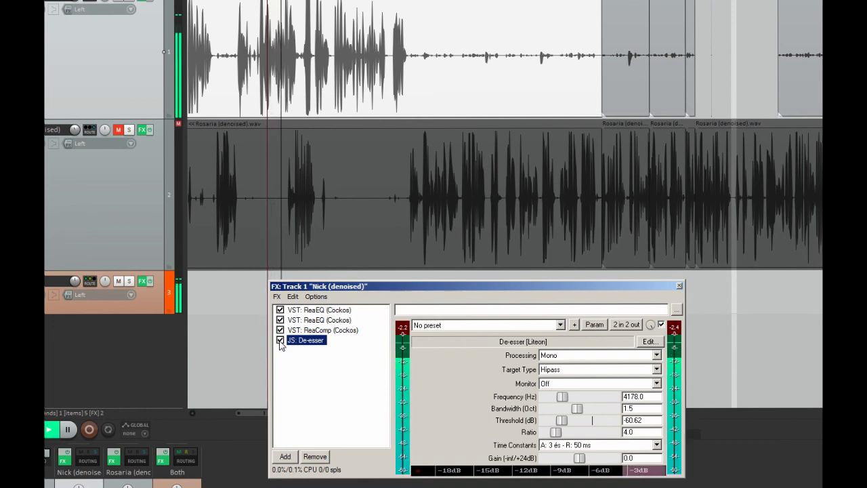
- Close the first voice track's effects chain, stop playback, and unmute the second voice's track
click(678, 286)
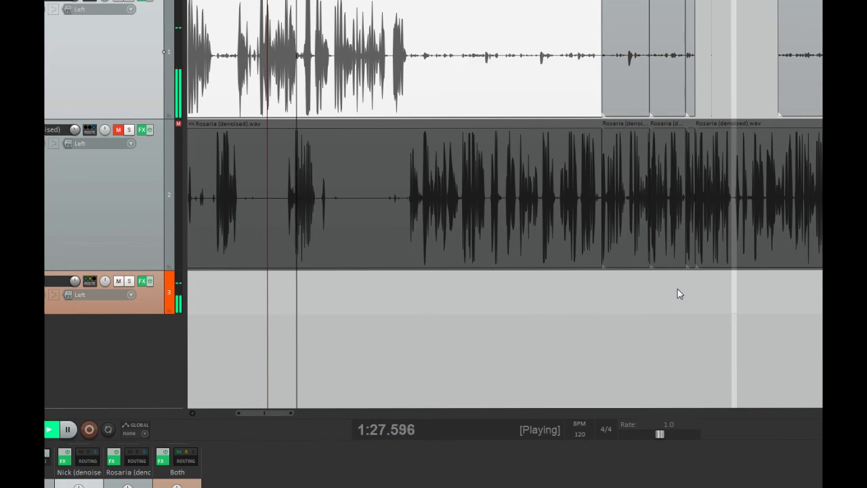
key(space)
click(118, 130)
- Play the passage with all processing active, and replay it with the effects bypassed on both voice tracks and the Both track
key(space)
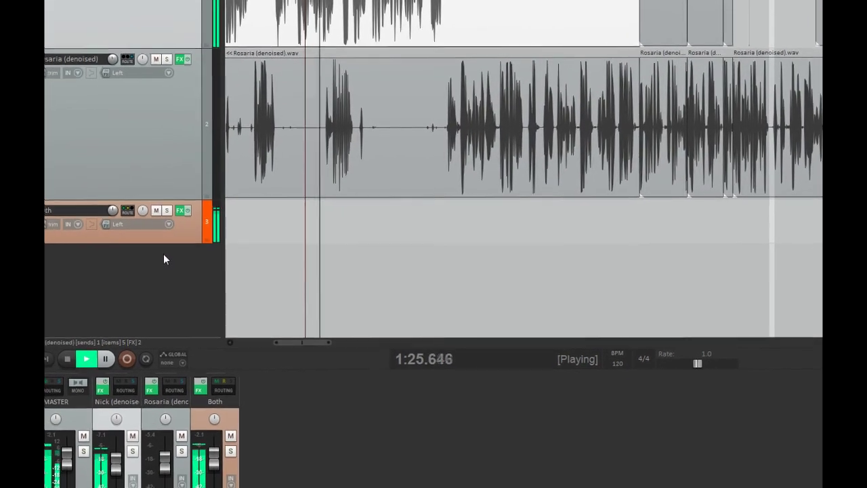
key(space)
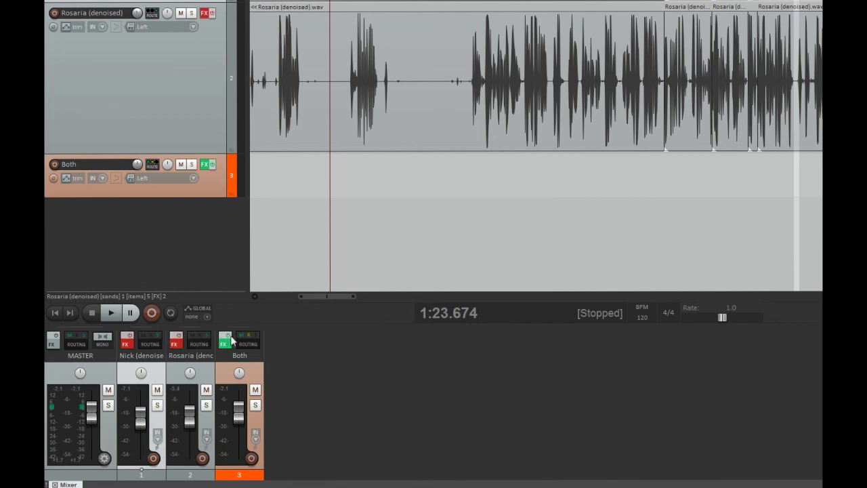
key(space)
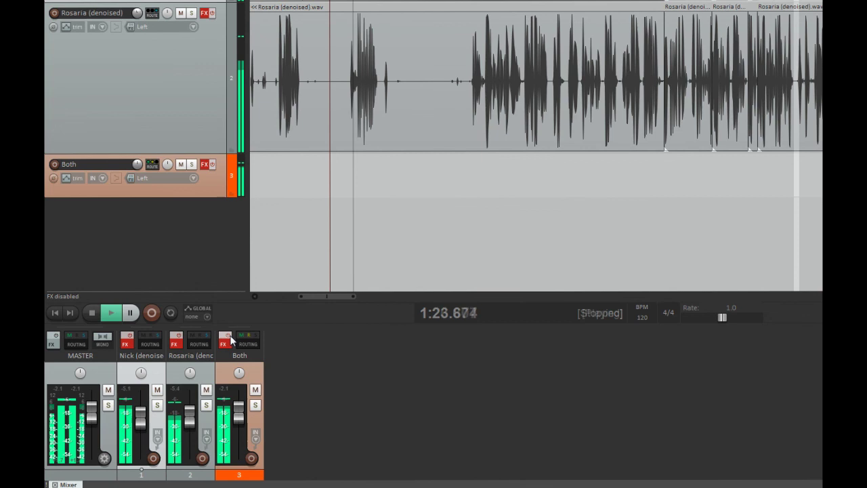
- Replay the passage with effects bypassed on all three tracks, and replay it with every effects chain re-enabled to compare the sound
key(space)
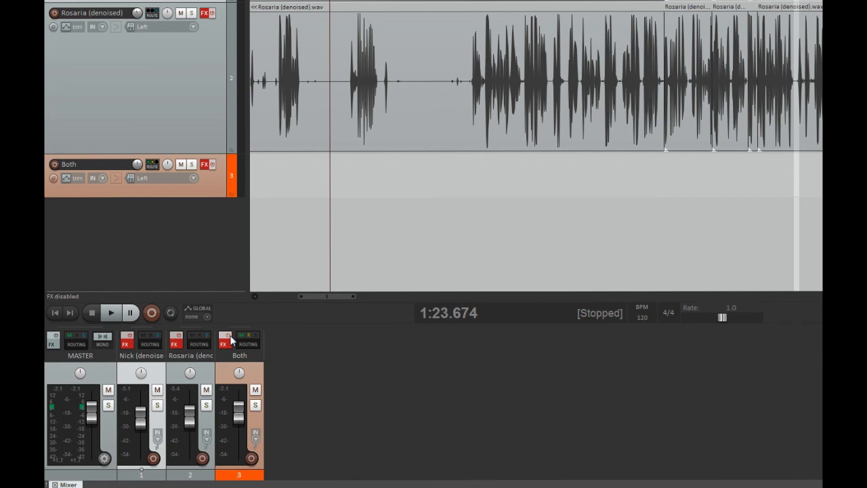
key(space)
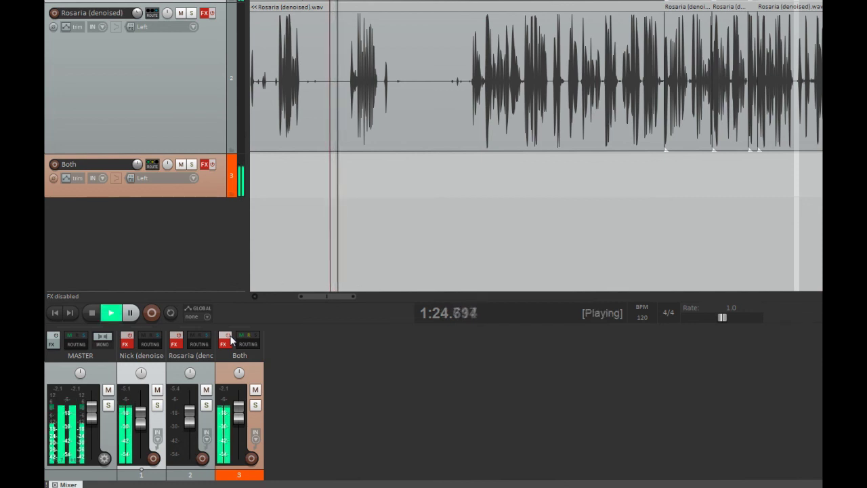
key(space)
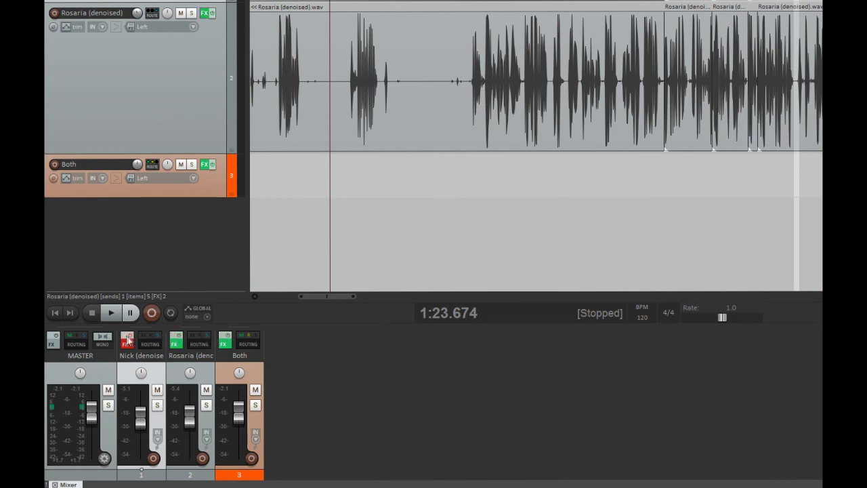
key(space)
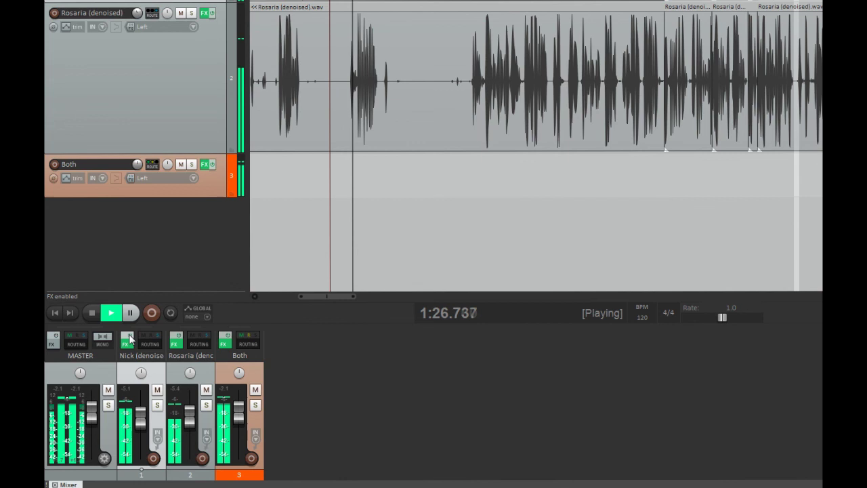
key(space)
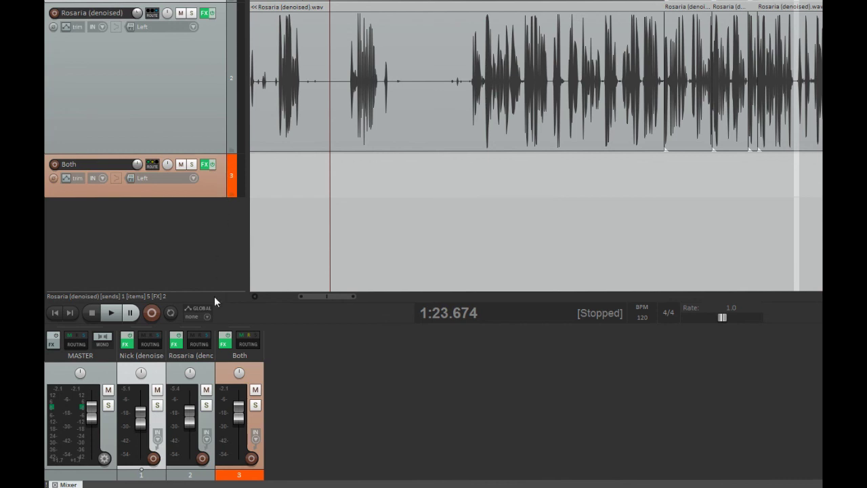
- Set the high shelf in the Both track's ReaEQ to 11912.7 Hz and 5.8 dB, and compare playback with the EQ bypassed and re-enabled
click(224, 344)
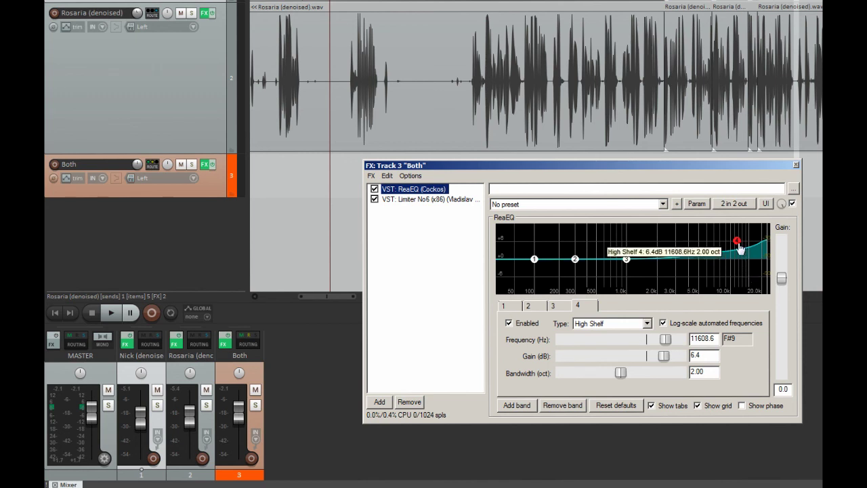
key(space)
drag(739, 249, 741, 250)
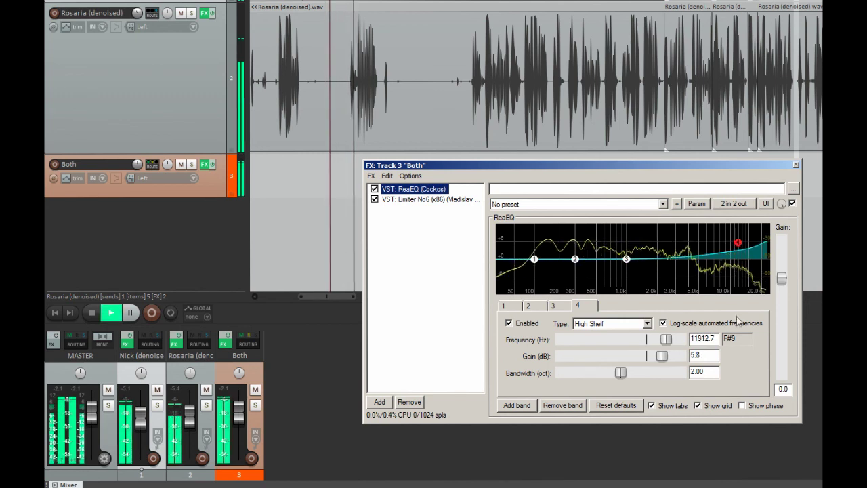
click(374, 189)
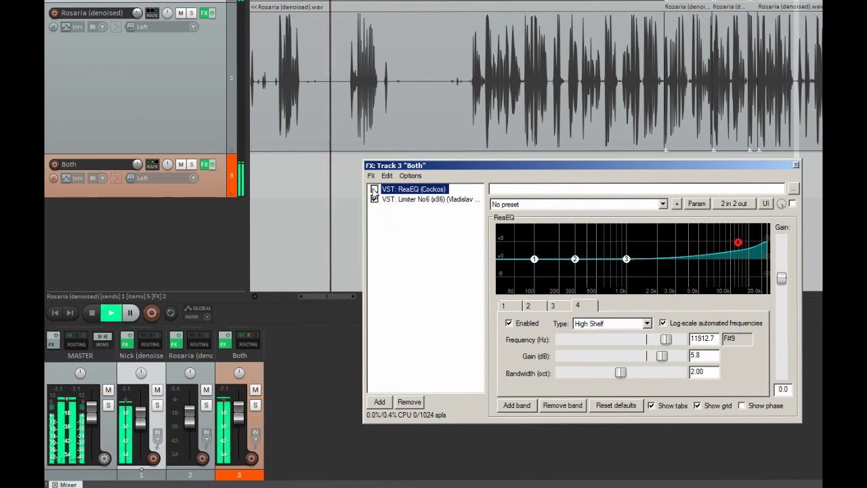
click(374, 190)
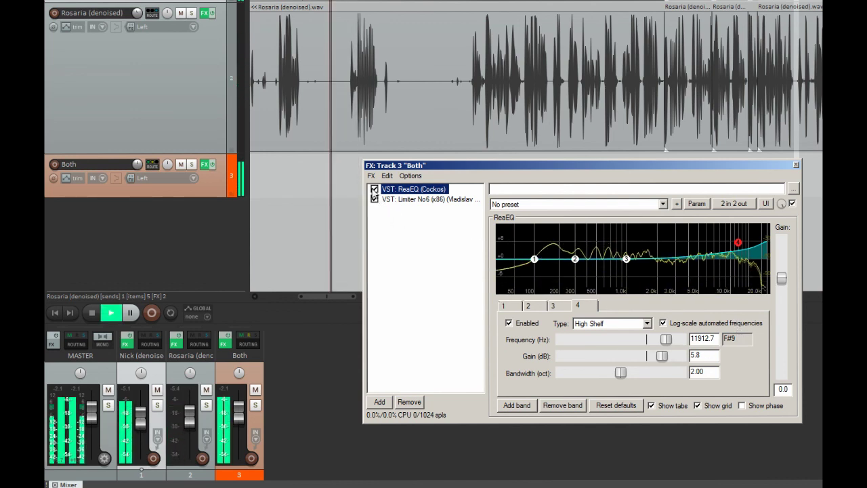
- Set the Both track's high shelf gain to 4.5 dB while replaying the passage
key(space)
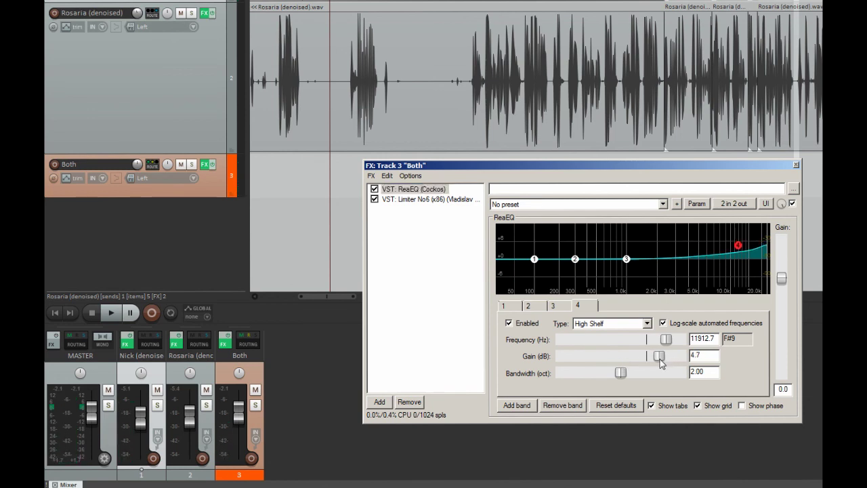
key(space)
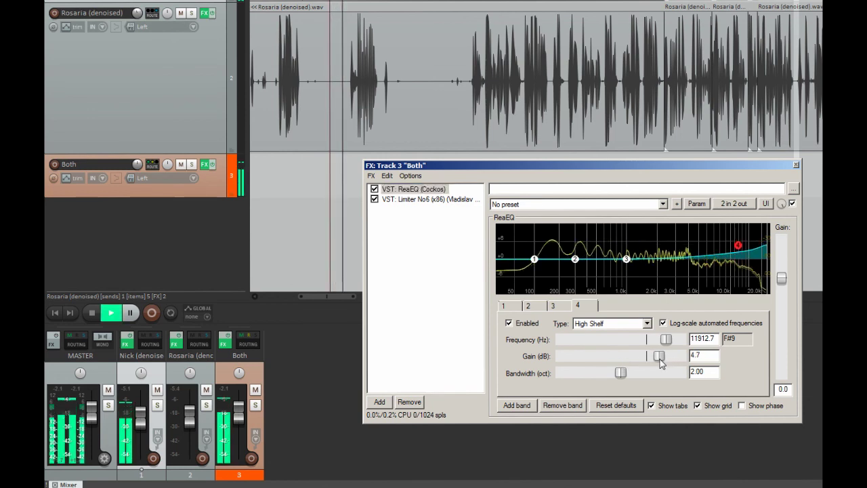
drag(660, 359, 659, 359)
key(space)
key(space)
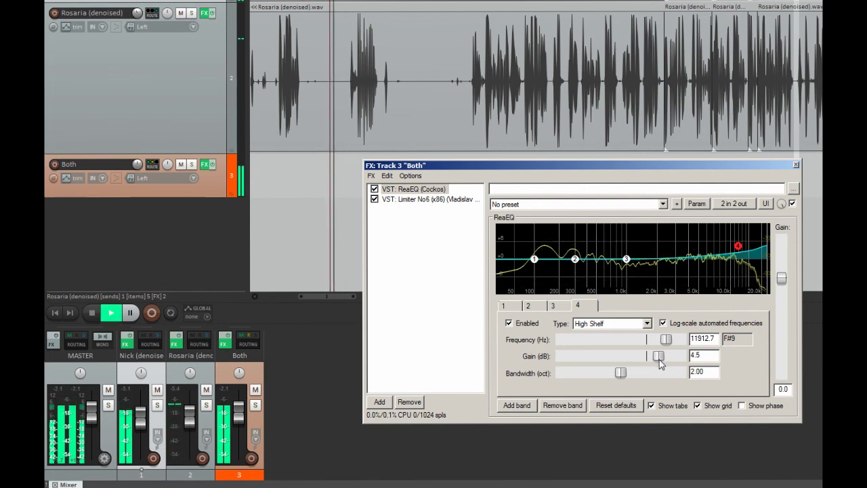
- Compare playback with Limiter No6 bypassed and re-enabled, stop, and close the Both track's effects chain
click(374, 199)
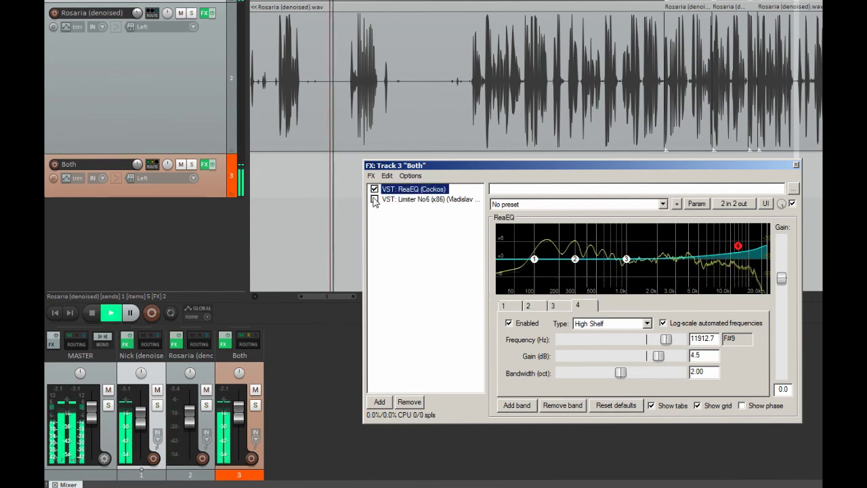
click(374, 200)
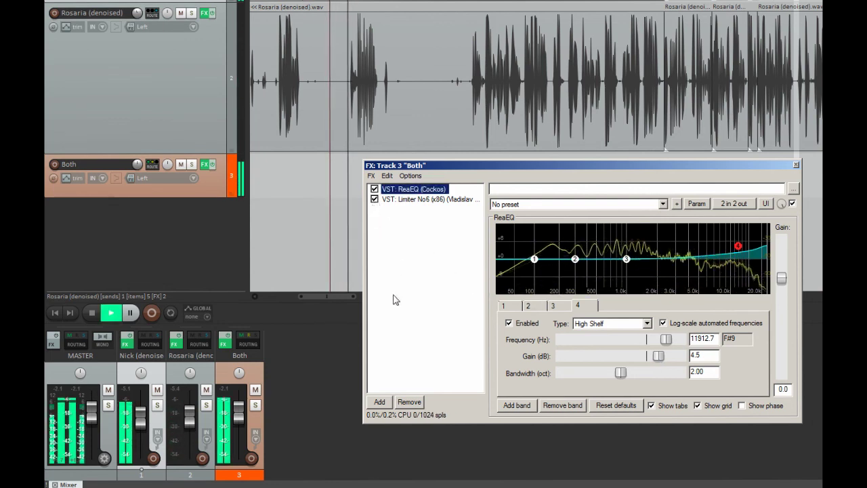
key(space)
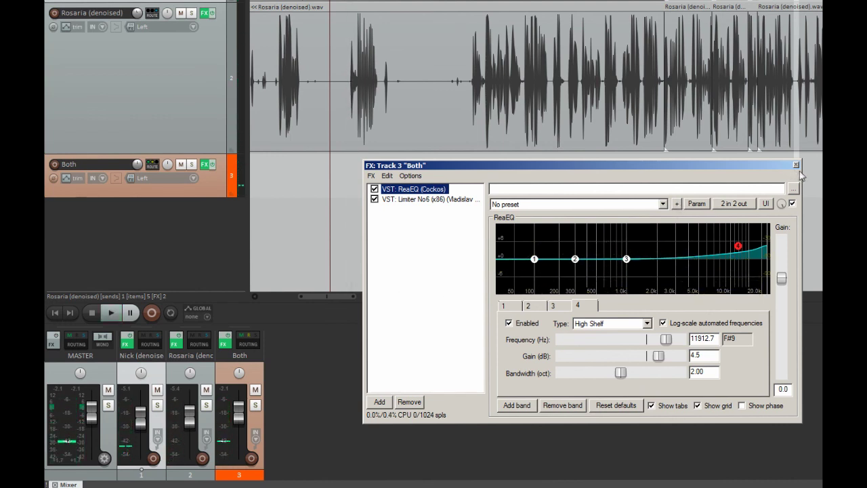
click(796, 166)
- Play the second voice's passage from about 2:30 with all processing active
click(549, 169)
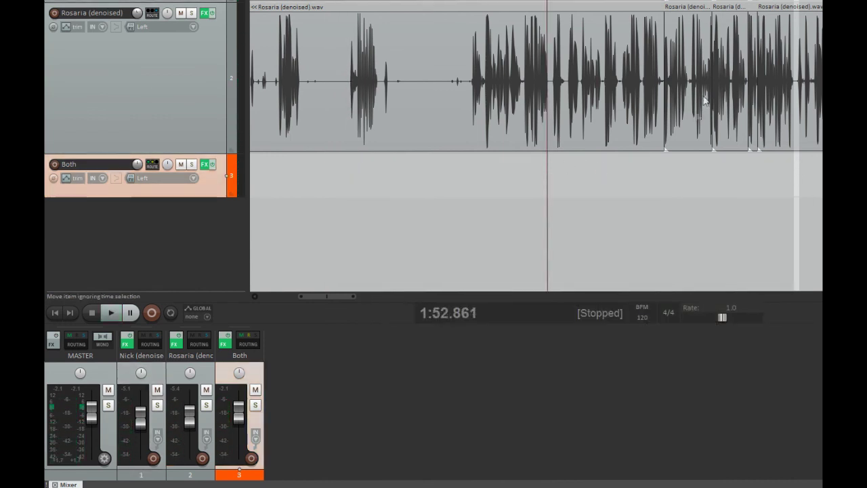
click(763, 44)
key(space)
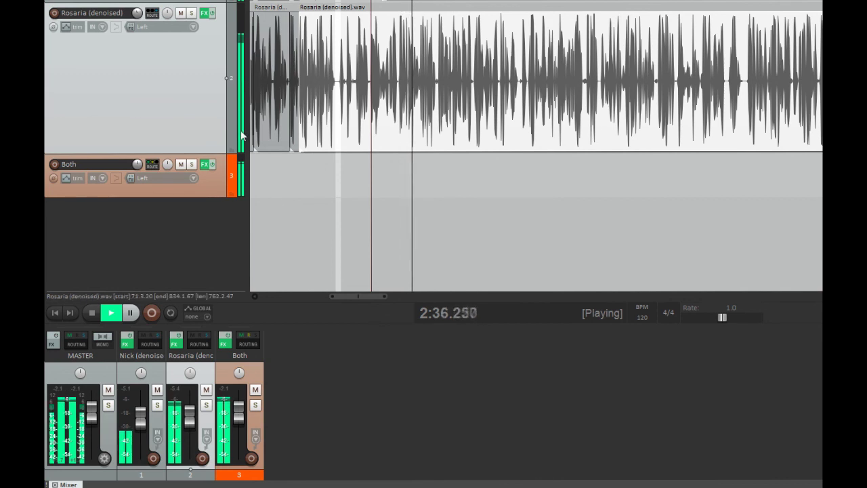
key(space)
- Replay the passage while bypassing and re-enabling the effects on the second voice track and the Both track to compare, and stop playback
click(204, 13)
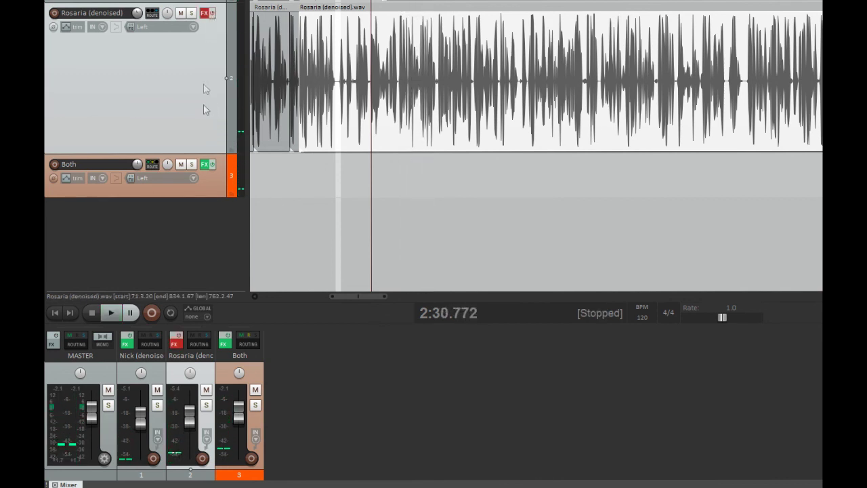
click(212, 165)
key(space)
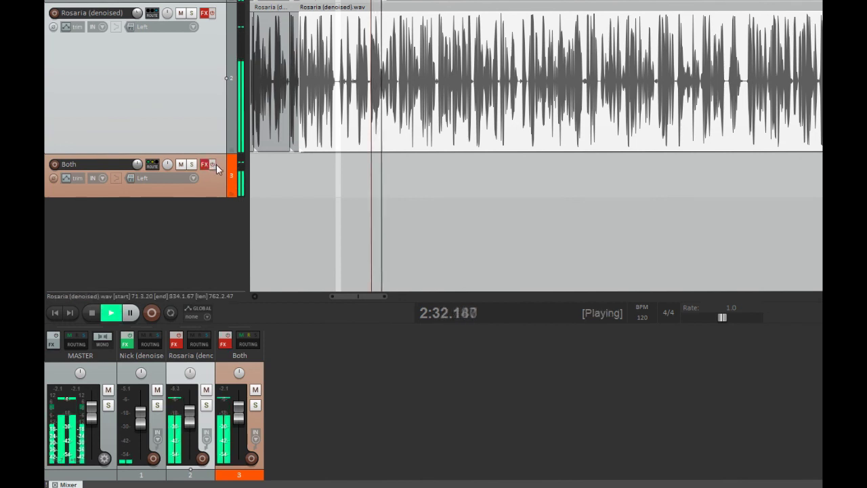
click(211, 14)
click(212, 165)
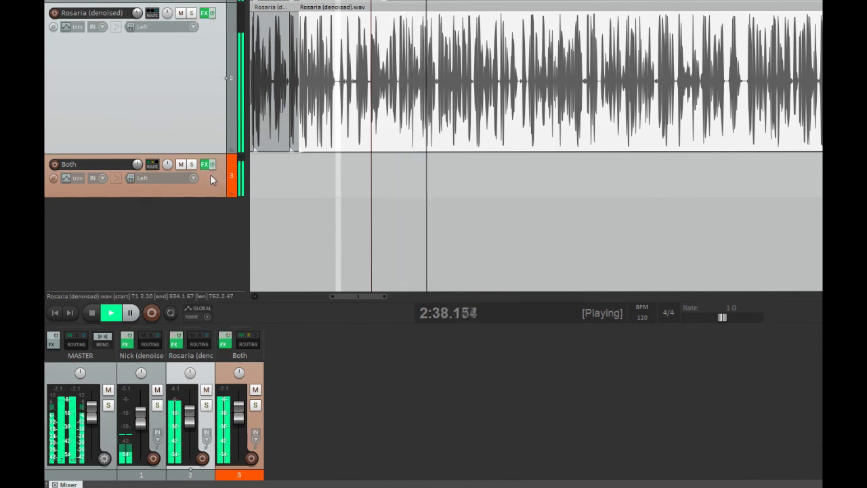
click(212, 166)
click(211, 14)
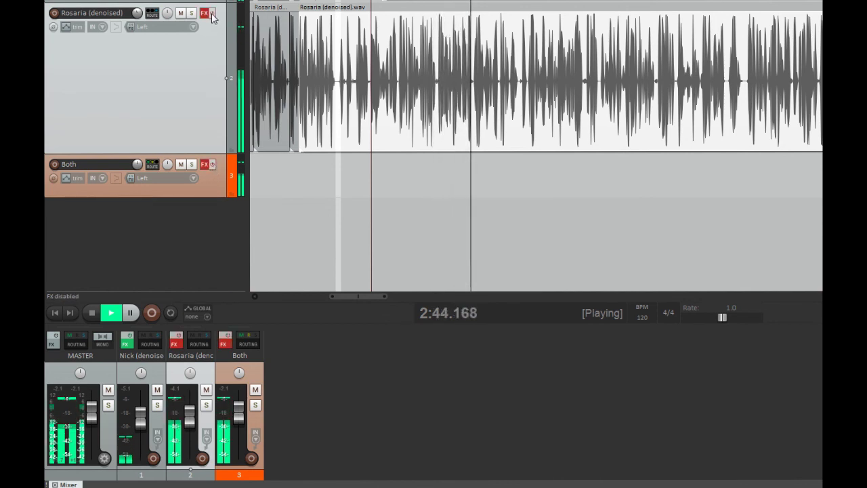
click(212, 13)
click(212, 166)
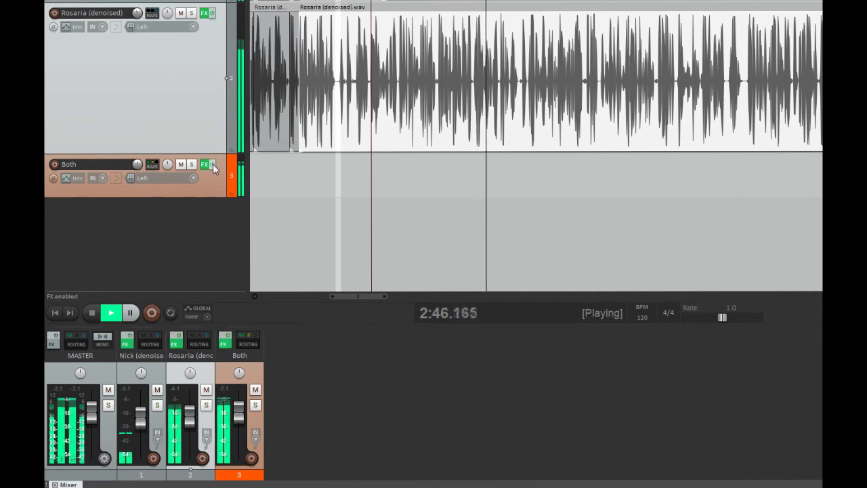
key(space)
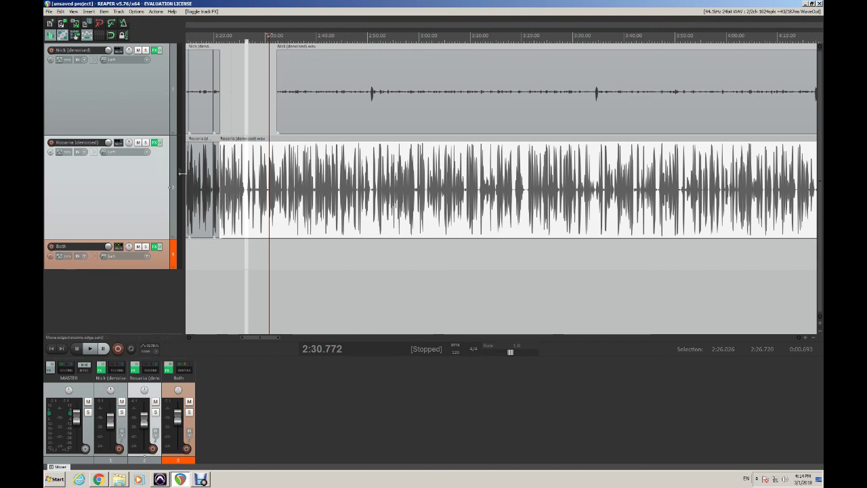
- Review the effects chains of the second voice track and the Both track, and close both windows
click(155, 143)
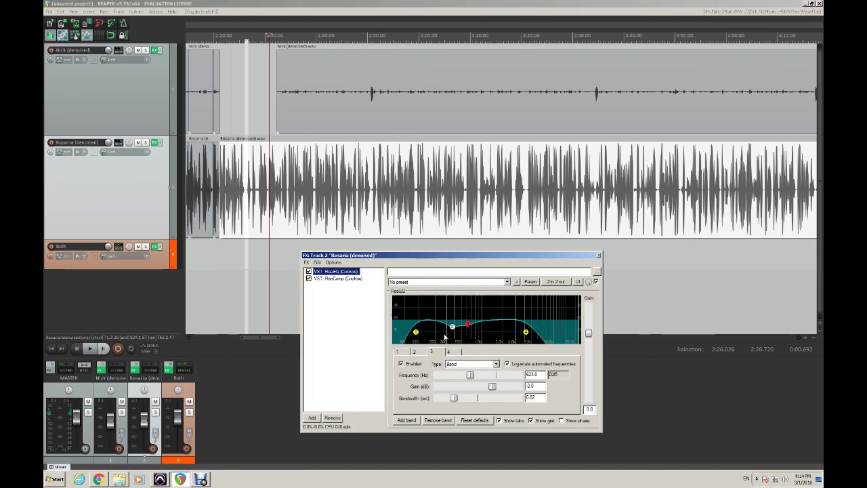
click(157, 247)
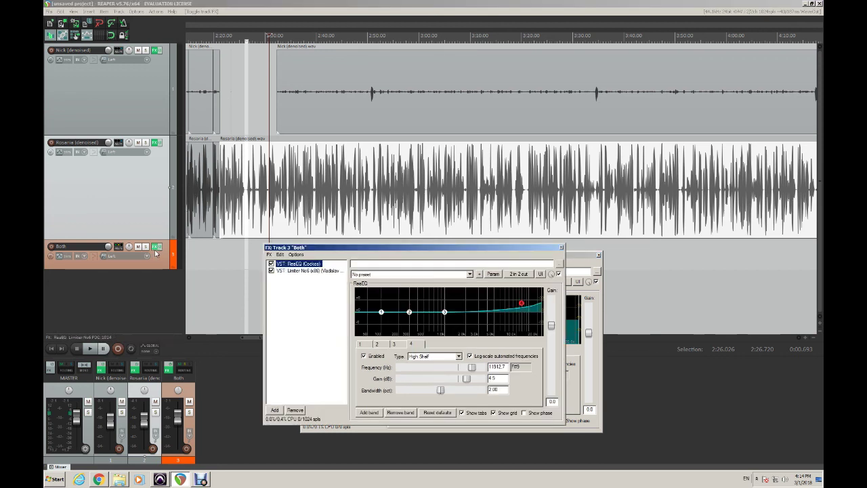
click(560, 248)
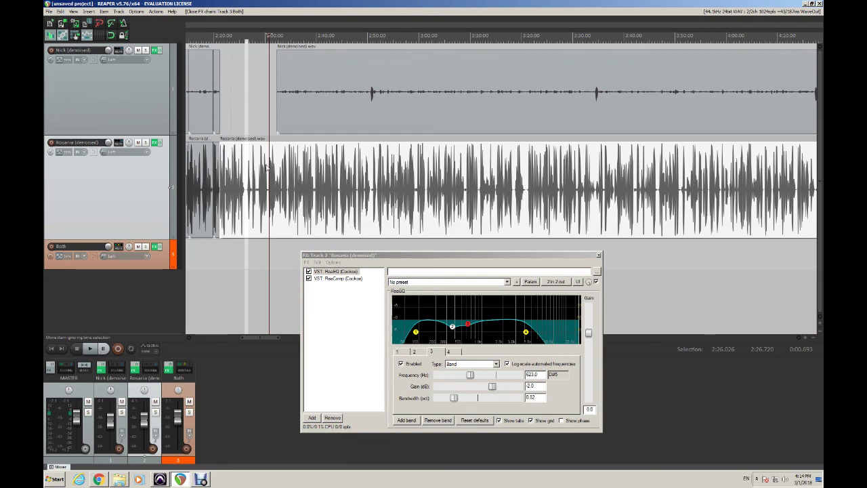
click(599, 256)
click(499, 196)
click(333, 171)
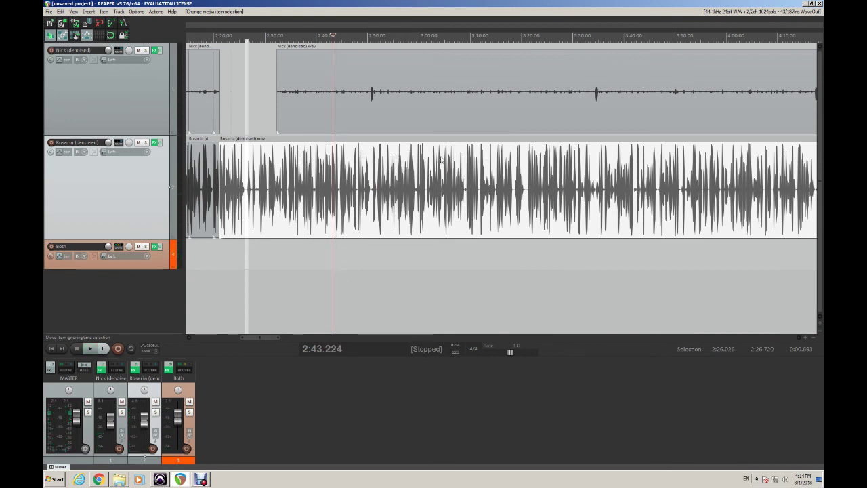
click(518, 168)
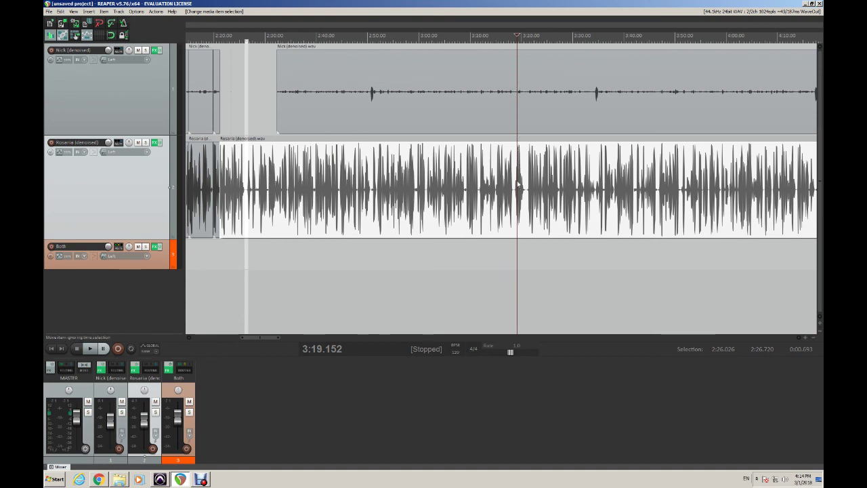
click(380, 255)
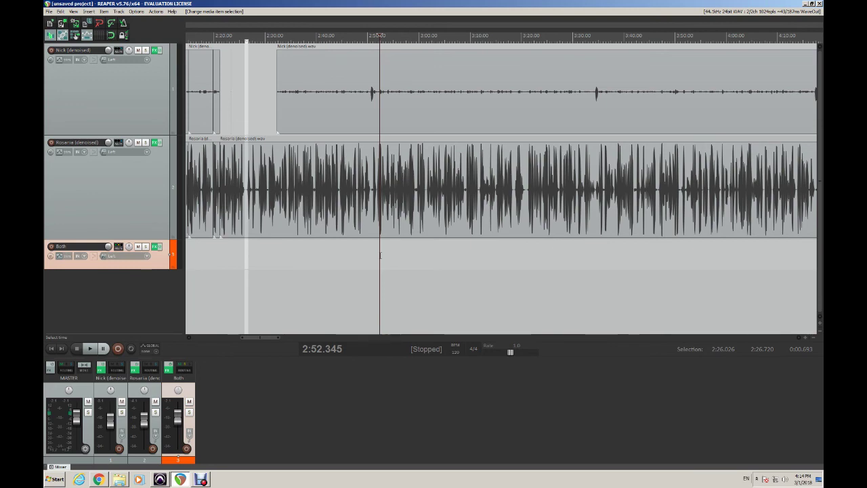
- Import the intro and outro wave files marked (with fade) from the Deeper Waters folder onto separate tracks below the Both track
scroll(380, 255, left, 5)
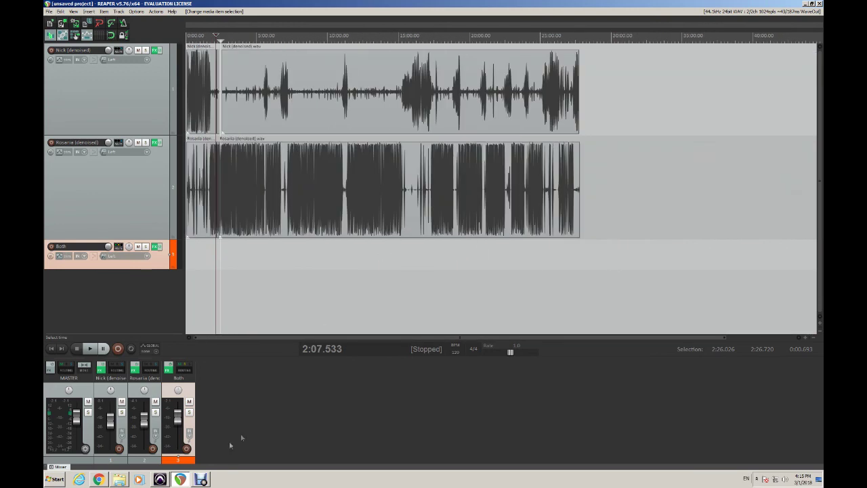
click(119, 479)
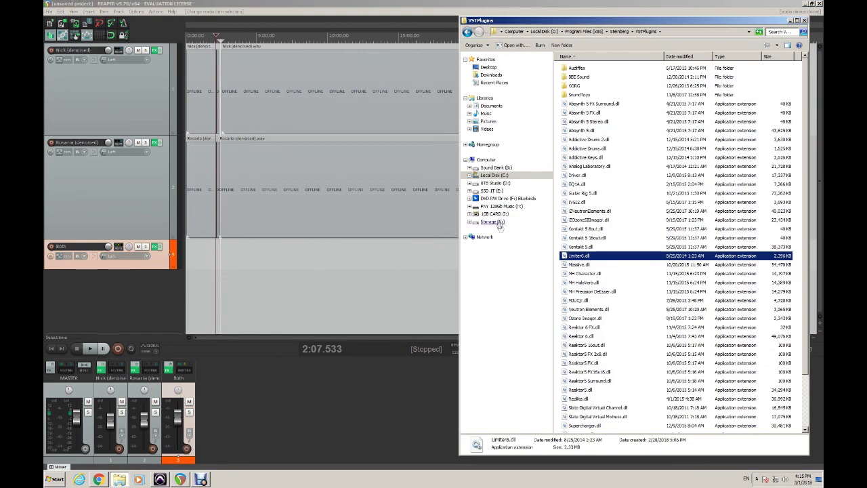
click(493, 183)
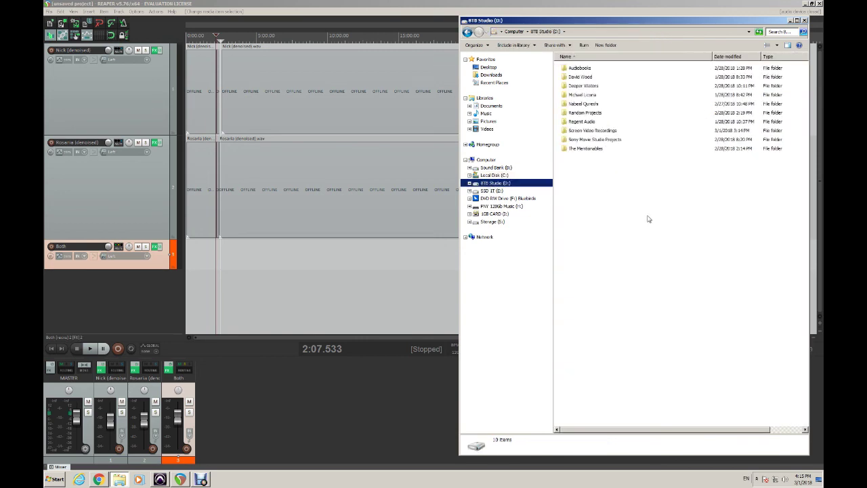
double_click(581, 85)
scroll(599, 222, down, 10)
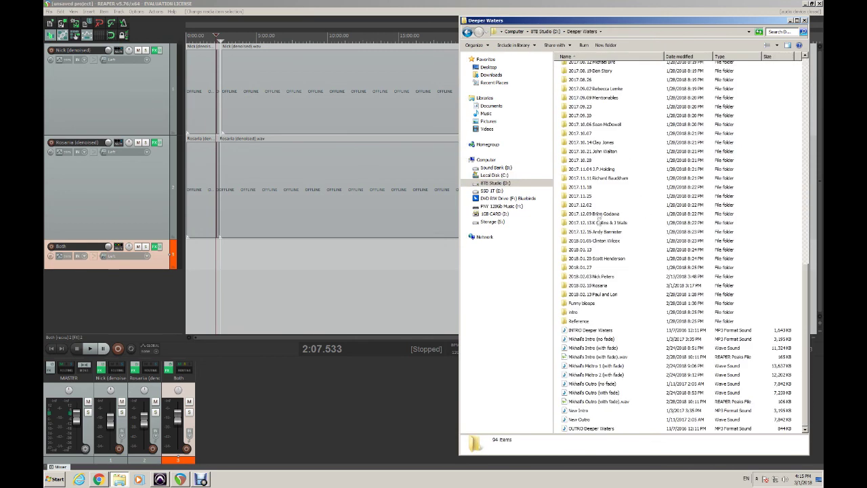
click(585, 348)
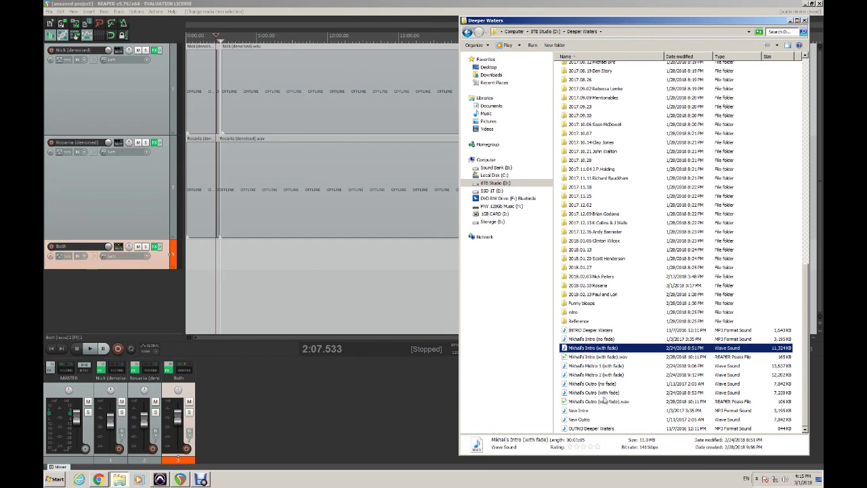
ctrl+click(597, 394)
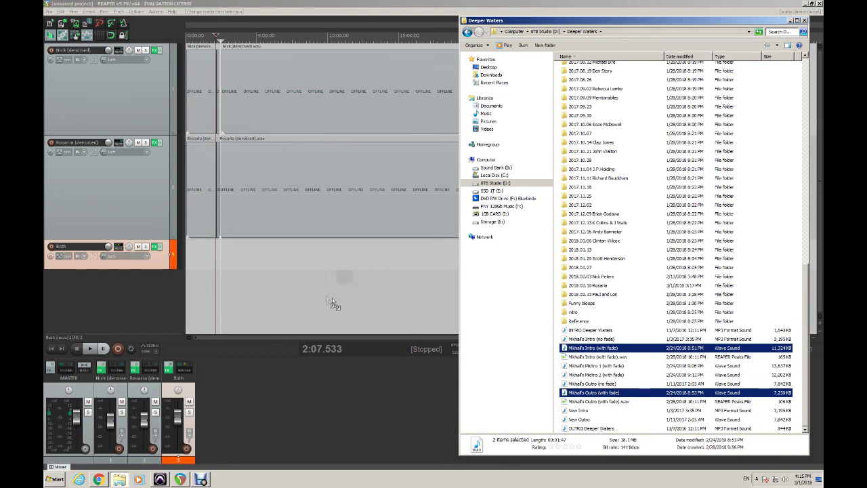
drag(315, 296, 315, 298)
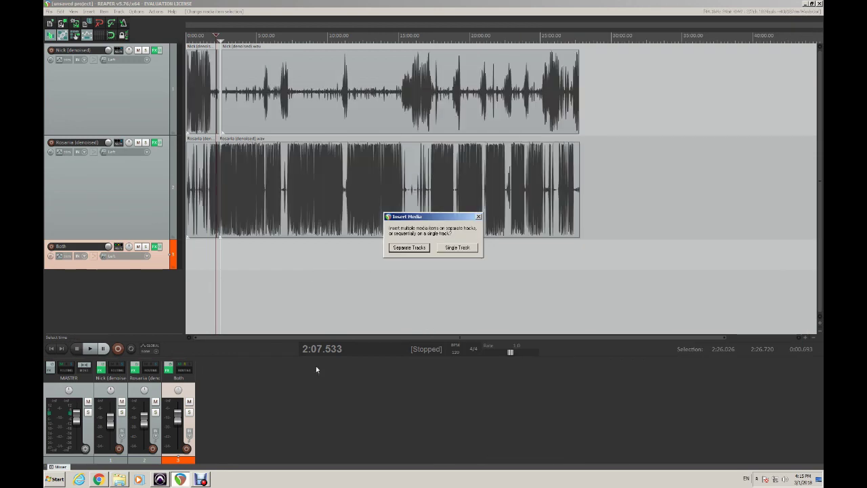
click(409, 248)
- Move the outro music to the end of the voice recordings and the intro music to the start of the project
scroll(363, 293, down, 3)
scroll(364, 293, up, 2)
drag(819, 205, 820, 288)
drag(160, 224, 162, 227)
mouse_move(161, 313)
mouse_down()
mouse_move(161, 293)
mouse_move(161, 319)
mouse_up()
drag(317, 317, 577, 306)
click(440, 311)
drag(421, 275, 193, 274)
click(192, 212)
- Select all items on both voice tracks and shift them together to start at about 0:48.6, during the intro music
shift+double_click(147, 95)
shift+double_click(145, 164)
shift+click(146, 107)
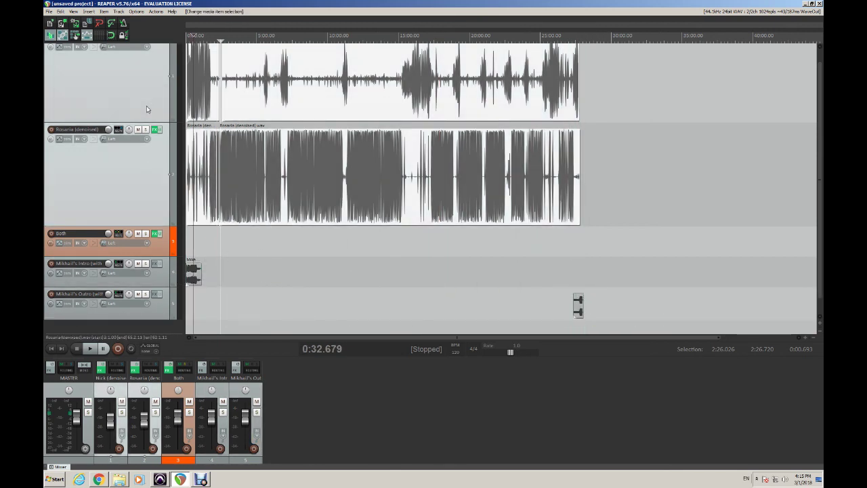
drag(316, 201, 332, 207)
scroll(308, 180, right, 2)
scroll(308, 180, left, 2)
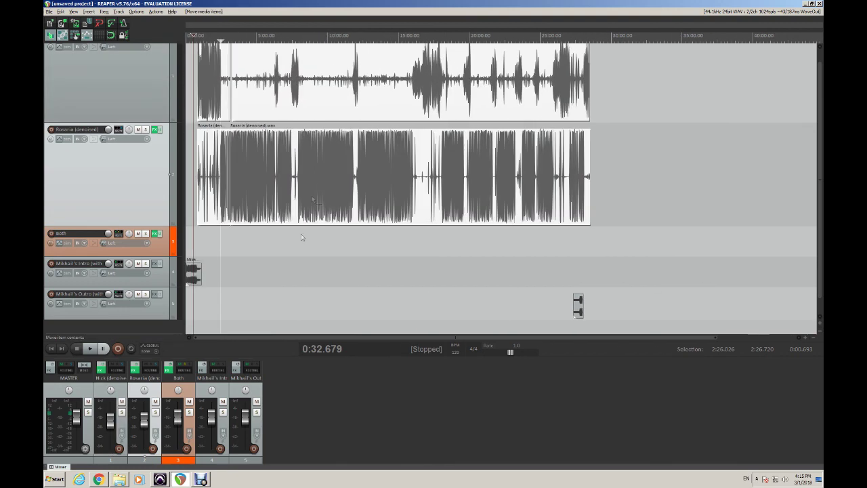
- Shift the intro music so its volume drop meets the voice items' start, and play the transition from about 0:43.8
click(202, 241)
scroll(257, 247, up, 10)
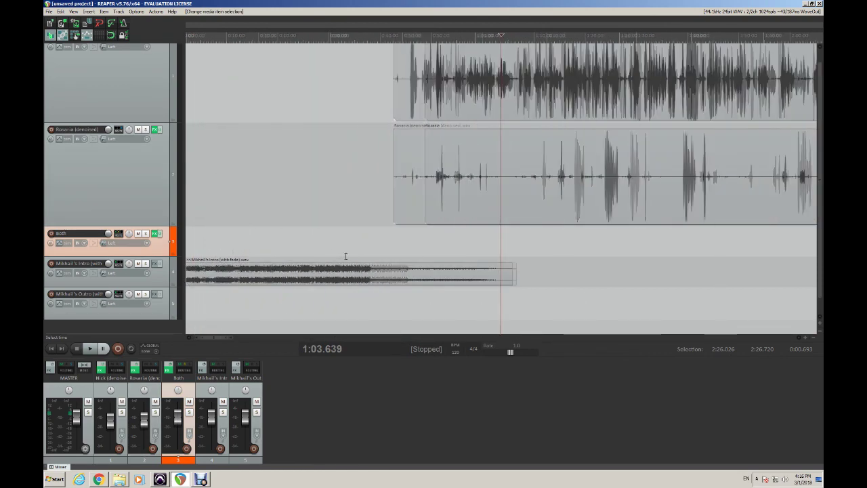
drag(337, 283, 366, 288)
click(359, 251)
key(space)
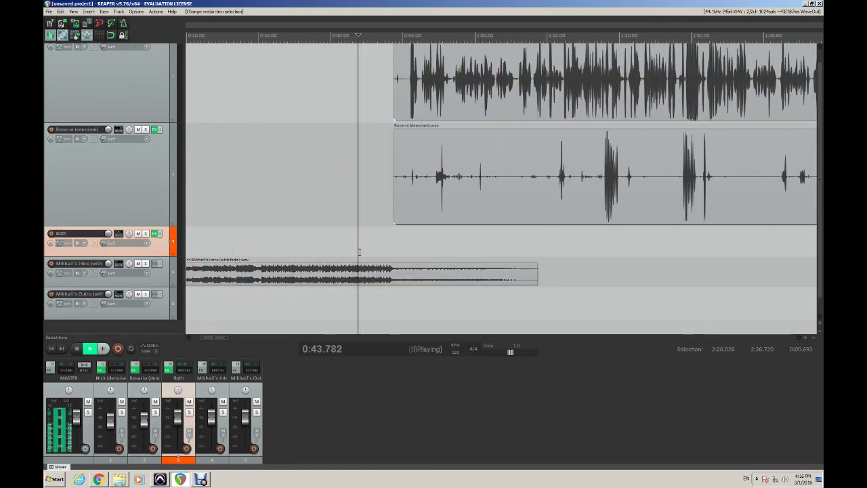
scroll(363, 252, right, 1)
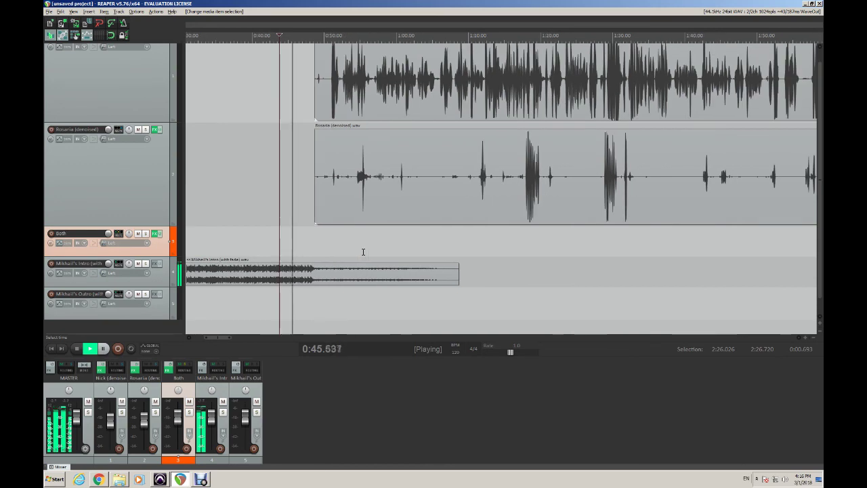
scroll(335, 238, up, 3)
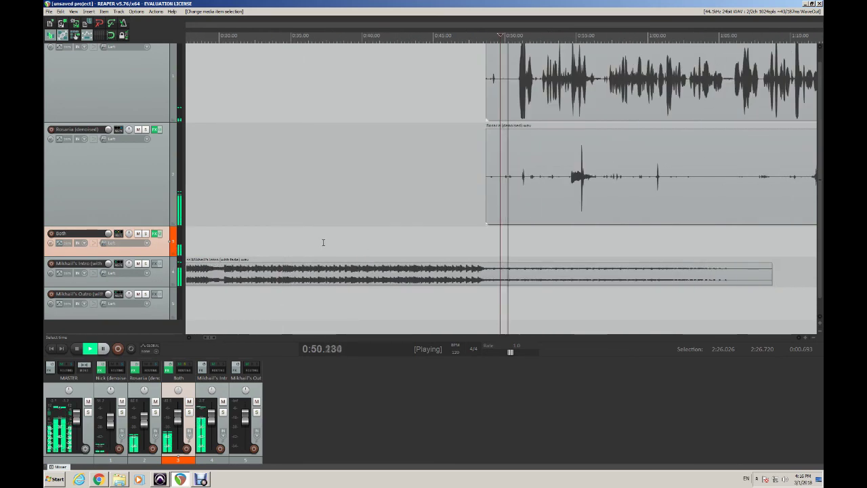
key(space)
- Move the intro music further so its volume drop falls at the first spoken word, and play the transition from about 0:47.9
drag(416, 276, 448, 277)
scroll(506, 239, up, 6)
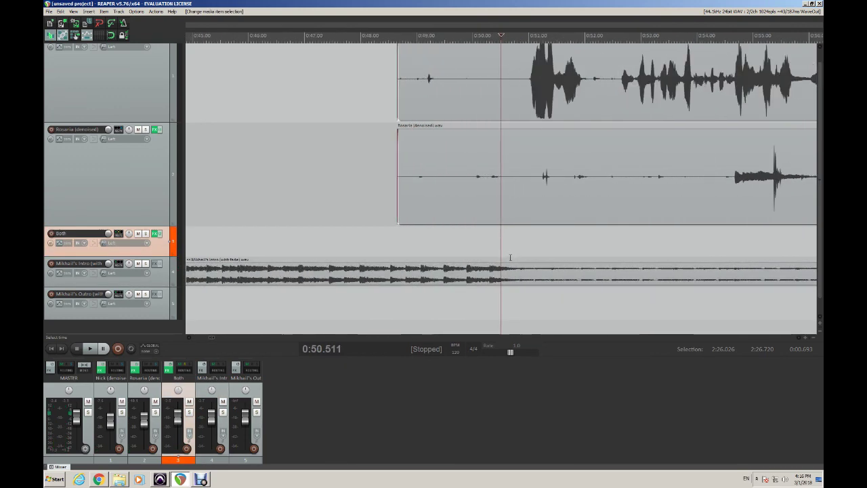
drag(535, 284, 554, 285)
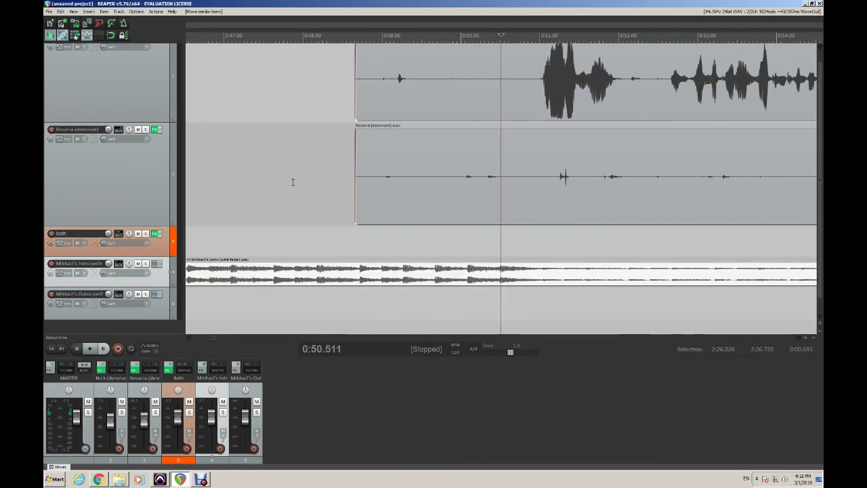
click(292, 181)
key(space)
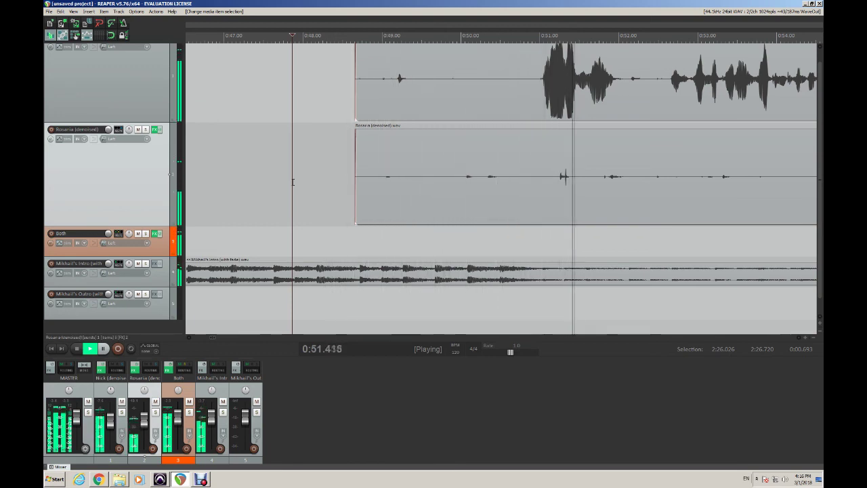
key(space)
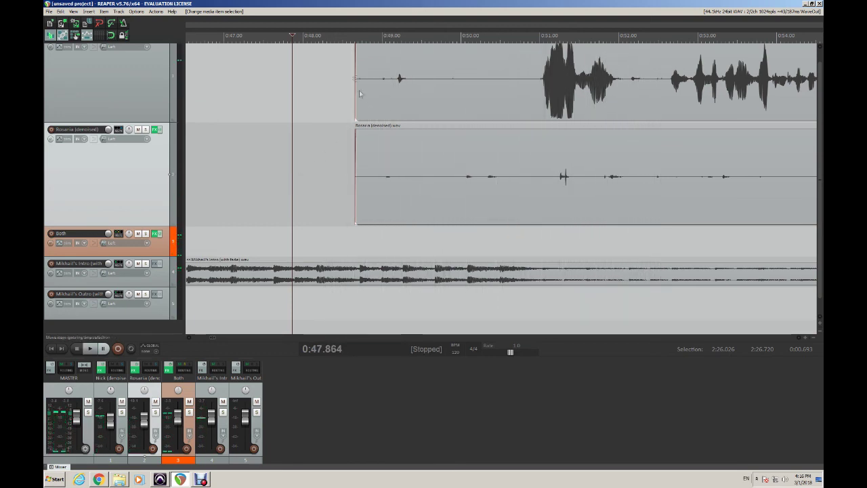
- Trim the first voice item's start to about 0:50.8, just before speech, and add a short fade-in
drag(359, 76, 525, 70)
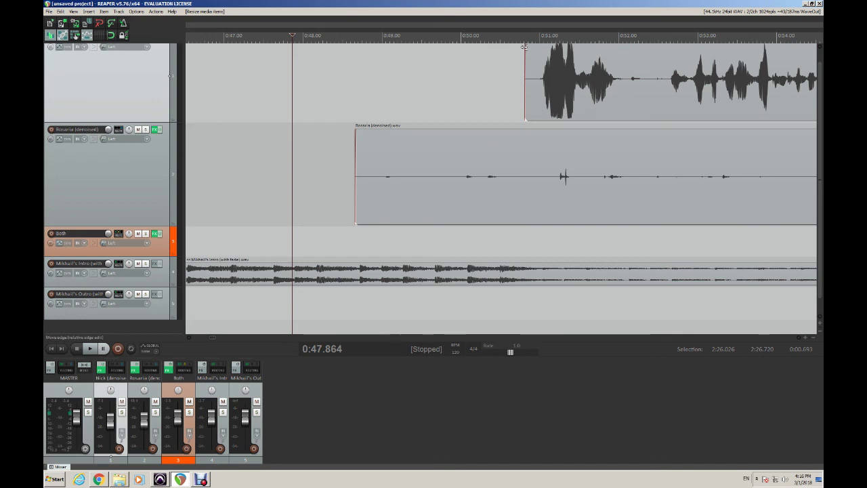
drag(524, 45, 539, 46)
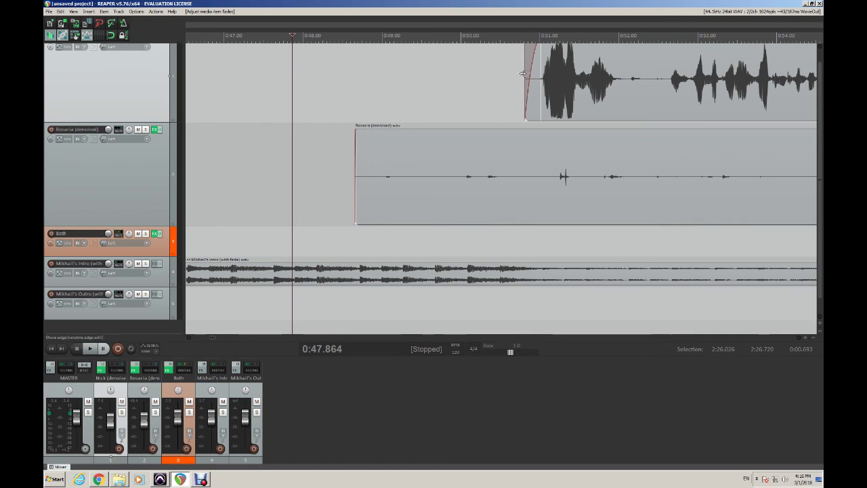
- Trim the second voice item's start to about 1:00.3 to remove the noise before it, auditioning the passage near 0:54.6
drag(357, 157, 741, 166)
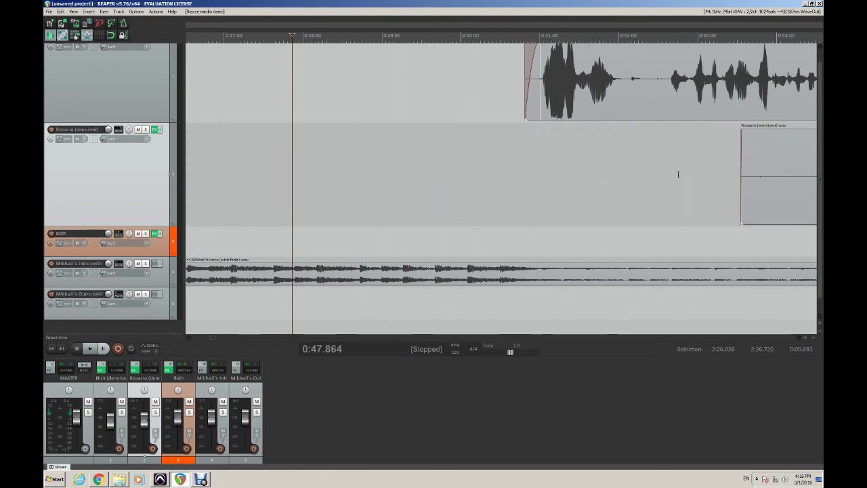
scroll(662, 170, right, 5)
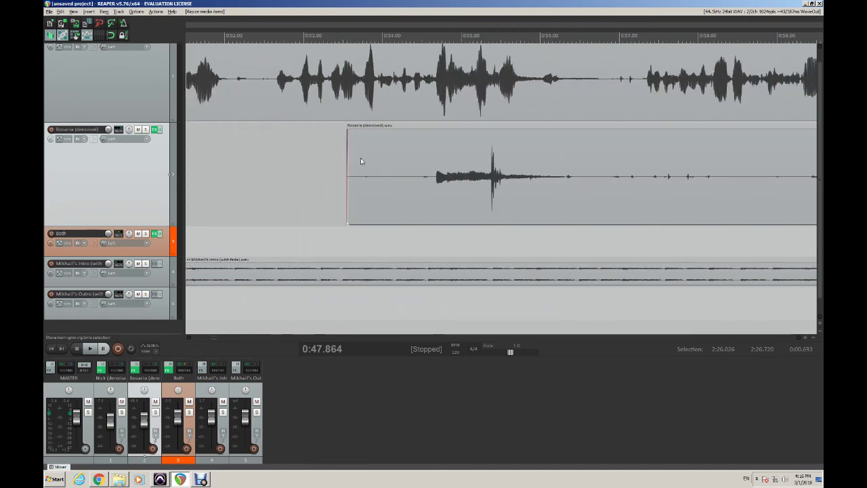
click(427, 162)
key(space)
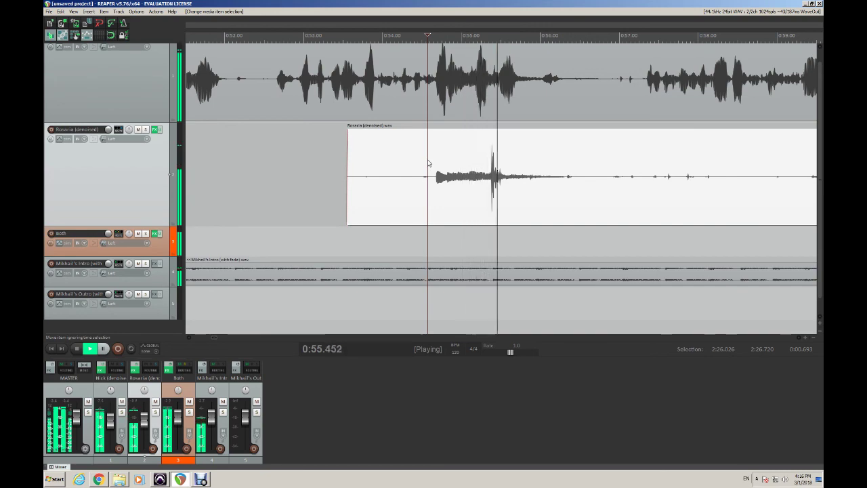
key(space)
drag(346, 163, 708, 174)
key(space)
scroll(687, 174, up, 4)
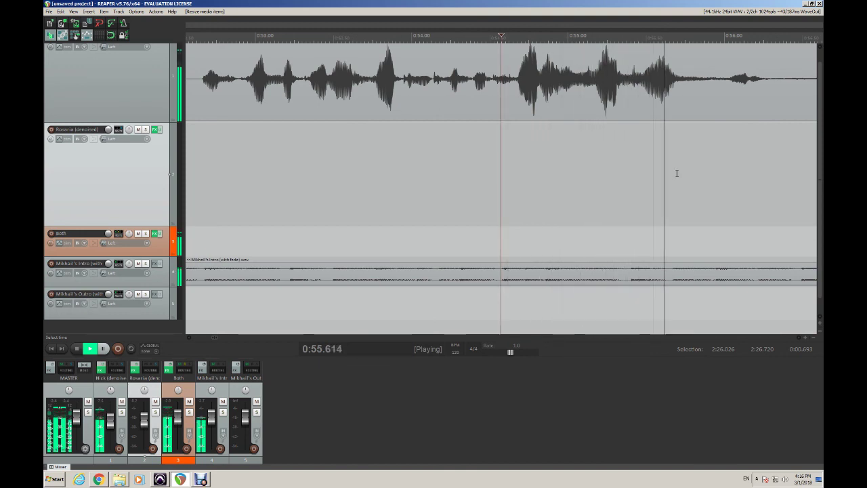
key(space)
scroll(675, 174, right, 5)
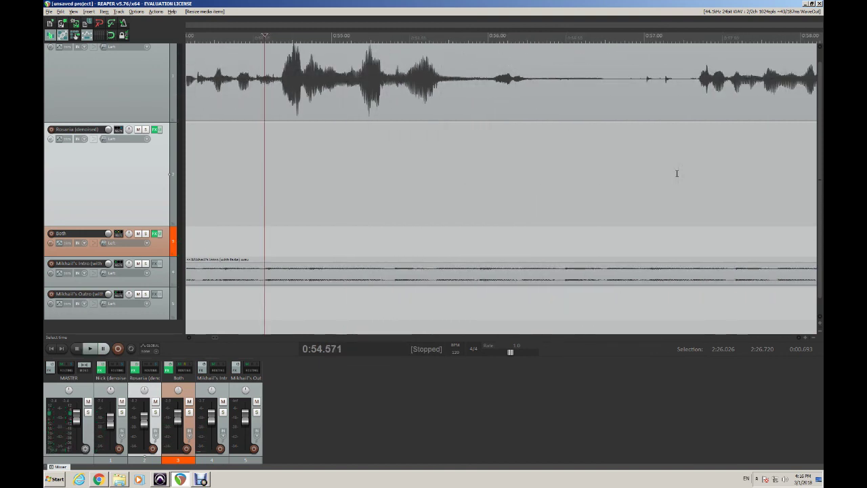
scroll(351, 169, left, 1)
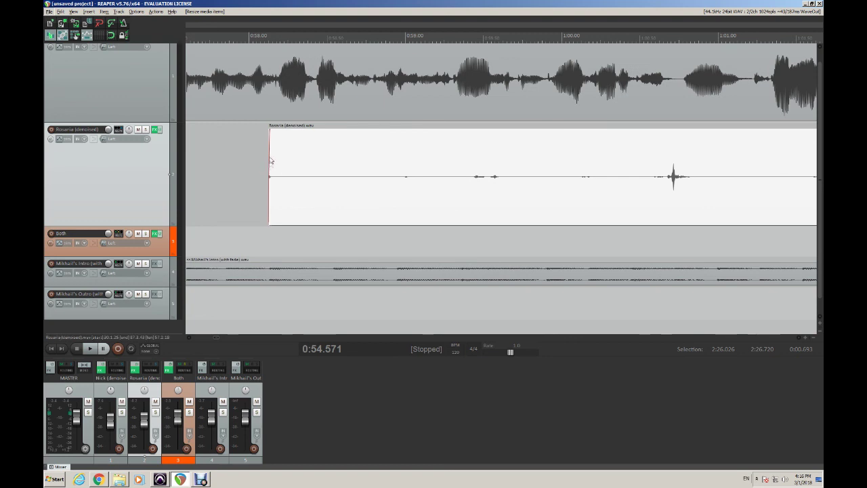
drag(269, 165, 609, 172)
- Play the first voice's passage near 0:55 and mark the gaps at 0:56.749–0:57.285 and 0:55.821–0:55.995 with time selections
key(space)
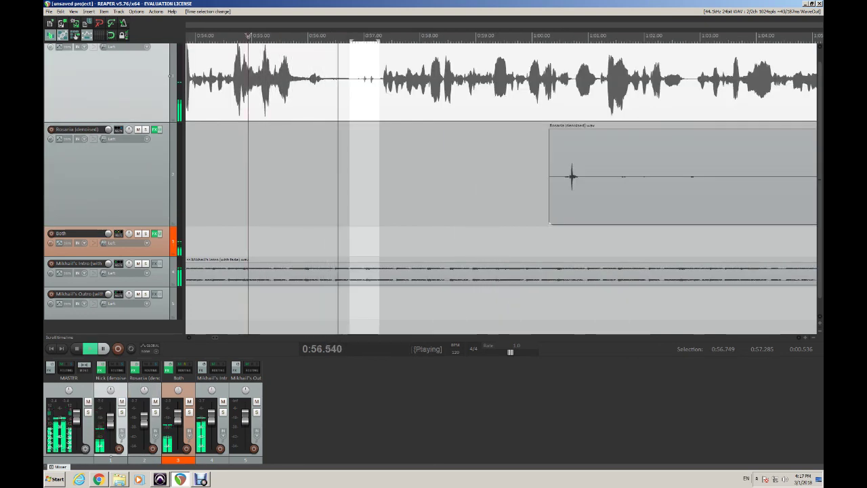
key(space)
drag(297, 38, 307, 40)
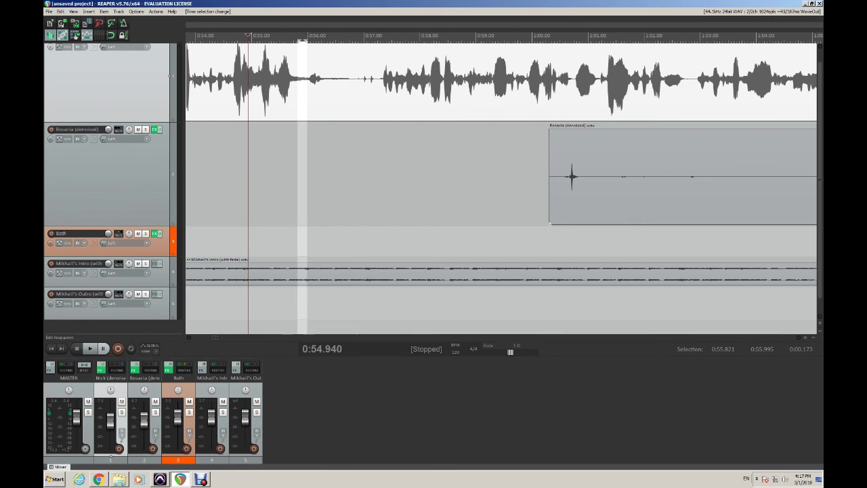
click(268, 48)
key(space)
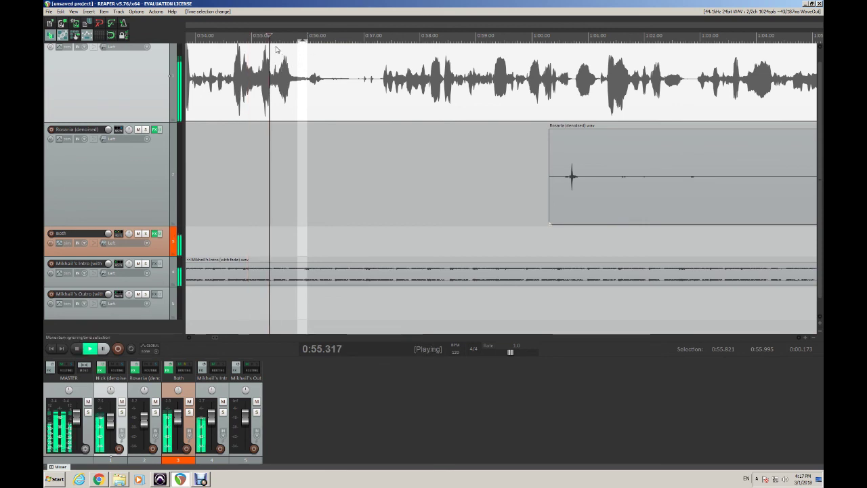
key(space)
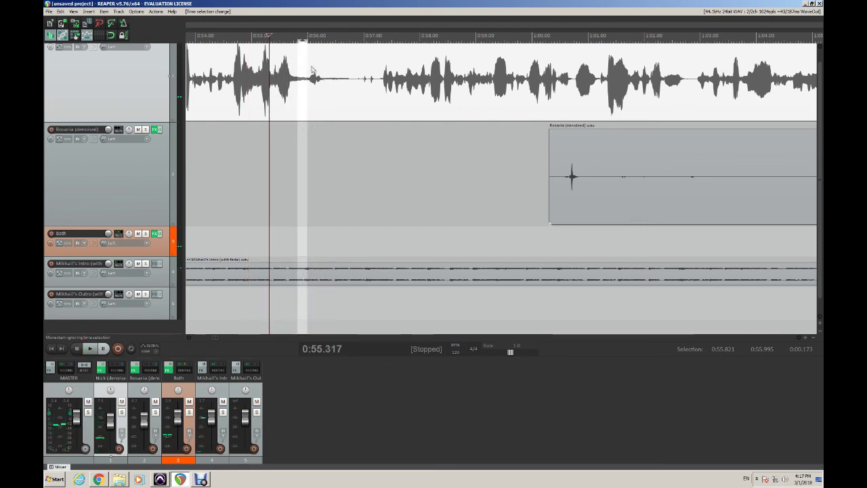
click(484, 183)
click(368, 158)
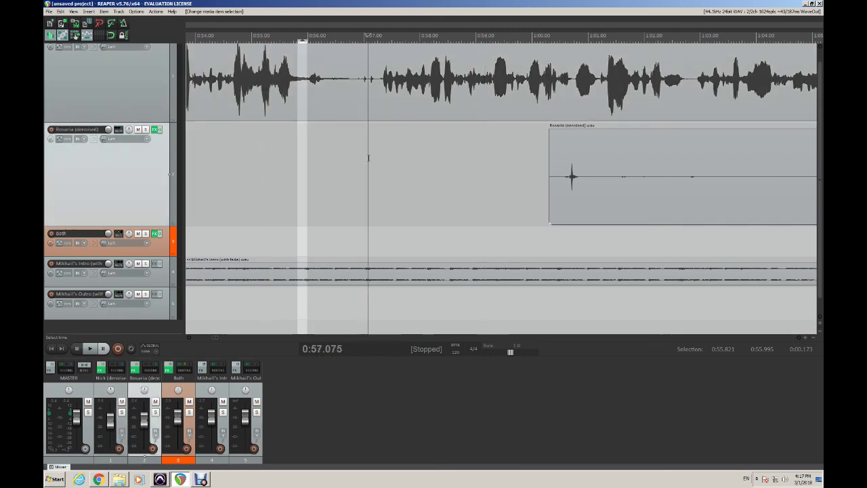
- Add the Limiter No6 (x86) plug-in to the master track's effects chain
scroll(368, 158, right, 2)
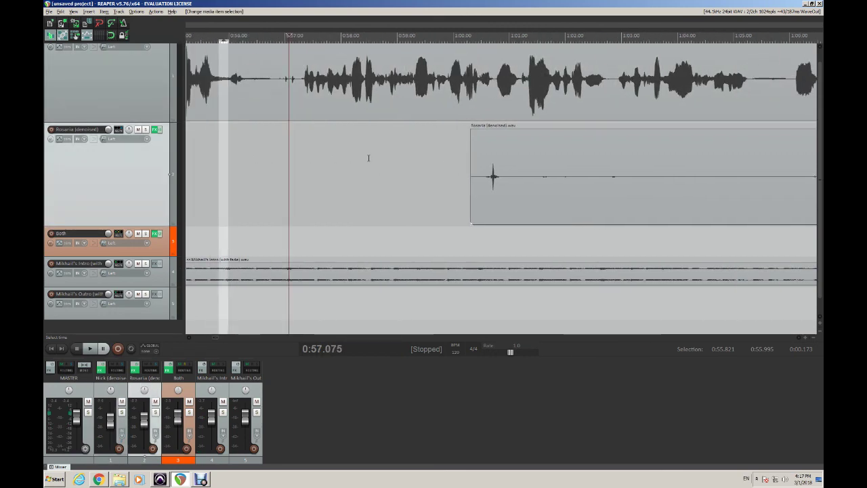
scroll(368, 158, right, 8)
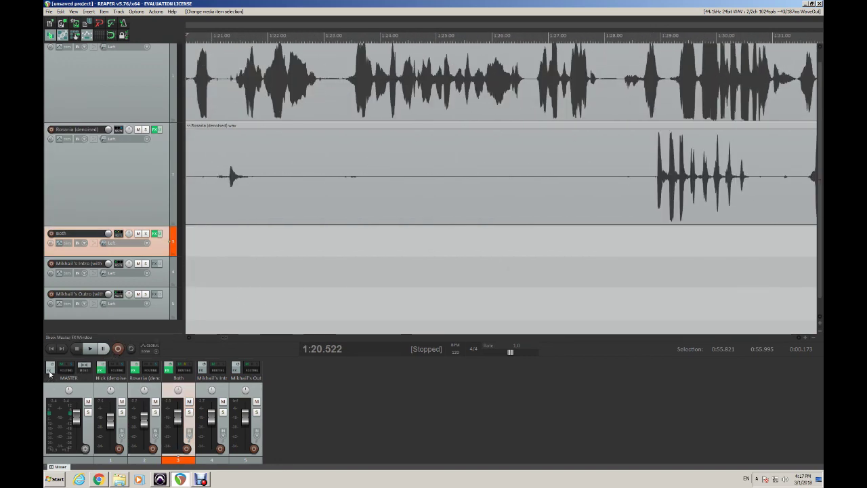
click(80, 392)
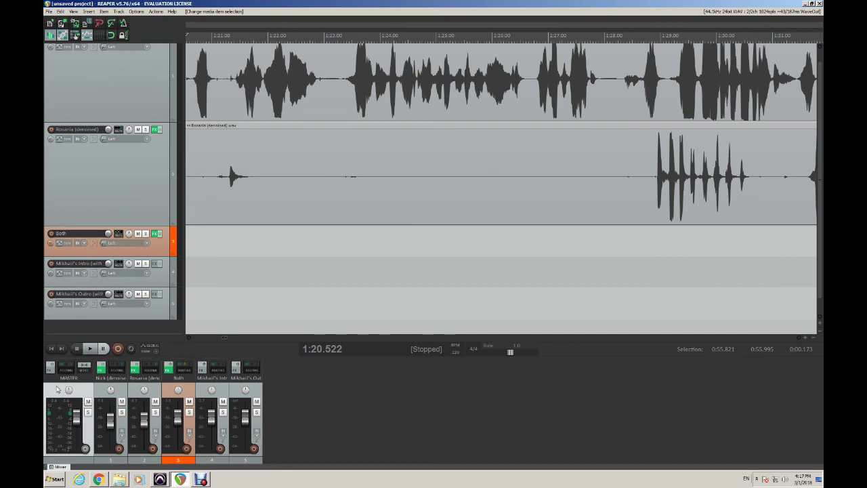
click(51, 371)
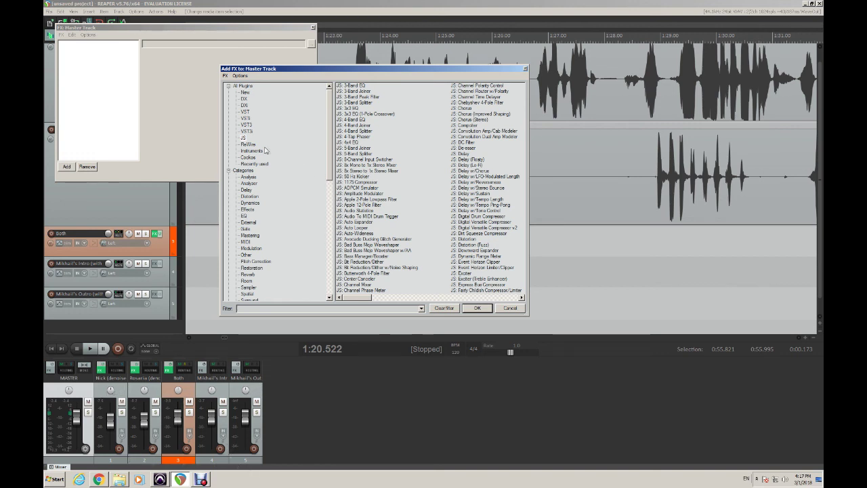
click(245, 92)
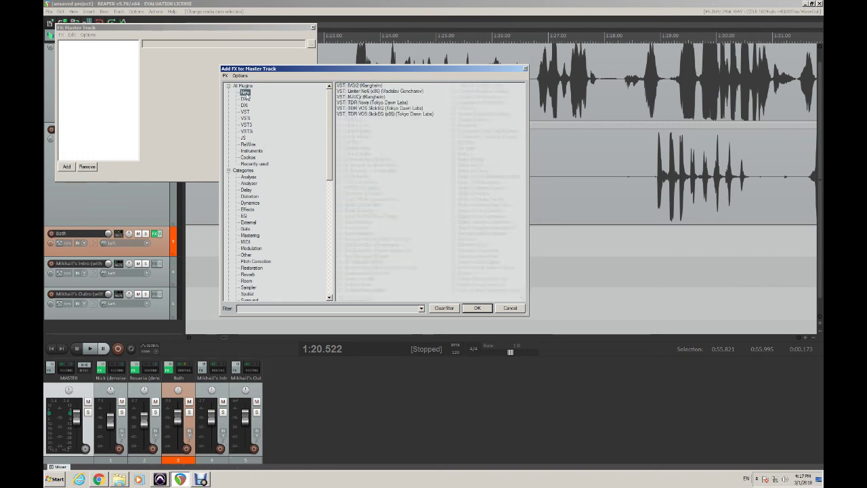
click(373, 91)
click(477, 307)
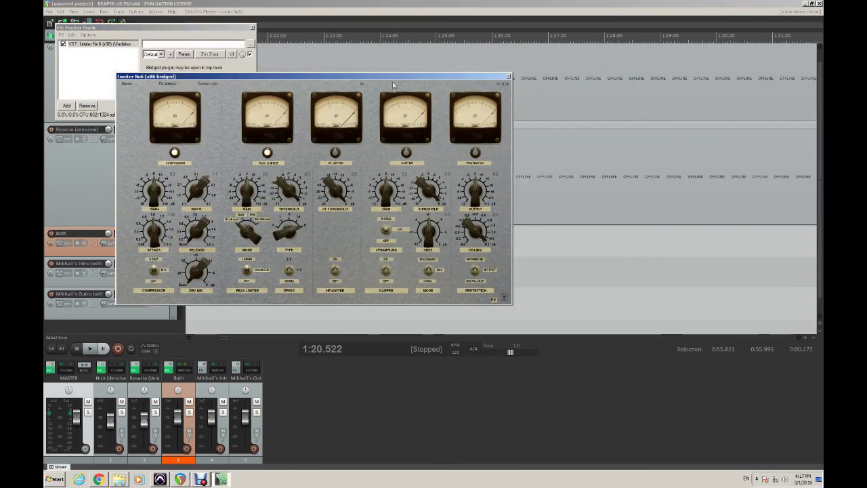
- Leave only the protection stage of the master's Limiter No6 active and adjust its ceiling
drag(409, 80, 558, 92)
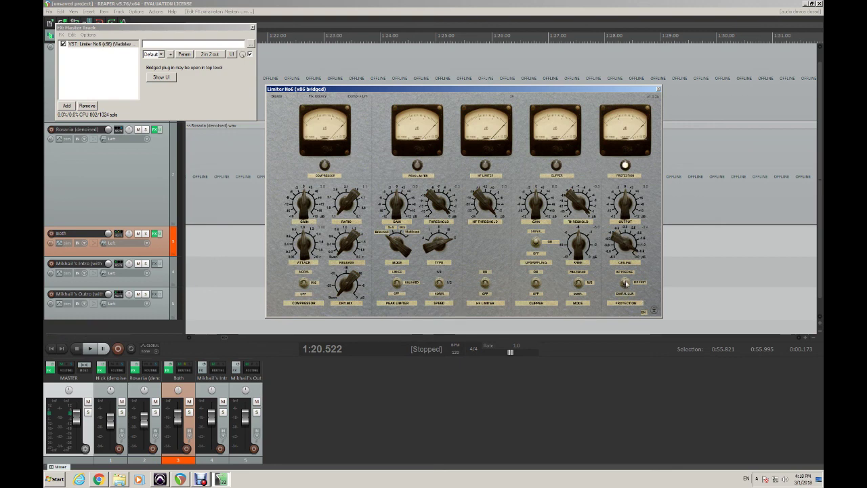
drag(619, 238, 650, 233)
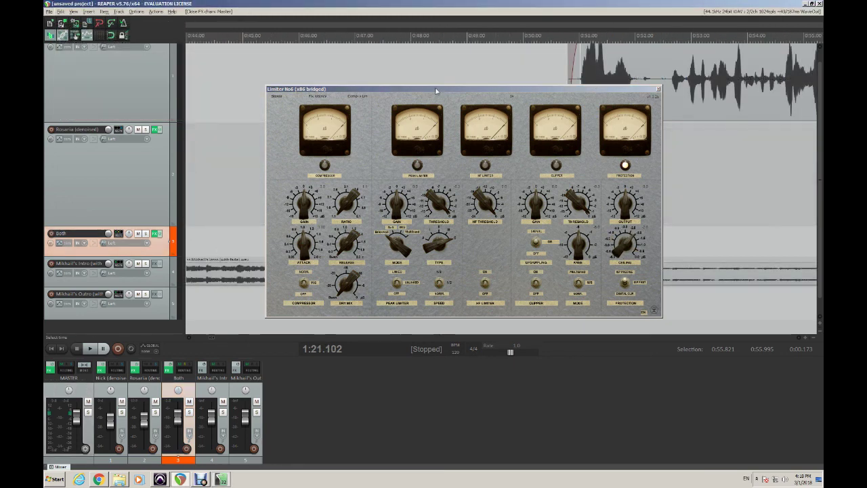
drag(435, 89, 262, 30)
click(517, 82)
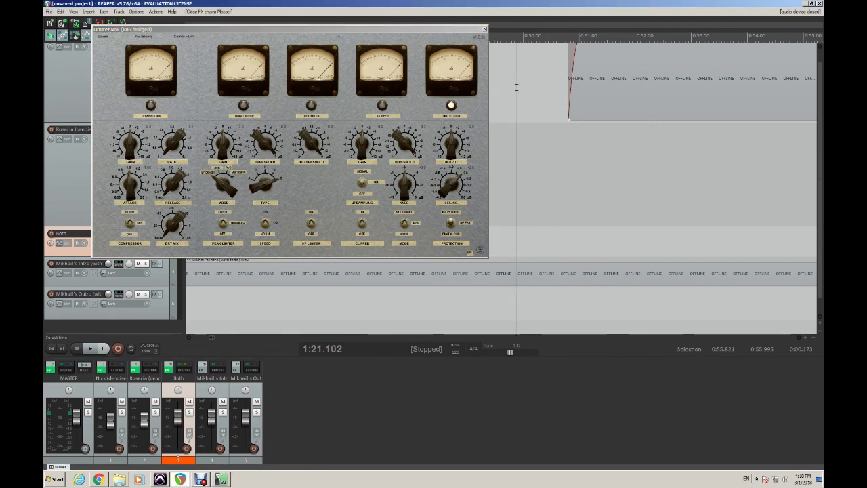
scroll(601, 156, up, 2)
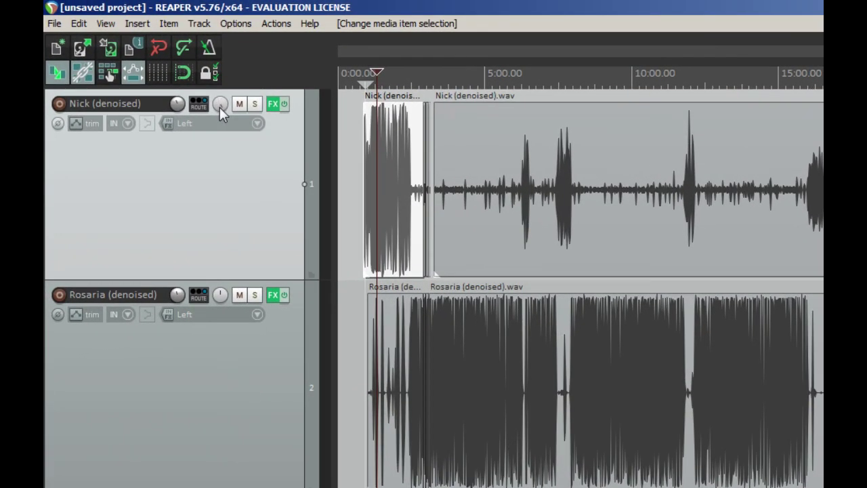
- Pan the first voice track slightly left and the second slightly right while playing the mix
click(220, 107)
key(space)
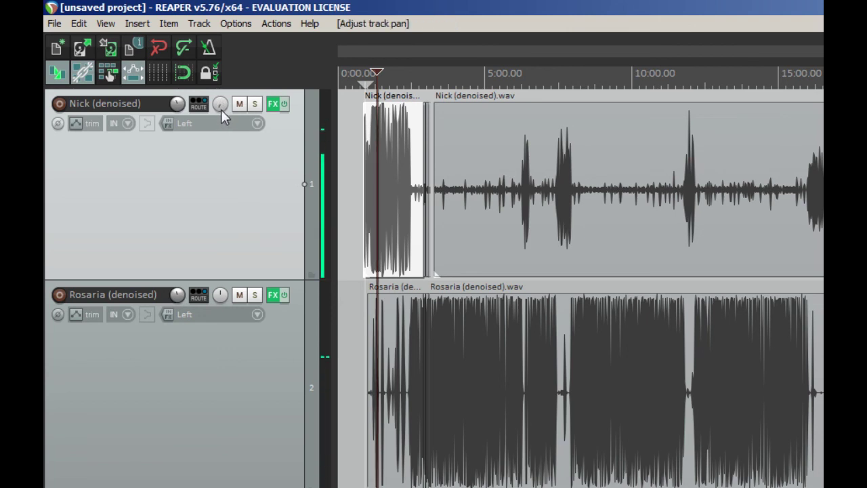
drag(221, 109, 221, 113)
key(space)
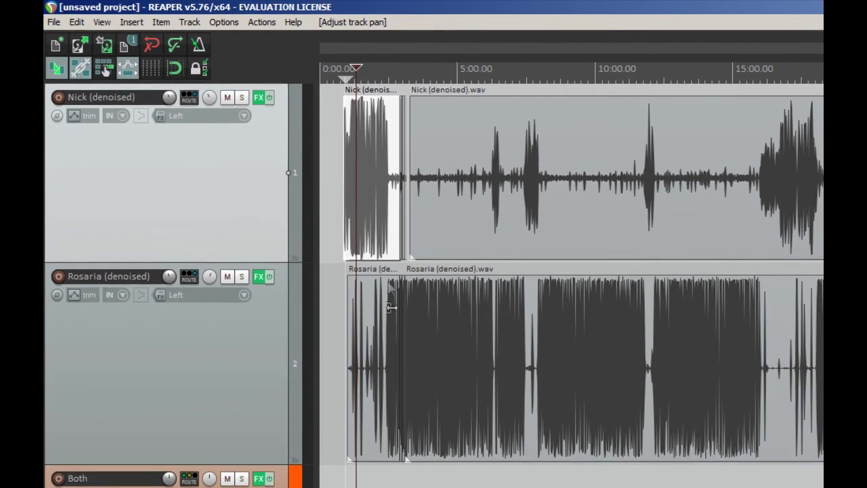
- Audition the panned voices from about 1:57, where both speakers are heard close together
click(371, 127)
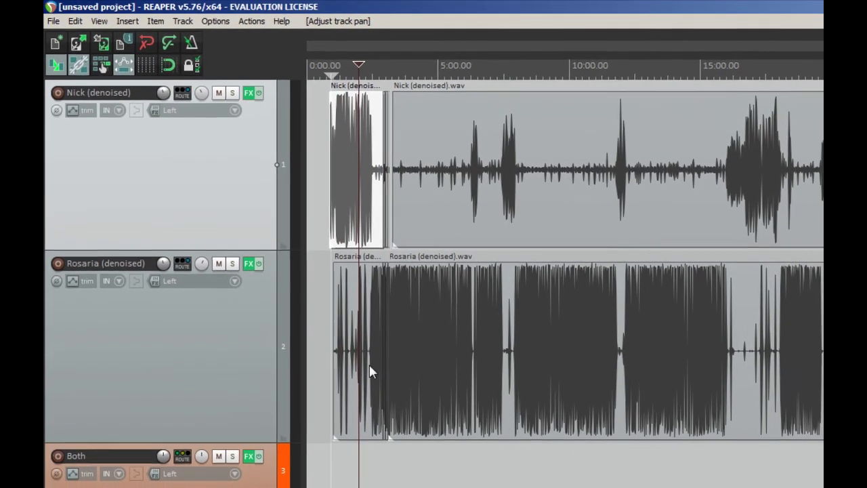
scroll(381, 379, up, 3)
scroll(366, 366, up, 10)
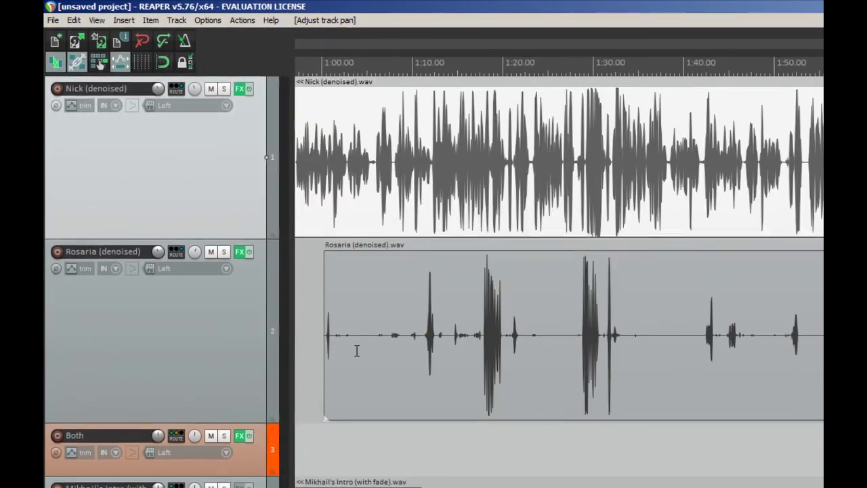
scroll(353, 346, up, 5)
click(782, 122)
key(space)
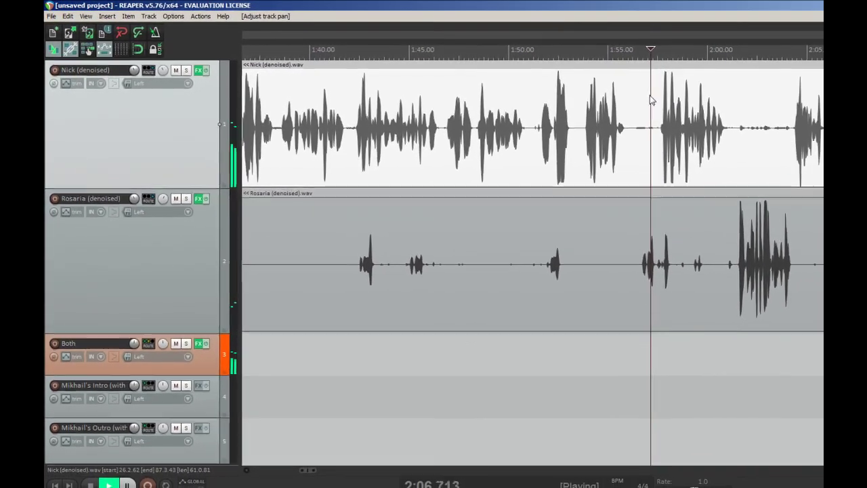
key(space)
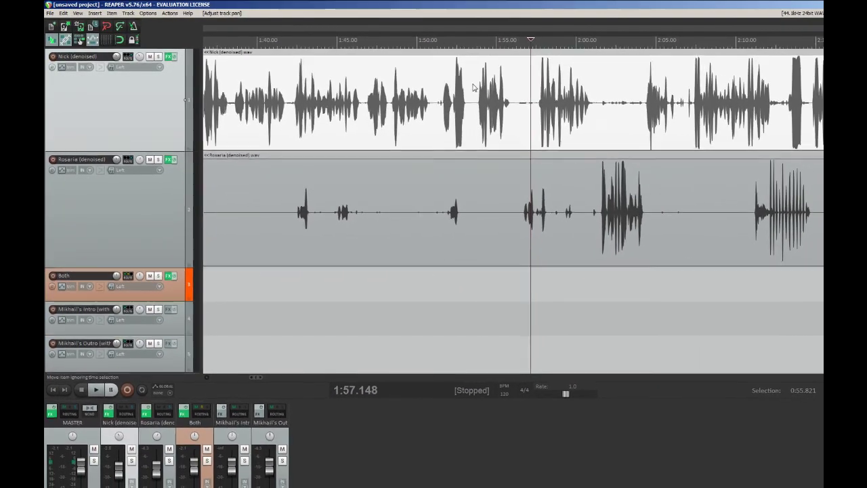
click(472, 86)
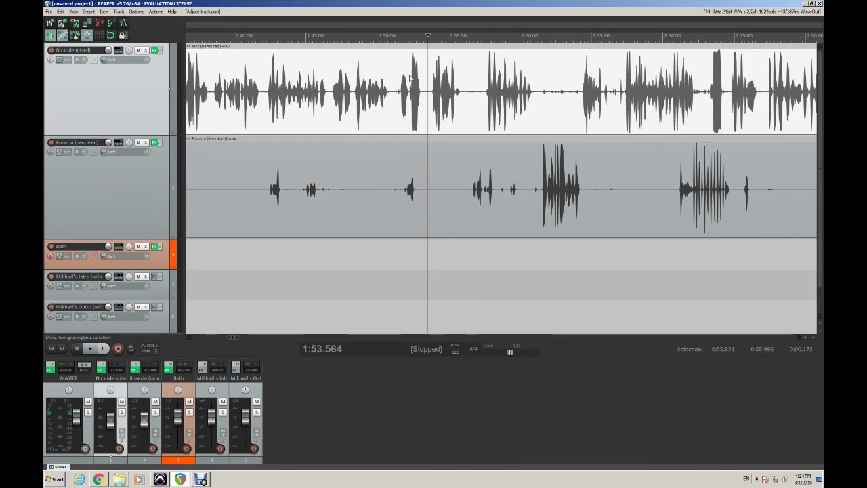
scroll(428, 92, down, 8)
scroll(426, 107, down, 3)
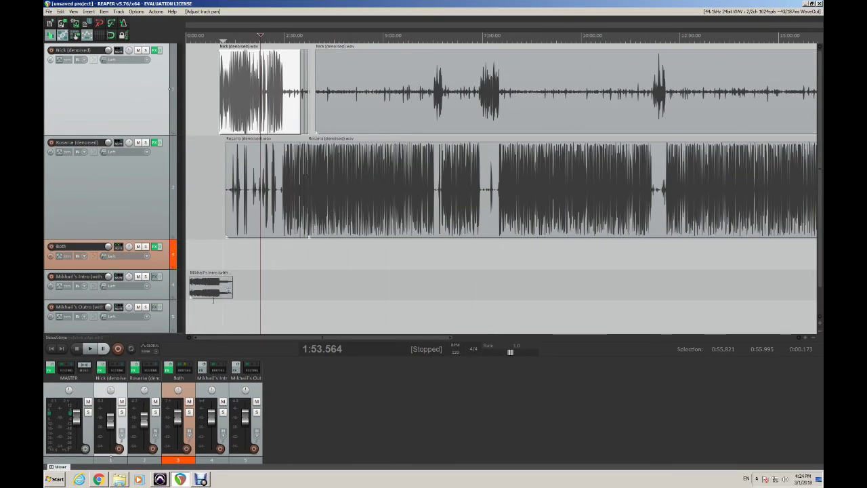
double_click(211, 291)
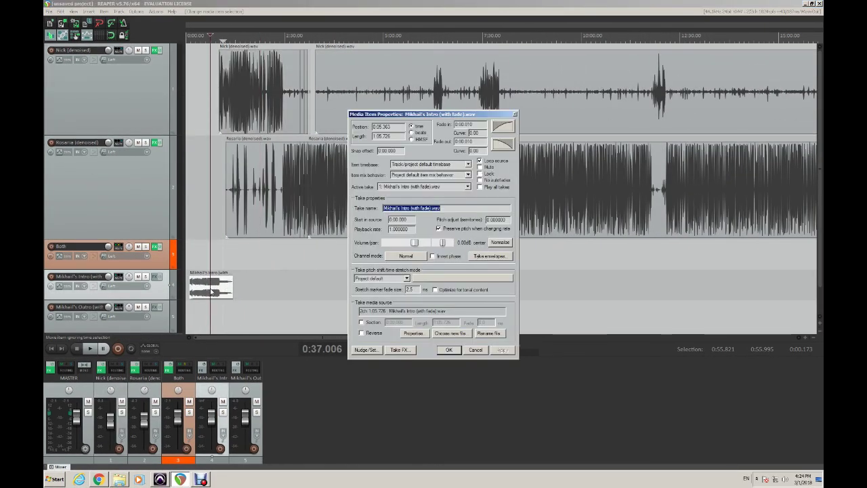
click(460, 349)
click(429, 257)
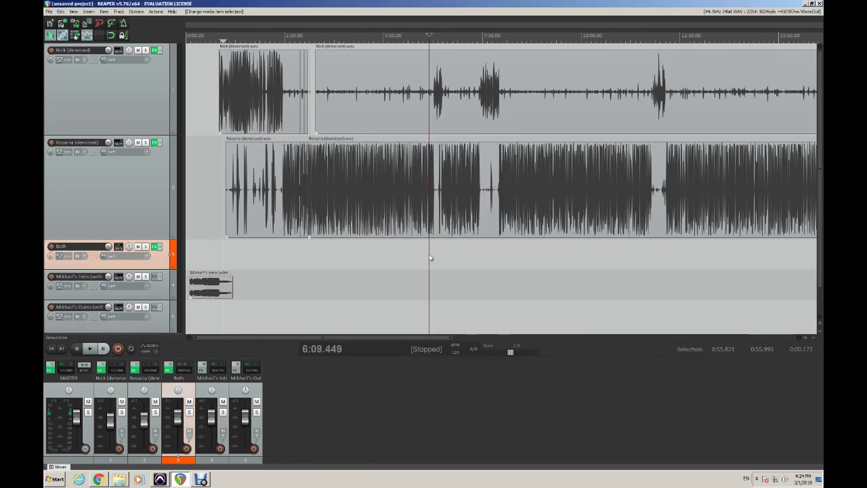
- Place the edit cursor at 0:04.981, just before the intro music, and start the time selection at 0:05.296
scroll(430, 258, down, 4)
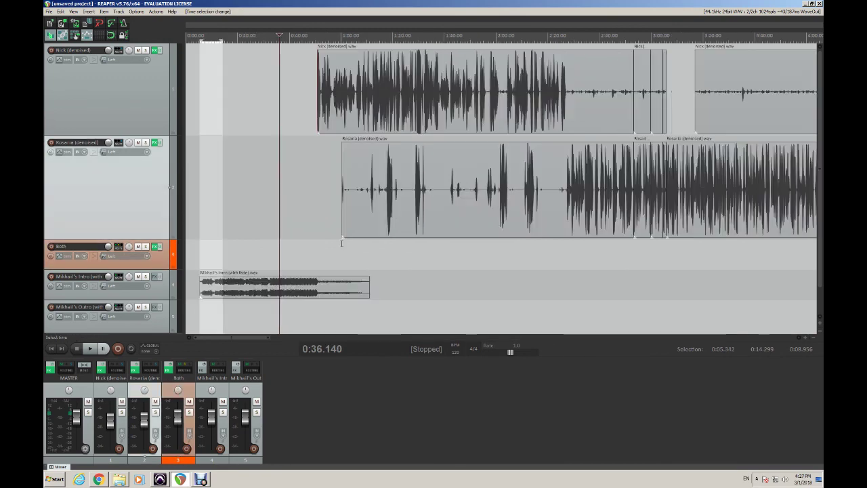
scroll(341, 247, down, 6)
scroll(335, 247, up, 8)
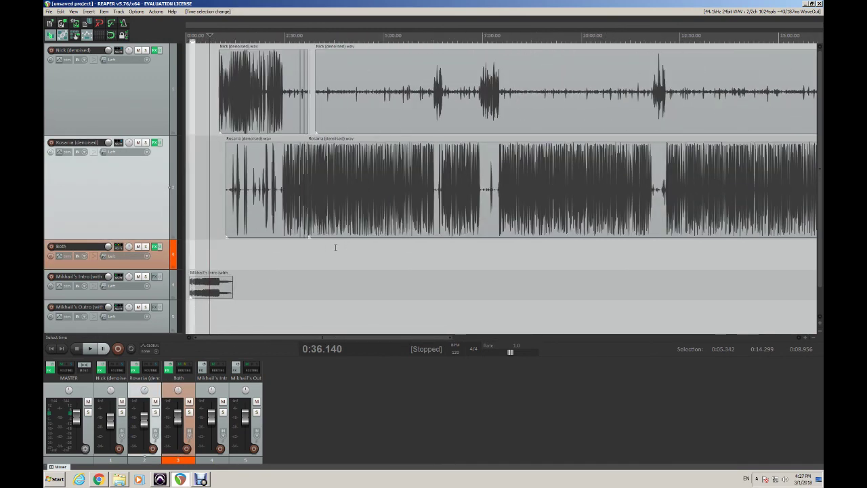
scroll(335, 248, down, 2)
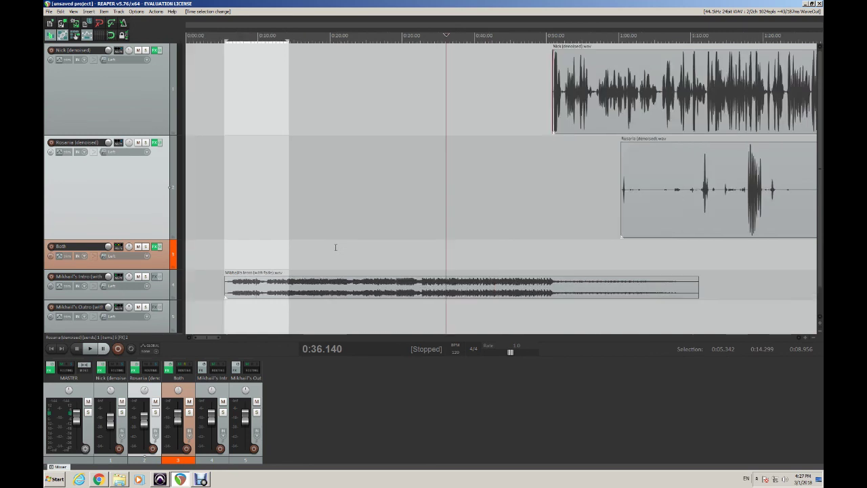
click(222, 35)
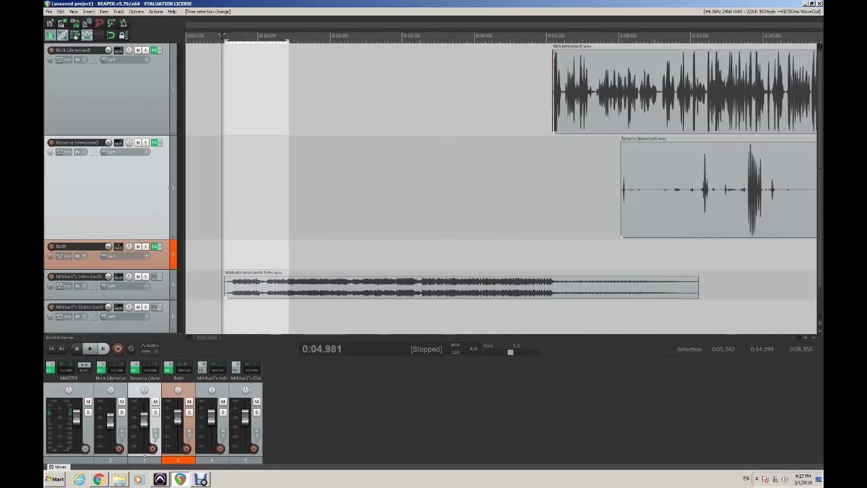
drag(224, 41, 222, 42)
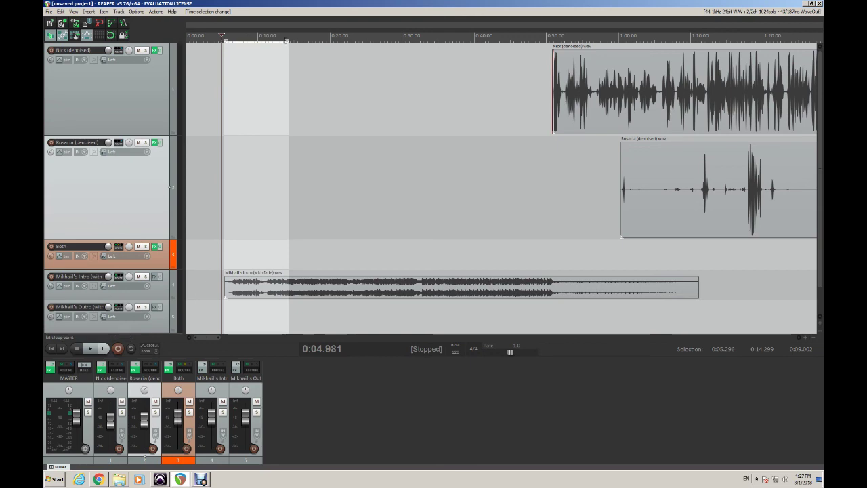
- Extend the end of the time selection to 28:46.042, at the end of the outro music
drag(287, 42, 791, 42)
scroll(627, 92, down, 8)
drag(658, 43, 522, 43)
scroll(527, 117, up, 2)
scroll(528, 117, right, 5)
scroll(400, 105, up, 5)
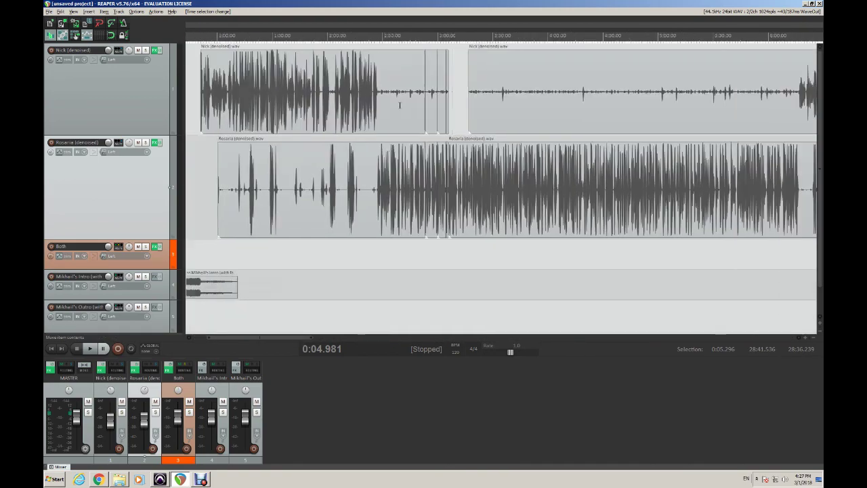
scroll(398, 106, down, 4)
drag(430, 39, 440, 39)
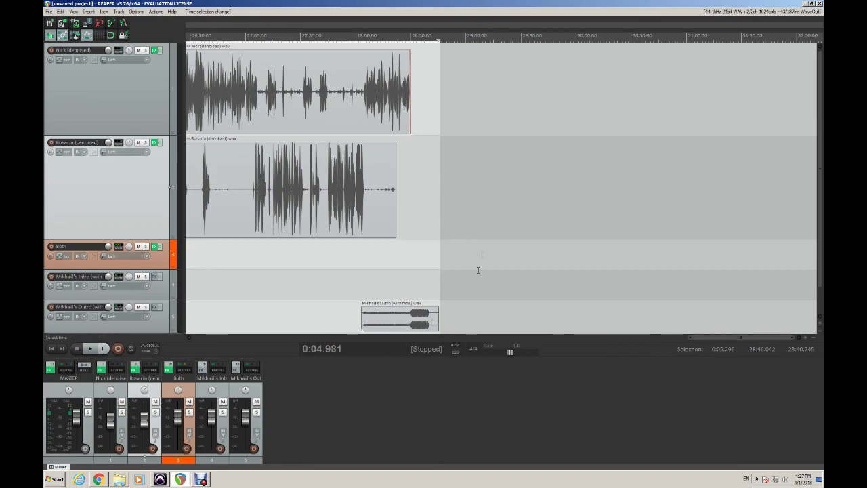
scroll(482, 247, left, 15)
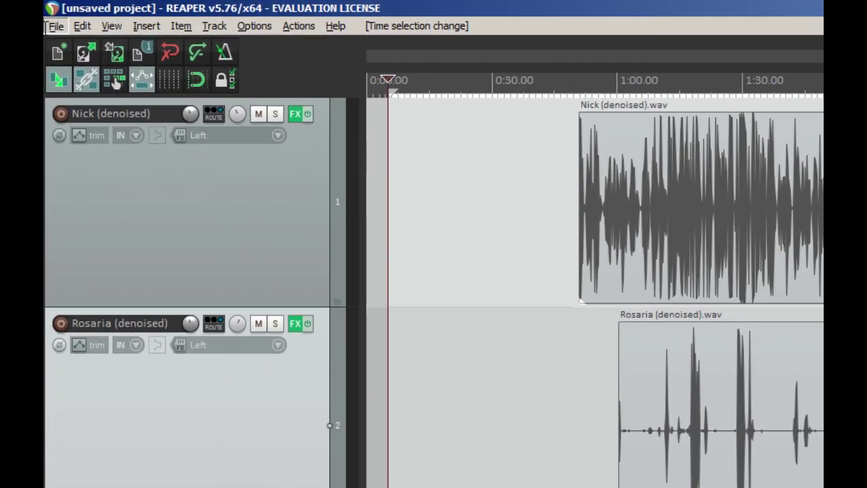
- Open the render settings, try the entire-project bounds, and set the bounds to the time selection
click(52, 19)
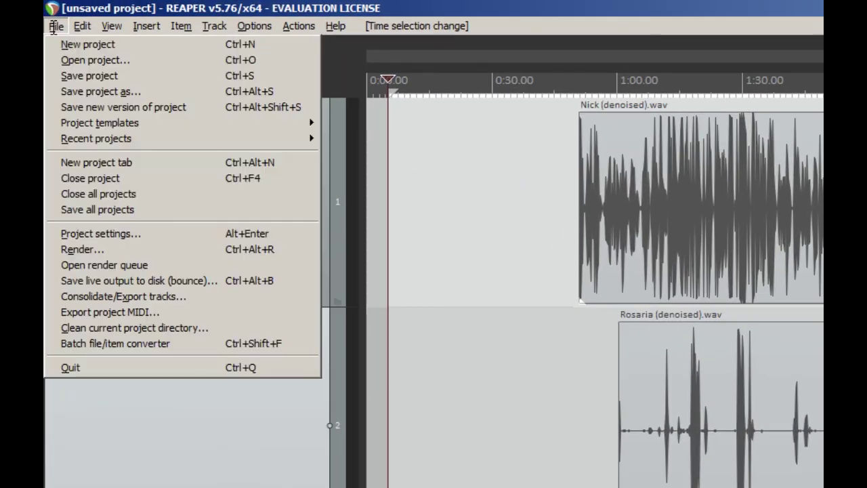
click(78, 249)
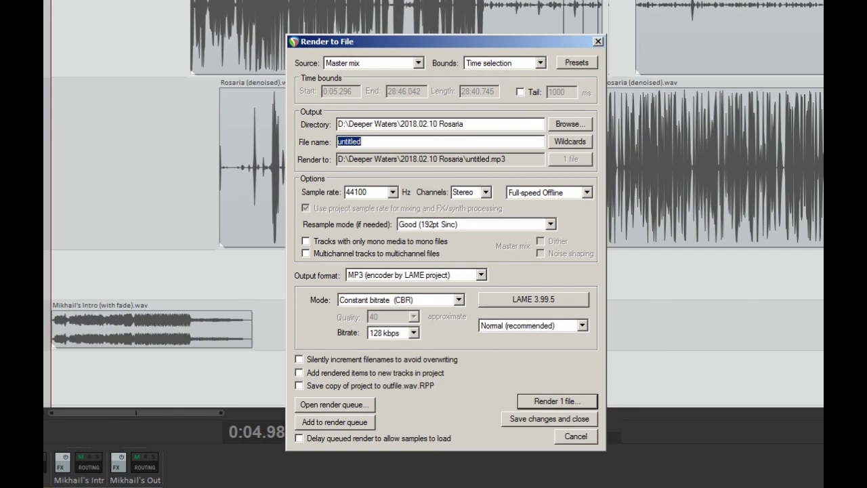
click(540, 63)
click(534, 83)
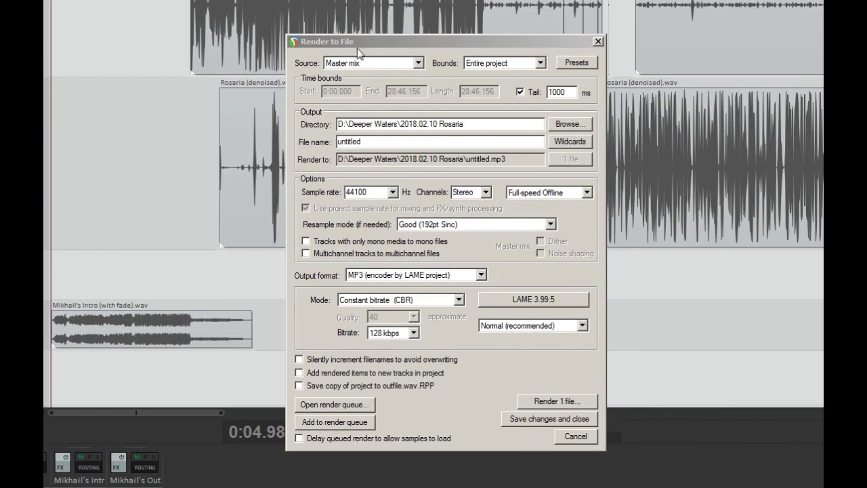
click(541, 63)
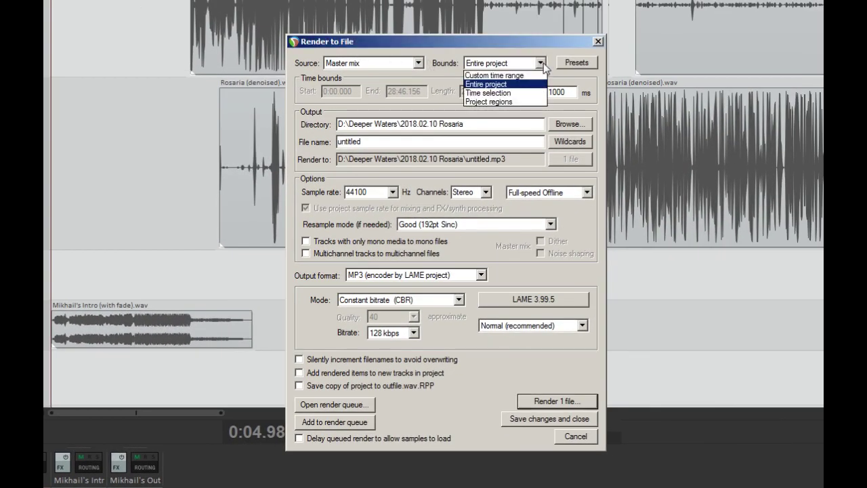
click(521, 86)
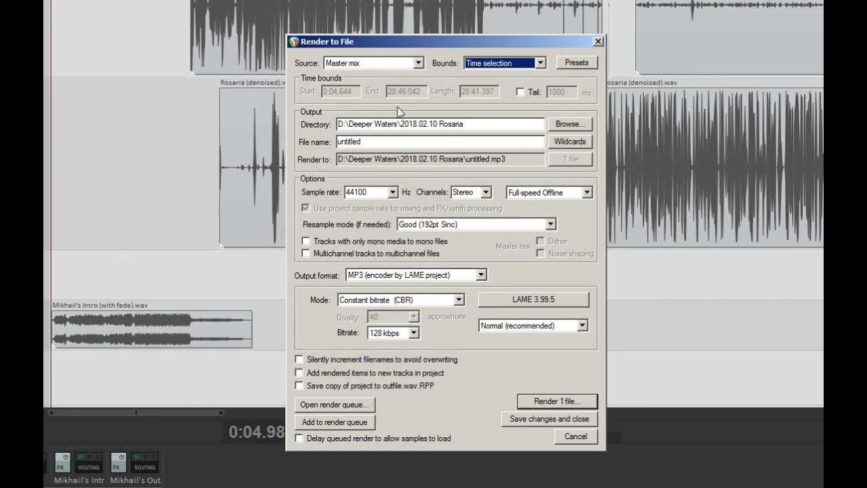
- Browse to the 2018.02.10 Rosaria folder under D:\Deeper Waters and set it as the render output directory
click(569, 125)
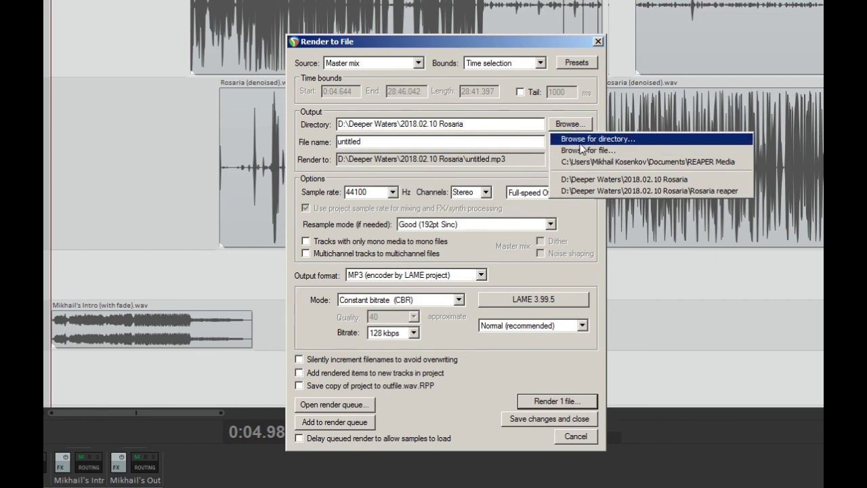
click(581, 140)
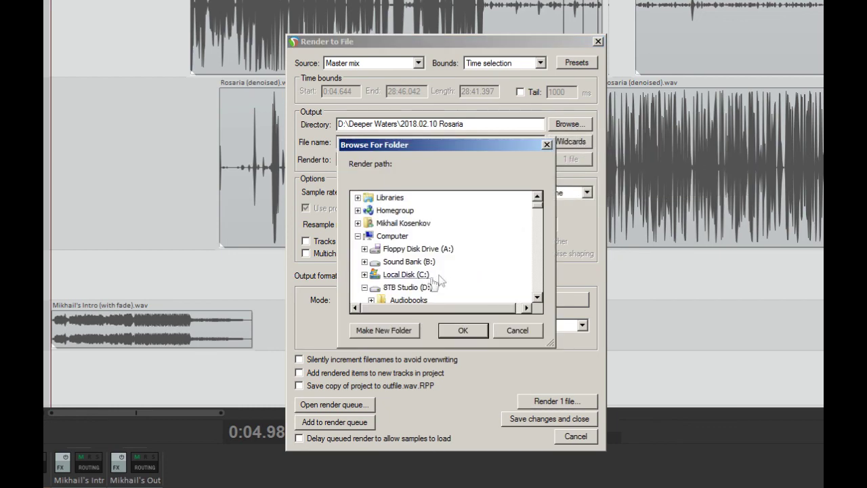
click(415, 287)
drag(542, 204, 539, 274)
click(426, 237)
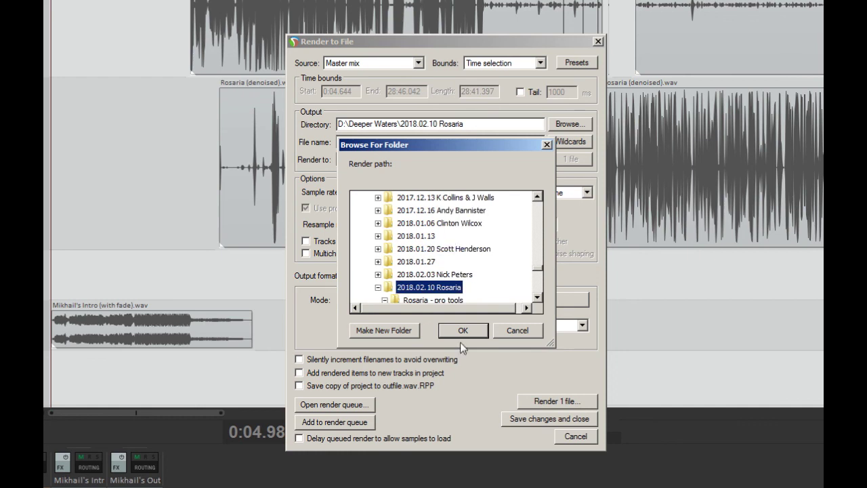
click(468, 334)
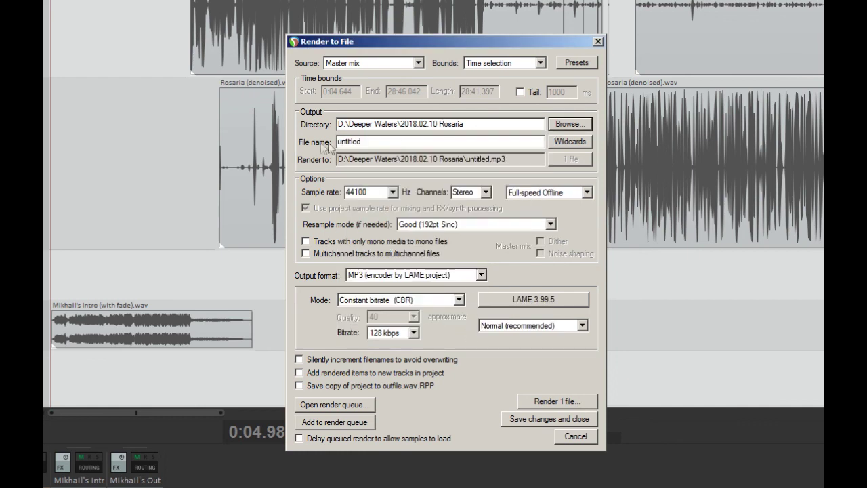
- Replace the render file name with yyyymmddRosariaButterfield
key(BackSpace)
key(BackSpace)
key(BackSpace)
key(BackSpace)
key(BackSpace)
key(BackSpace)
key(BackSpace)
key(BackSpace)
text(yyyy)
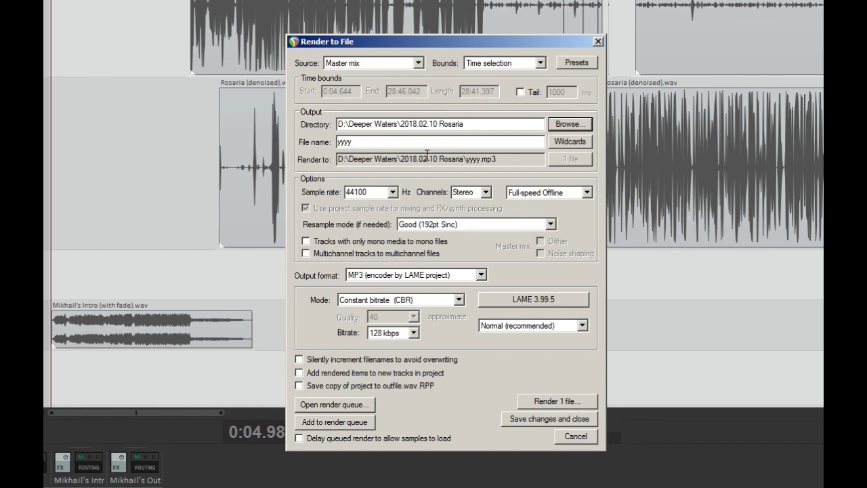
text(mmddRosariaButterg)
key(BackSpace)
text(field)
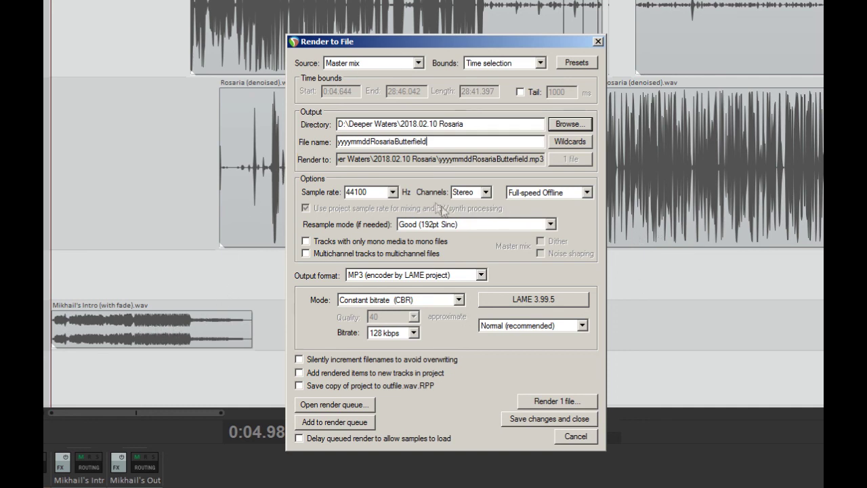
- Set the channels of the rendered file to Stereo
click(486, 196)
click(463, 205)
click(485, 195)
click(463, 213)
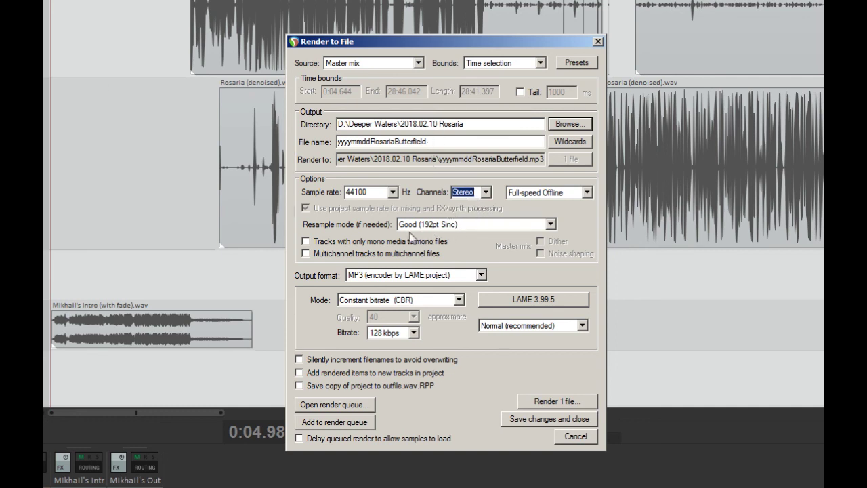
- Try WAV as the output format, and set the format to MP3 (encoder by LAME project)
click(481, 274)
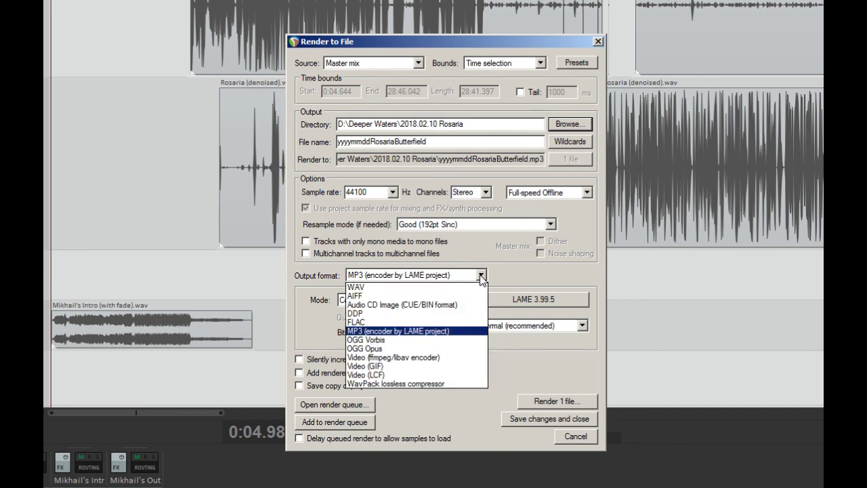
click(374, 287)
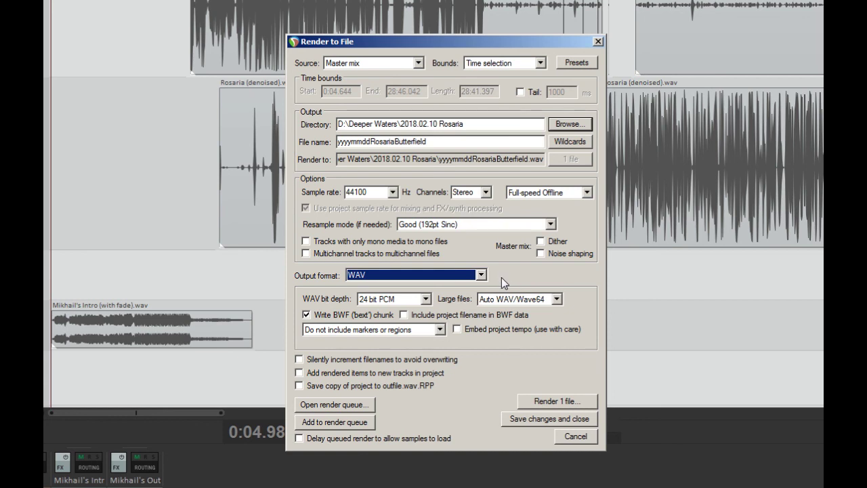
click(480, 274)
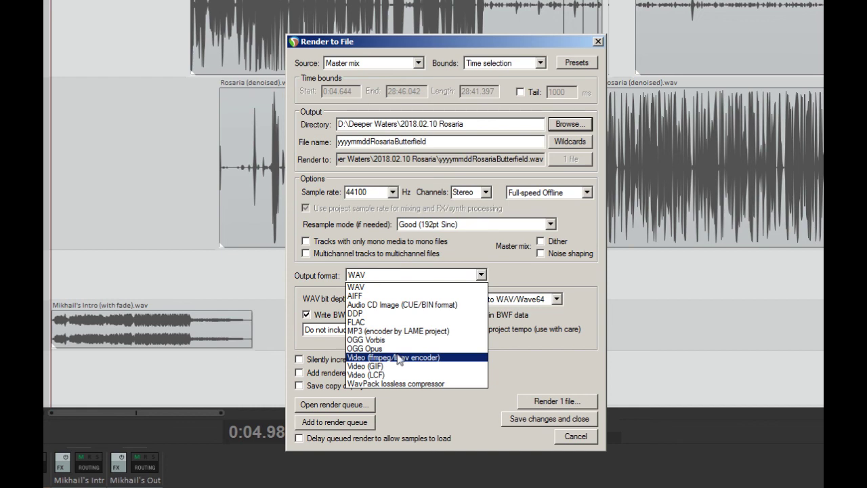
click(390, 331)
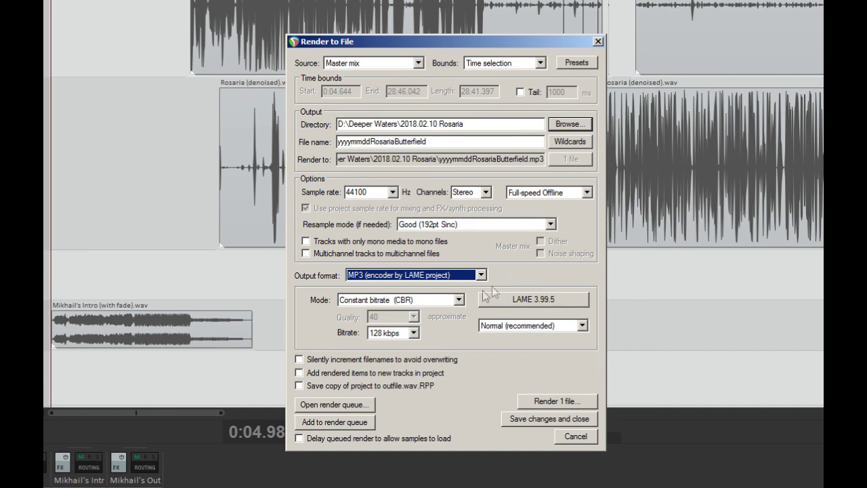
- Set the MP3 mode to Constant bitrate (CBR) at 128 kbps and render the file
click(371, 302)
click(371, 338)
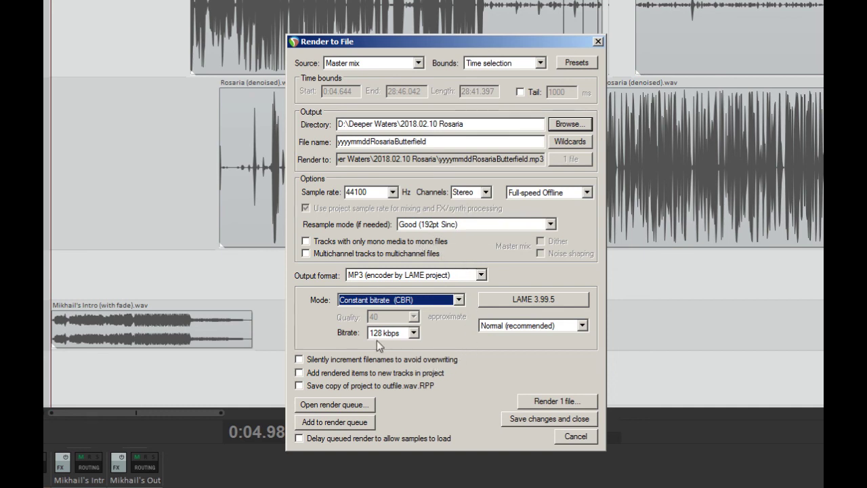
click(575, 403)
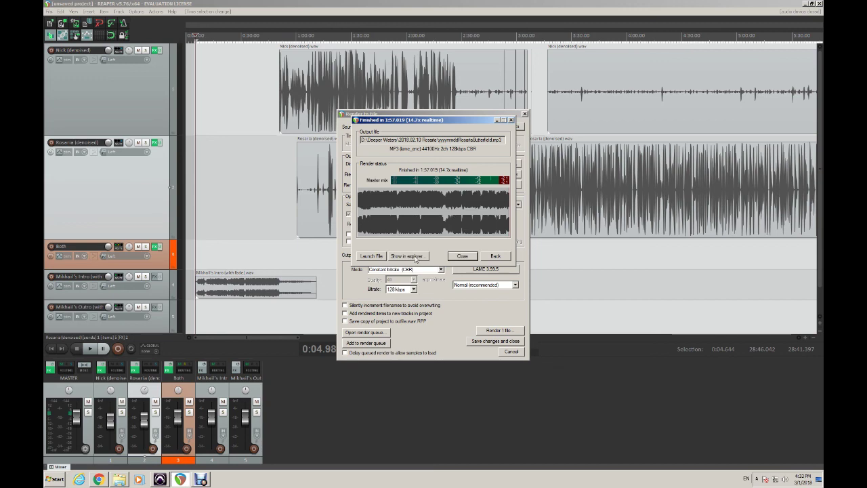
- Play the rendered MP3 from its folder in Windows Media Player, and close the finished render report in REAPER
click(406, 256)
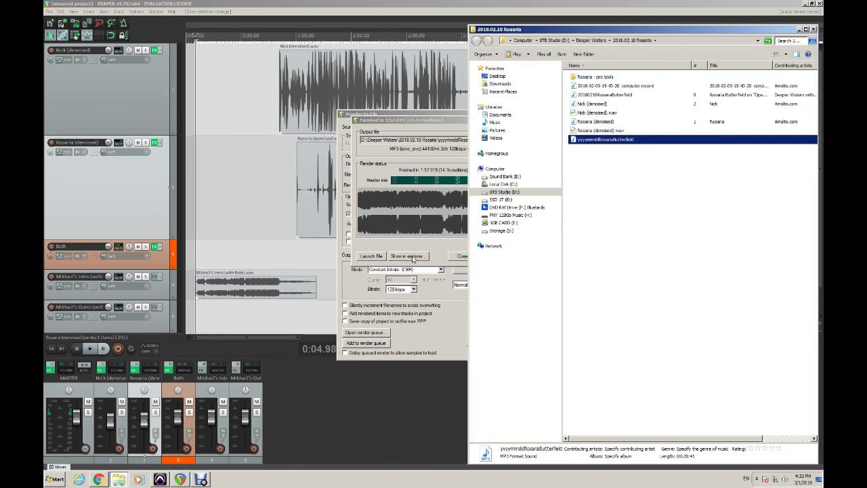
click(616, 153)
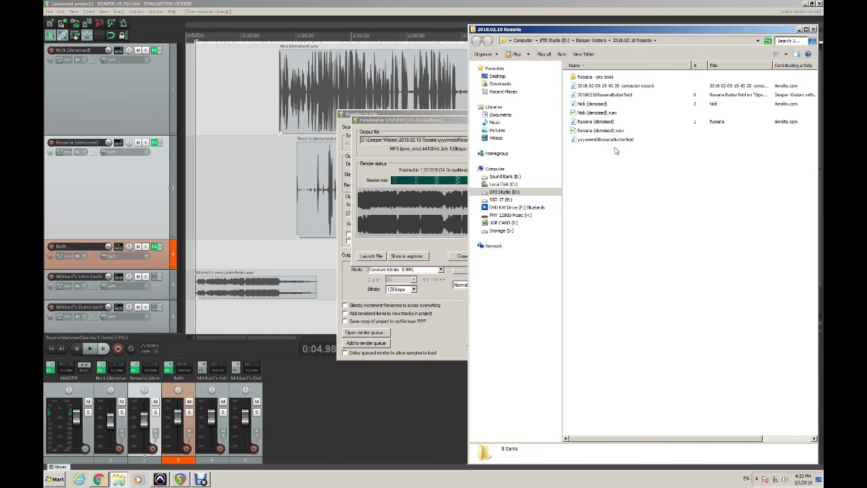
click(599, 140)
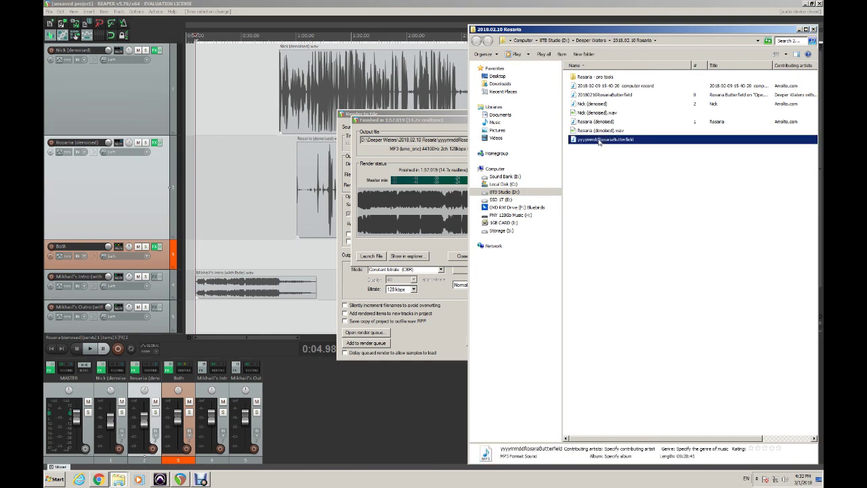
double_click(598, 140)
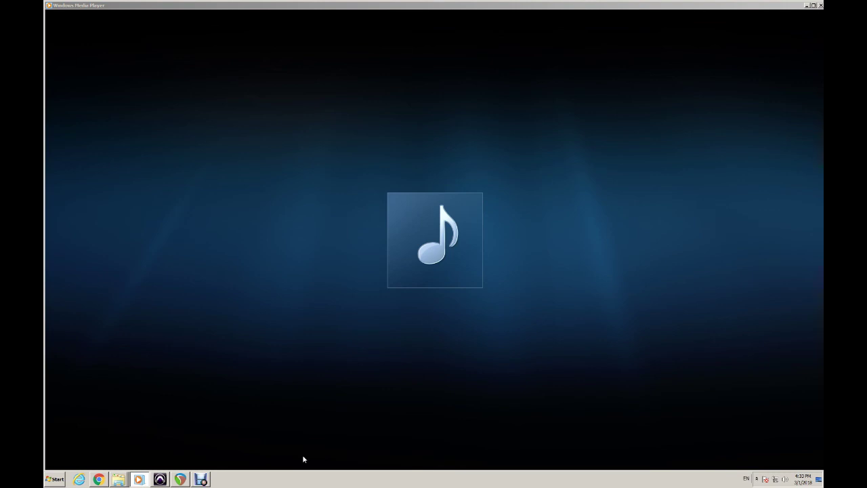
click(820, 5)
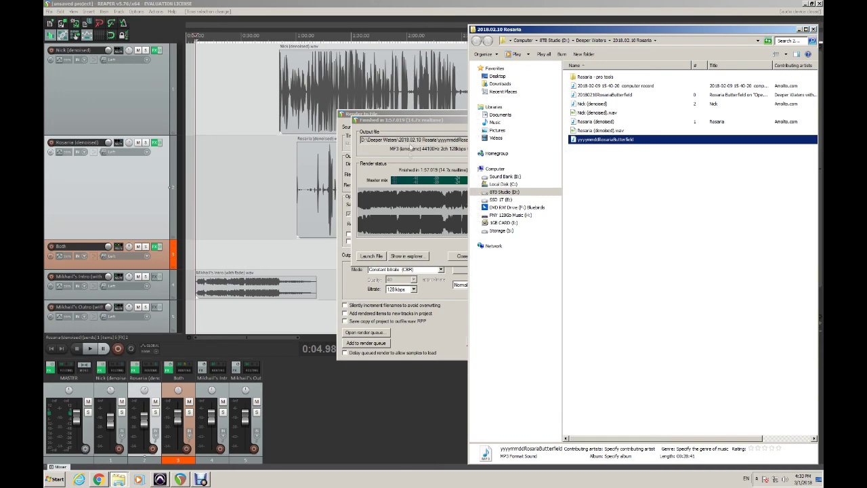
click(416, 123)
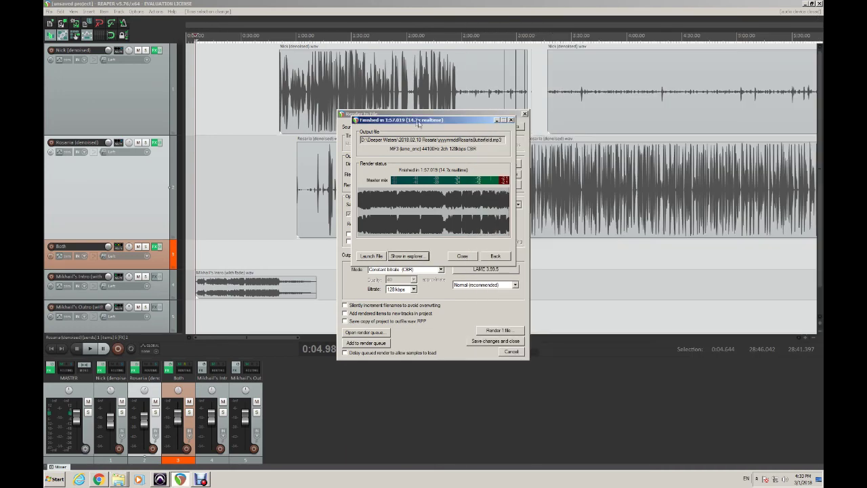
click(467, 256)
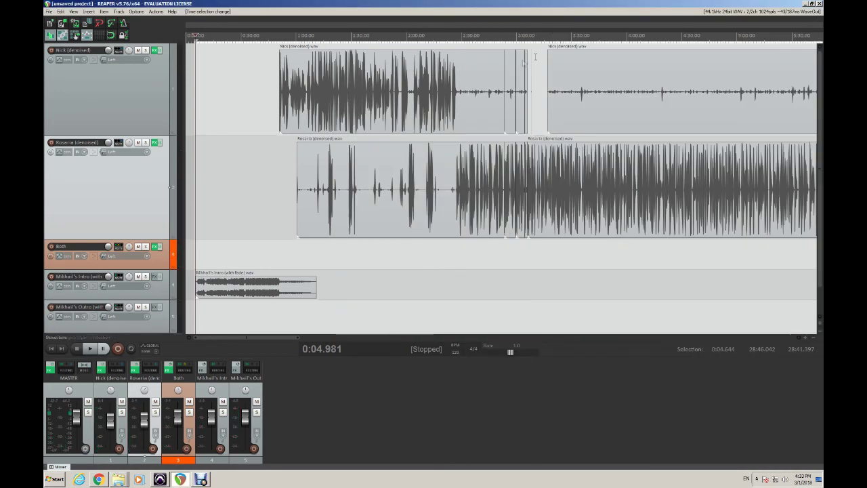
- Solo the first voice track and audition its quiet passage from about 3:44, where the speaker is not talking
click(590, 71)
click(599, 71)
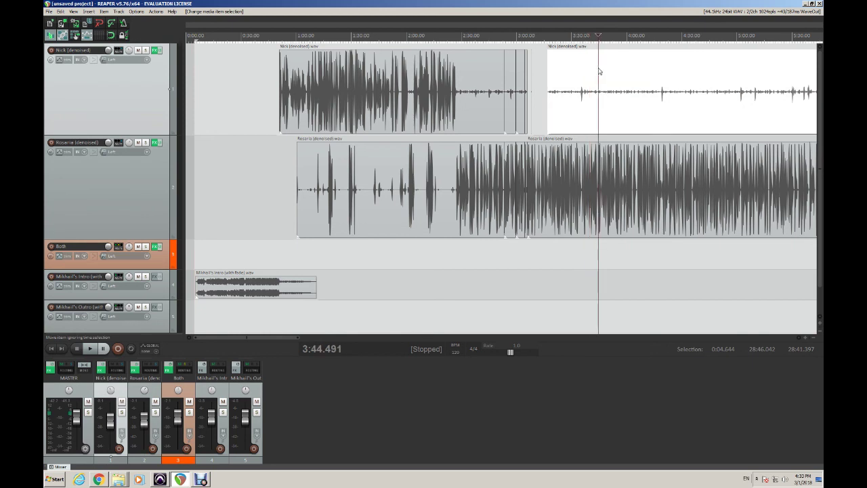
click(145, 50)
key(space)
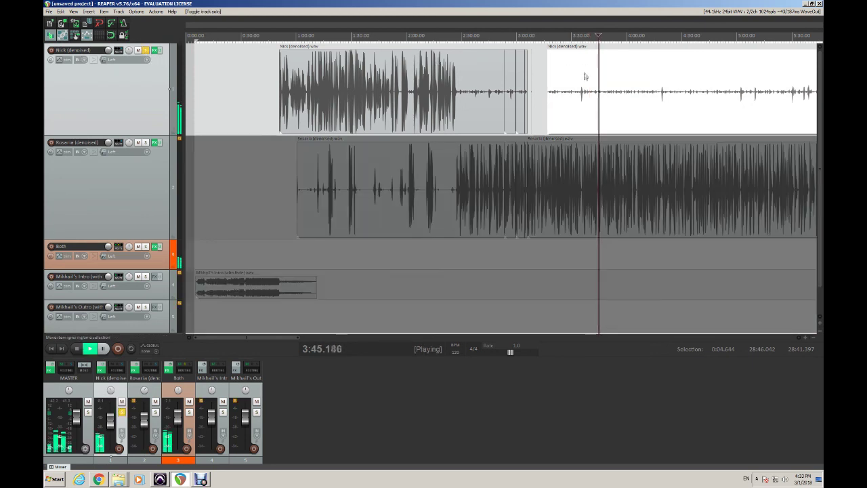
key(space)
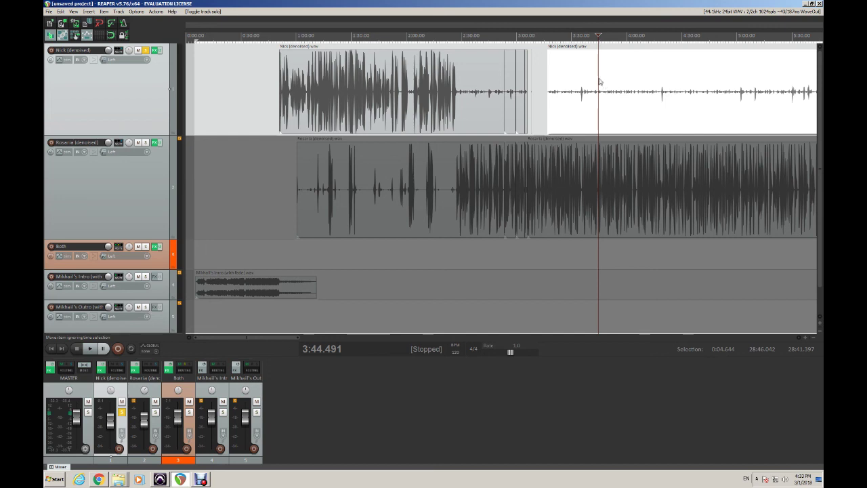
click(599, 82)
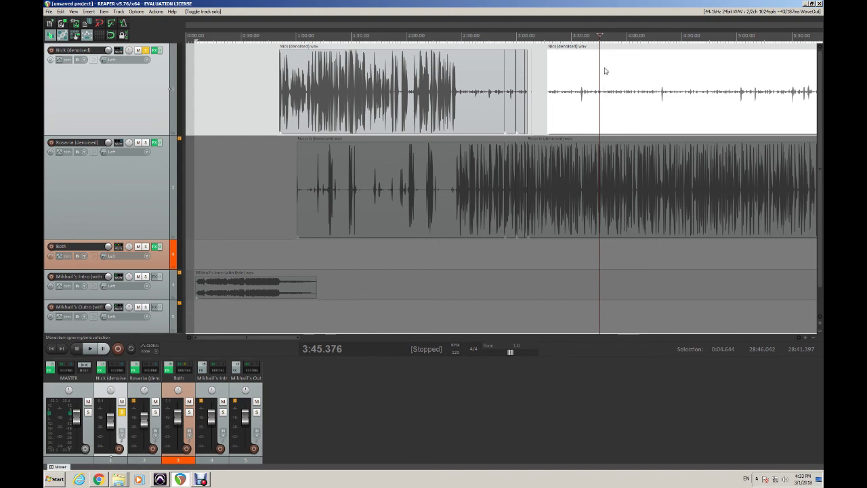
key(space)
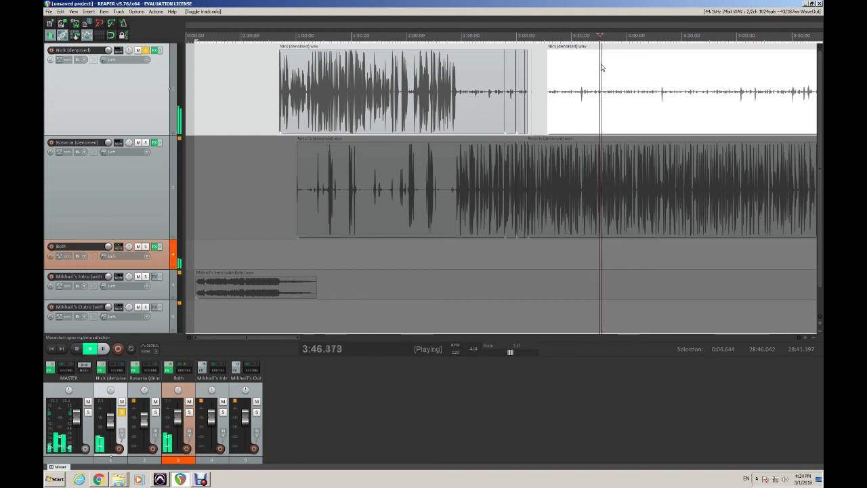
key(space)
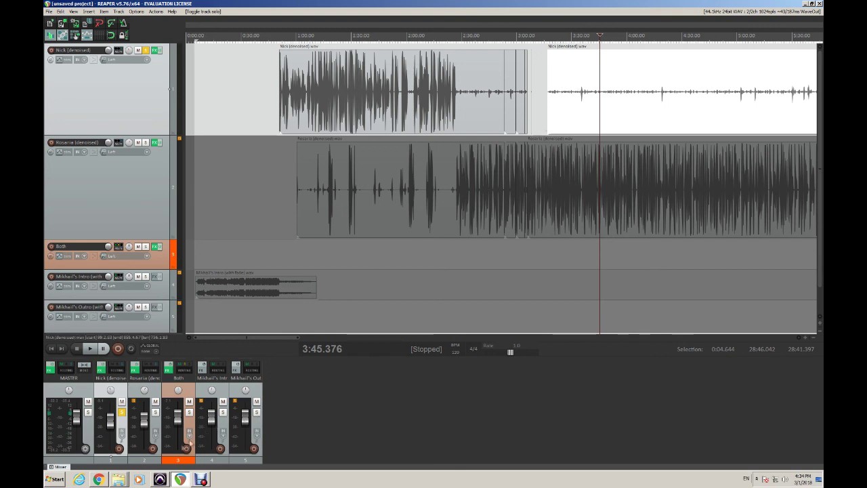
- Switch to the output folder in Windows Explorer and delete the rendered yyyymmddRosariaButterfield MP3
click(118, 480)
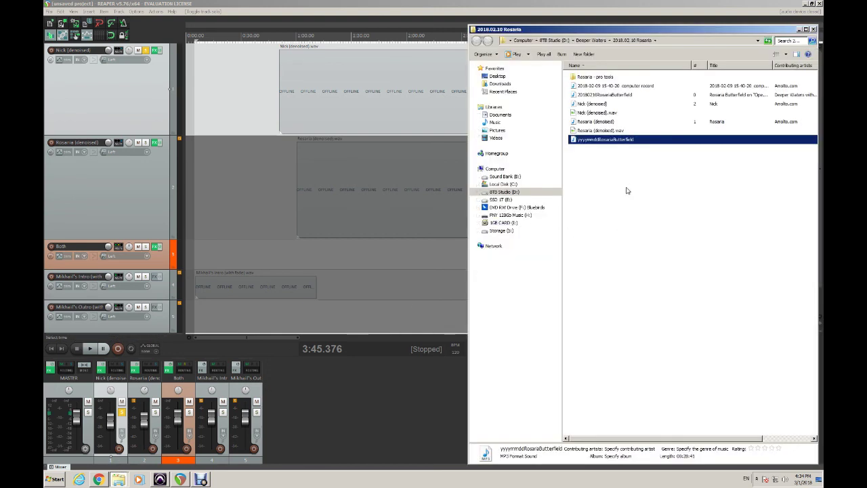
click(627, 189)
click(590, 141)
right_click(590, 144)
click(614, 232)
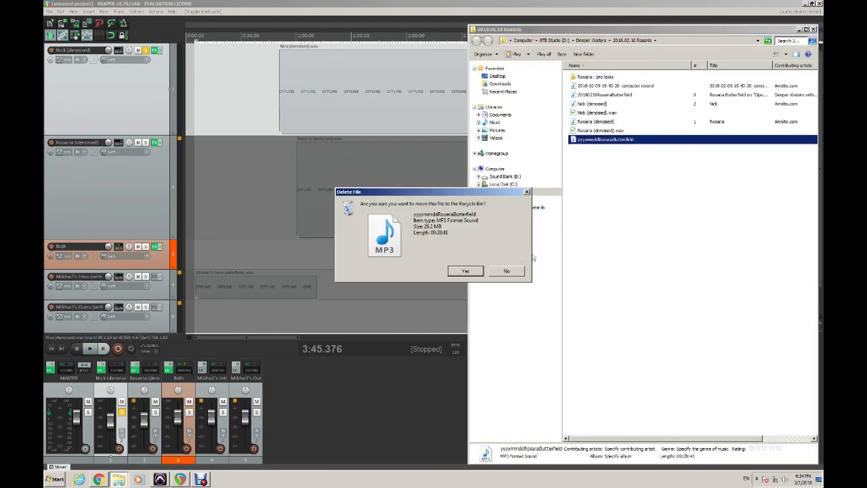
click(472, 271)
- Return to REAPER, place the edit cursor at 3:50.463, and add the ReaGate plug-in to the first voice track's FX chain
click(254, 77)
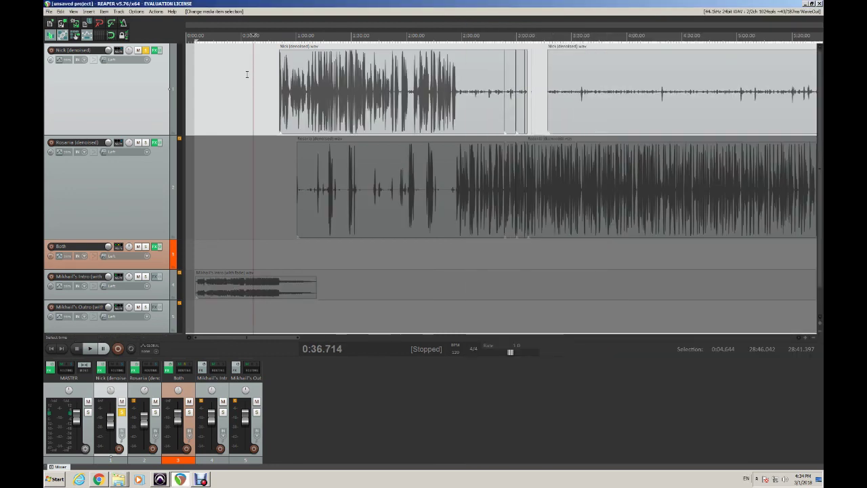
click(609, 77)
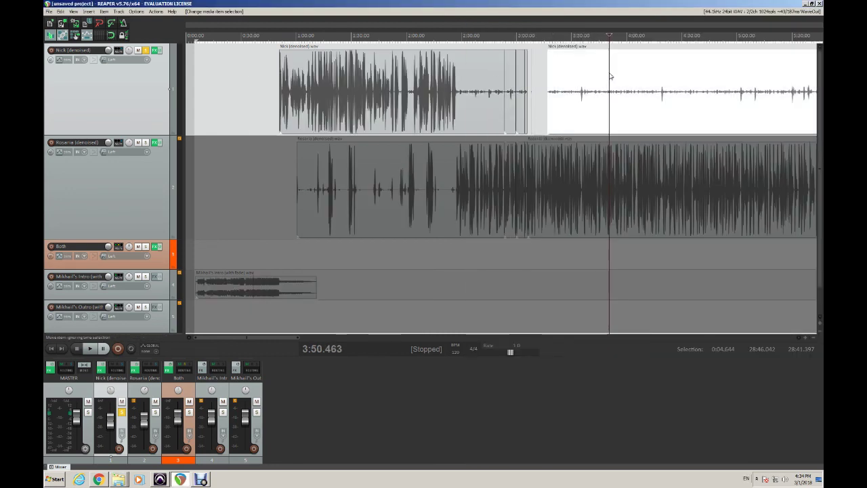
click(154, 50)
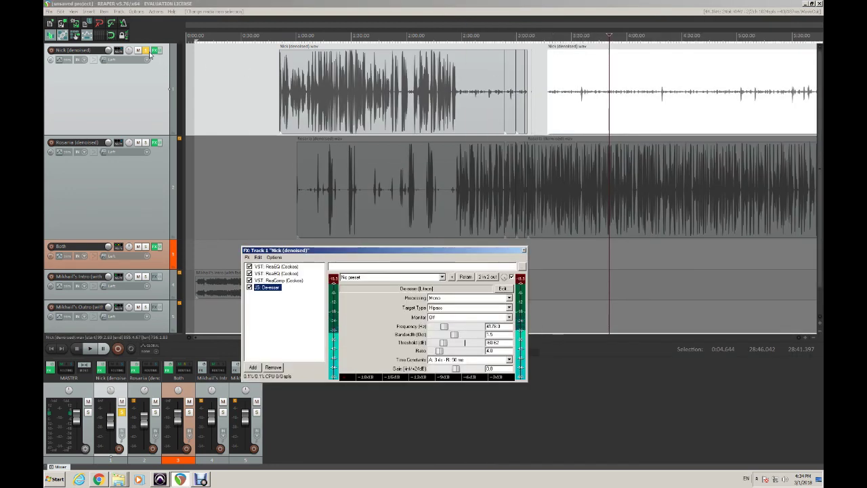
click(281, 317)
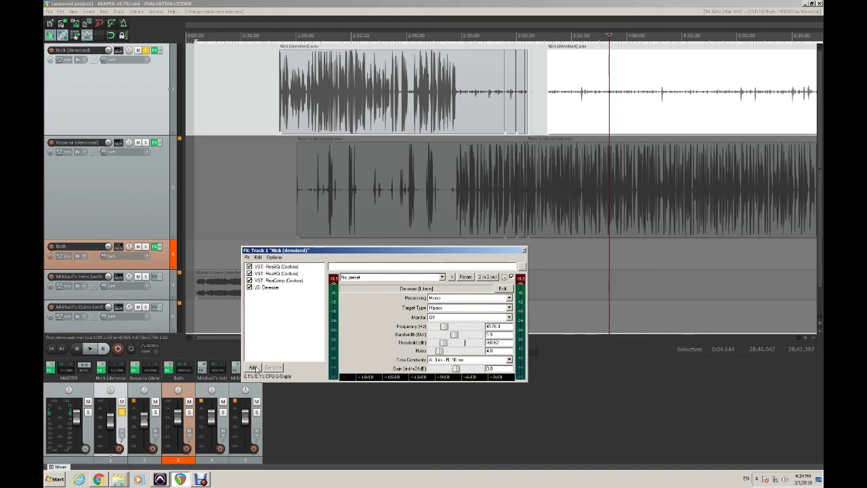
click(253, 367)
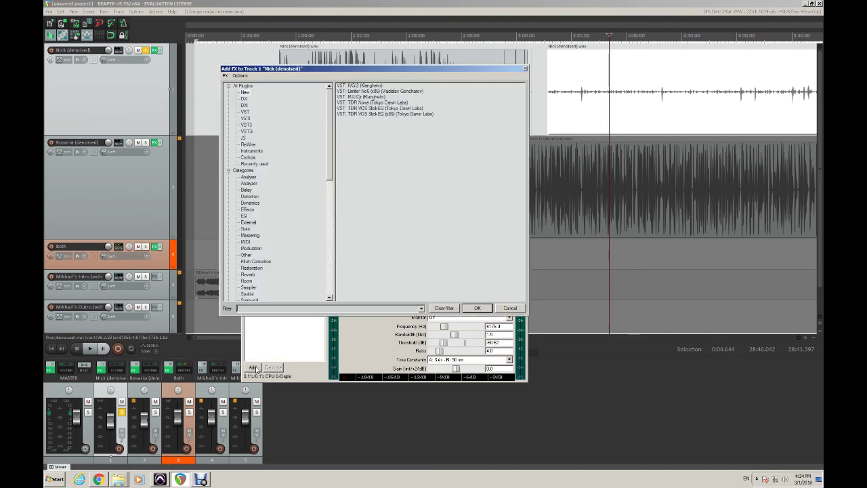
click(245, 229)
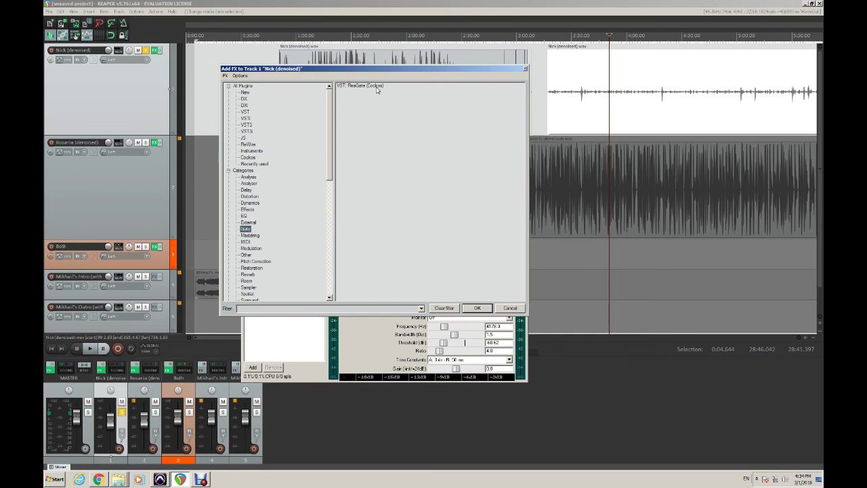
click(377, 86)
click(474, 308)
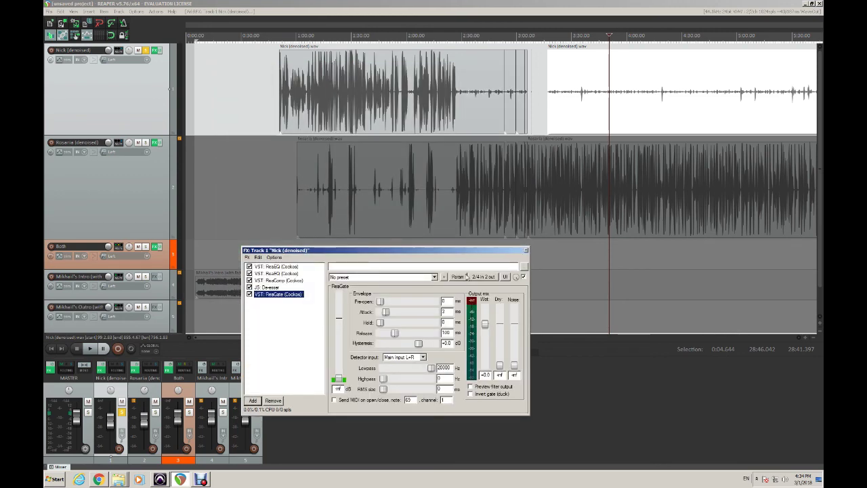
- Set the ReaGate threshold on the first voice track to -24.5 dB and briefly audition it
drag(452, 250, 542, 161)
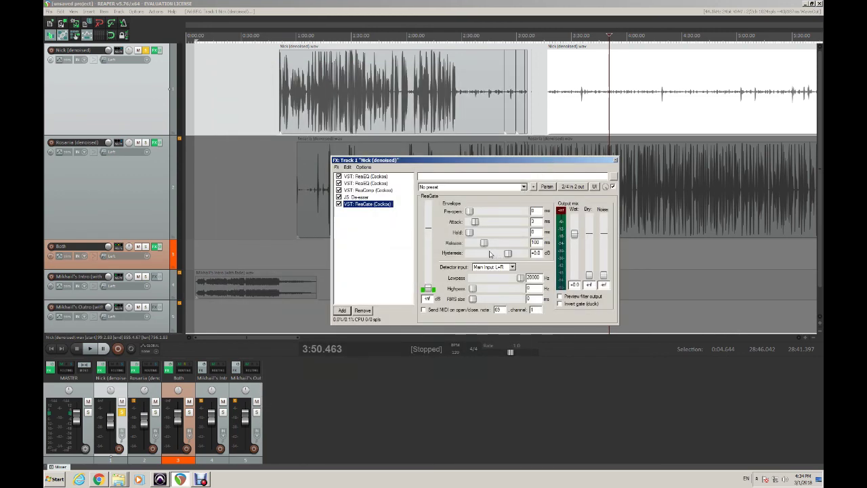
drag(428, 292, 429, 267)
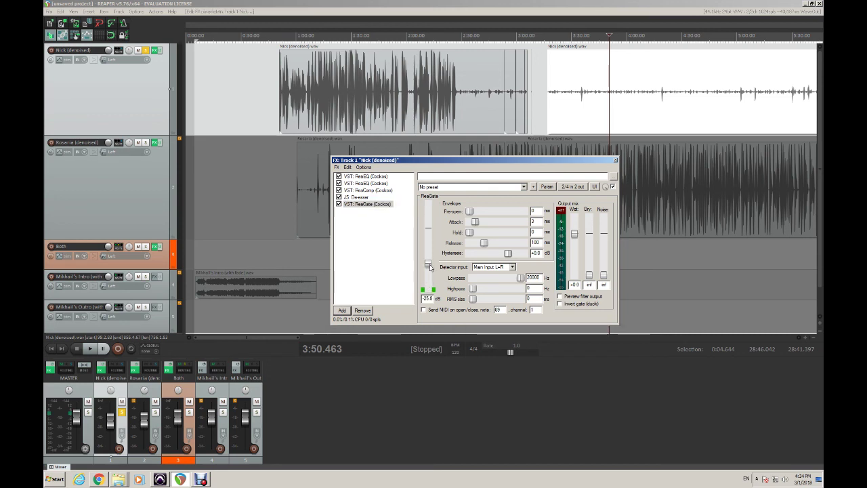
drag(429, 265, 430, 264)
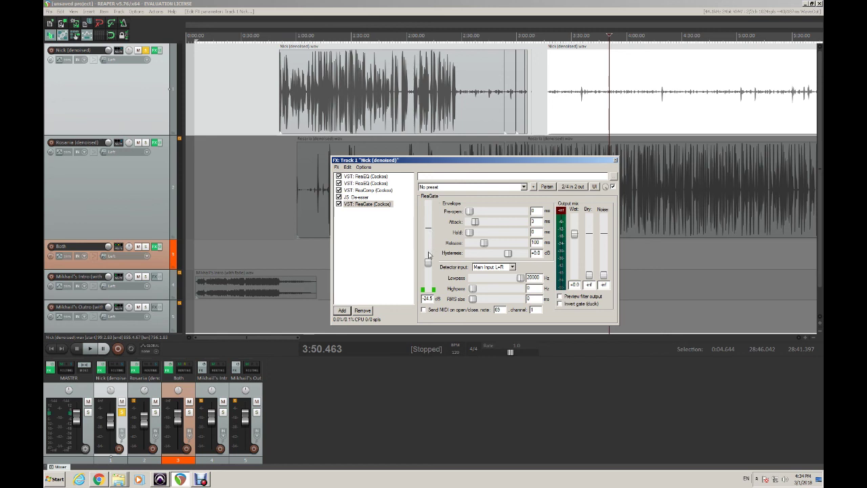
key(space)
key(space)
- Set ReaGate's attack to 7 ms, release to 850 ms and hold to 532 ms
drag(479, 224, 481, 225)
drag(484, 242, 497, 247)
drag(498, 246, 501, 247)
drag(469, 232, 500, 236)
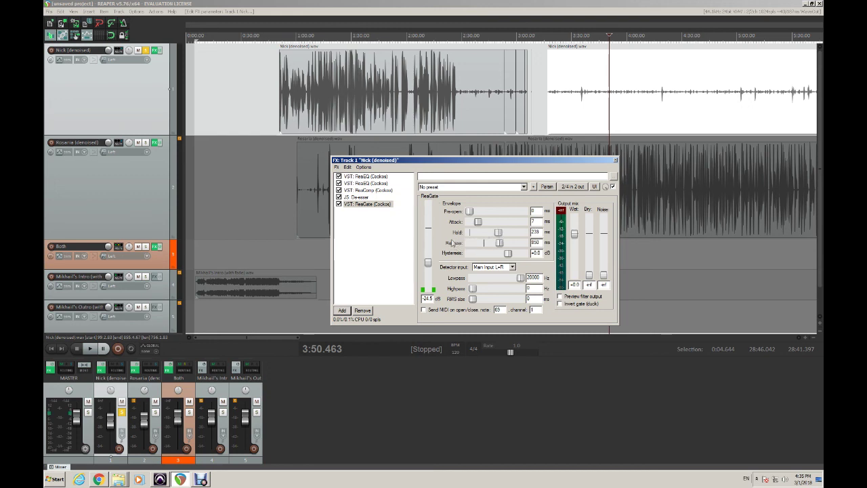
drag(499, 234, 512, 234)
- While playing the quiet passage, lower the gate threshold to -inf for comparison, then set it to about -28 dB
click(605, 68)
key(space)
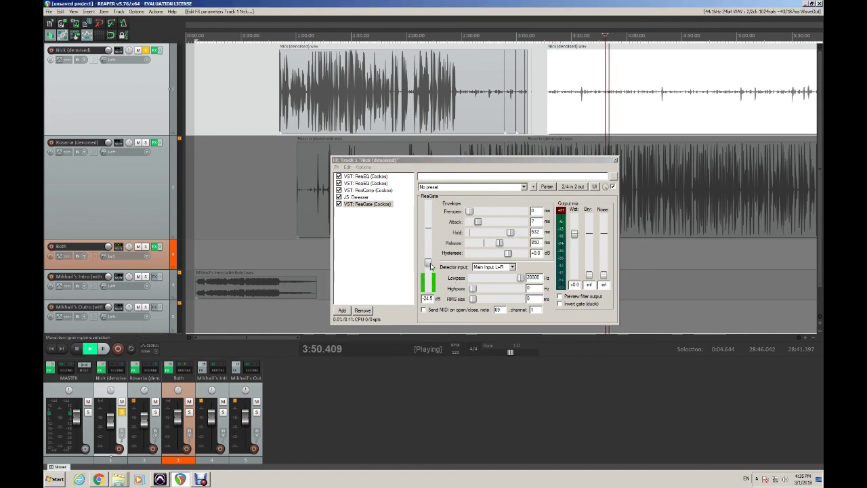
drag(430, 265, 431, 290)
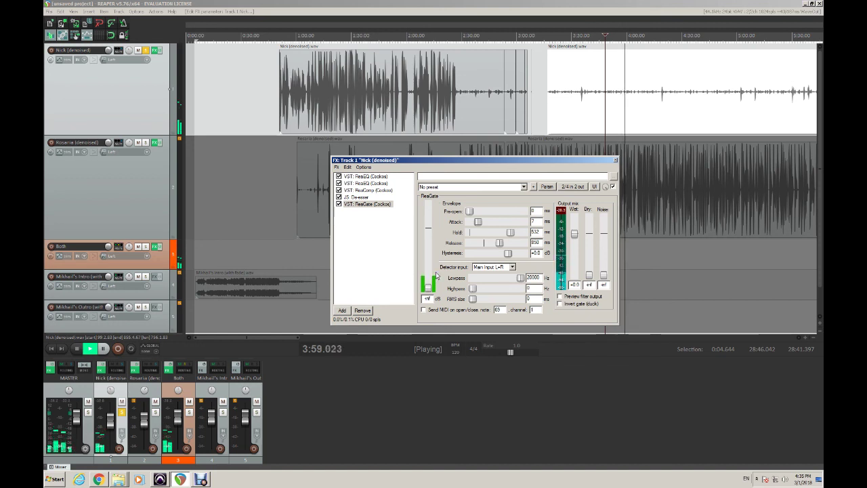
drag(428, 288, 432, 268)
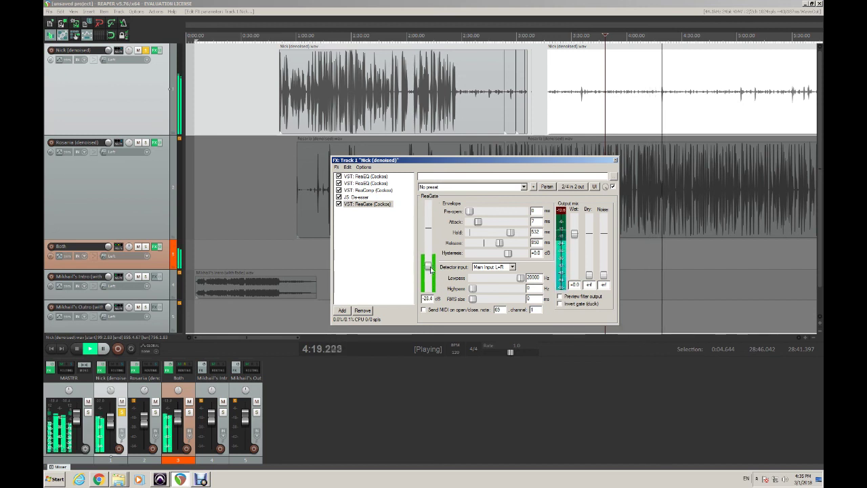
- Audition the gated first voice track from about 4:02 through the short burst near 4:19, and close the FX window
click(667, 81)
scroll(661, 95, up, 4)
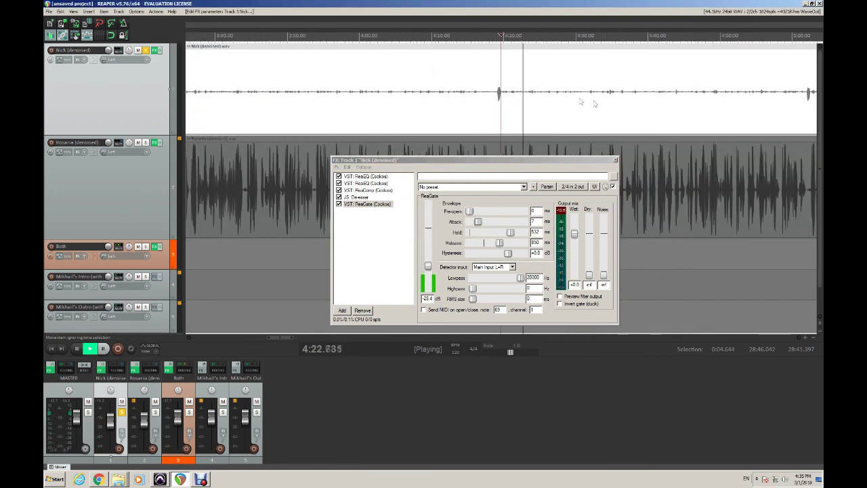
key(space)
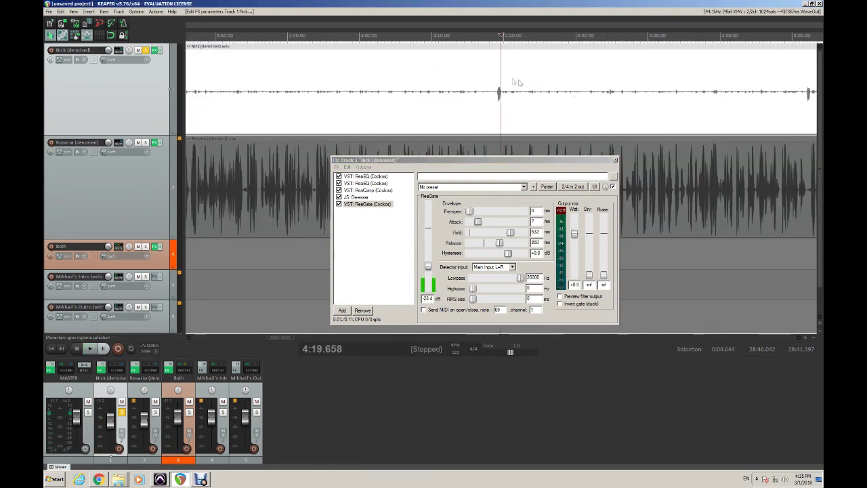
click(497, 82)
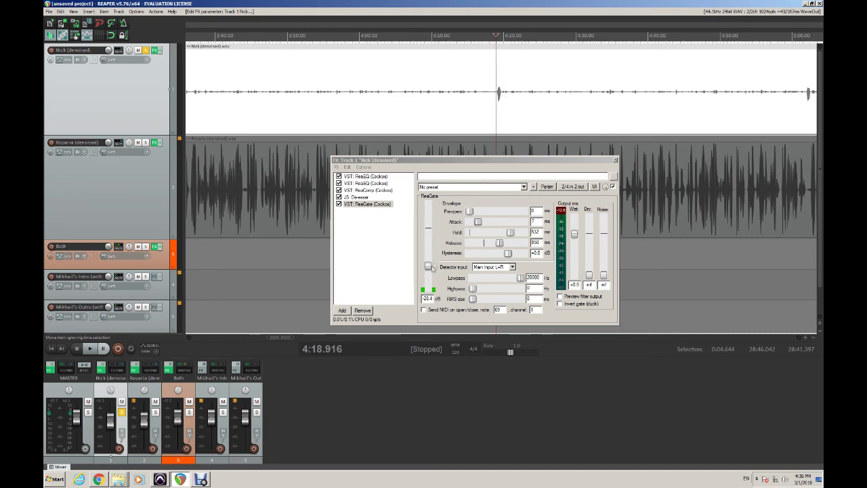
click(381, 65)
key(space)
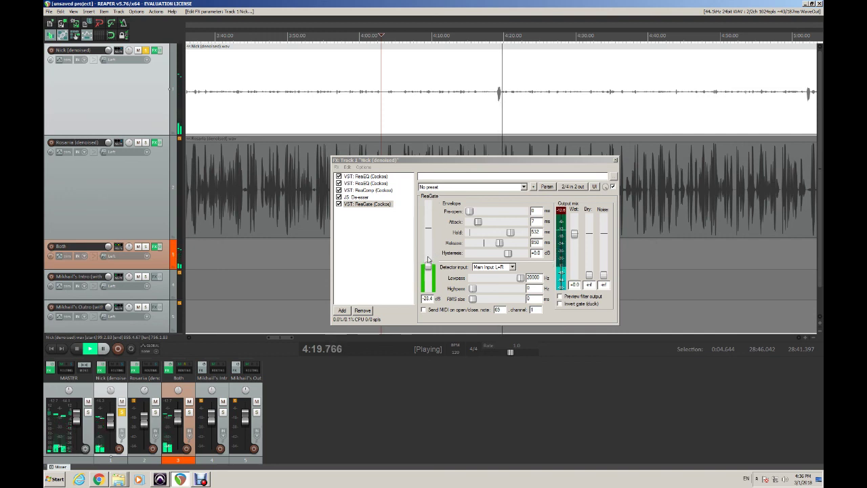
click(497, 84)
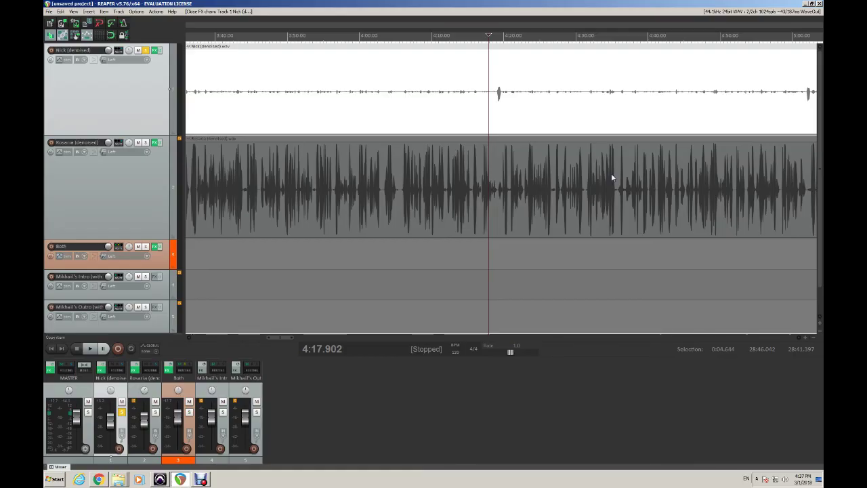
- Save the project as Rosaria Reaper in the 2018.02.10 Rosaria folder inside Deeper Waters on the 8TB Studio (D:) drive
key(ctrl+s)
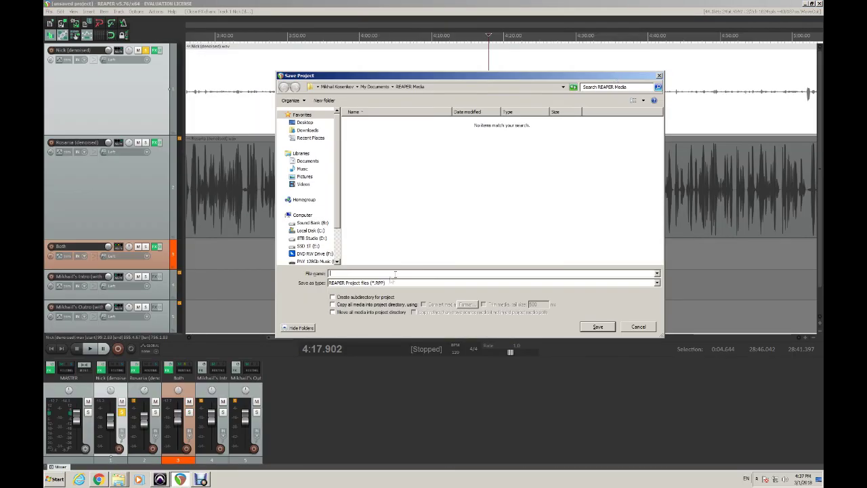
scroll(339, 230, down, 2)
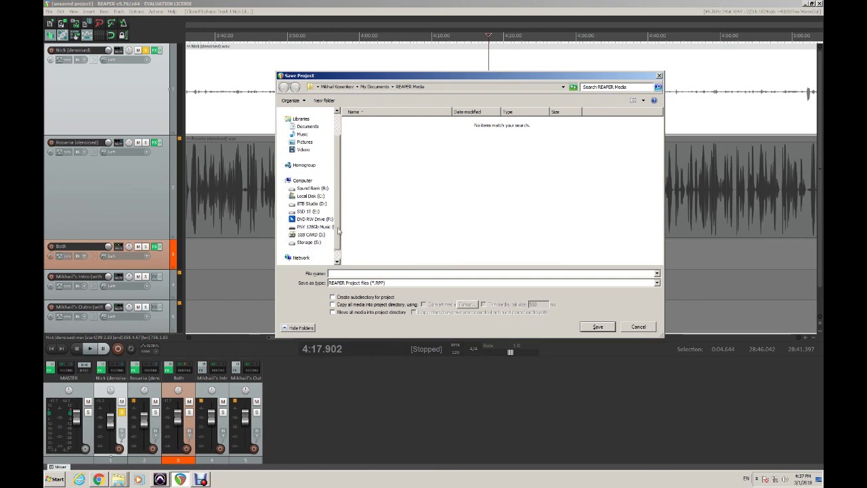
click(310, 203)
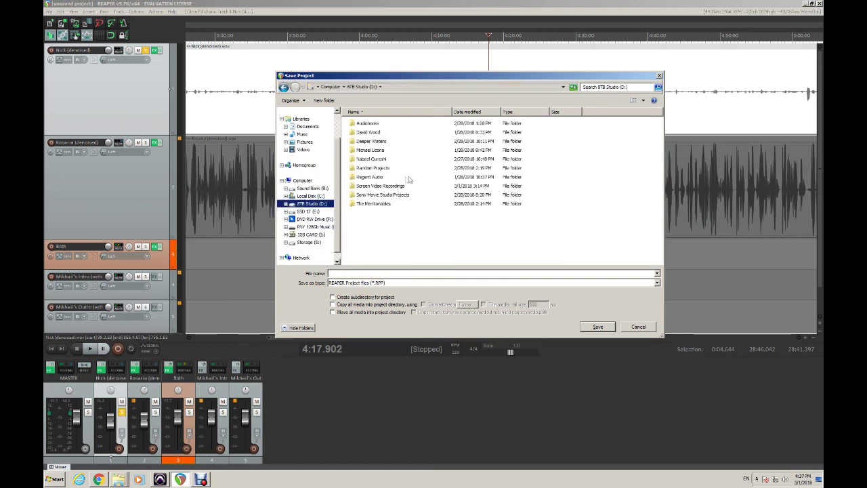
double_click(372, 140)
scroll(383, 183, down, 5)
double_click(387, 224)
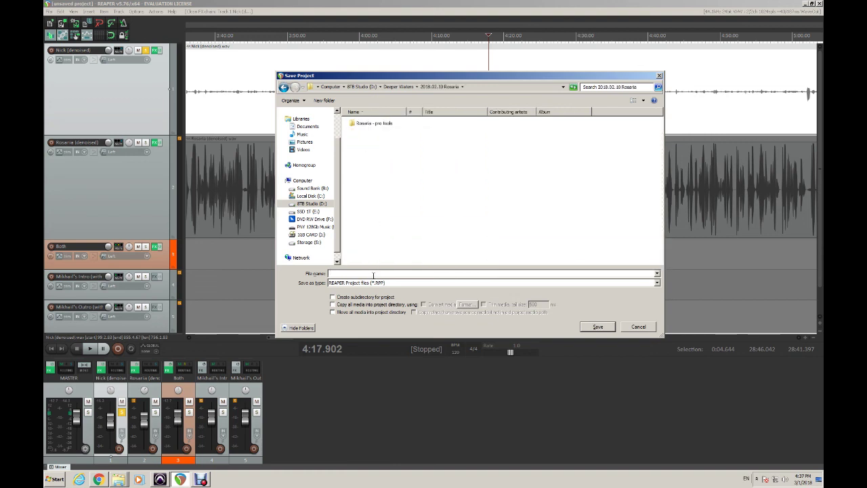
text(R)
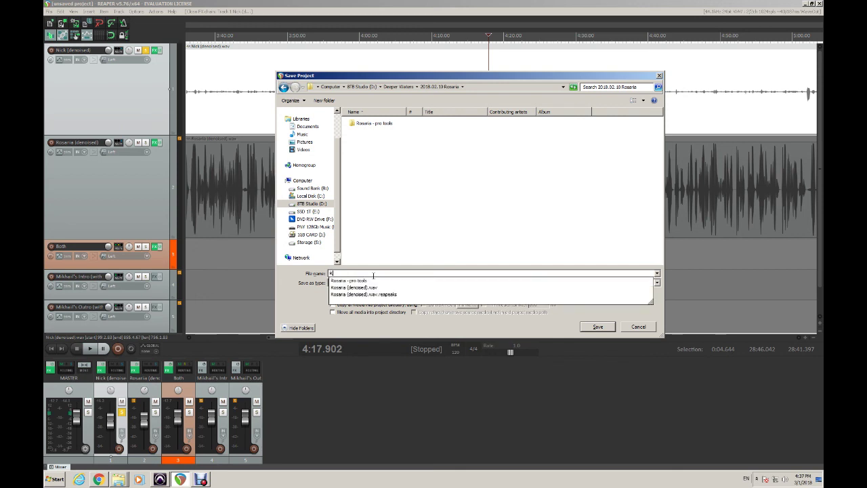
text(osaria Rea)
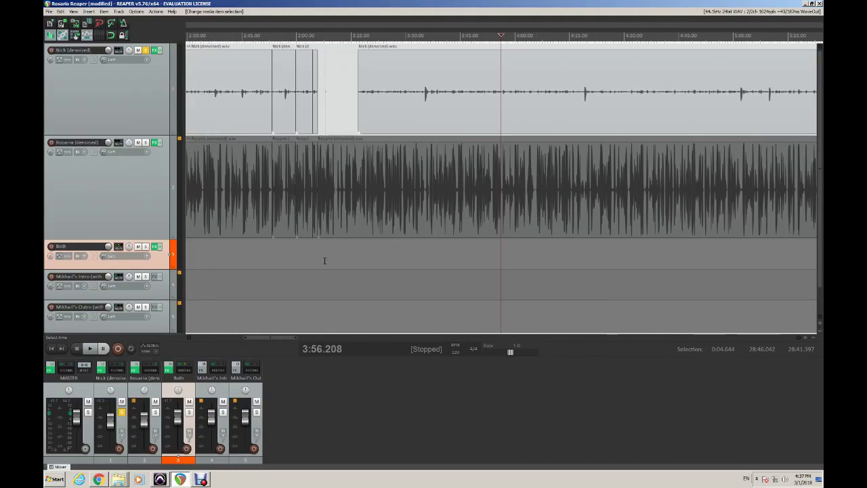
- Examine the whole arrangement from intro to outro, checking the speech and silent passages of both voice tracks
scroll(324, 260, down, 10)
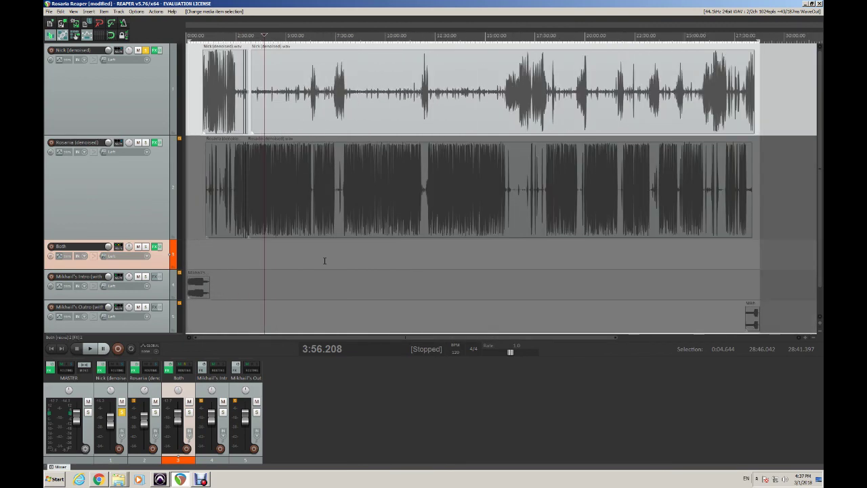
scroll(324, 260, down, 2)
scroll(324, 260, up, 8)
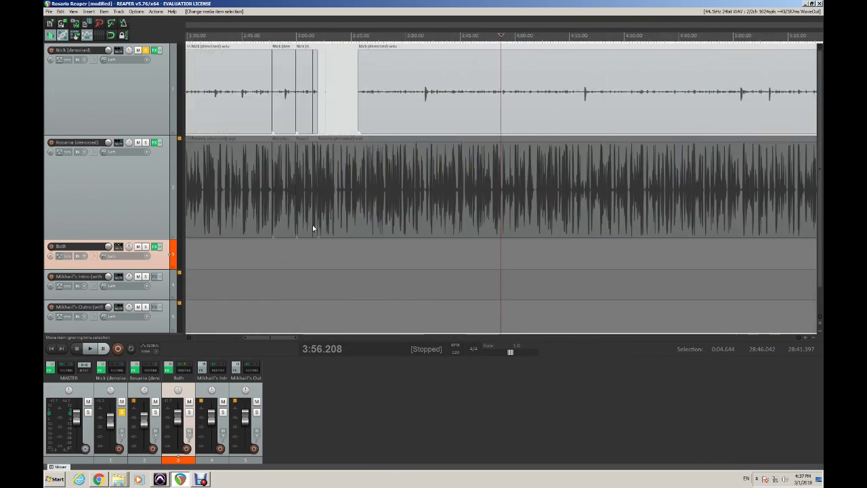
scroll(313, 229, right, 2)
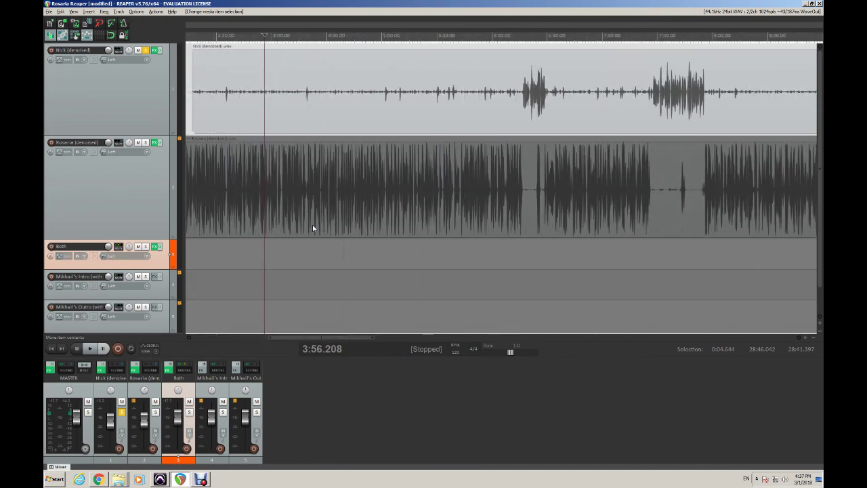
scroll(313, 228, left, 3)
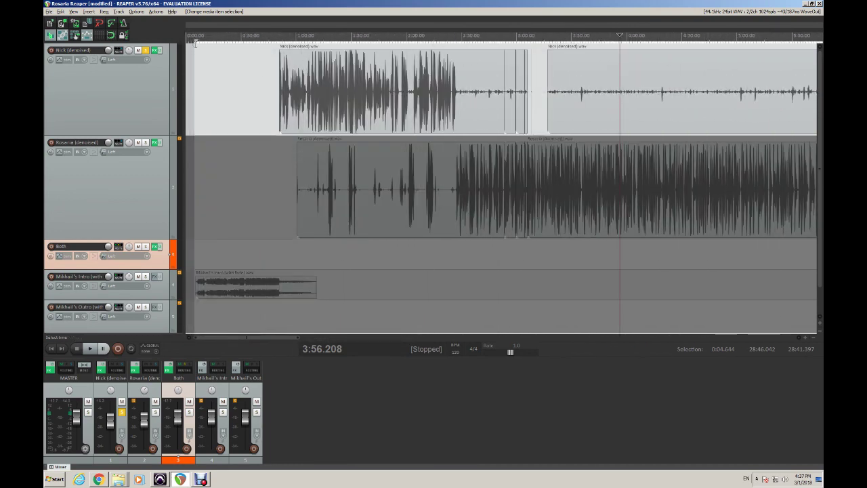
scroll(399, 118, right, 8)
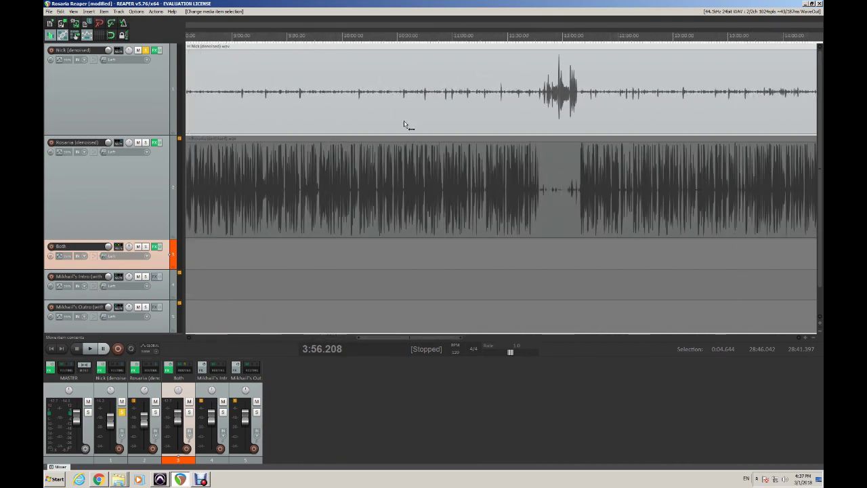
scroll(409, 132, right, 10)
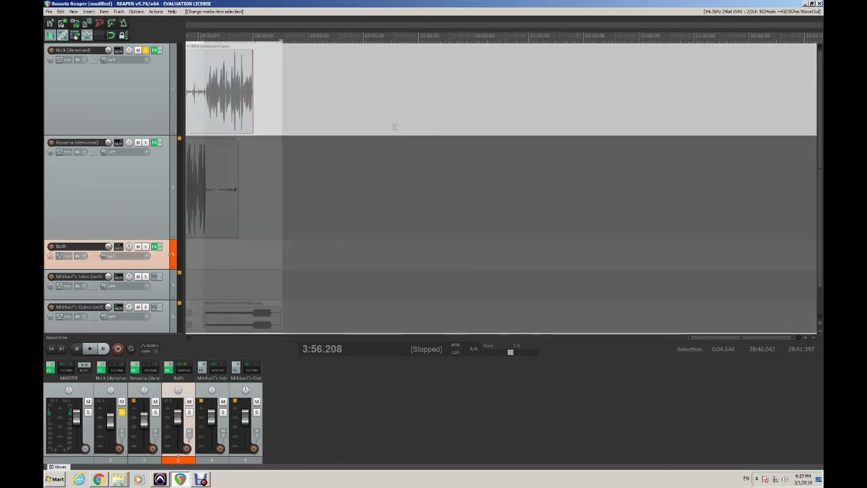
scroll(460, 183, right, 6)
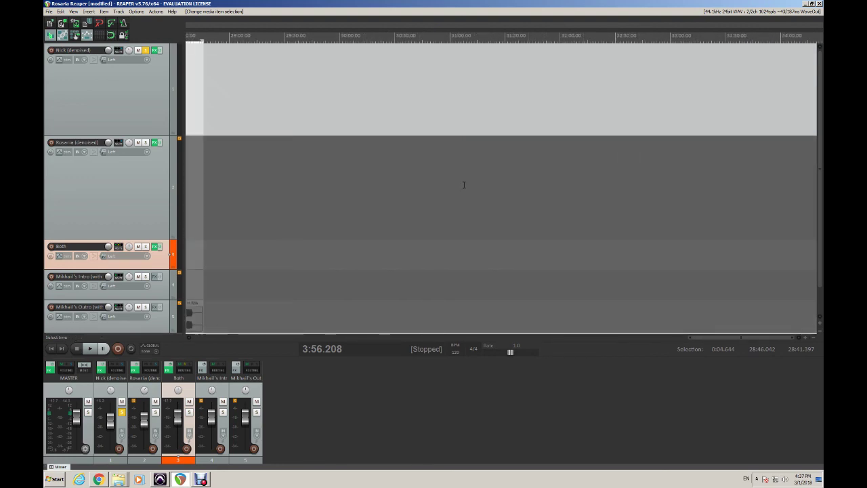
scroll(464, 185, left, 20)
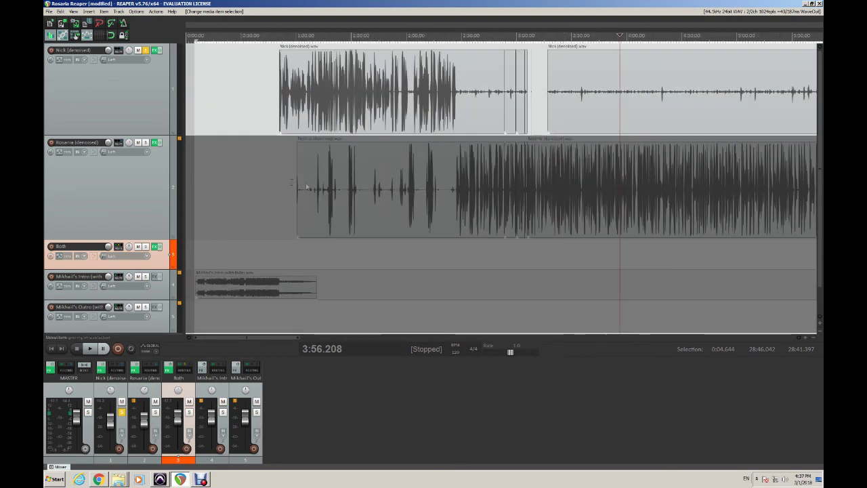
- Turn off solo on the first voice track so that every track is included in the mix
click(144, 52)
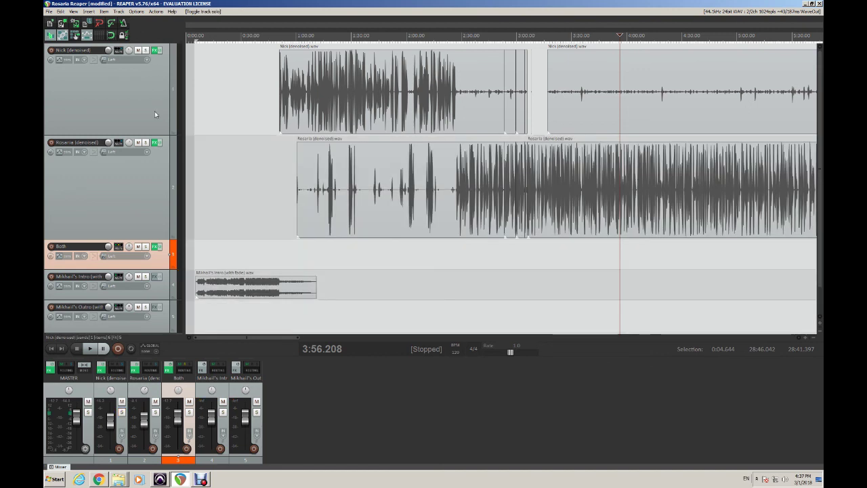
click(145, 52)
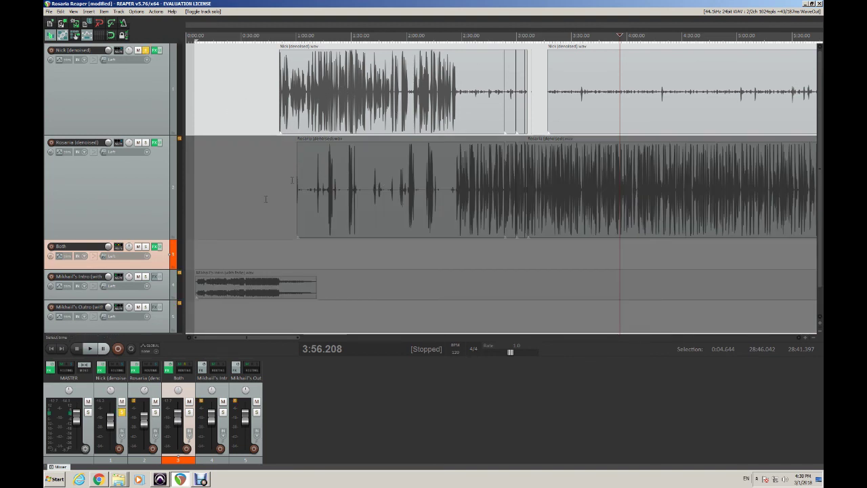
click(145, 51)
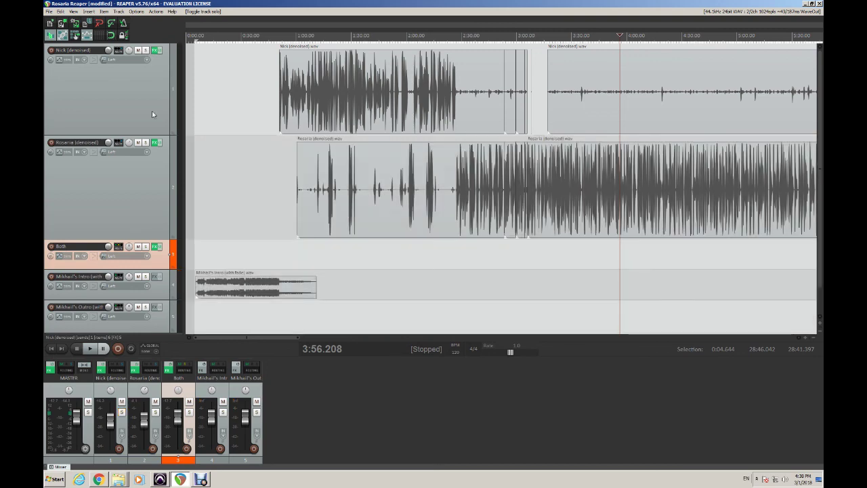
- Render the time selection's master mix to the 128 kbps MP3 yyyymmddRosariaButterfield, and close the finished render report
click(48, 12)
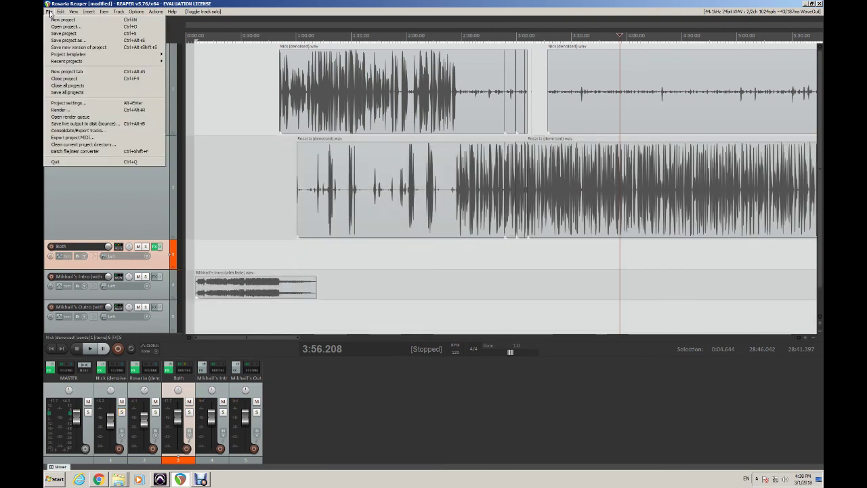
click(61, 110)
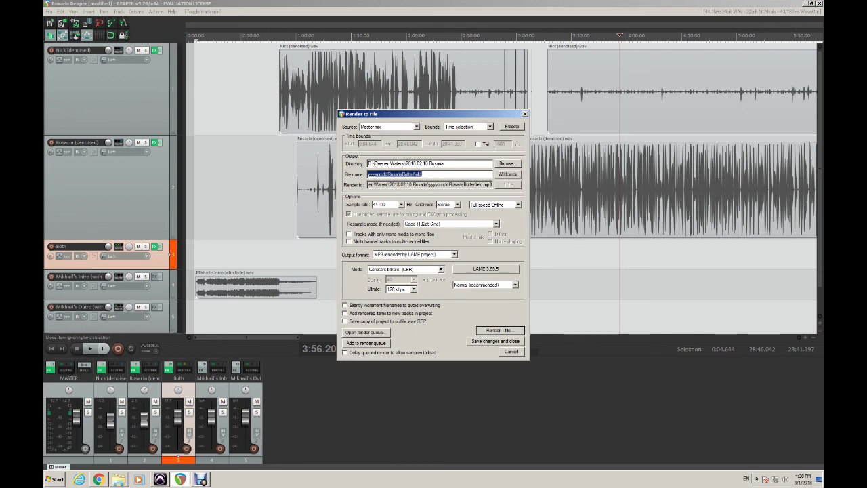
click(436, 175)
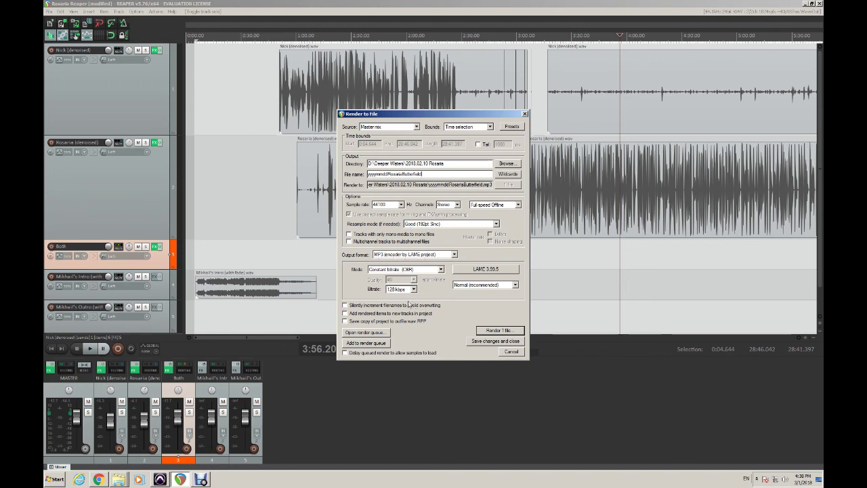
click(503, 331)
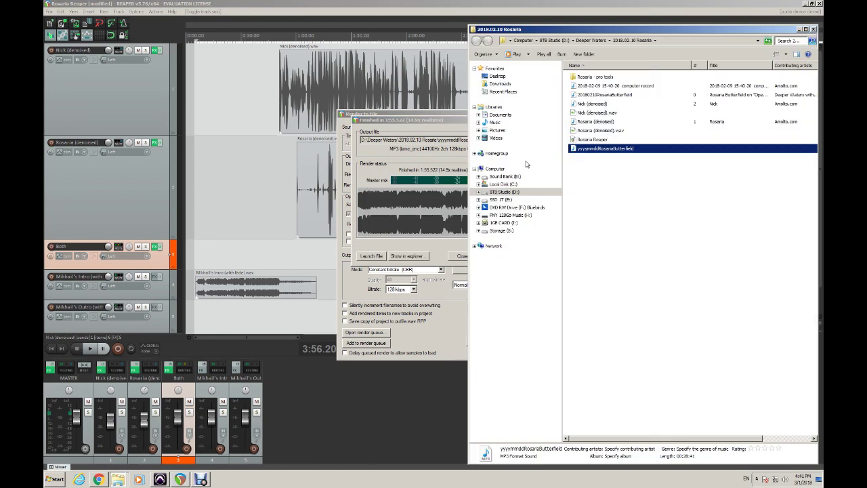
click(404, 120)
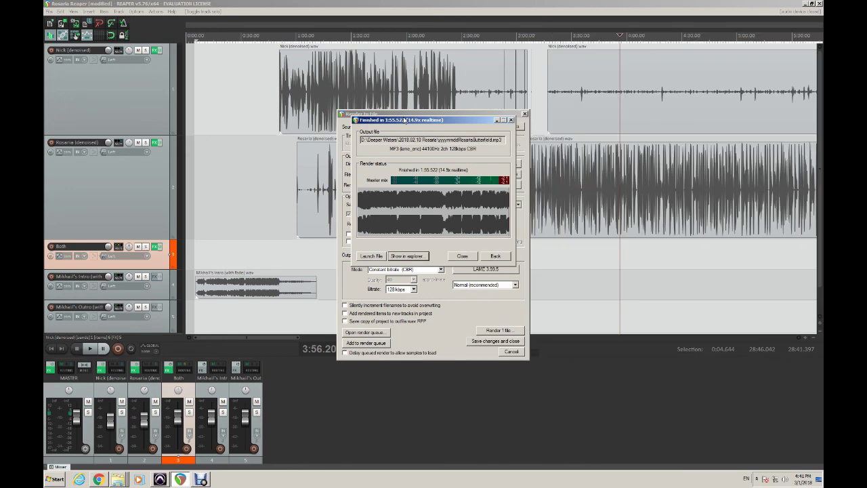
click(462, 257)
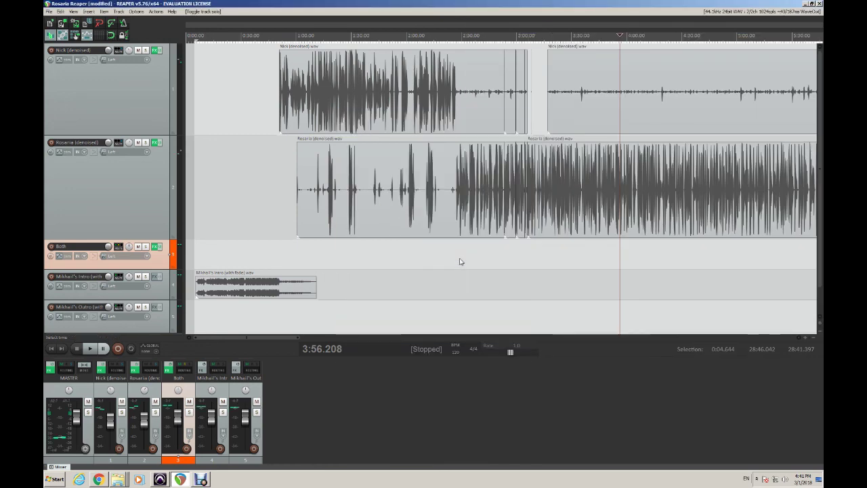
- Open the first voice track's effects chain and solo the track, with a time selection over its quiet passage from 3:40.731 to 4:11.474
click(386, 76)
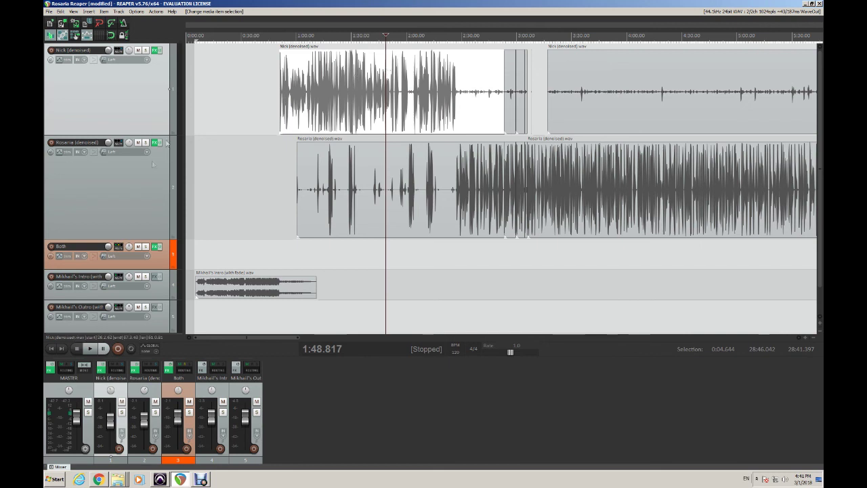
click(130, 187)
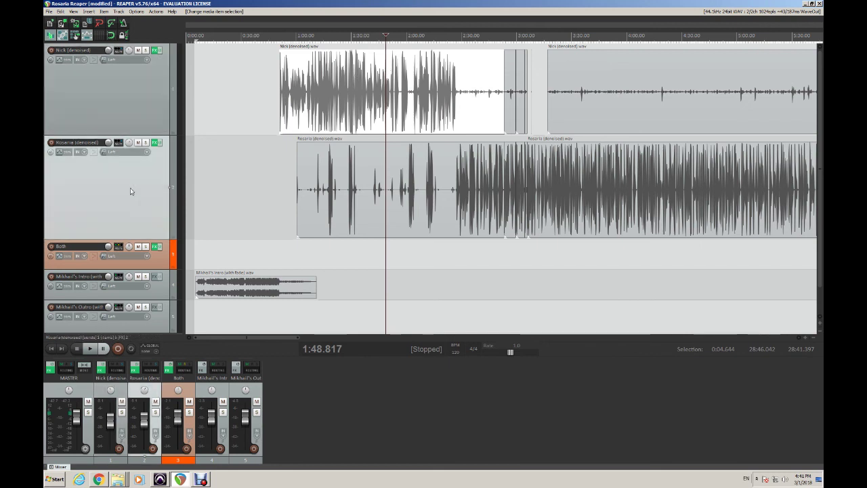
click(394, 61)
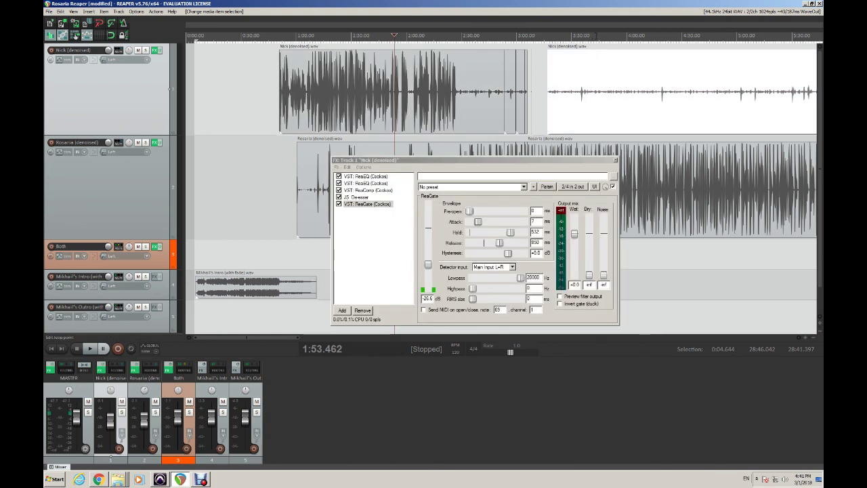
drag(591, 34, 647, 39)
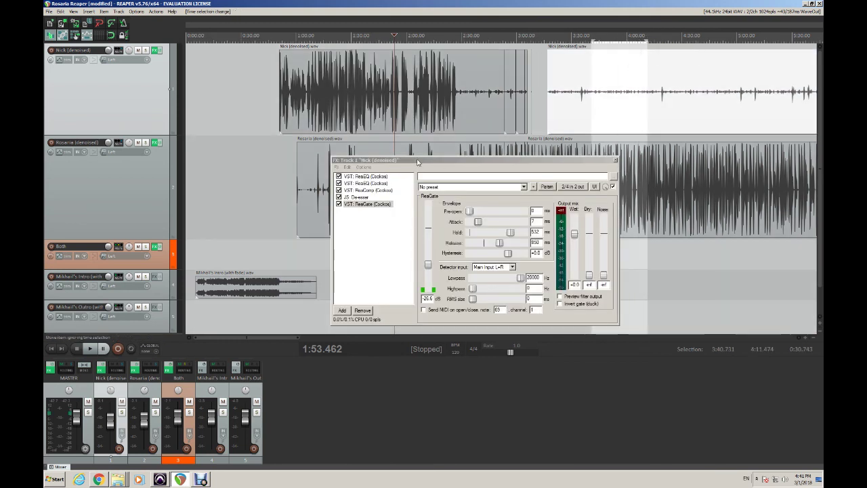
drag(418, 163, 335, 167)
click(146, 50)
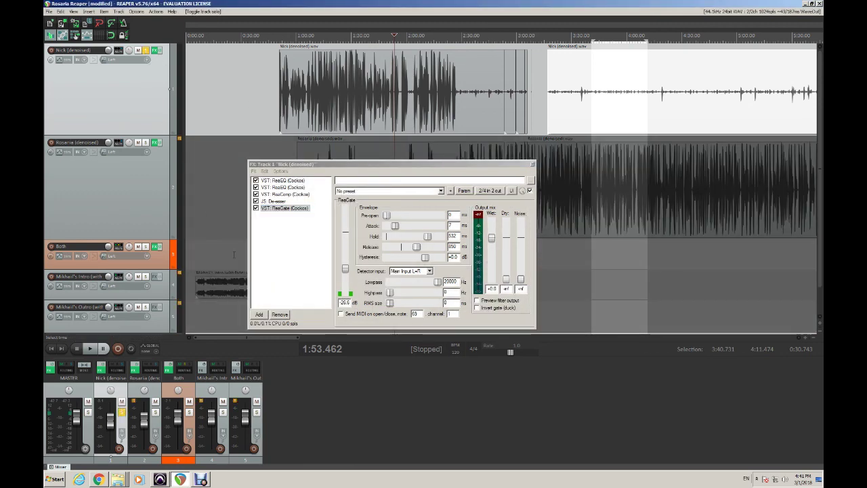
- Bypass ReaGate on the first voice track and play its quiet passage from about 3:37 to hear the ungated noise
click(256, 208)
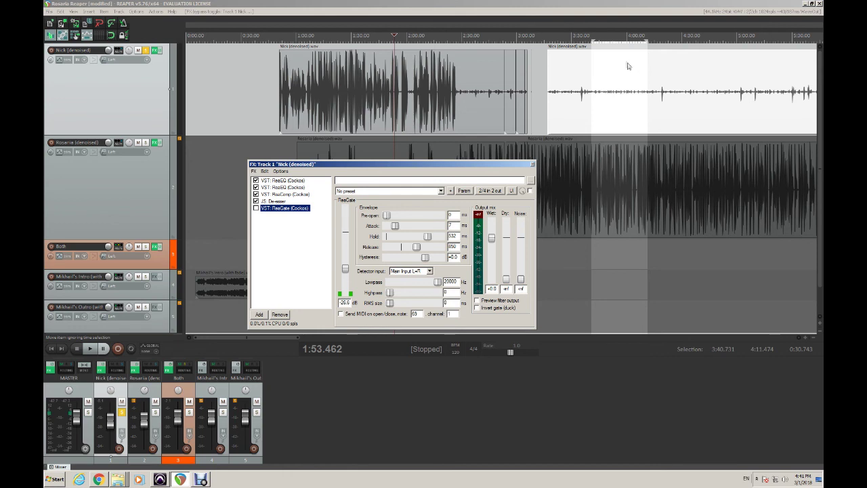
key(space)
key(space)
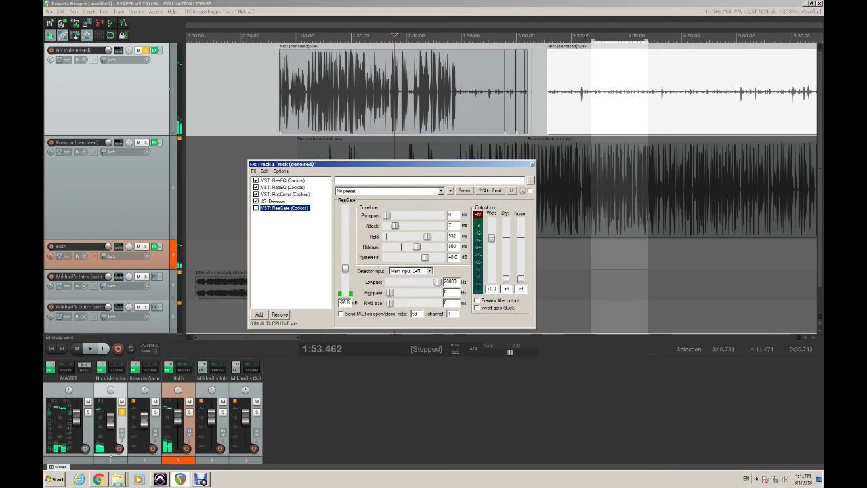
click(584, 36)
key(space)
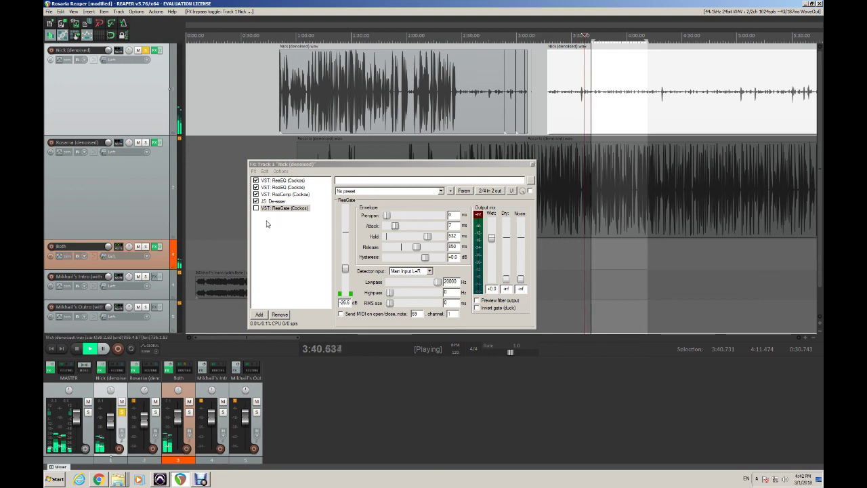
key(space)
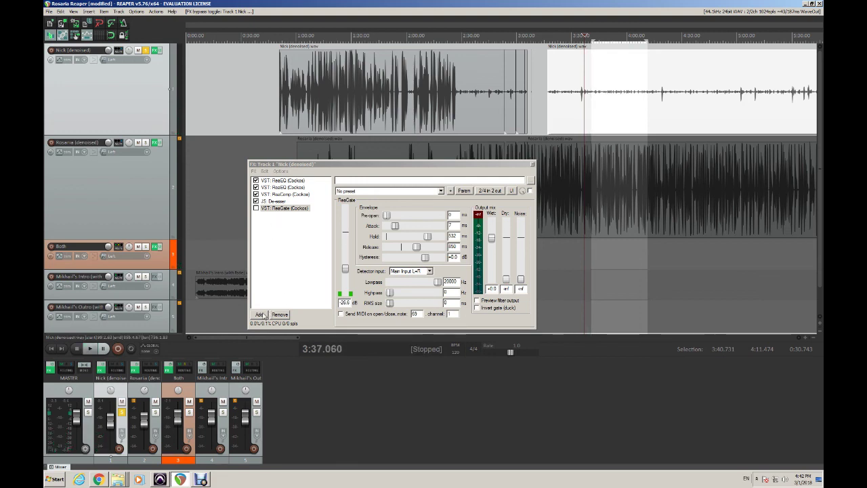
- Add another ReaEQ to the first voice track's effects and play the quiet passage through it
click(260, 315)
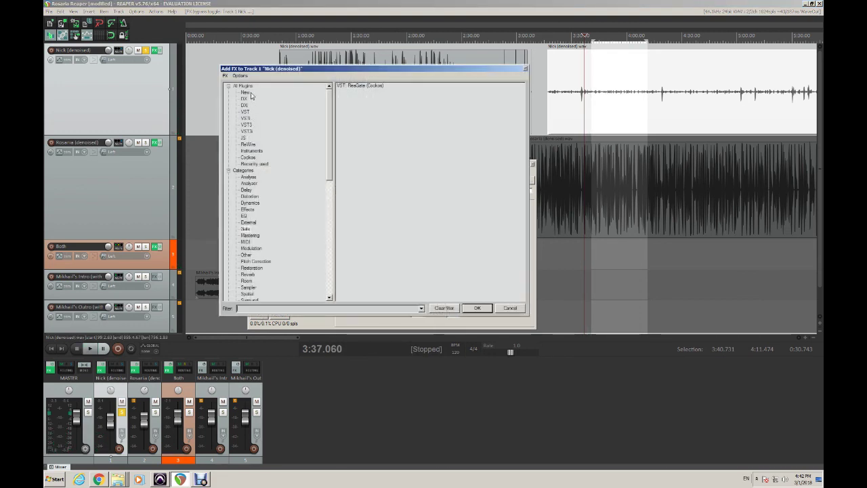
click(244, 216)
click(356, 86)
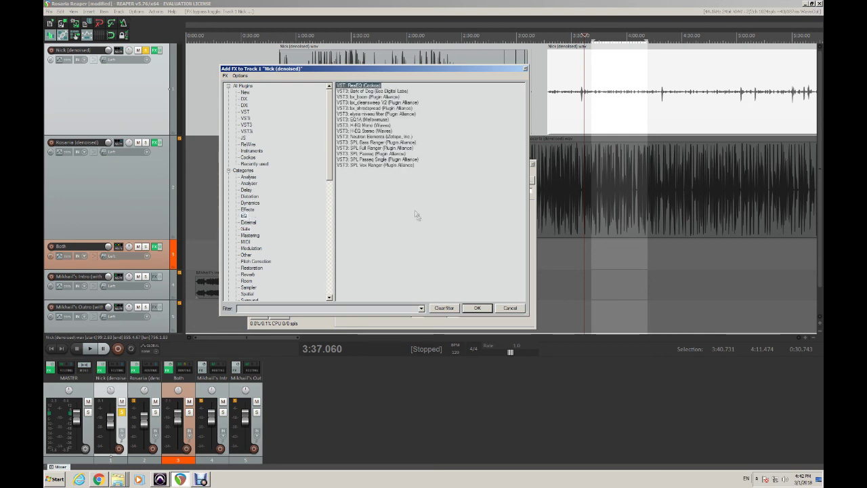
click(477, 307)
key(space)
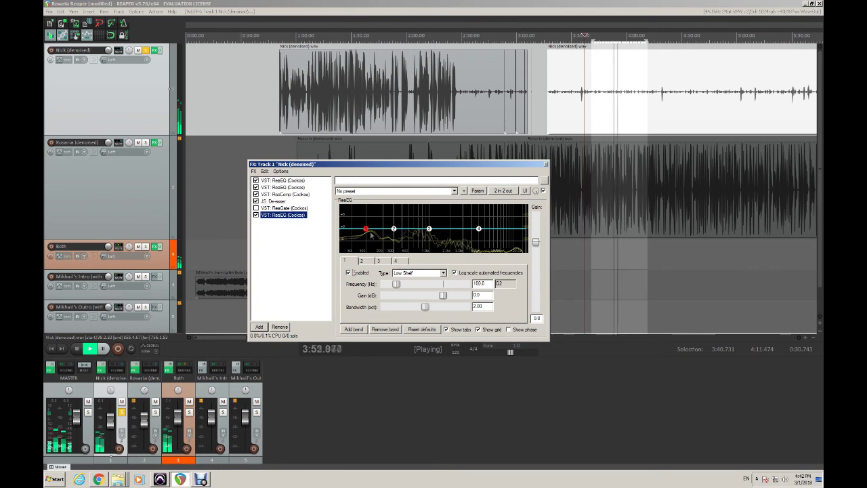
- Disable band 1 in the new ReaEQ and set band 2 to 120 Hz with a narrow 0.12-octave bandwidth
click(348, 273)
key(space)
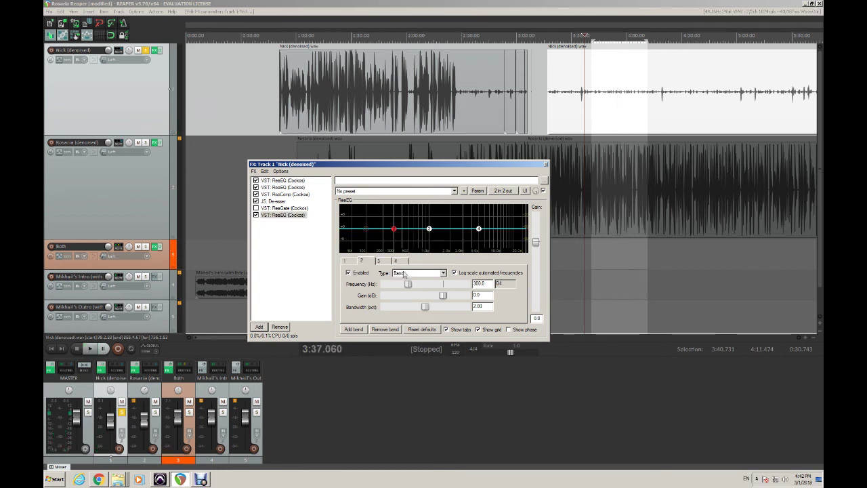
drag(394, 234, 391, 219)
drag(420, 309, 390, 310)
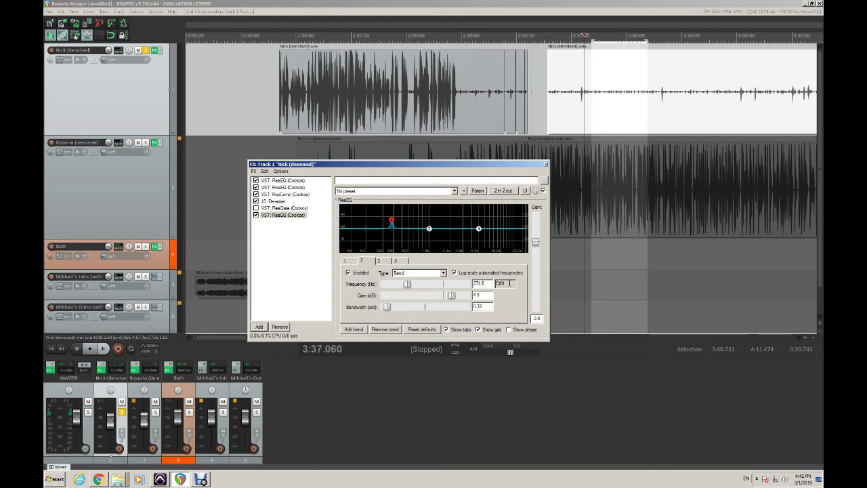
double_click(479, 284)
text(120)
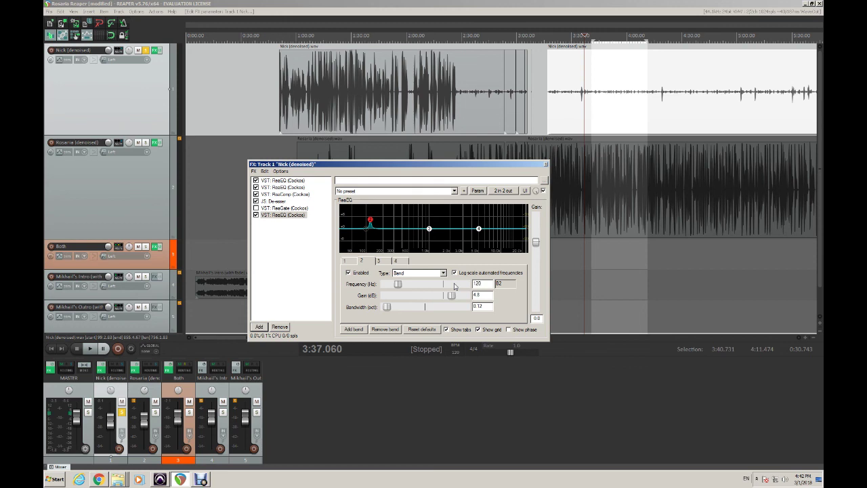
- Boost the 120 Hz band to 12 dB and narrow it to 0.08 octaves while listening to the quiet passage
drag(451, 296, 476, 301)
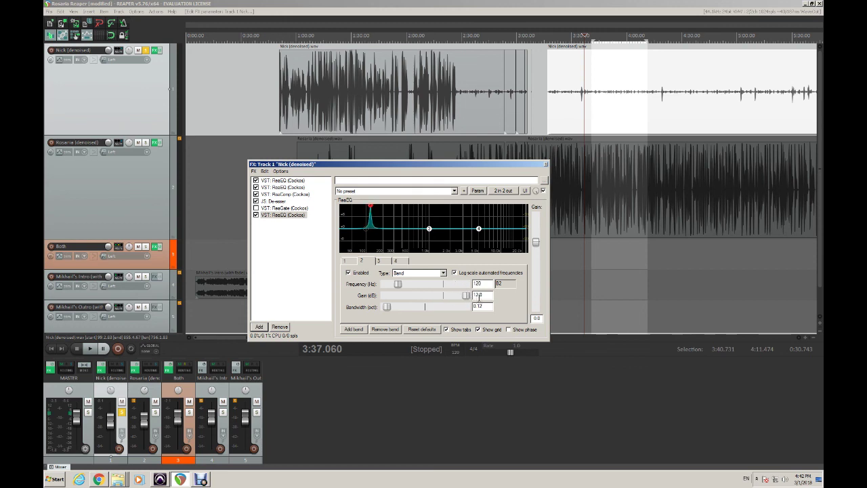
key(space)
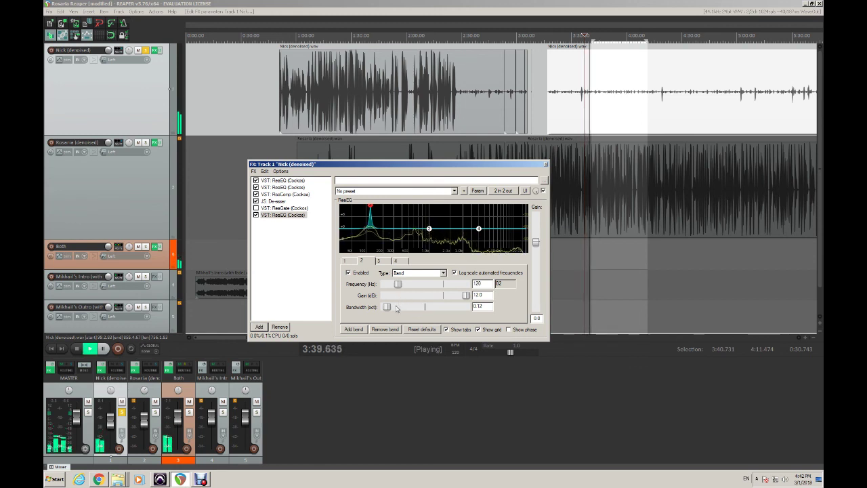
drag(392, 309, 391, 310)
key(space)
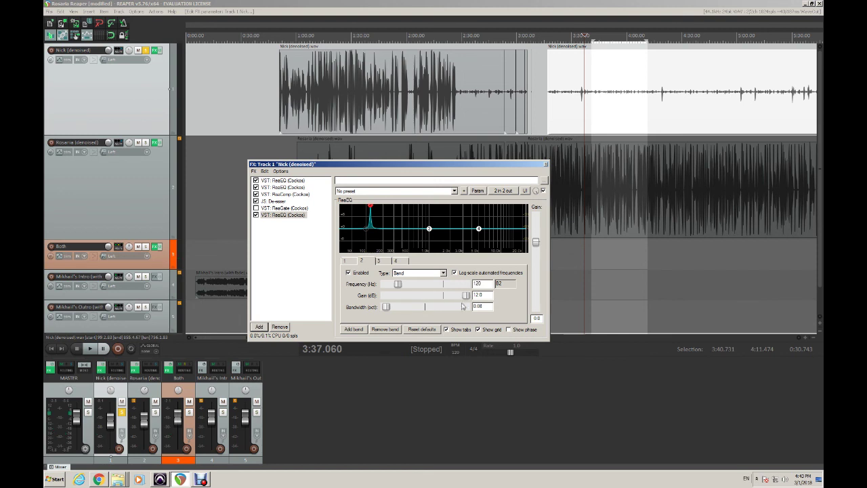
- Cut the 120 Hz band to -8.5 dB with a 0.02-octave bandwidth, and move this ReaEQ to second place in the effects chain
drag(467, 300, 384, 308)
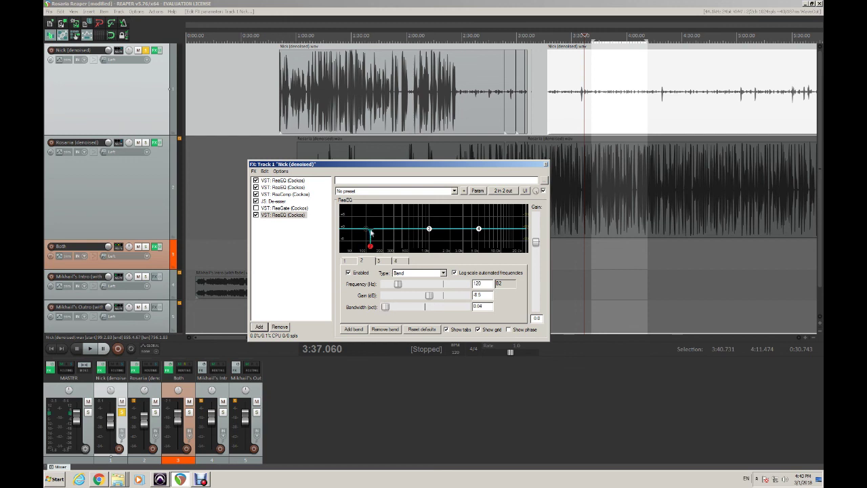
drag(389, 309, 386, 309)
drag(284, 216, 285, 188)
- Review the settings of the three ReaEQ instances and ReaComp on the first voice track
click(285, 182)
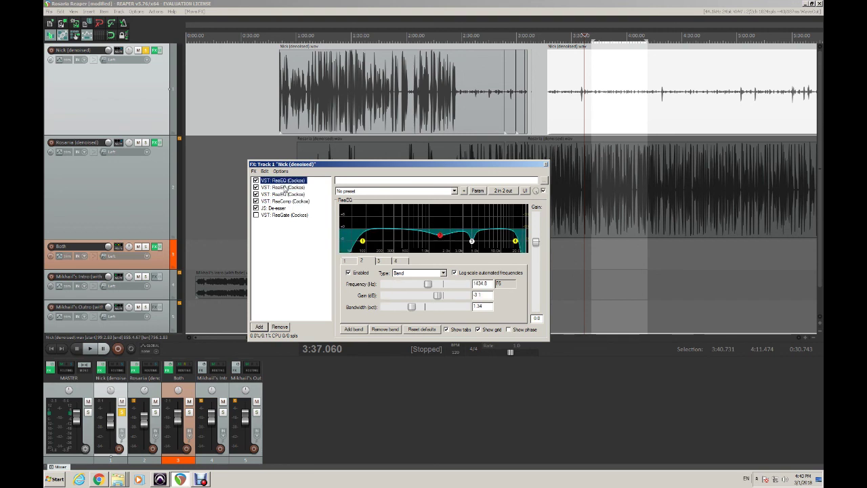
click(283, 188)
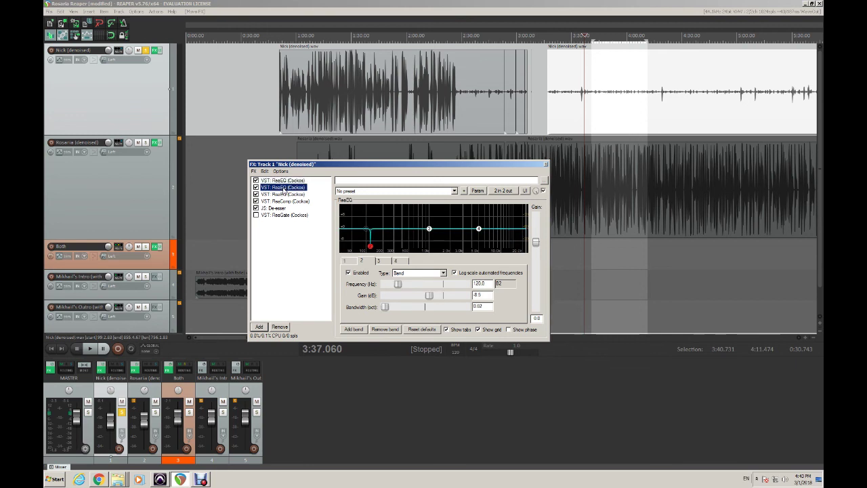
click(283, 195)
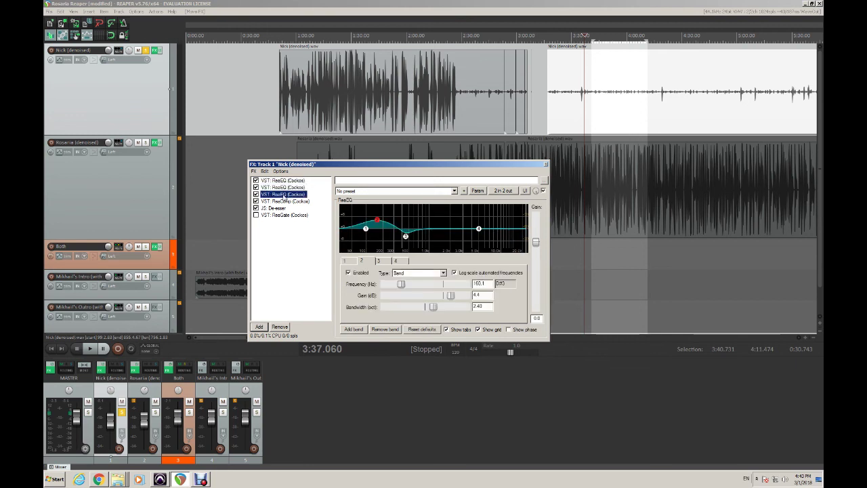
click(284, 201)
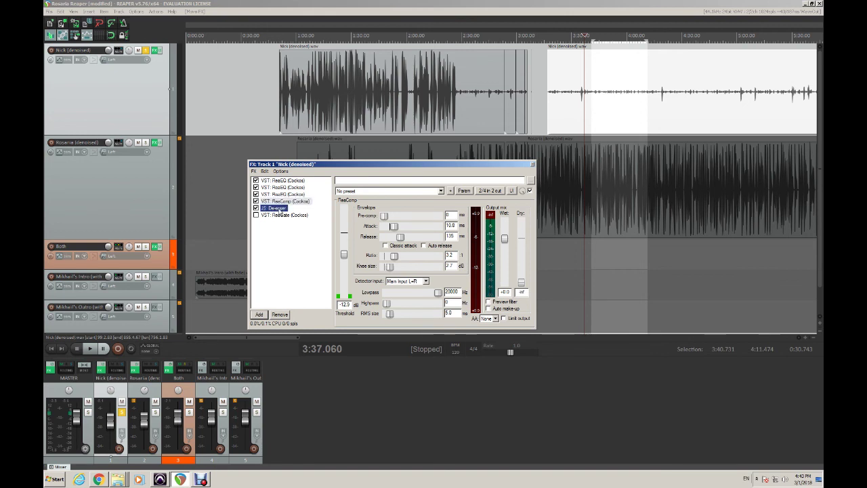
- Re-enable ReaGate on the first voice track, close its effects chain and turn off its solo
click(277, 208)
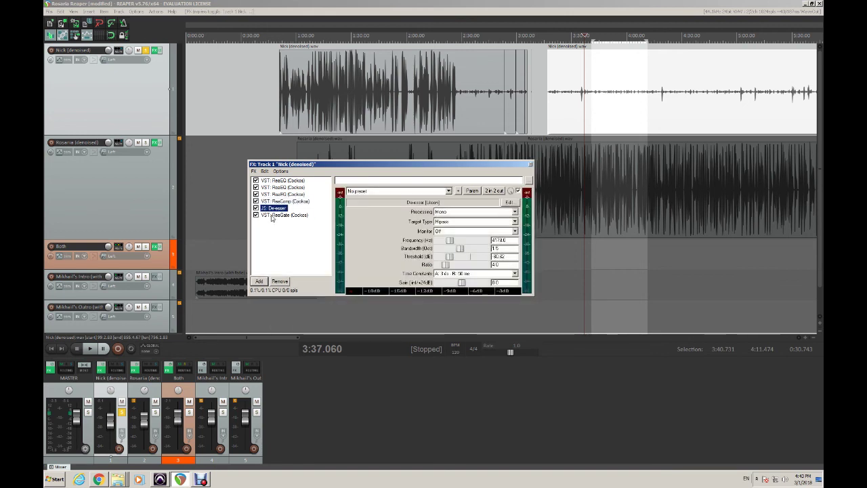
click(272, 215)
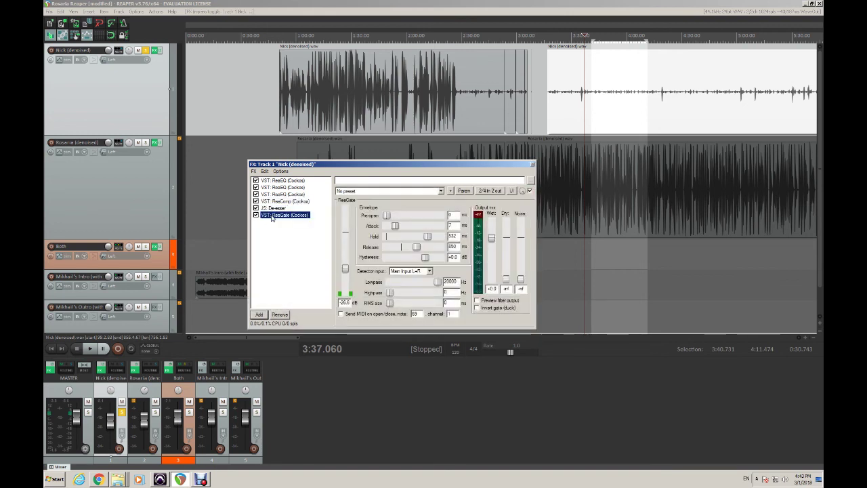
click(532, 164)
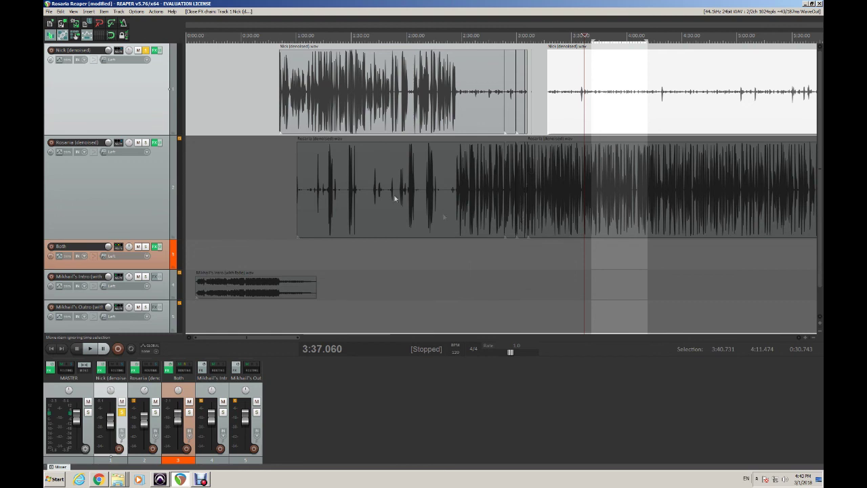
click(145, 51)
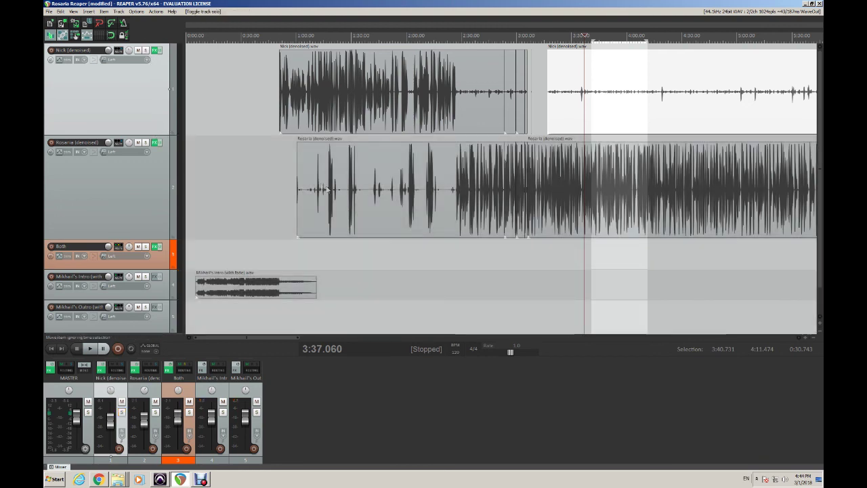